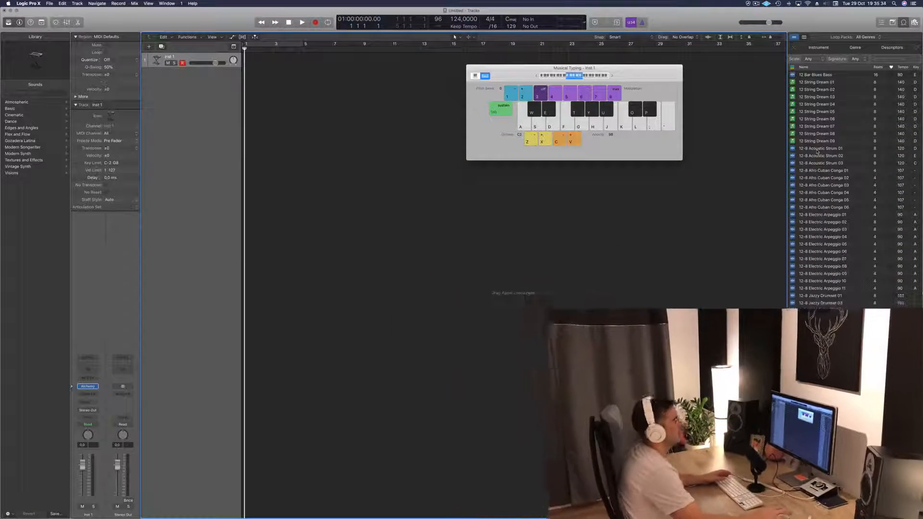
Audition the 12-8 Acoustic Strum 01 and several 12-8 Afro Cuban Conga loops, moving the Musical Typing window out of the way.
{"action": "left_click", "coordinate": [817, 149]}
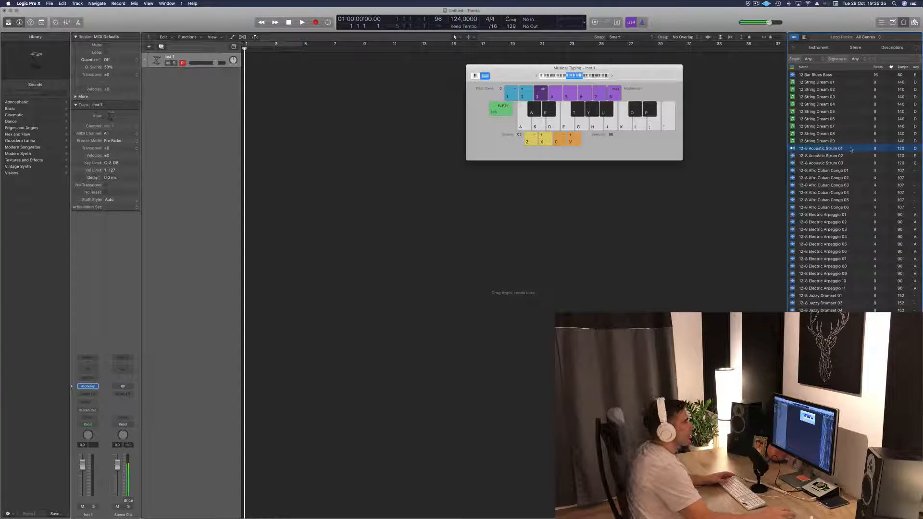
{"action": "left_click", "coordinate": [823, 171]}
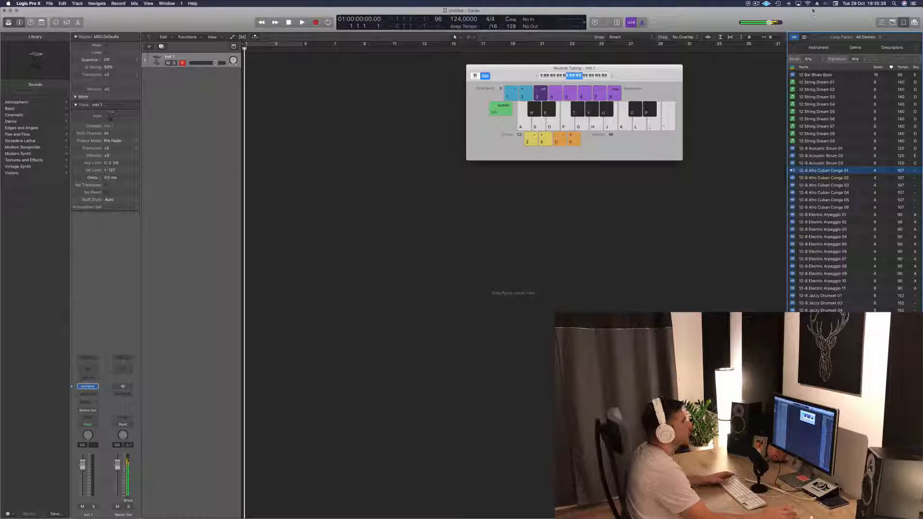
{"action": "left_click_drag", "start_coordinate": [644, 72], "coordinate": [706, 98]}
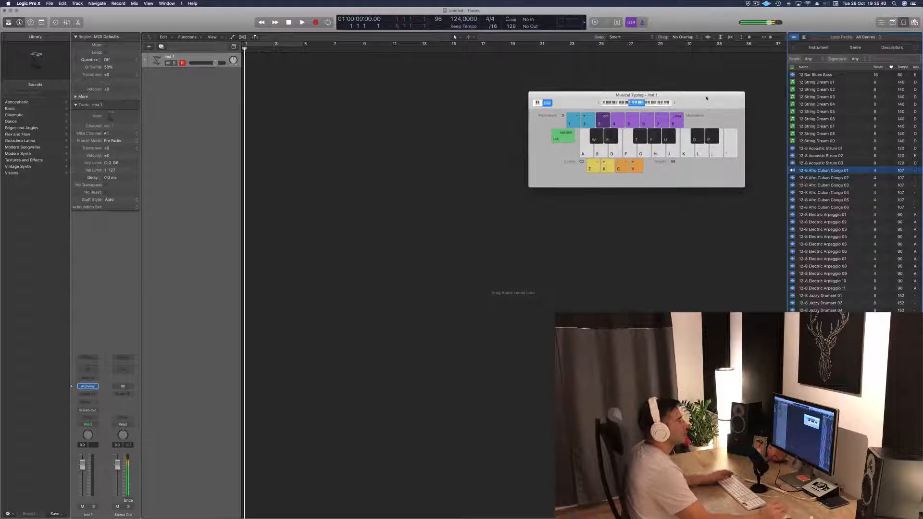
{"action": "left_click", "coordinate": [816, 185]}
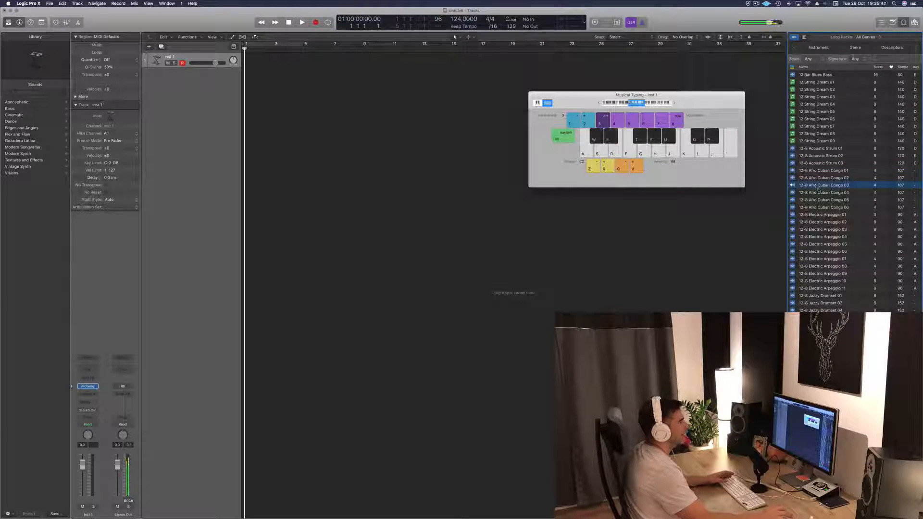
{"action": "left_click", "coordinate": [829, 193]}
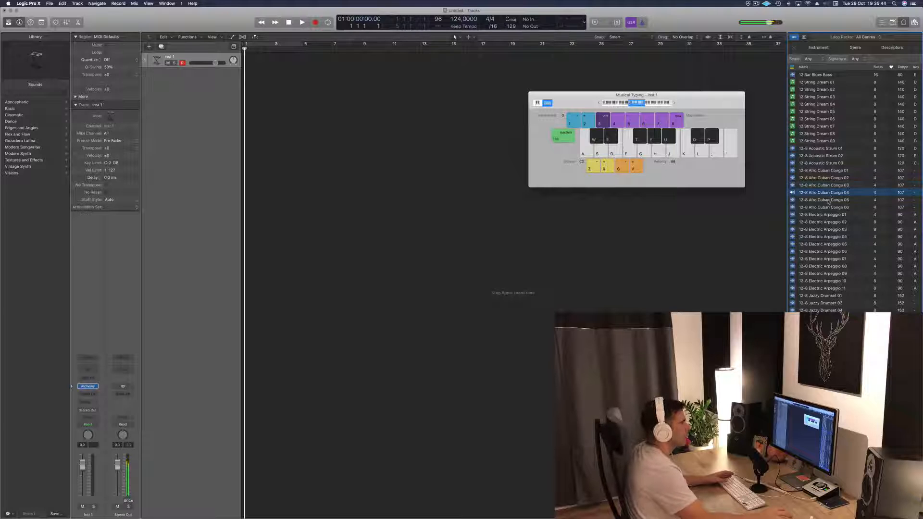
{"action": "left_click", "coordinate": [825, 186]}
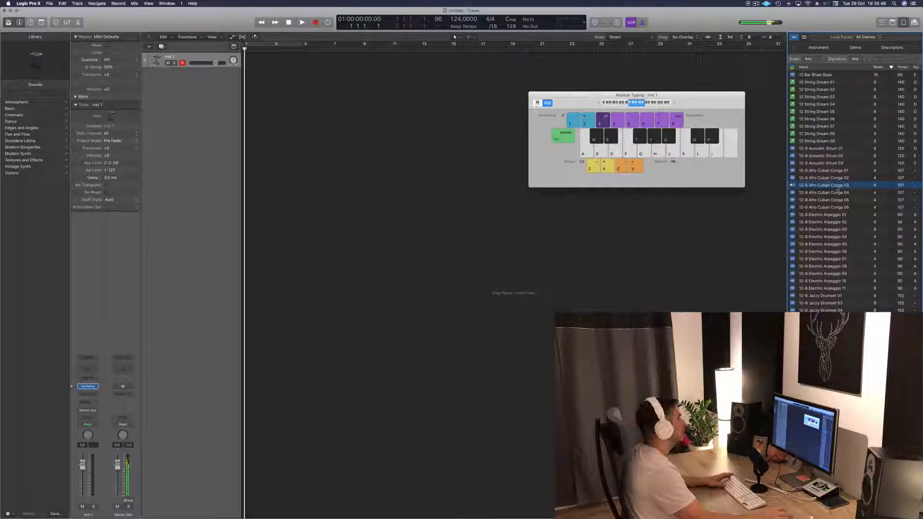
Add the 12-8 Afro Cuban Conga 03 loop on a new track at bar 1 with its tempo information imported, and play it.
{"action": "left_click_drag", "start_coordinate": [838, 189], "coordinate": [233, 103]}
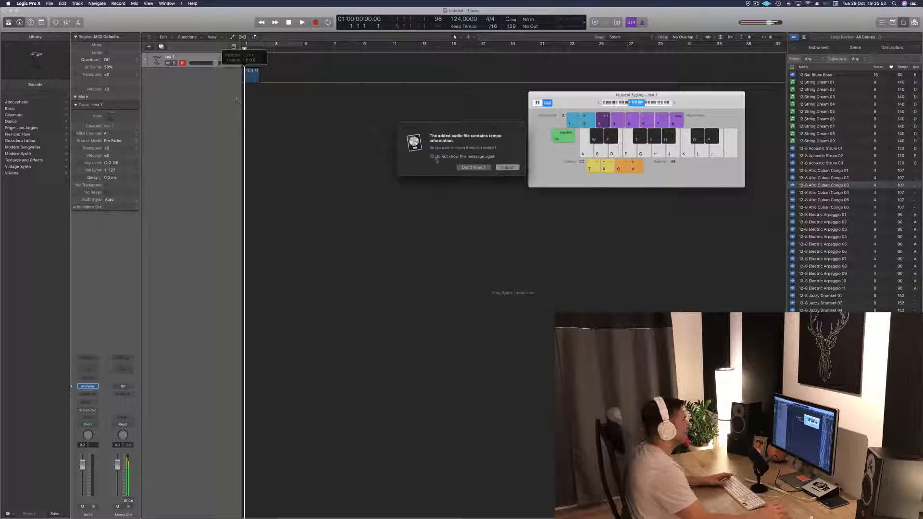
{"action": "left_click", "coordinate": [507, 168]}
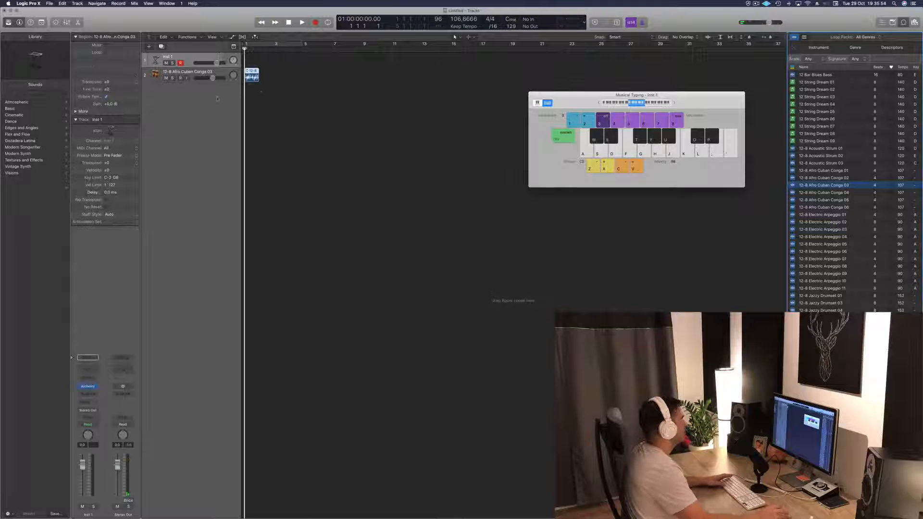
{"action": "key", "text": "space"}
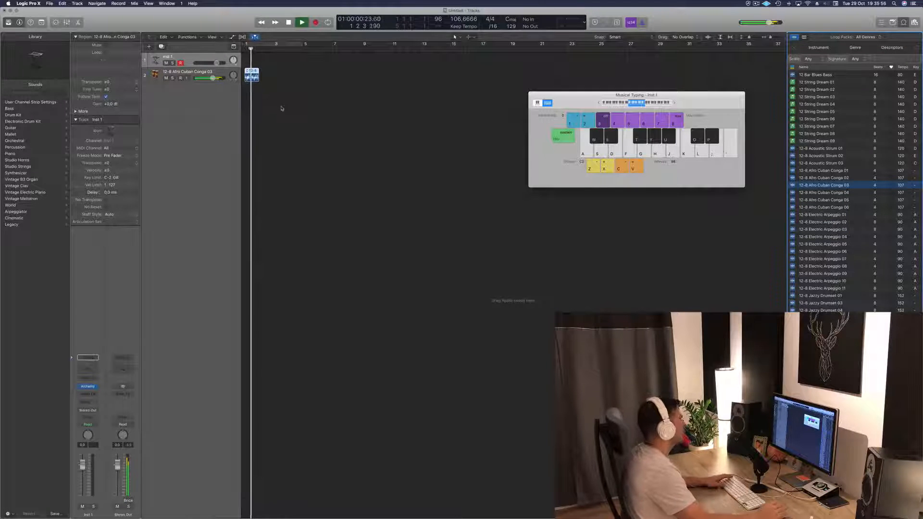
{"action": "key", "text": "space"}
{"action": "key", "text": "space"}
{"action": "key", "text": "space"}
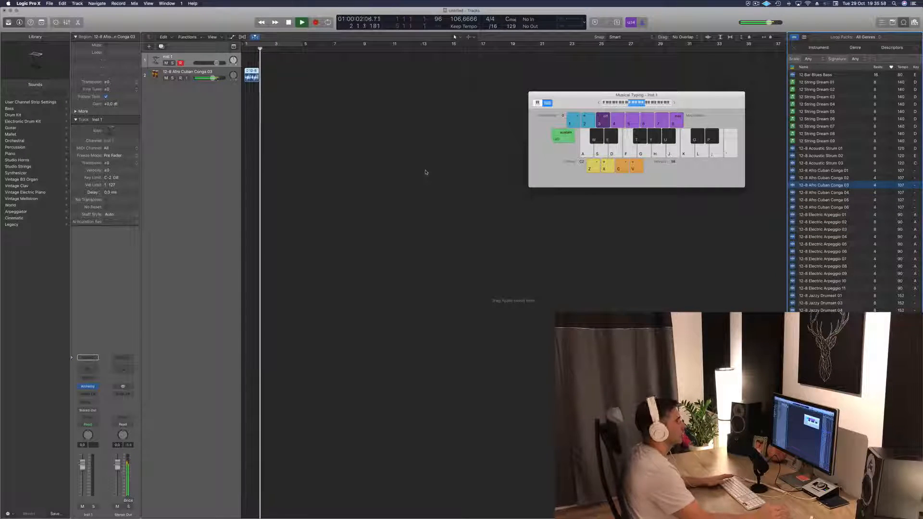
Turn on the cycle range from bar 1 to bar 5 and loop the conga region to fill it.
{"action": "left_click", "coordinate": [354, 114]}
{"action": "left_click", "coordinate": [297, 44]}
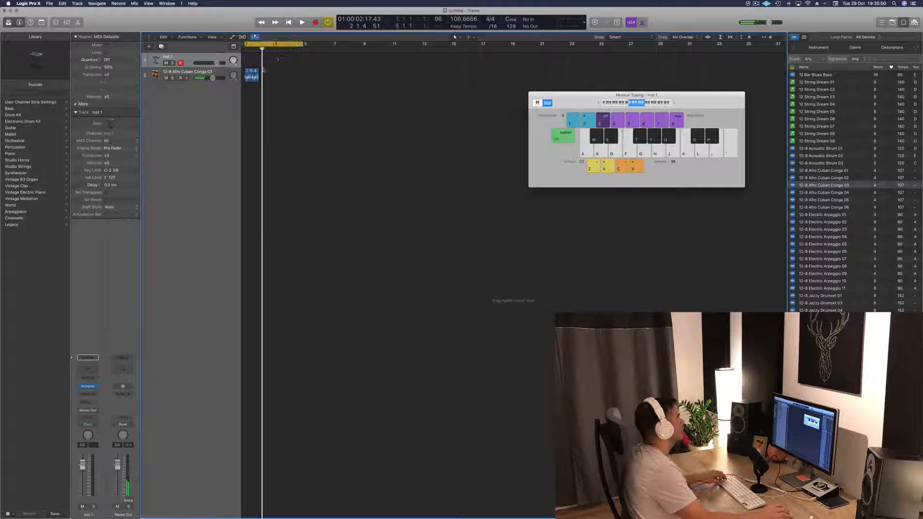
{"action": "left_click", "coordinate": [250, 76]}
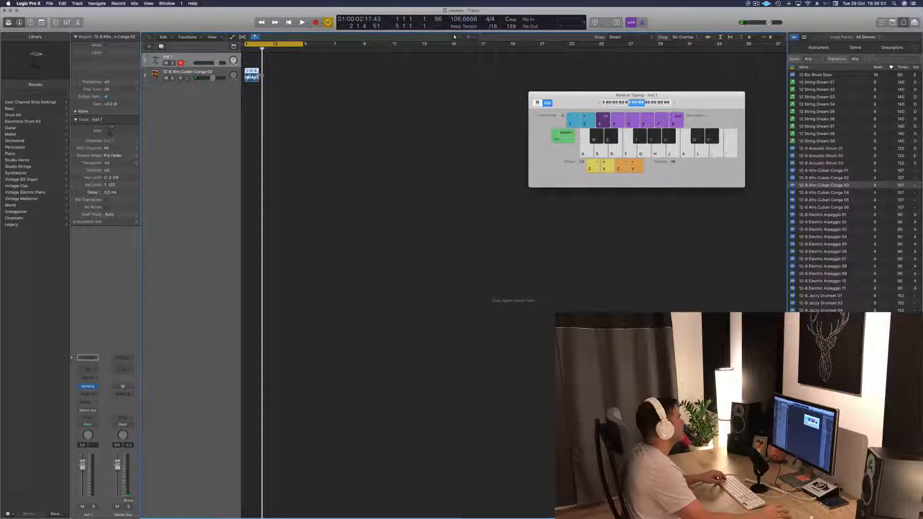
{"action": "left_click_drag", "start_coordinate": [262, 73], "coordinate": [303, 73]}
{"action": "key", "text": "space"}
{"action": "key", "text": "space"}
{"action": "scroll", "coordinate": [344, 177], "scroll_direction": "up", "scroll_amount": 3}
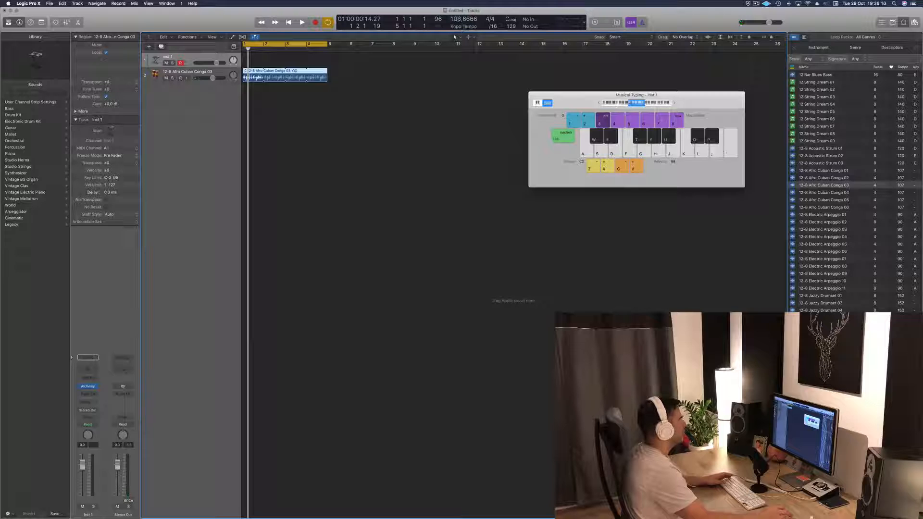
Set the project tempo to 124 and play back the looped conga region.
{"action": "left_click_drag", "start_coordinate": [457, 20], "coordinate": [458, 22]}
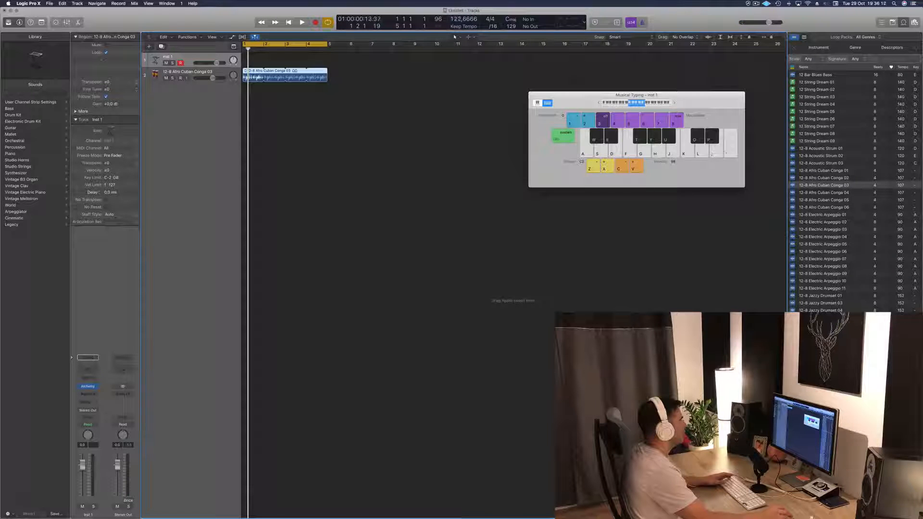
{"action": "double_click", "coordinate": [465, 18]}
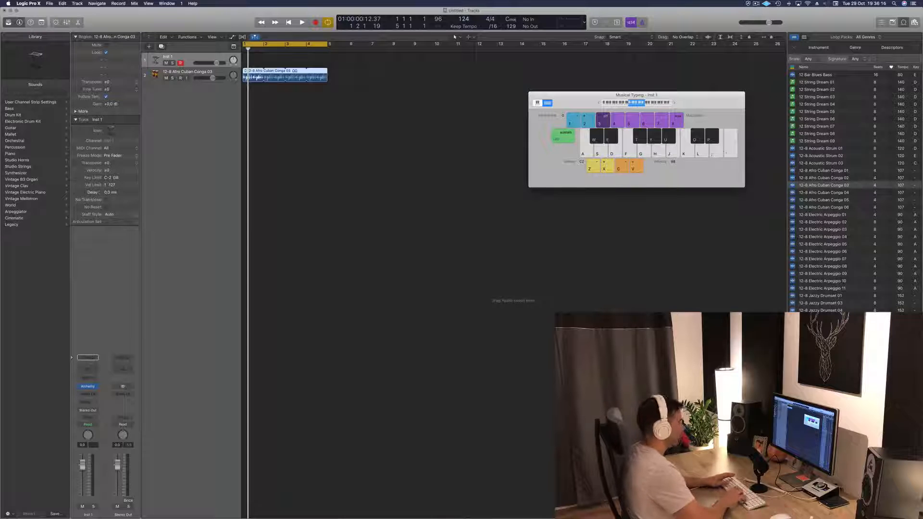
{"action": "left_click", "coordinate": [466, 67]}
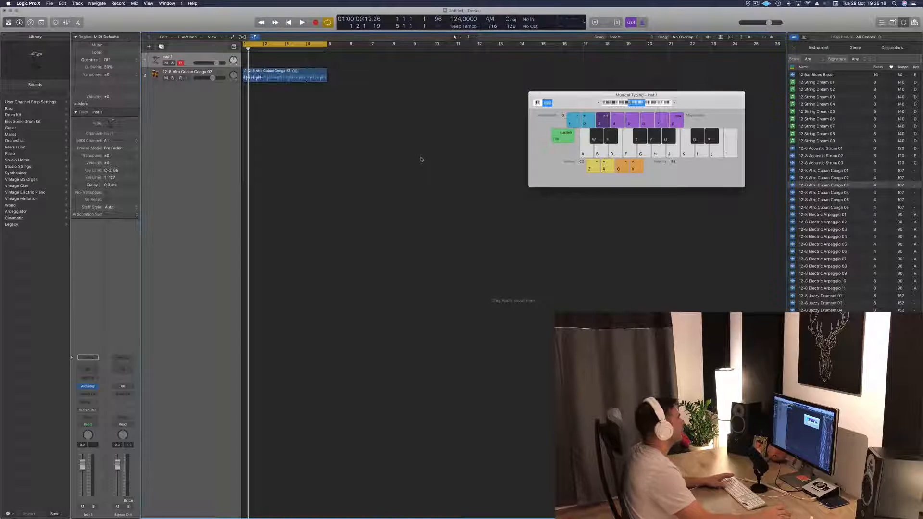
{"action": "key", "text": "space"}
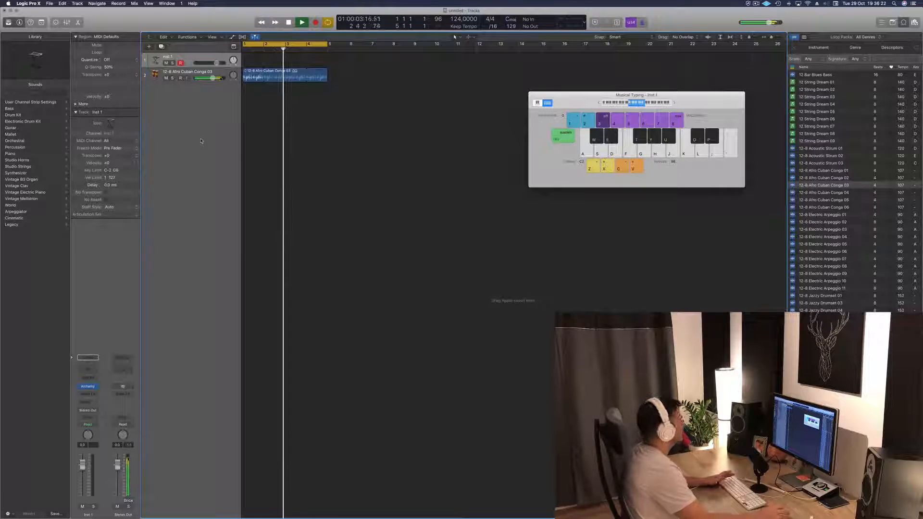
{"action": "key", "text": "space"}
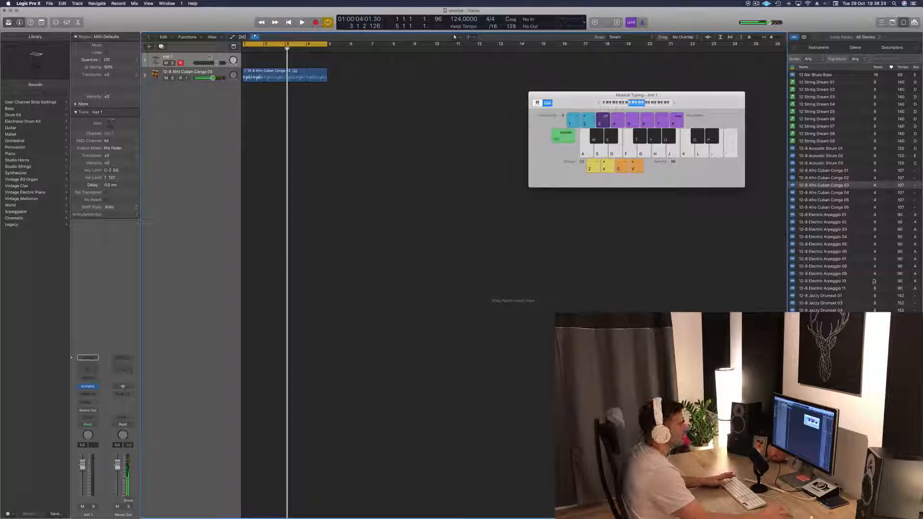
Search the Apple Loops for "kick".
{"action": "left_click", "coordinate": [888, 58]}
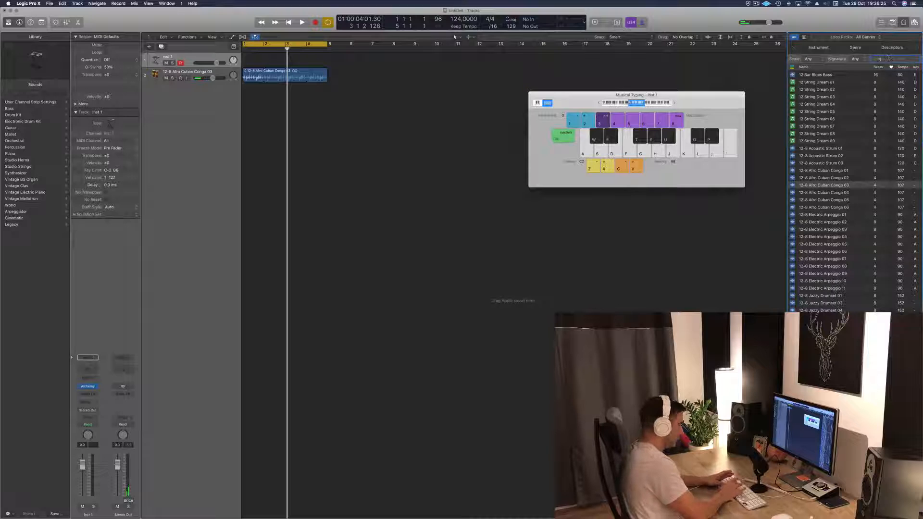
{"action": "key", "text": "Return"}
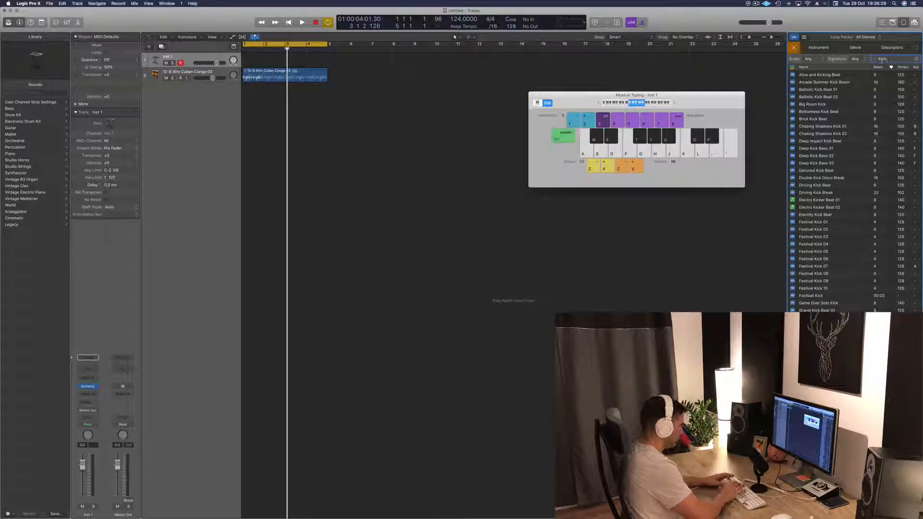
{"action": "type", "text": "drum"}
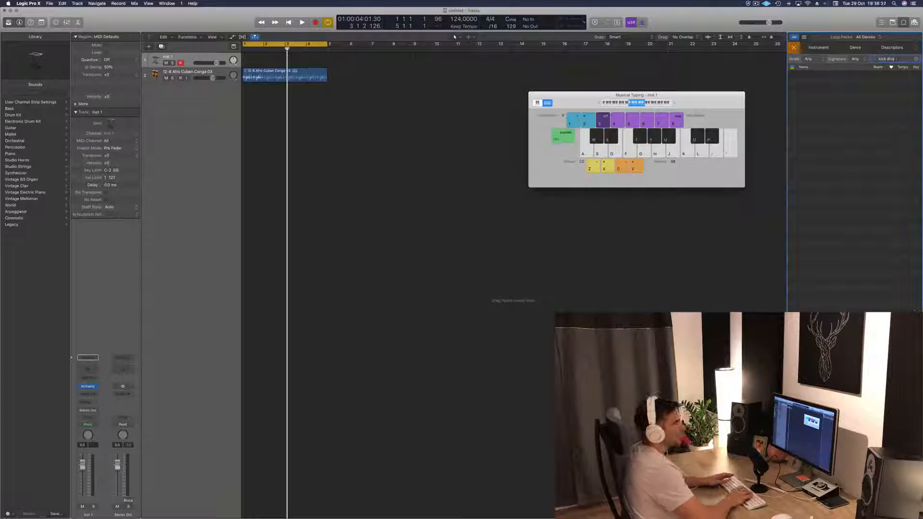
{"action": "key", "text": "BackSpace"}
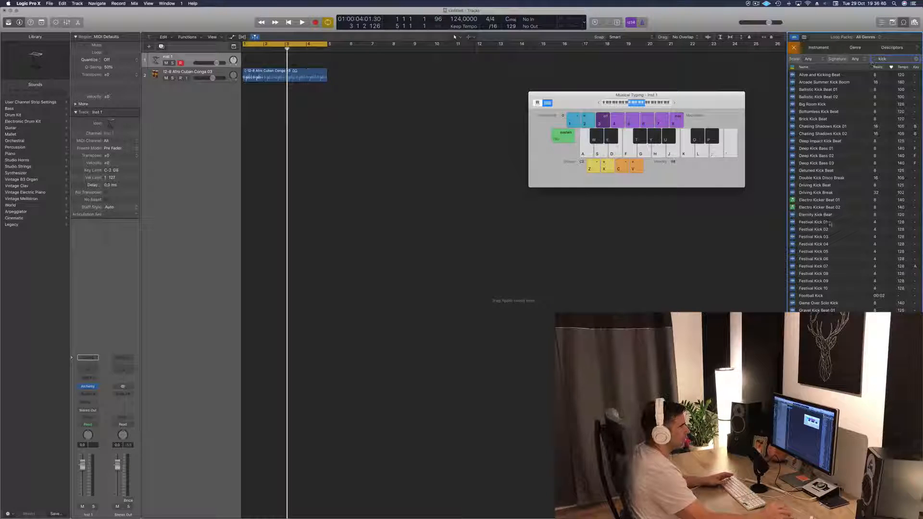
Audition Festival Kick 01 to 03, add Festival Kick 03 on a new track at bar 1, and play it with the conga.
{"action": "left_click", "coordinate": [823, 222]}
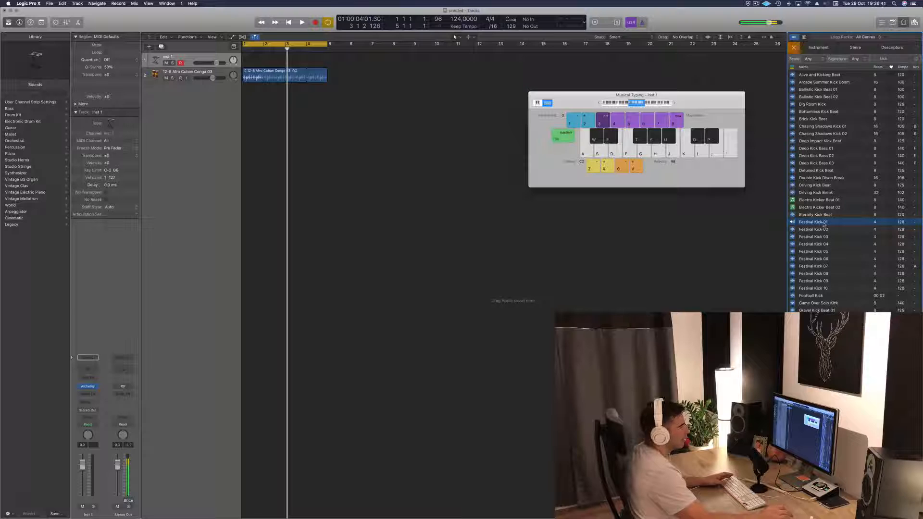
{"action": "left_click", "coordinate": [810, 231]}
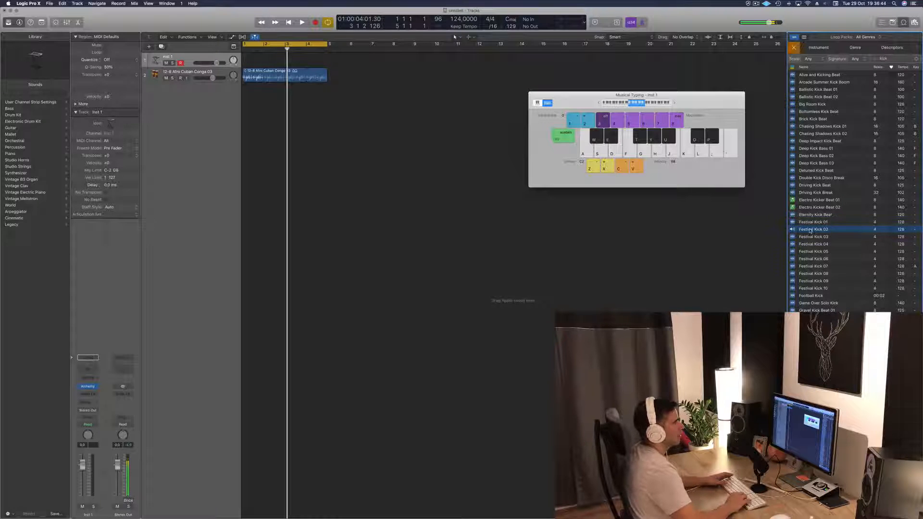
{"action": "key", "text": "Down"}
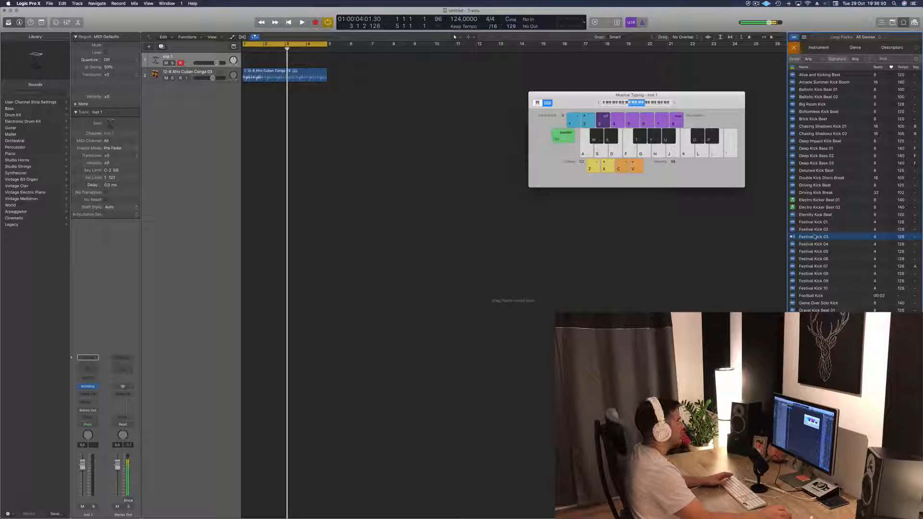
{"action": "left_click_drag", "start_coordinate": [814, 236], "coordinate": [249, 90]}
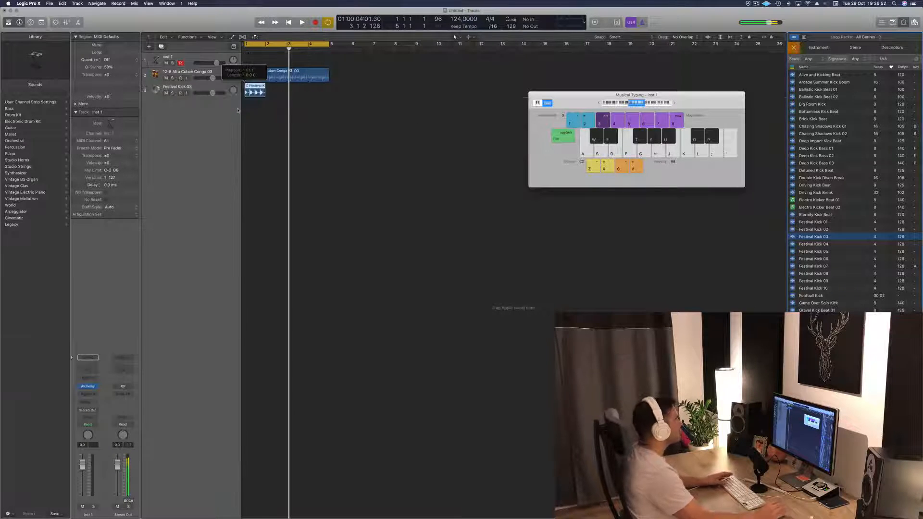
{"action": "key", "text": "space"}
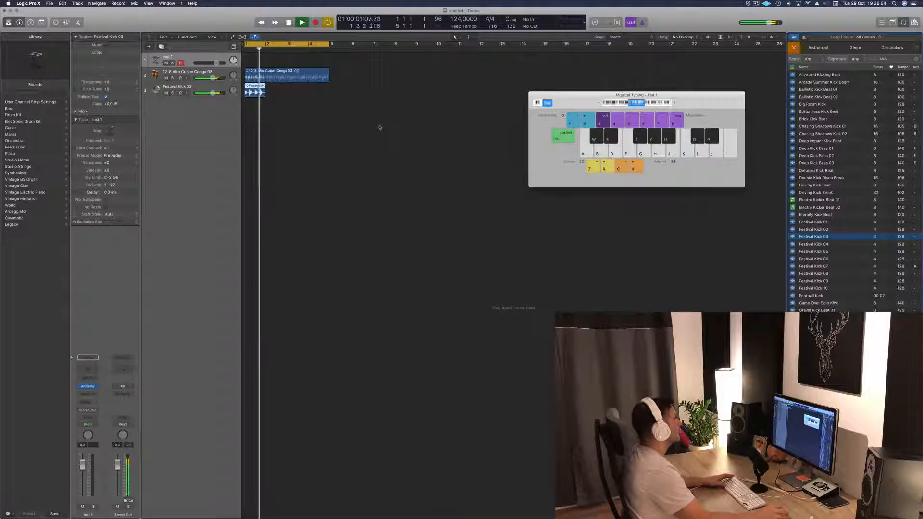
{"action": "key", "text": "space"}
Try copying the Festival Kick 03 region to bar 2, and delete the copy.
{"action": "left_click", "coordinate": [255, 86]}
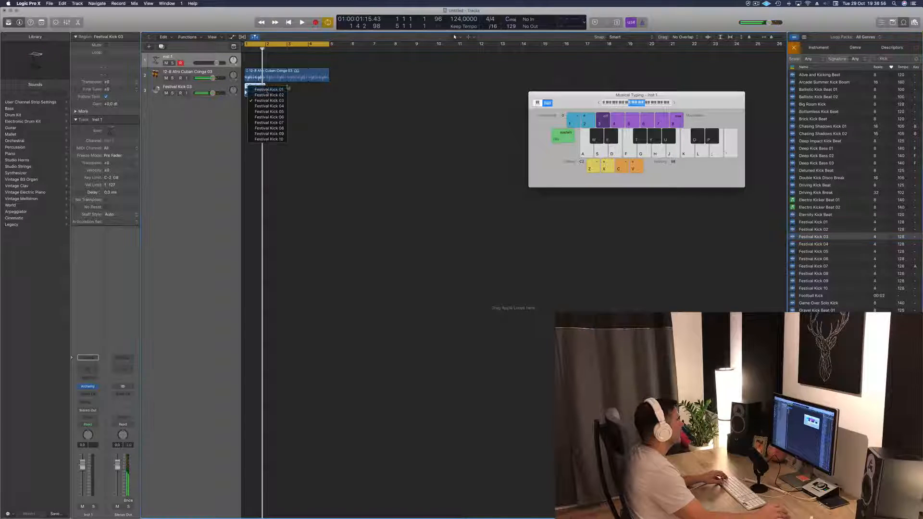
{"action": "left_click", "coordinate": [288, 88]}
{"action": "left_click", "coordinate": [283, 92]}
{"action": "left_click", "coordinate": [257, 86]}
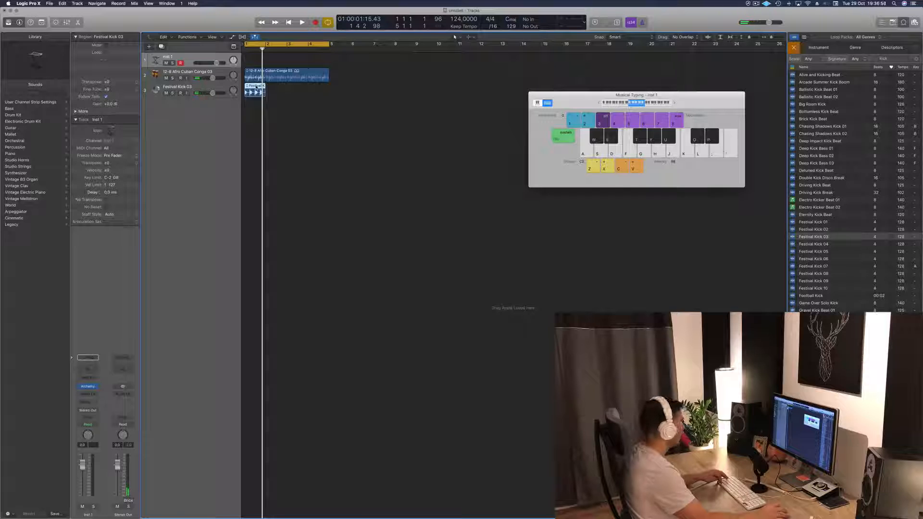
{"action": "mouse_move", "coordinate": [256, 87]}
{"action": "left_mouse_down"}
{"action": "mouse_move", "coordinate": [280, 91]}
{"action": "mouse_move", "coordinate": [261, 94]}
{"action": "left_mouse_up"}
{"action": "left_click", "coordinate": [307, 94]}
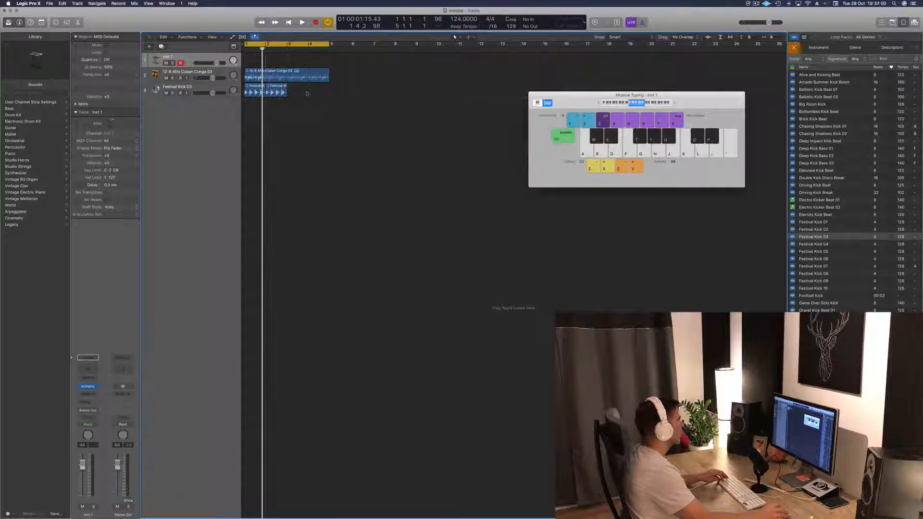
{"action": "left_click", "coordinate": [277, 92]}
{"action": "key", "text": "Delete"}
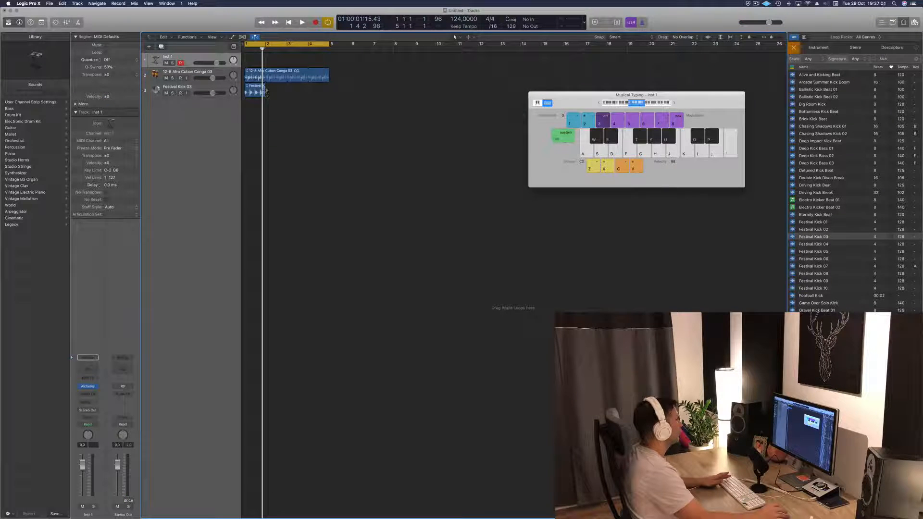
Loop the Festival Kick 03 region up to bar 5 and play both tracks from the start.
{"action": "left_click_drag", "start_coordinate": [266, 88], "coordinate": [329, 89]}
{"action": "key", "text": "Return"}
{"action": "key", "text": "space"}
{"action": "left_click", "coordinate": [332, 168]}
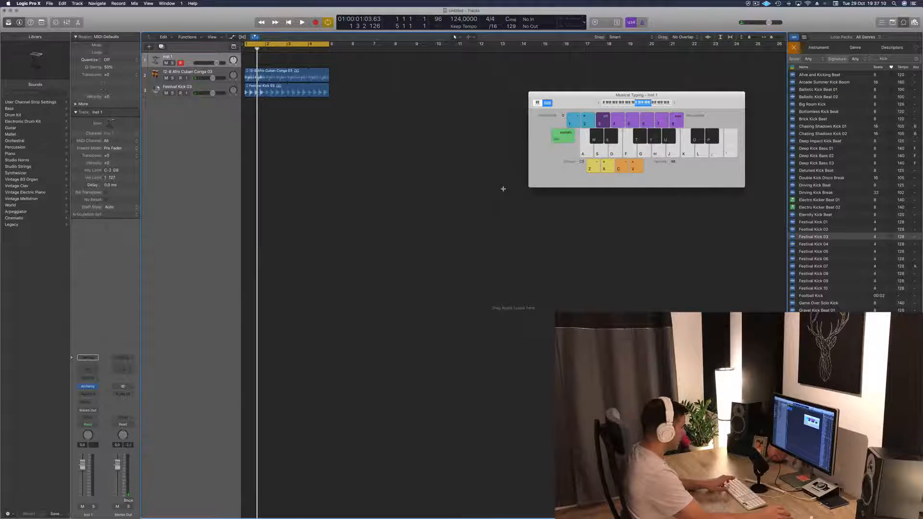
Hide the project window, bring Logic Pro X back, and close the Musical Typing keyboard.
{"action": "key", "text": "super+h"}
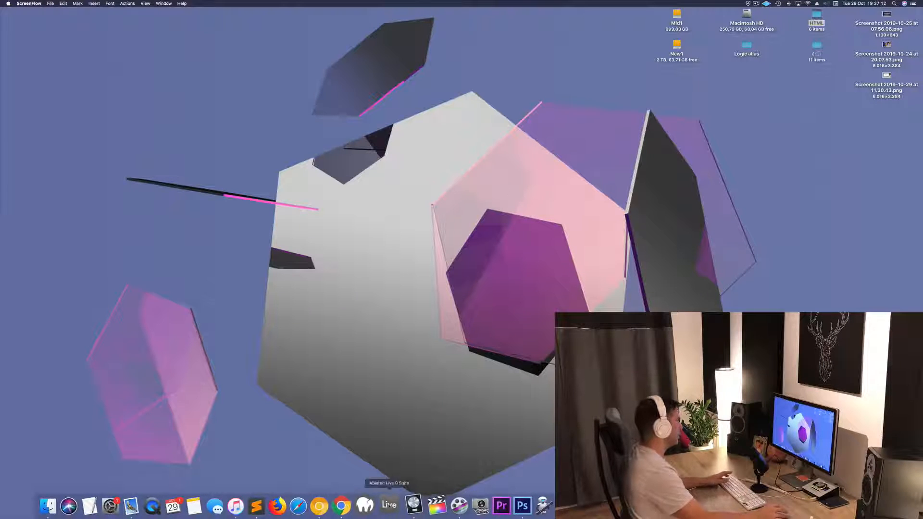
{"action": "left_click", "coordinate": [414, 505]}
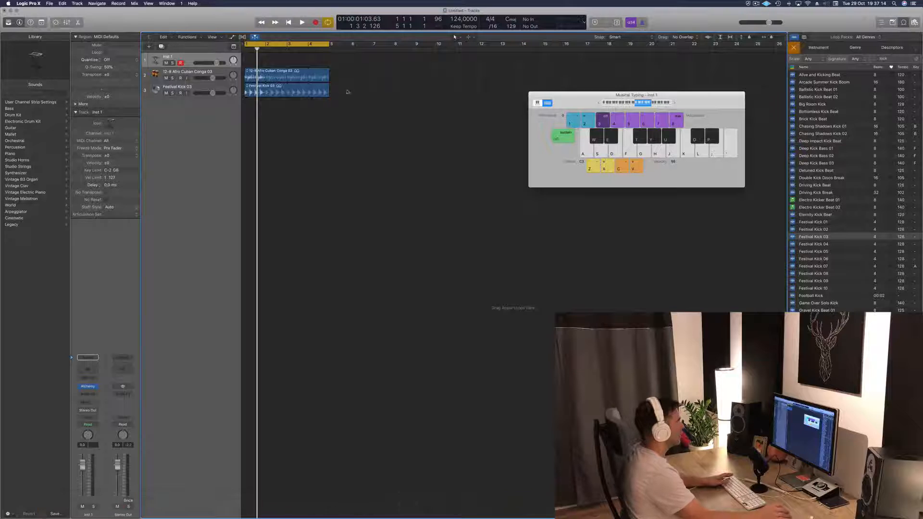
{"action": "key", "text": "super+k"}
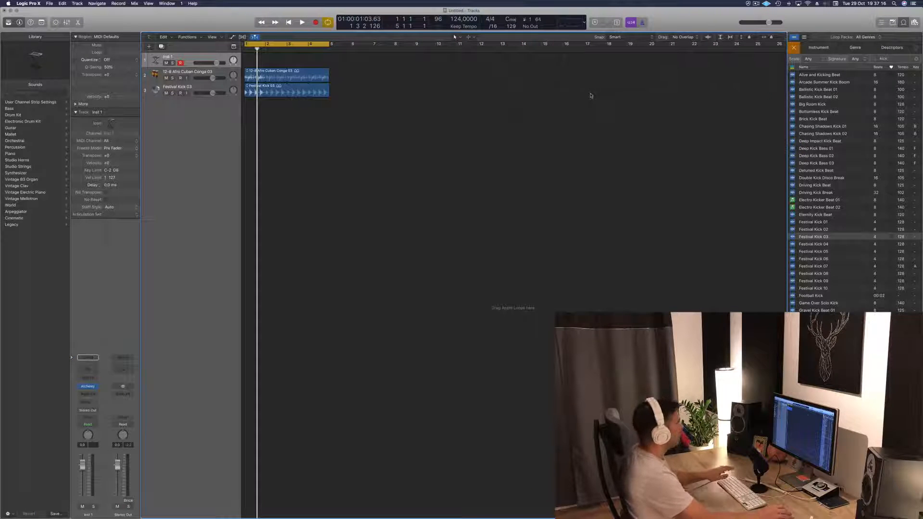
Play the project from the start, show the Mixer, and lower the Festival Kick 03 track's volume.
{"action": "key", "text": "Return"}
{"action": "key", "text": "space"}
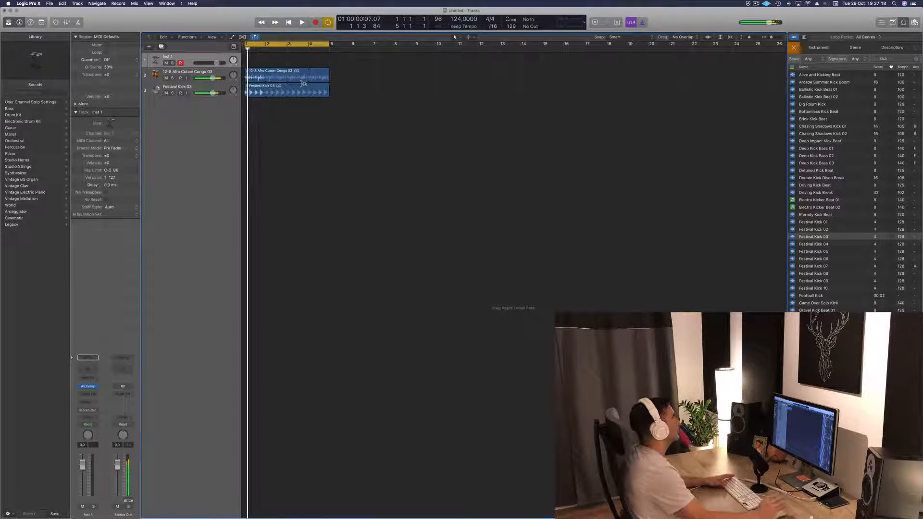
{"action": "key", "text": "x"}
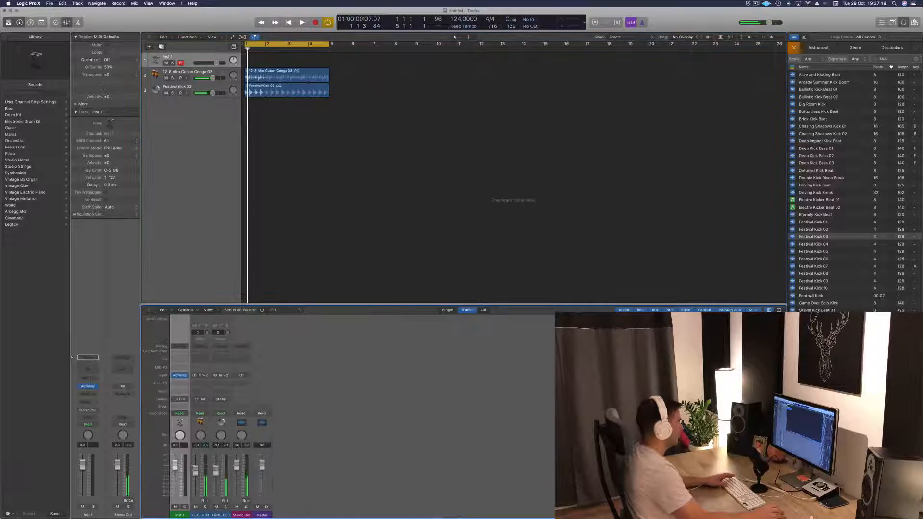
{"action": "key", "text": "space"}
{"action": "left_click", "coordinate": [221, 477]}
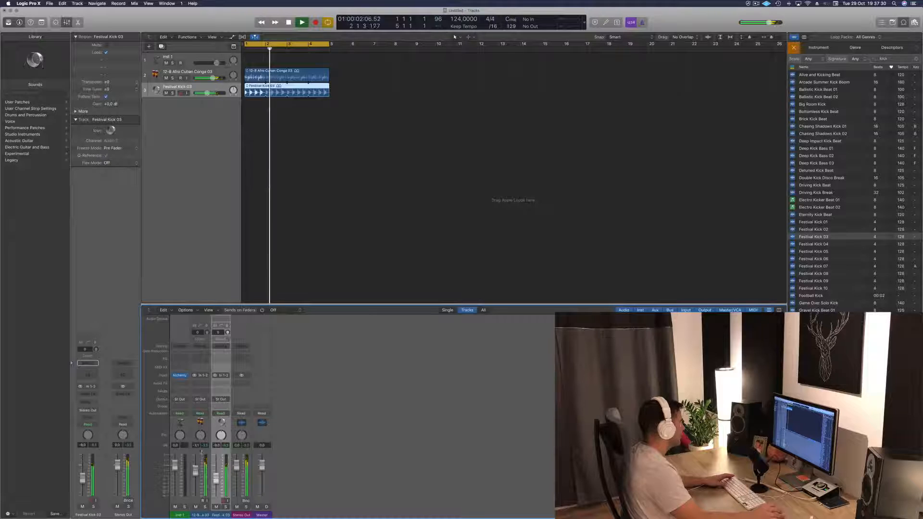
Lower the Afro Cuban Conga track's volume to about -24 dB while listening to the mix, and stop playback.
{"action": "left_click_drag", "start_coordinate": [195, 471], "coordinate": [198, 504]}
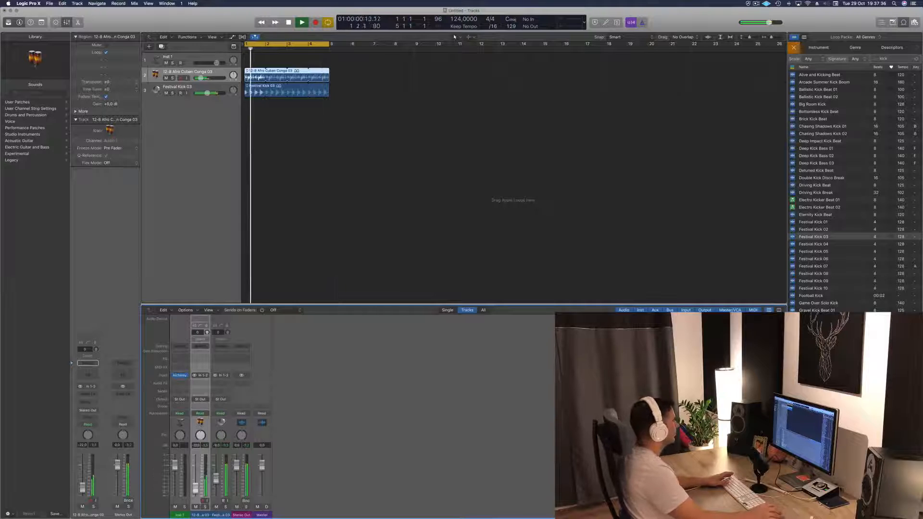
{"action": "left_click_drag", "start_coordinate": [195, 488], "coordinate": [195, 489]}
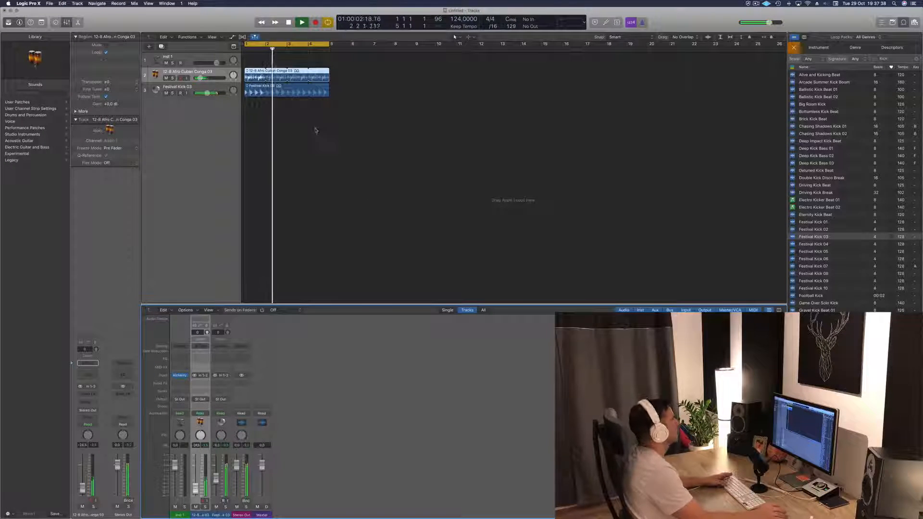
{"action": "left_click", "coordinate": [375, 146]}
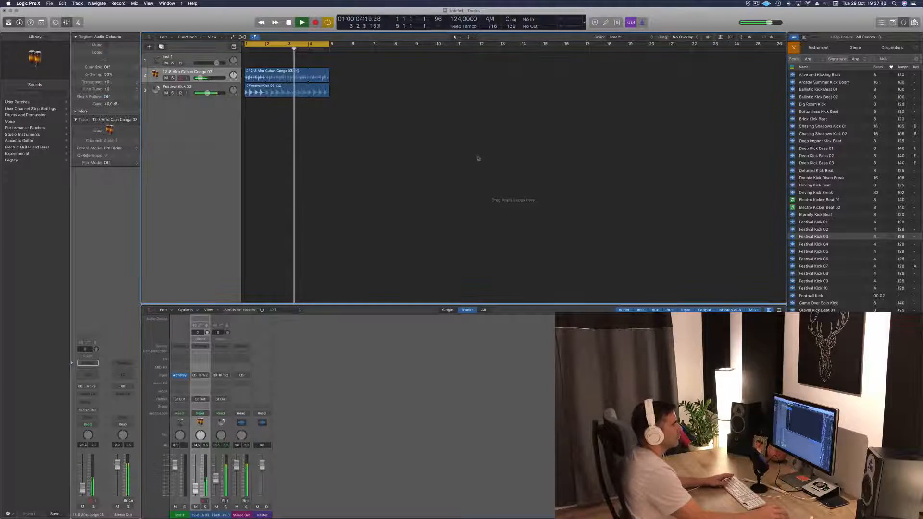
{"action": "scroll", "coordinate": [848, 136], "scroll_direction": "down", "scroll_amount": 1}
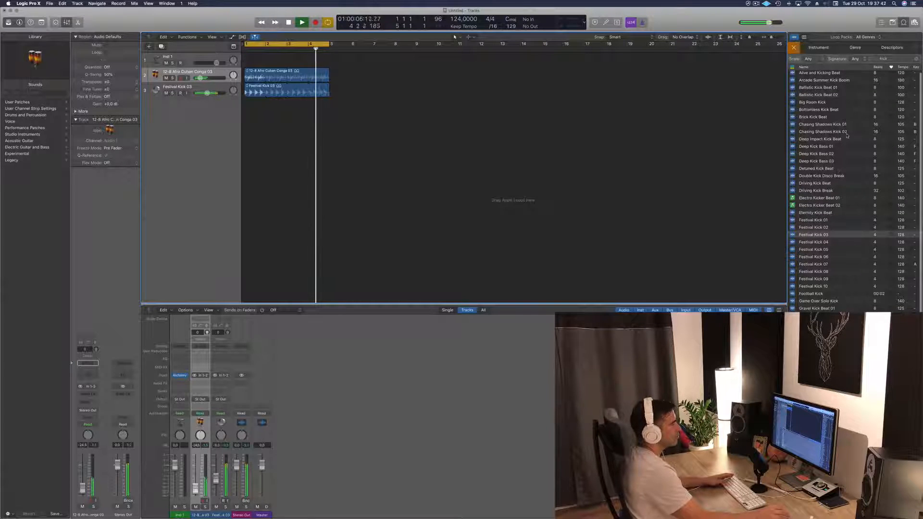
{"action": "key", "text": "space"}
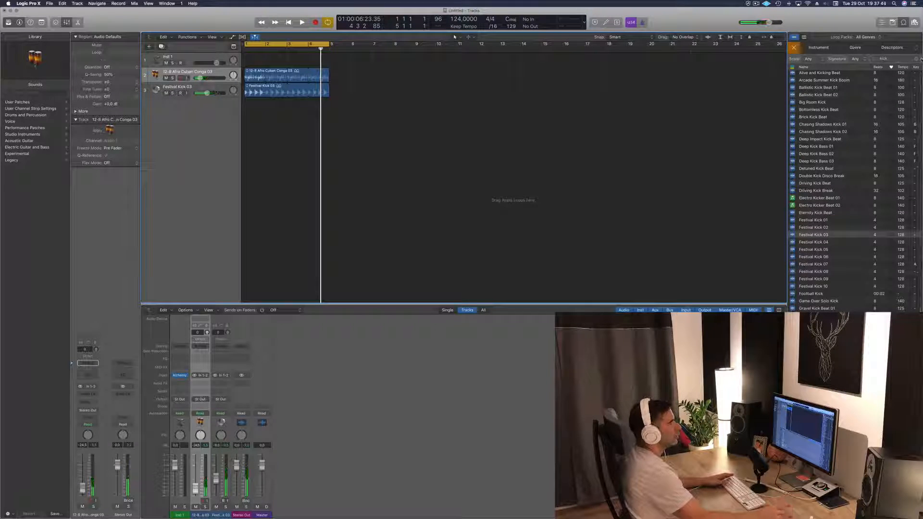
Replace the loop search term with "hi hat".
{"action": "left_click", "coordinate": [916, 58]}
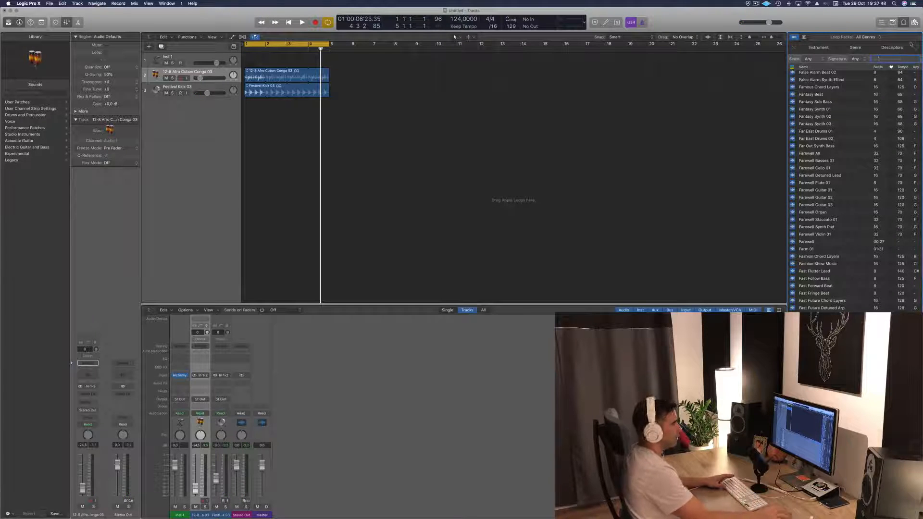
{"action": "type", "text": "hi"}
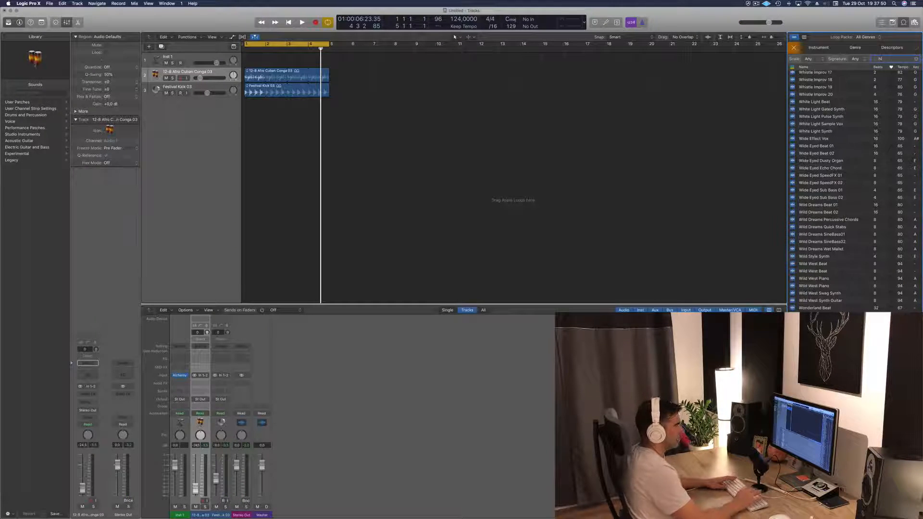
{"action": "type", "text": " hat"}
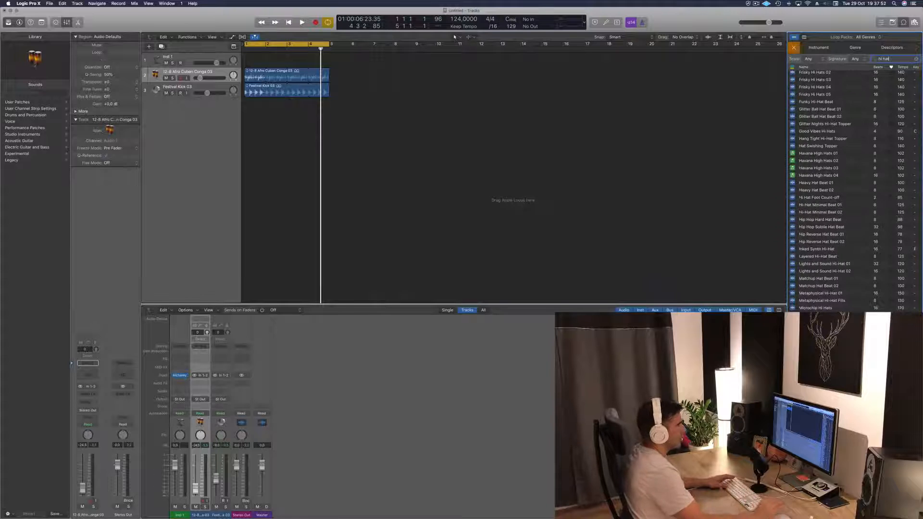
Audition Funky Hi-Hat Beat, Frisky Hi Hats 05, 04 and 03, and Free Fall Hi Hats.
{"action": "left_click", "coordinate": [817, 102]}
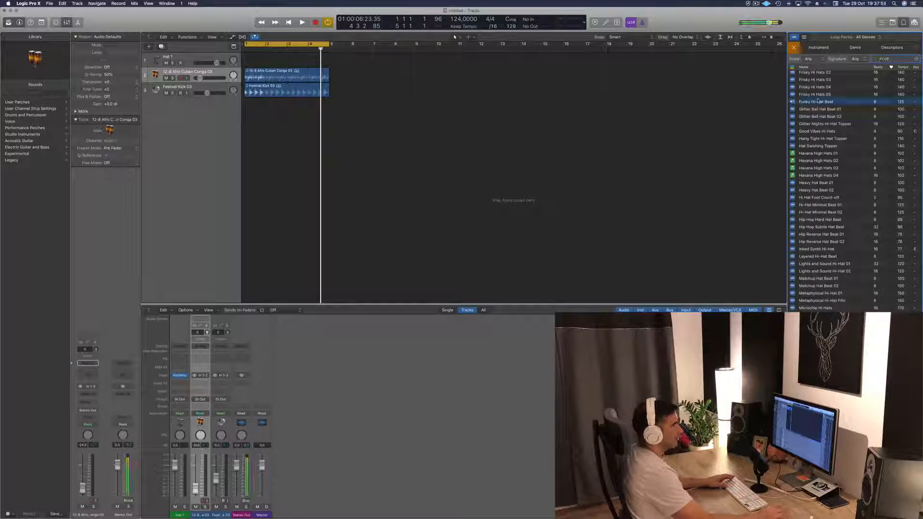
{"action": "left_click", "coordinate": [817, 95]}
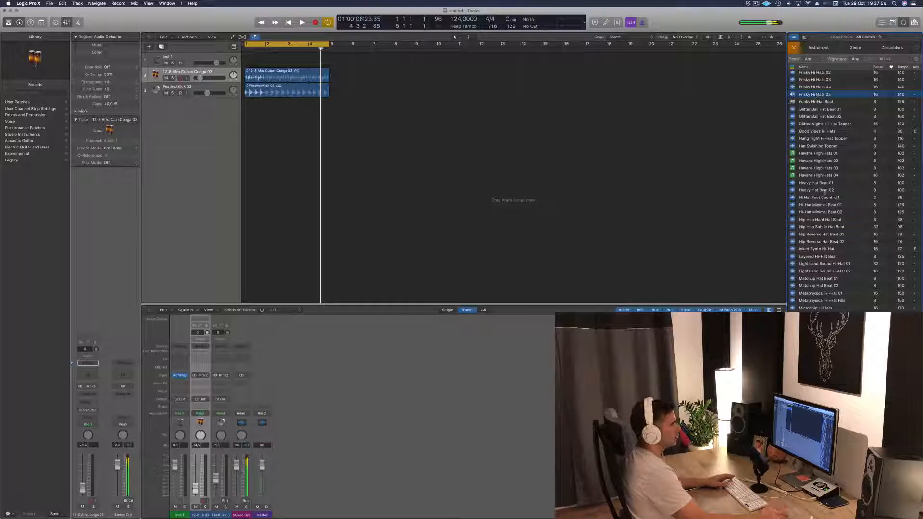
{"action": "left_click", "coordinate": [821, 87]}
{"action": "scroll", "coordinate": [840, 112], "scroll_direction": "up", "scroll_amount": 1}
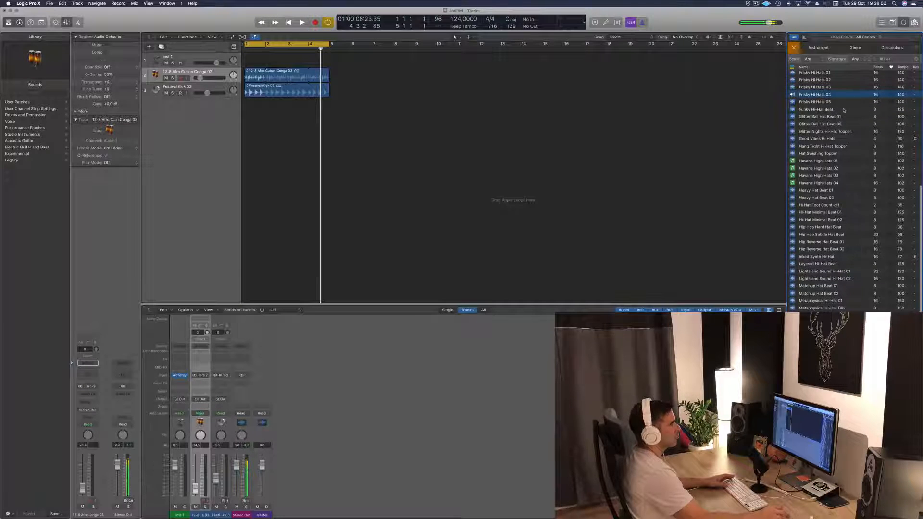
{"action": "scroll", "coordinate": [844, 111], "scroll_direction": "up", "scroll_amount": 1}
{"action": "left_click", "coordinate": [821, 98]}
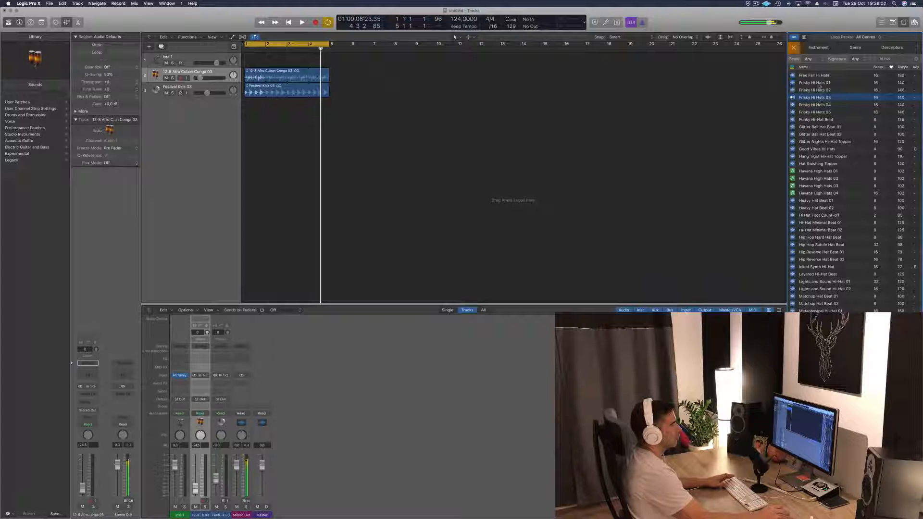
{"action": "left_click", "coordinate": [817, 75]}
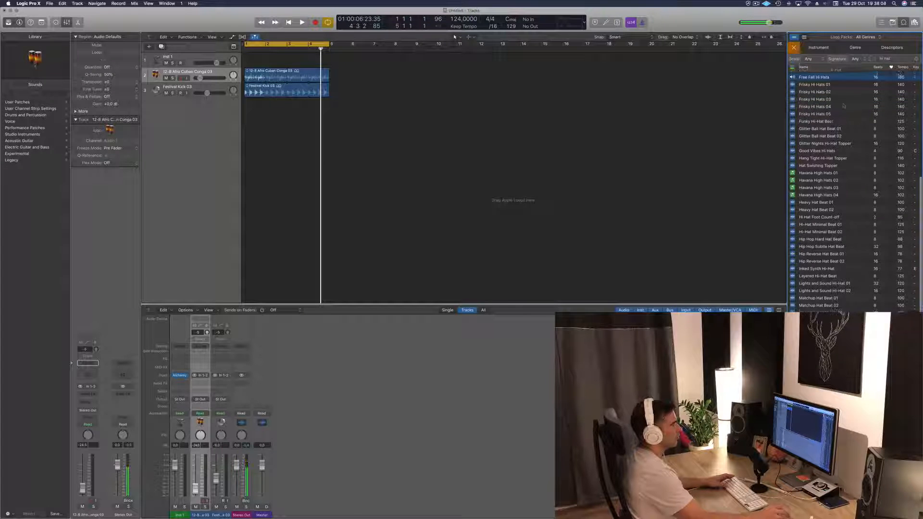
{"action": "scroll", "coordinate": [856, 95], "scroll_direction": "up", "scroll_amount": 1}
{"action": "scroll", "coordinate": [849, 85], "scroll_direction": "down", "scroll_amount": 1}
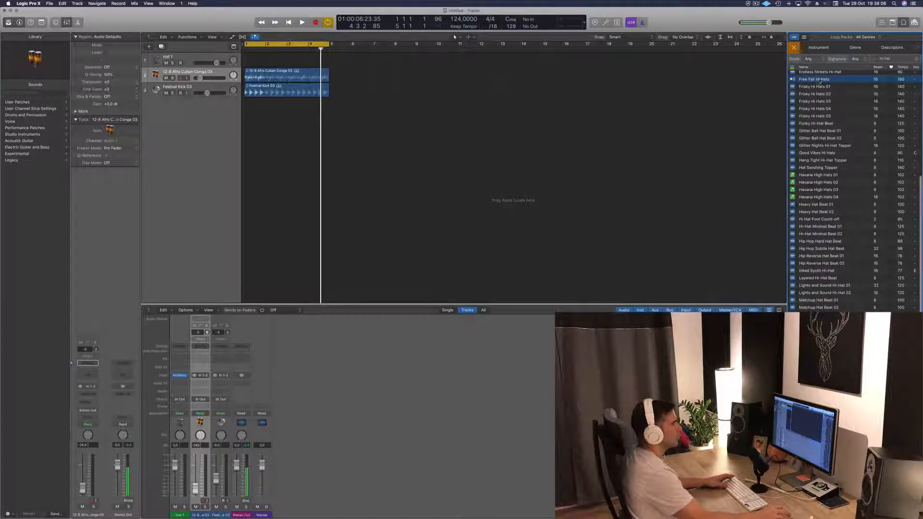
Try Free Fall Hi Hats on a new track at bar 1 with the beat, and delete its region.
{"action": "left_click_drag", "start_coordinate": [721, 103], "coordinate": [227, 135]}
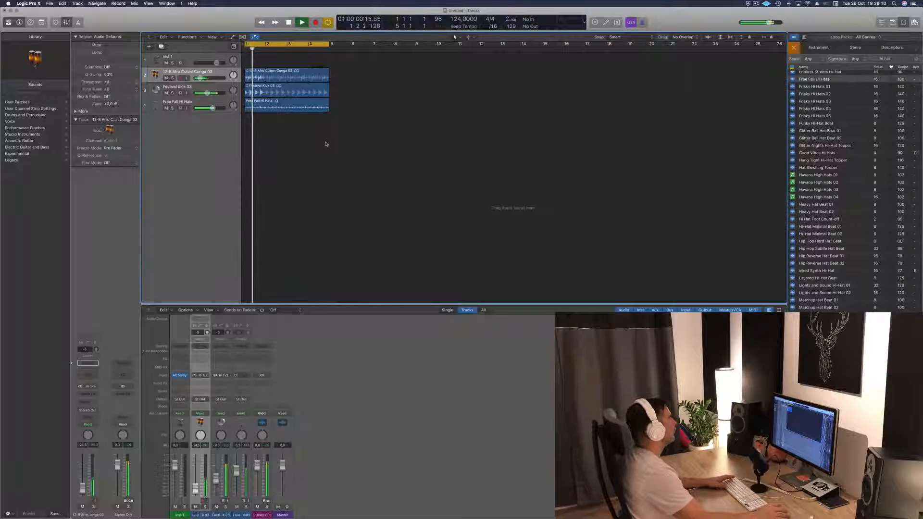
{"action": "left_click", "coordinate": [295, 109]}
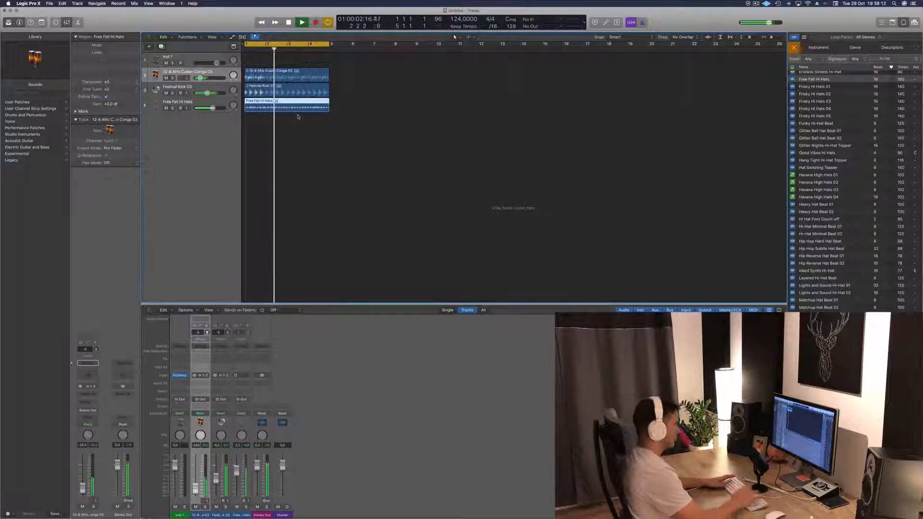
{"action": "key", "text": "space"}
{"action": "key", "text": "BackSpace"}
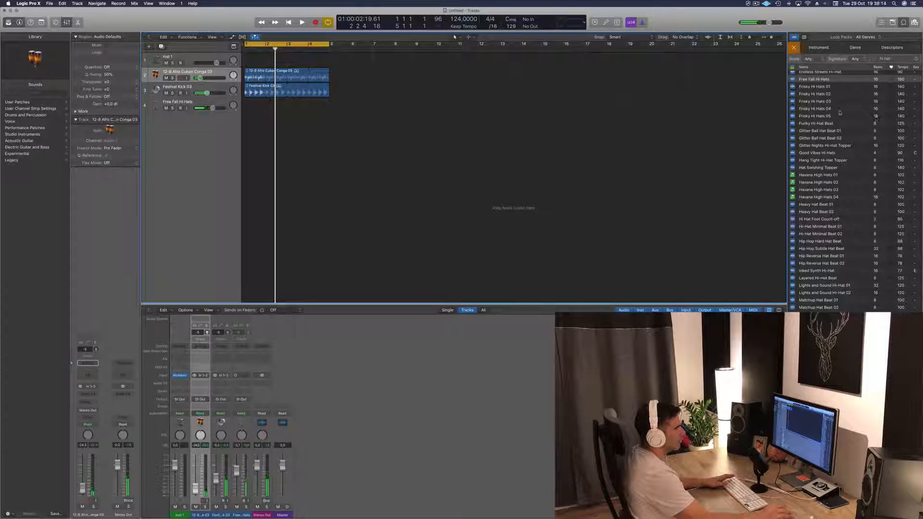
Try Frisky Hi Hats 04 on the hi-hat track at bar 1 with the beat, and delete its region.
{"action": "left_click", "coordinate": [833, 111]}
{"action": "left_click_drag", "start_coordinate": [823, 109], "coordinate": [248, 108]}
{"action": "key", "text": "space"}
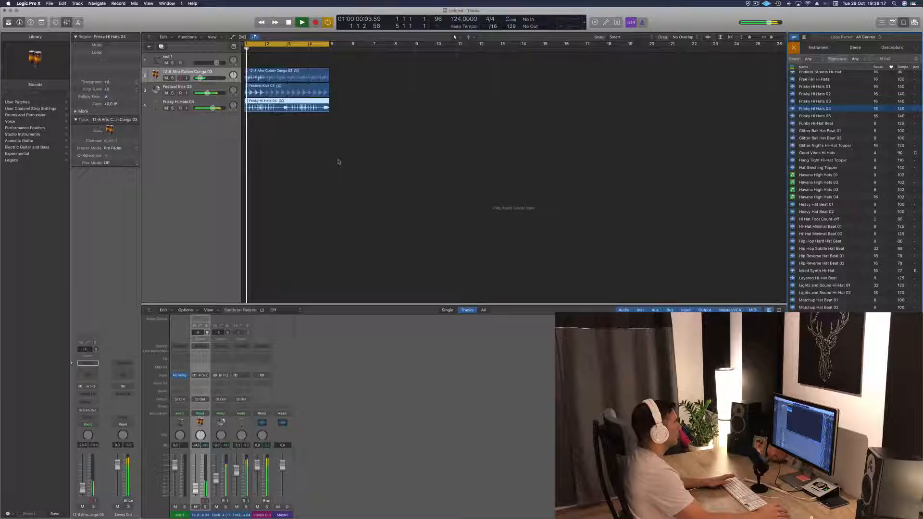
{"action": "left_click", "coordinate": [305, 166]}
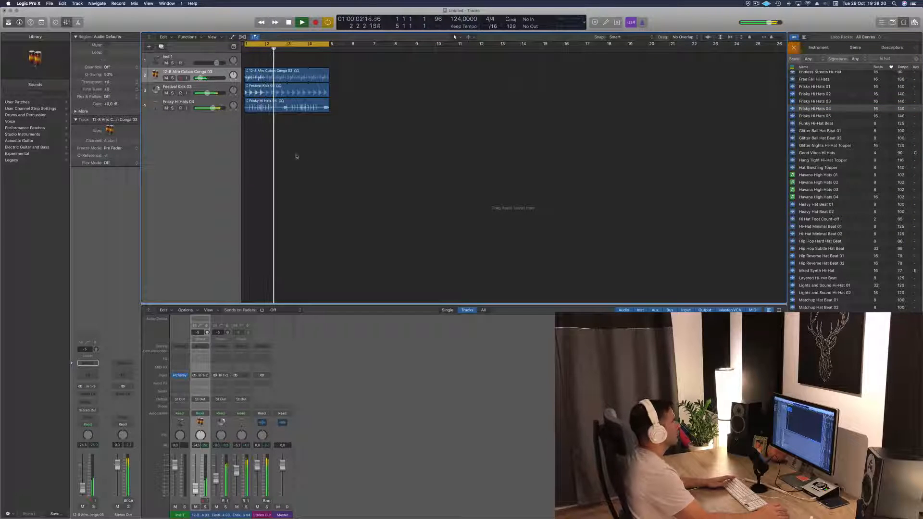
{"action": "key", "text": "space"}
{"action": "left_click", "coordinate": [315, 102]}
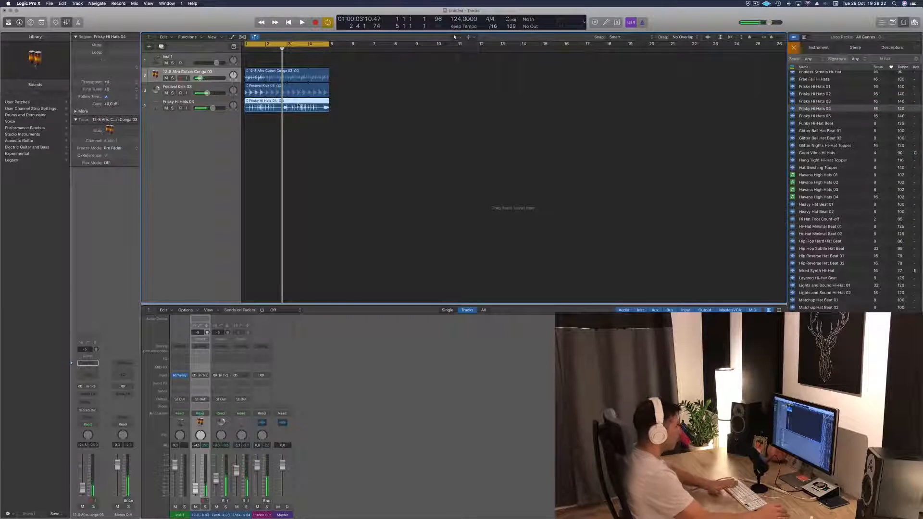
{"action": "key", "text": "Delete"}
Audition further hi-hat loops, including Microchip Hi Hats.
{"action": "scroll", "coordinate": [880, 164], "scroll_direction": "down", "scroll_amount": 2}
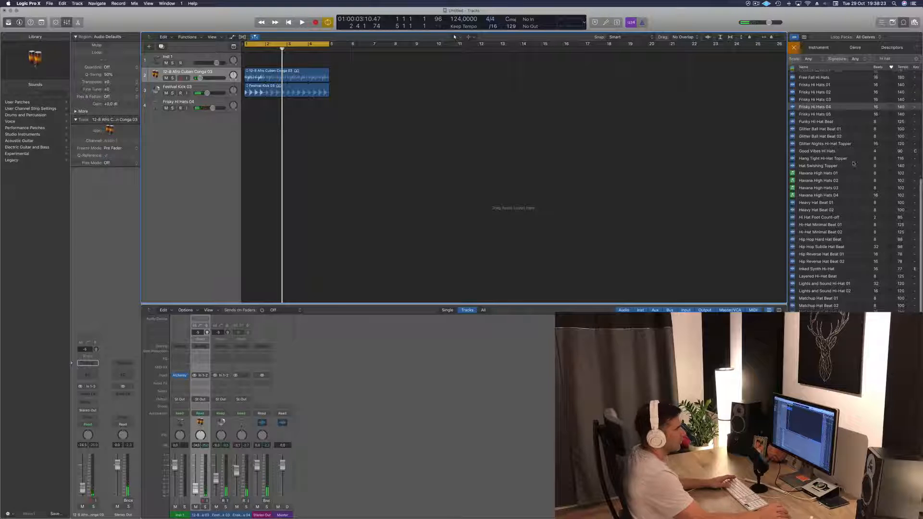
{"action": "left_click", "coordinate": [861, 186]}
{"action": "scroll", "coordinate": [861, 192], "scroll_direction": "down", "scroll_amount": 1}
{"action": "key", "text": "space"}
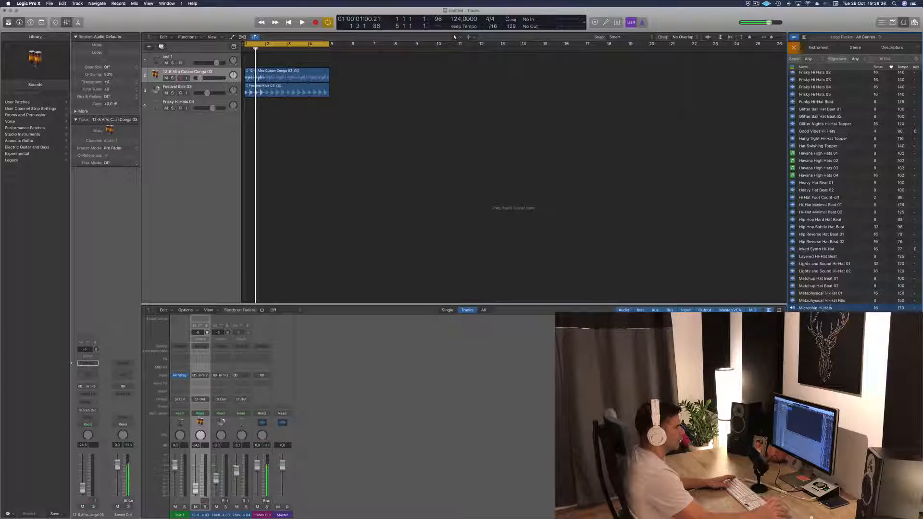
{"action": "scroll", "coordinate": [827, 308], "scroll_direction": "down", "scroll_amount": 1}
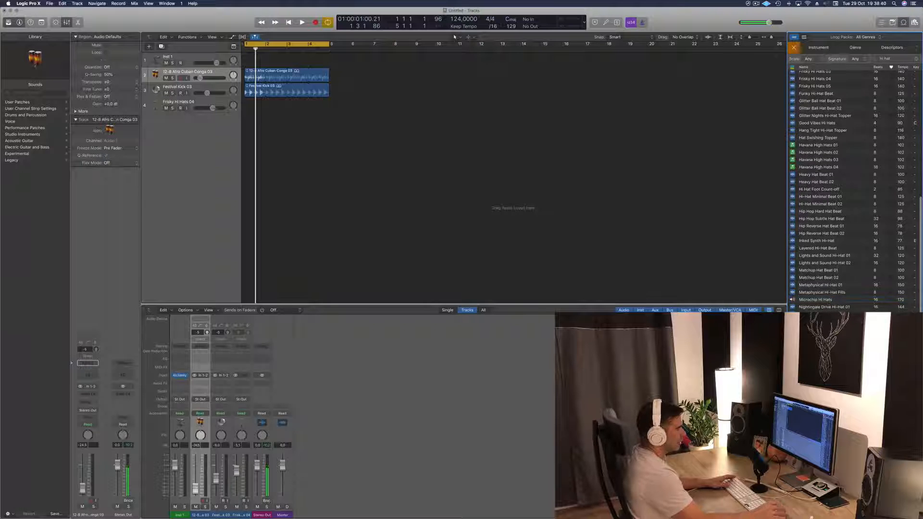
{"action": "scroll", "coordinate": [853, 233], "scroll_direction": "up", "scroll_amount": 8}
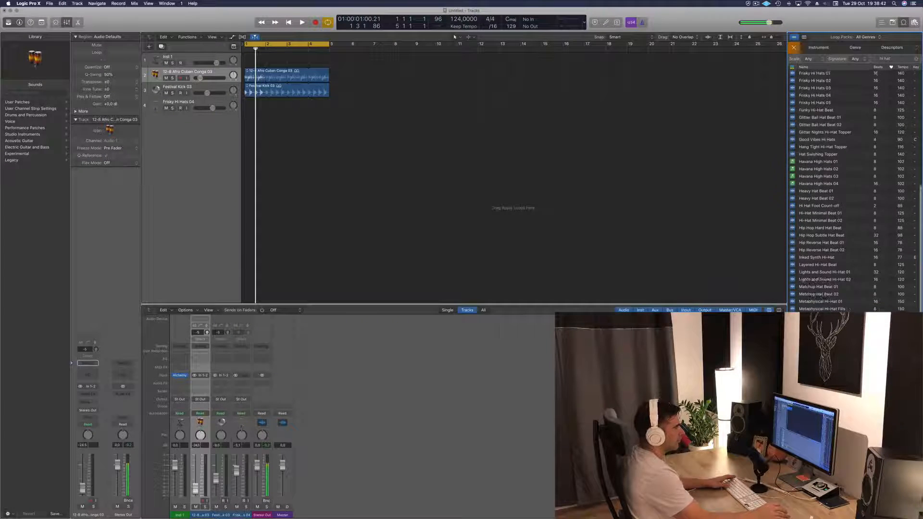
{"action": "scroll", "coordinate": [853, 233], "scroll_direction": "down", "scroll_amount": 8}
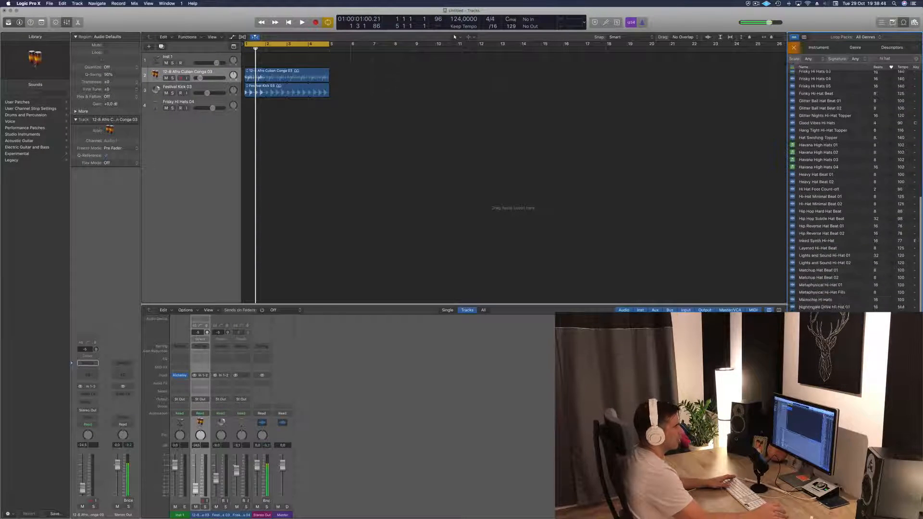
Add Thick Hats Break to the hi-hat track at bar 1 and lower the track's volume to about -22 dB.
{"action": "key", "text": "space"}
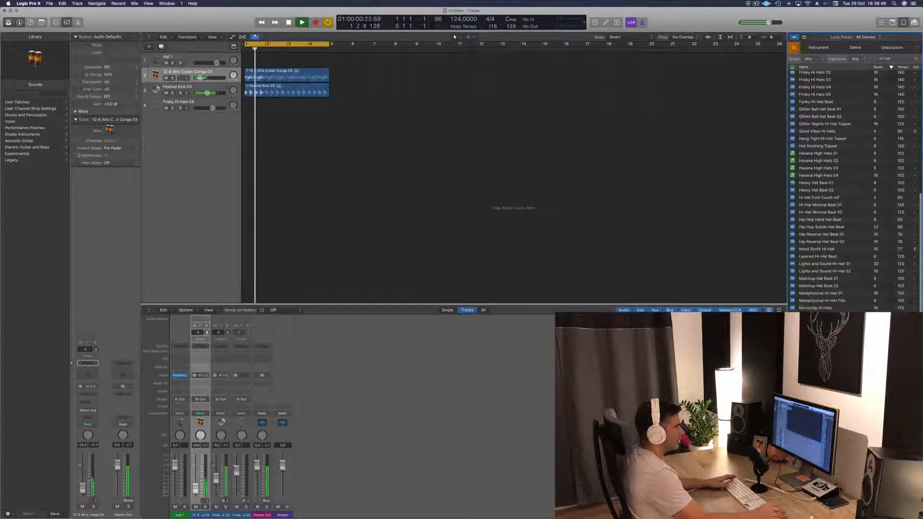
{"action": "left_click_drag", "start_coordinate": [817, 423], "coordinate": [204, 108]}
{"action": "left_click", "coordinate": [218, 104]}
{"action": "key", "text": "space"}
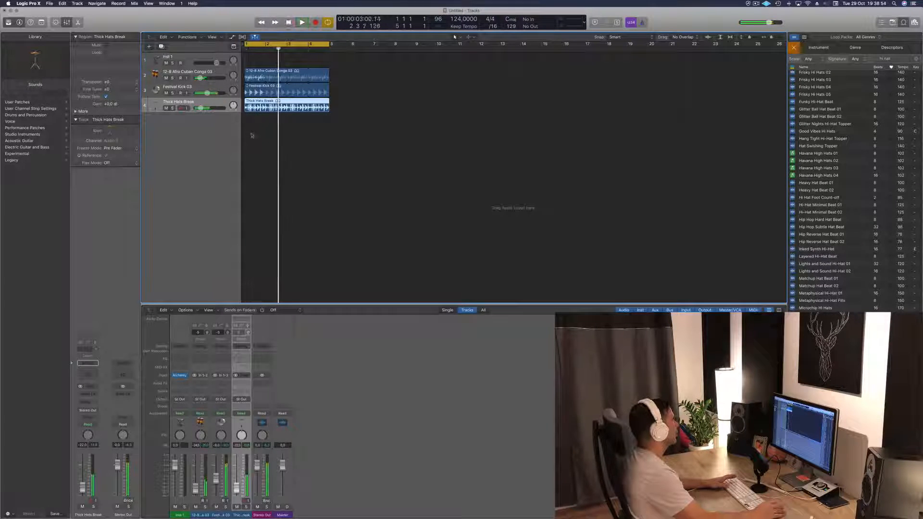
Play the conga, kick and hat loops together from the start.
{"action": "key", "text": "Return"}
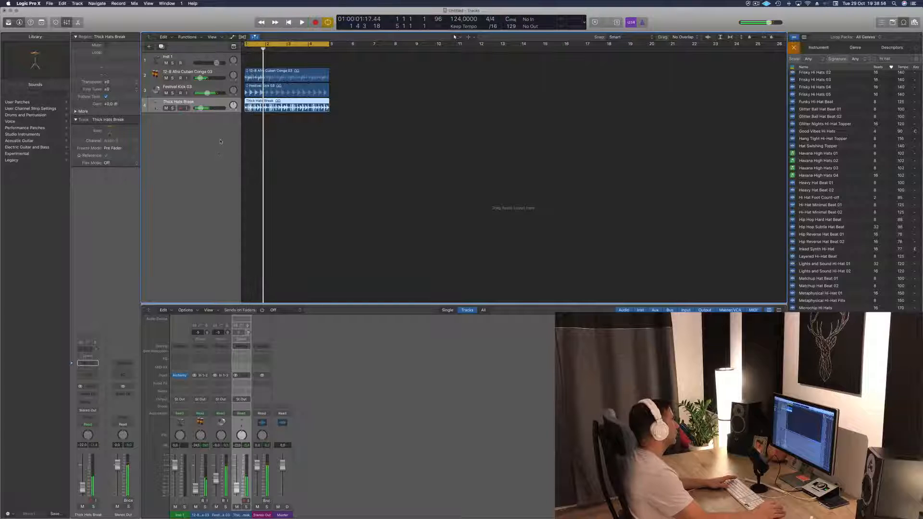
{"action": "key", "text": "Return"}
{"action": "key", "text": "space"}
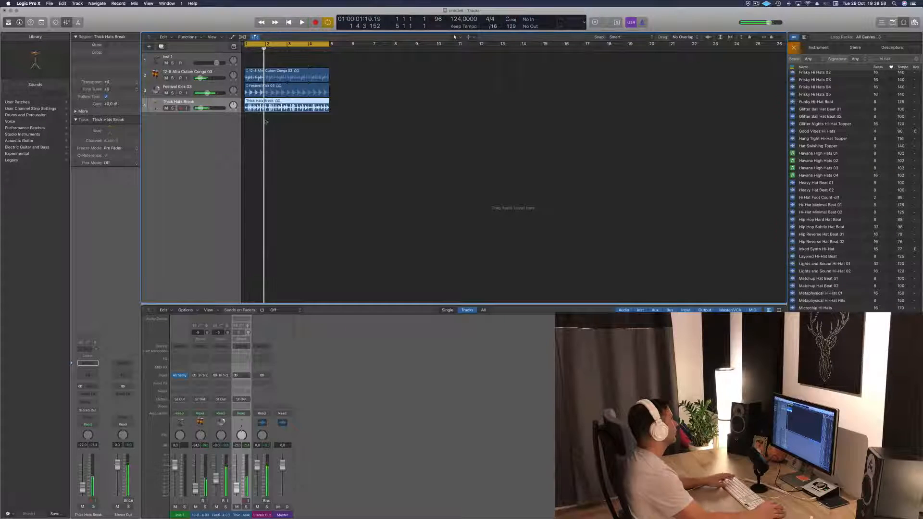
Split the Thick Hats Break region around beat 4 of bar 1, delete the remainder, and play the result.
{"action": "scroll", "coordinate": [264, 120], "scroll_direction": "up", "scroll_amount": 5}
{"action": "key", "text": "space"}
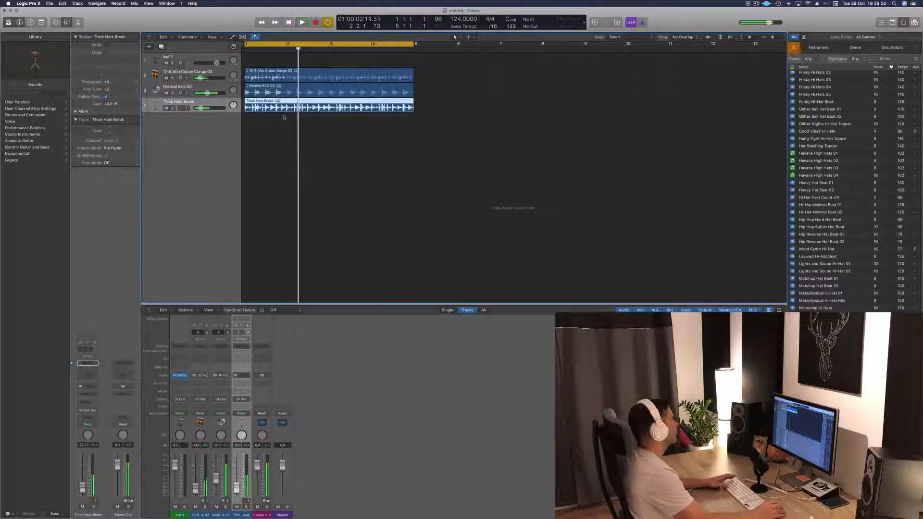
{"action": "key", "text": "super+t"}
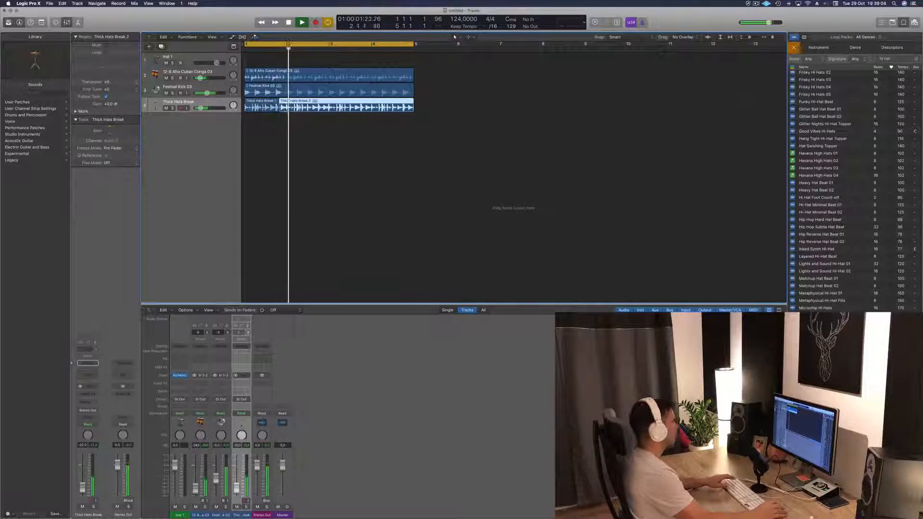
{"action": "key", "text": "Delete"}
{"action": "key", "text": "space"}
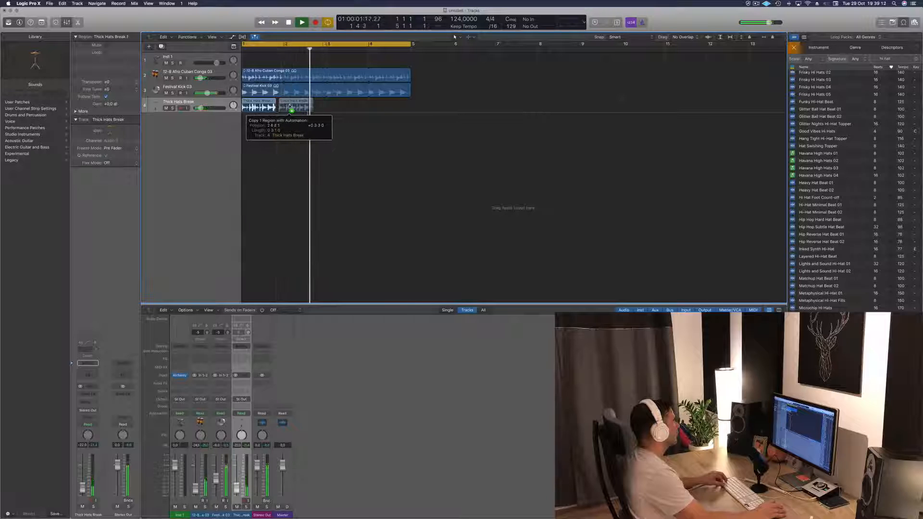
Fill the rest of bar 1 with a copied Thick Hats Break piece, and duplicate the pattern through bars 2 to 4.
{"action": "left_click_drag", "start_coordinate": [289, 107], "coordinate": [290, 108]}
{"action": "key", "text": "space"}
{"action": "key", "text": "space"}
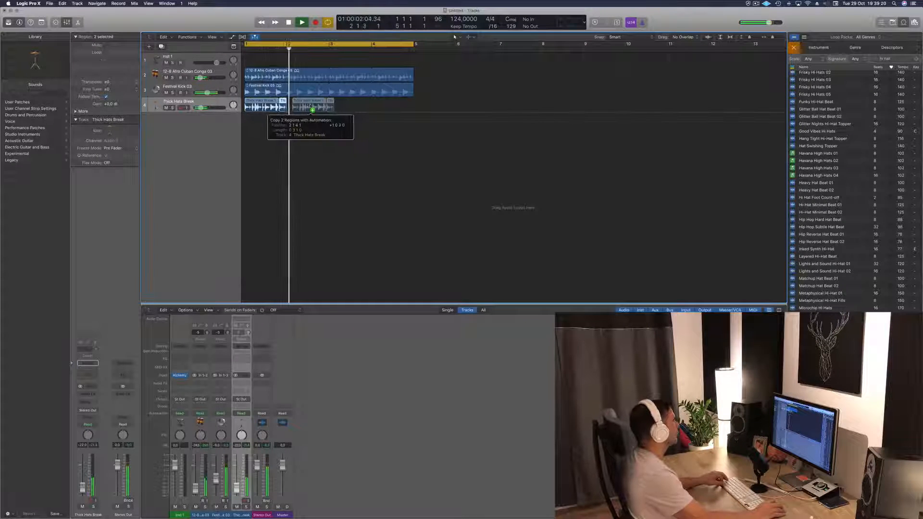
{"action": "left_click_drag", "start_coordinate": [309, 106], "coordinate": [348, 106]}
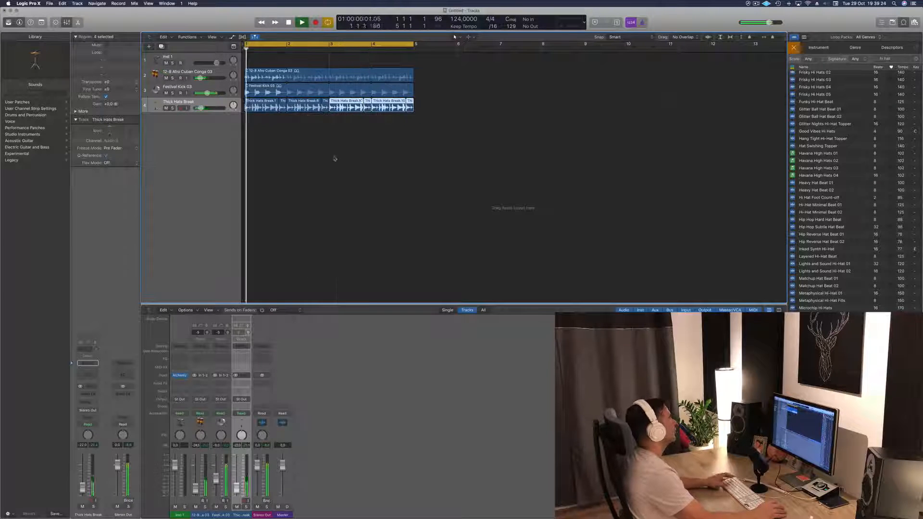
{"action": "scroll", "coordinate": [333, 175], "scroll_direction": "down", "scroll_amount": 3}
{"action": "scroll", "coordinate": [333, 176], "scroll_direction": "up", "scroll_amount": 5}
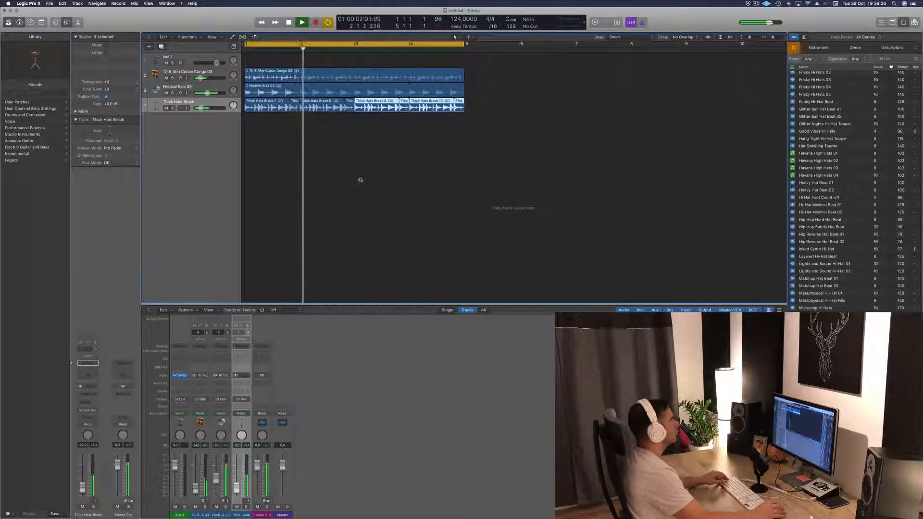
{"action": "scroll", "coordinate": [360, 180], "scroll_direction": "down", "scroll_amount": 2}
Replay the beat from the start and lower the 12-8 Afro Cuban Conga 03 track's volume against the kick and hats.
{"action": "left_click", "coordinate": [172, 104]}
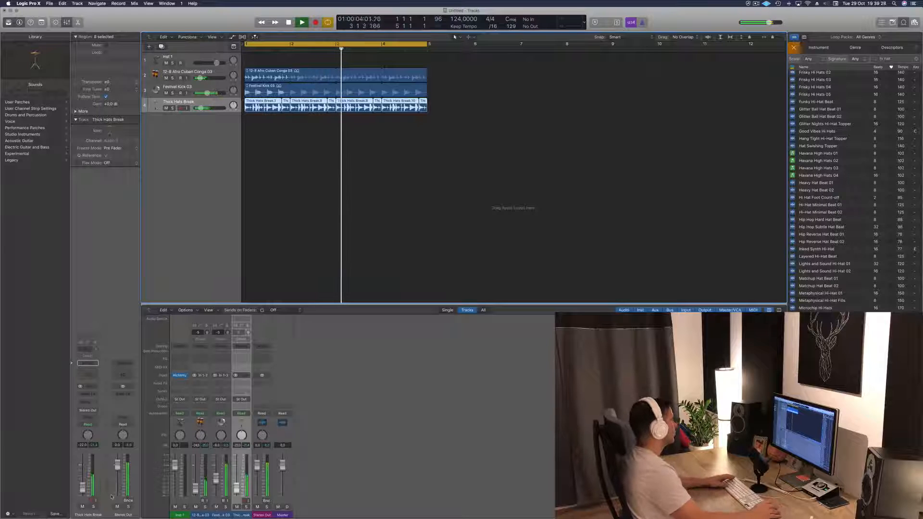
{"action": "key", "text": "Return"}
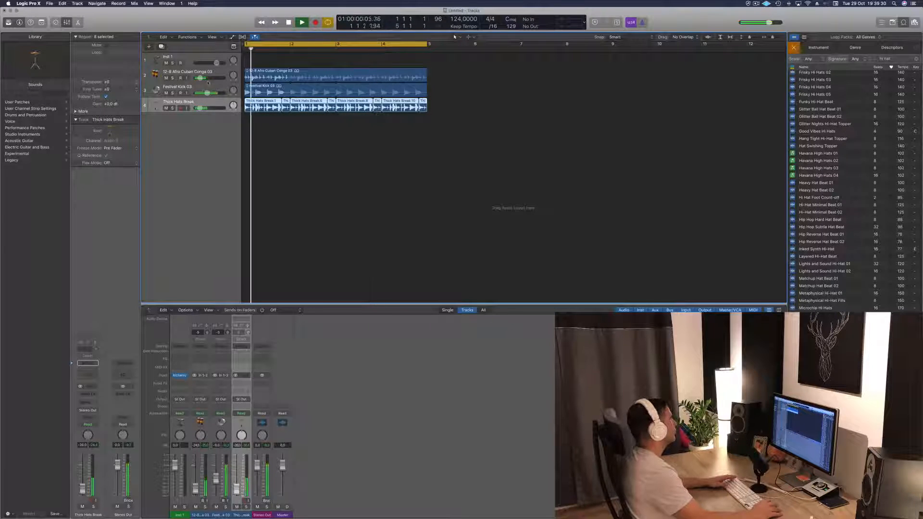
{"action": "left_click", "coordinate": [210, 76]}
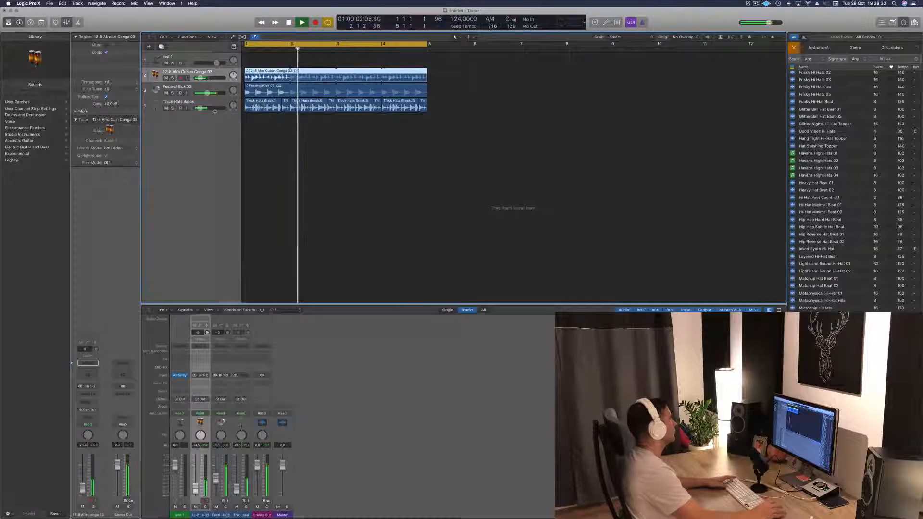
{"action": "key", "text": "Return"}
{"action": "left_click_drag", "start_coordinate": [201, 78], "coordinate": [198, 78]}
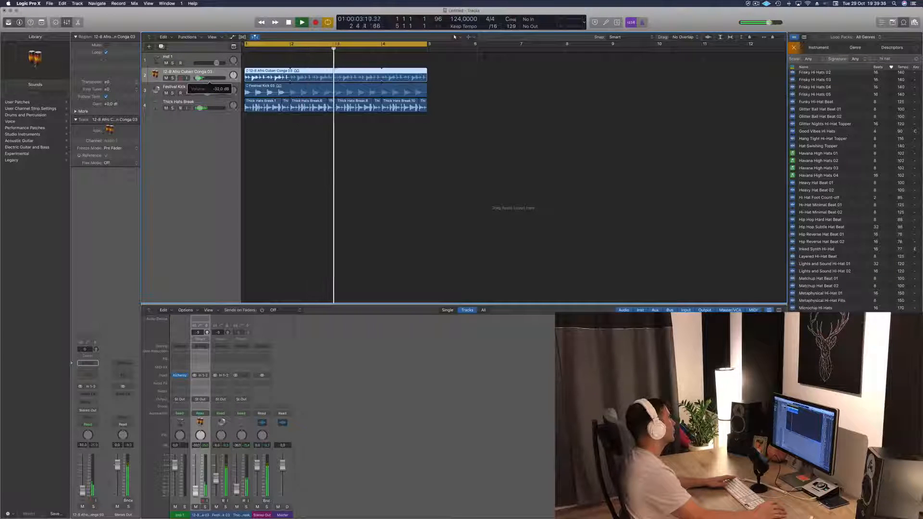
Insert the stereo Delay Designer audio effect on the conga track.
{"action": "left_click", "coordinate": [83, 396]}
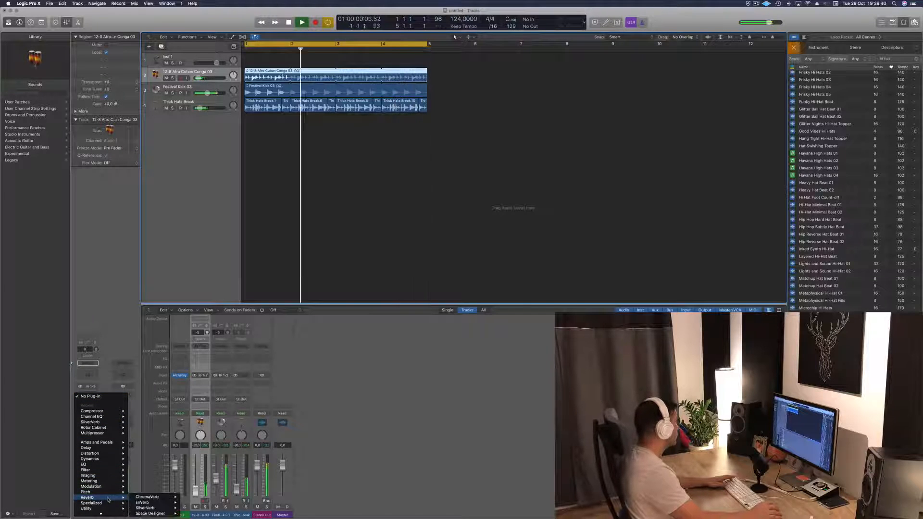
{"action": "mouse_move", "coordinate": [111, 465]}
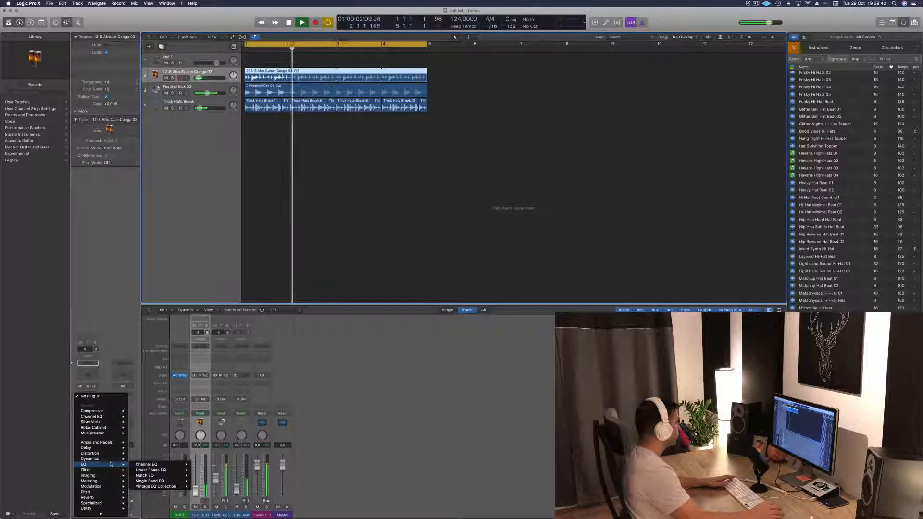
{"action": "mouse_move", "coordinate": [108, 447]}
{"action": "mouse_move", "coordinate": [148, 449]}
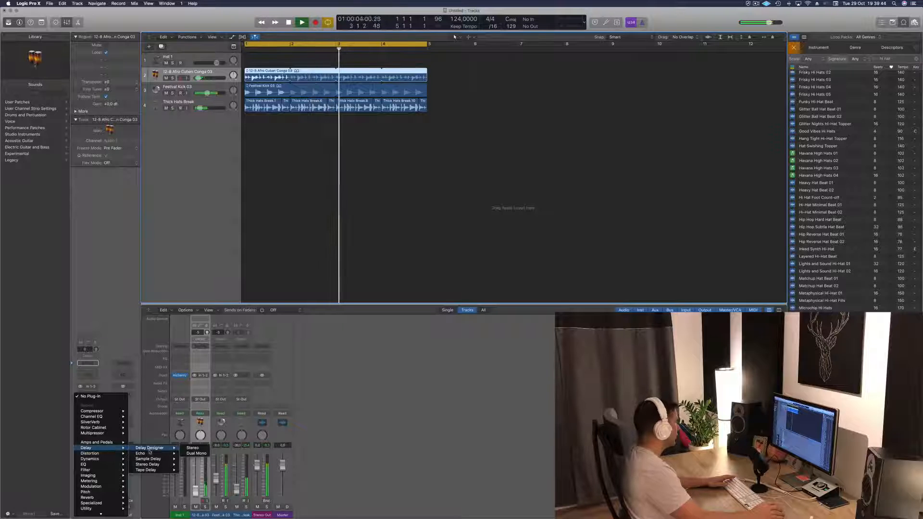
{"action": "left_click", "coordinate": [192, 448]}
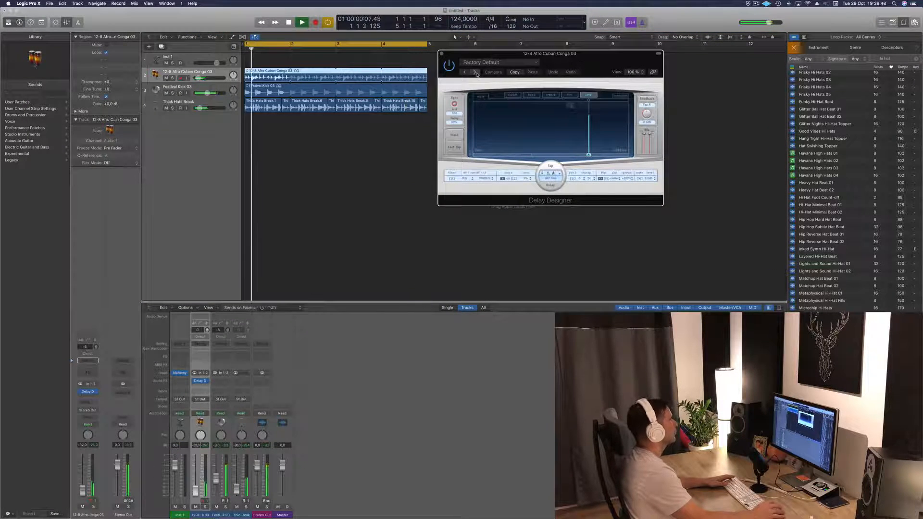
Audition Delay Designer presets on the playing conga loop, from the 1/4 and 1/8 delays to Infinite Repeat, Buzz Pattern and Bounce Pattern.
{"action": "left_click", "coordinate": [475, 72]}
{"action": "left_click_drag", "start_coordinate": [562, 59], "coordinate": [504, 43]}
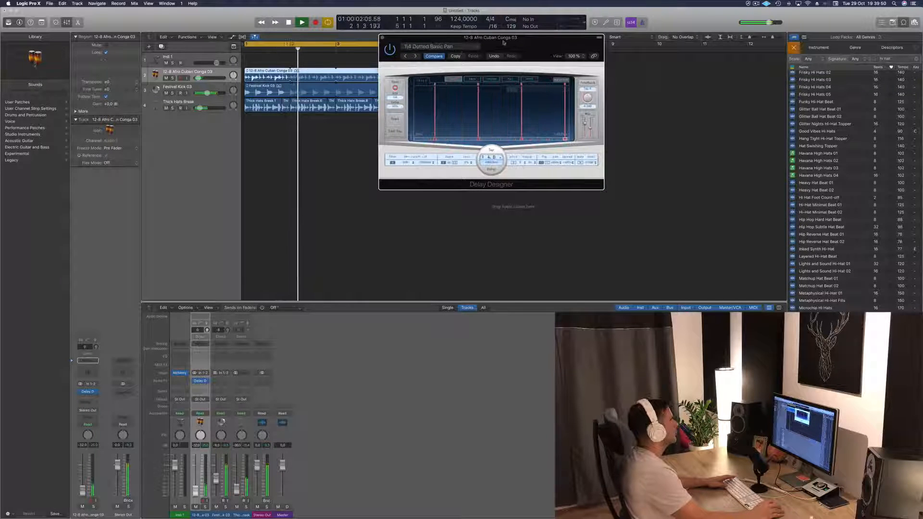
{"action": "left_click", "coordinate": [415, 56]}
{"action": "left_click_drag", "start_coordinate": [409, 52], "coordinate": [377, 66]}
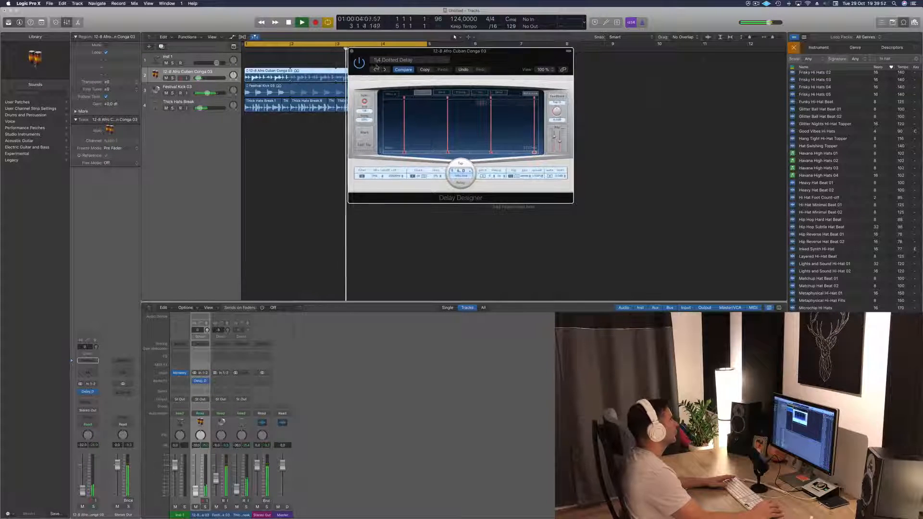
{"action": "left_click", "coordinate": [387, 70]}
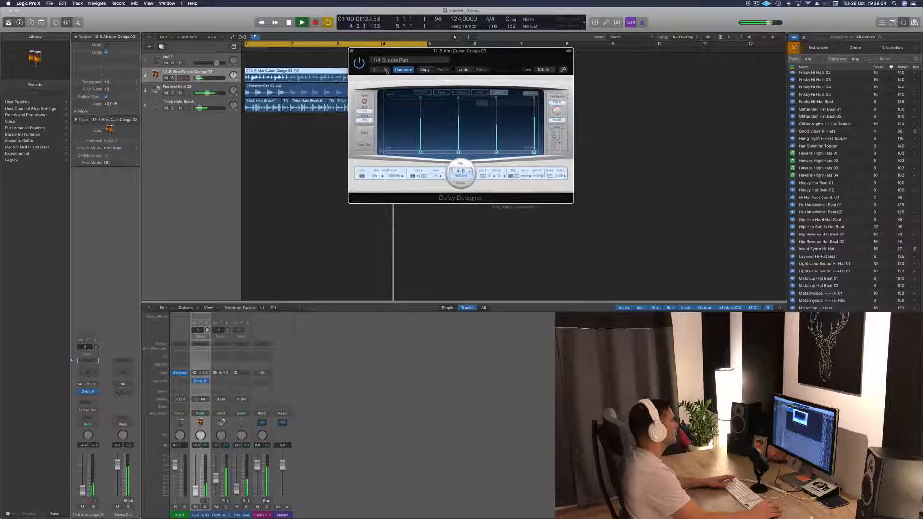
{"action": "left_click", "coordinate": [386, 70]}
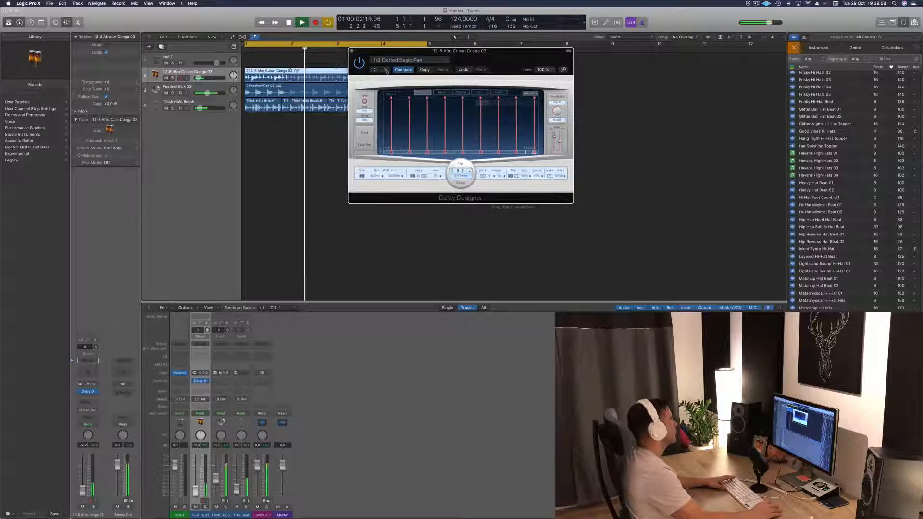
{"action": "left_click", "coordinate": [386, 70]}
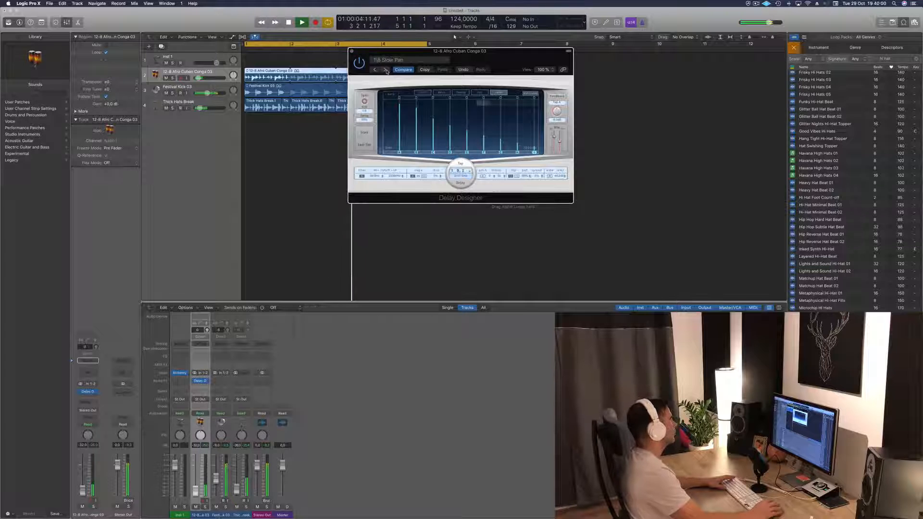
{"action": "left_click", "coordinate": [386, 71]}
{"action": "left_click", "coordinate": [387, 71]}
{"action": "left_click", "coordinate": [387, 71]}
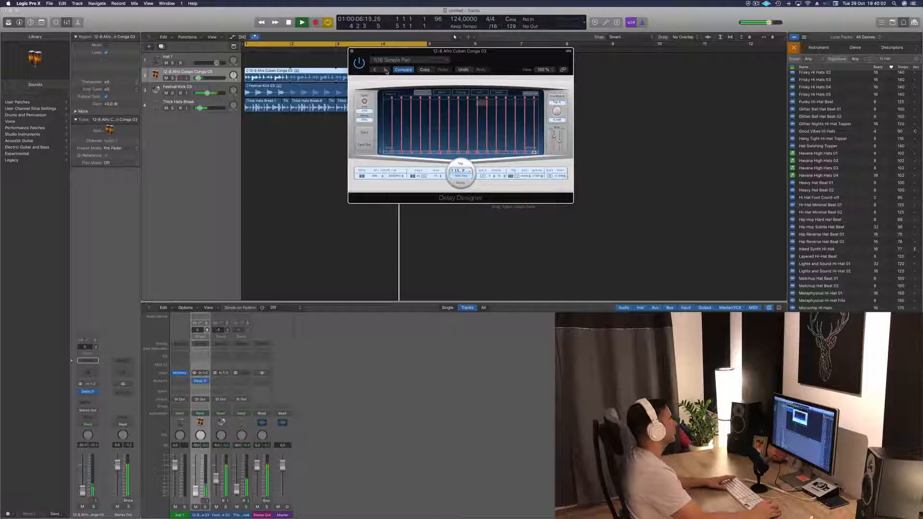
{"action": "left_click", "coordinate": [387, 71]}
{"action": "left_click", "coordinate": [386, 71]}
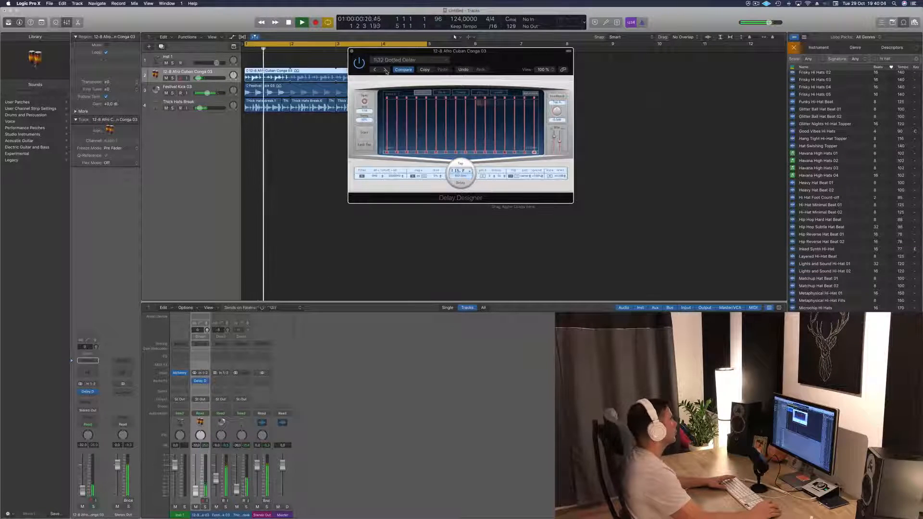
{"action": "left_click", "coordinate": [386, 71]}
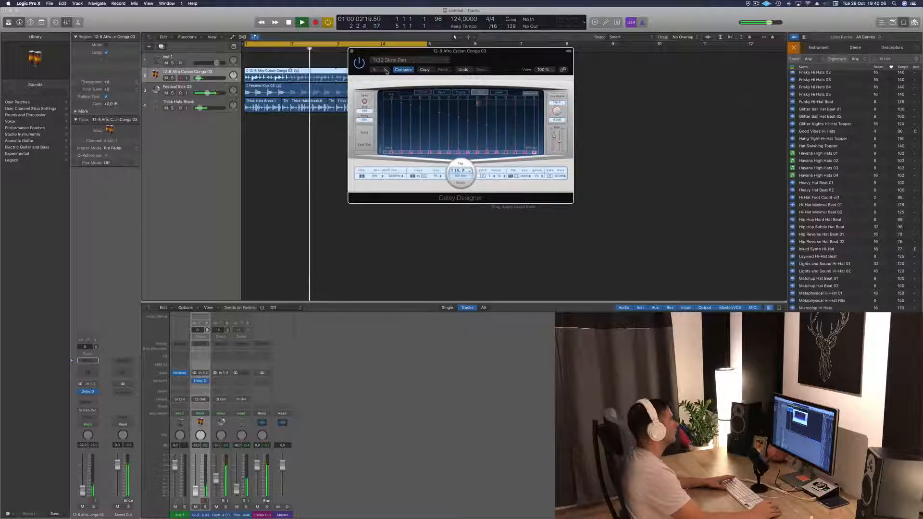
{"action": "left_click", "coordinate": [386, 71]}
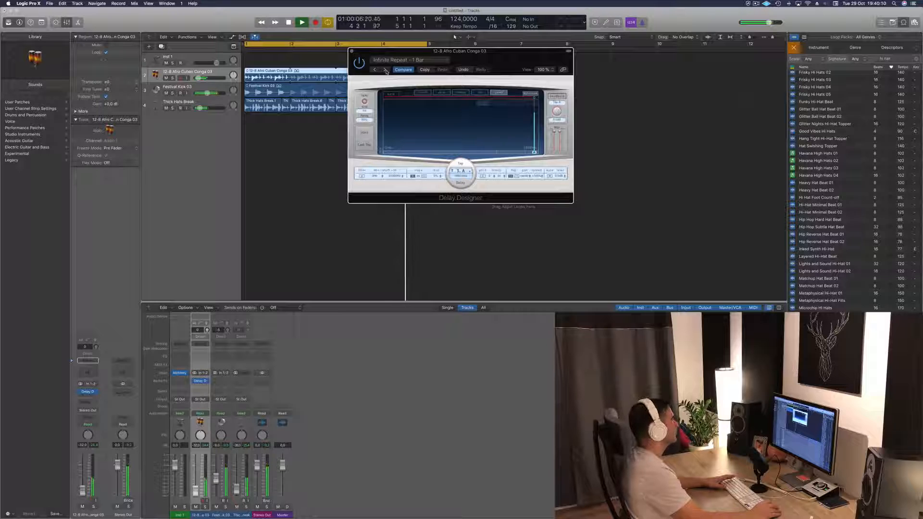
{"action": "left_click", "coordinate": [387, 71]}
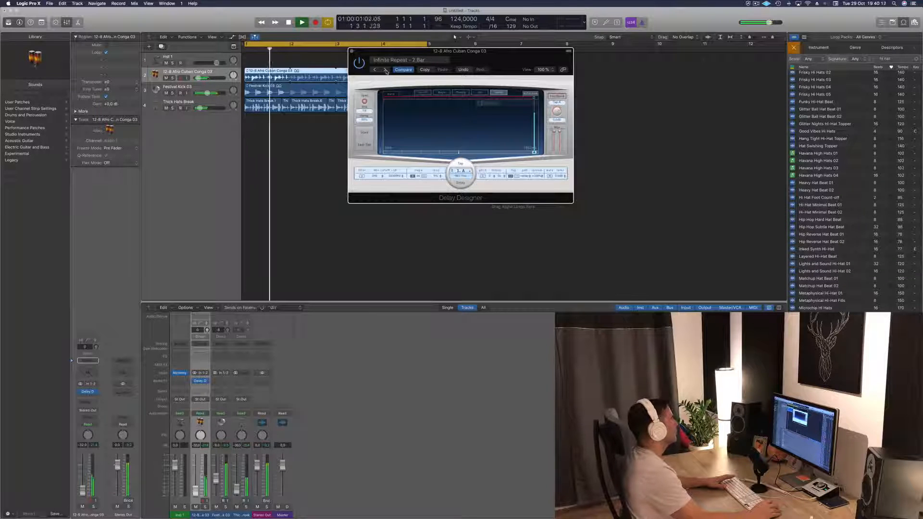
{"action": "left_click", "coordinate": [387, 71]}
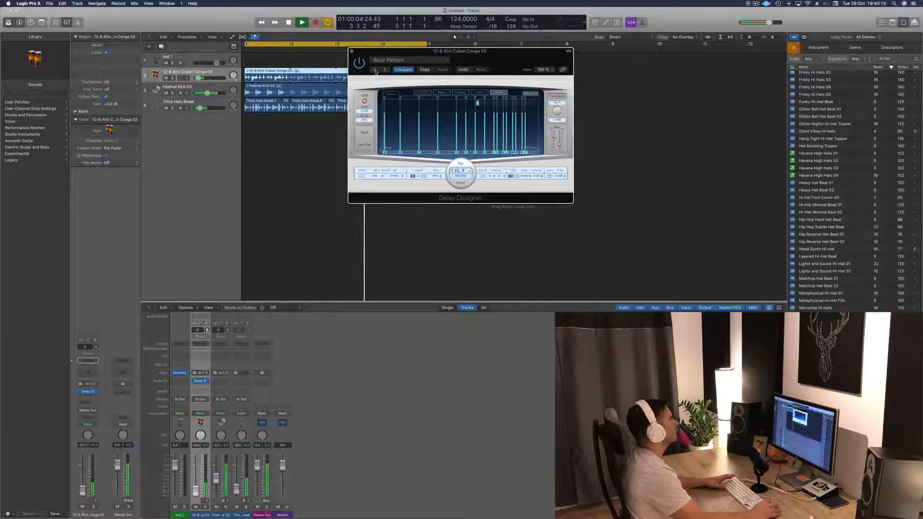
{"action": "left_click", "coordinate": [376, 70]}
Move the Delay Designer window clear of the regions, raise the conga track's volume slightly to about -31 dB, and stop playback.
{"action": "left_click_drag", "start_coordinate": [482, 50], "coordinate": [651, 35]}
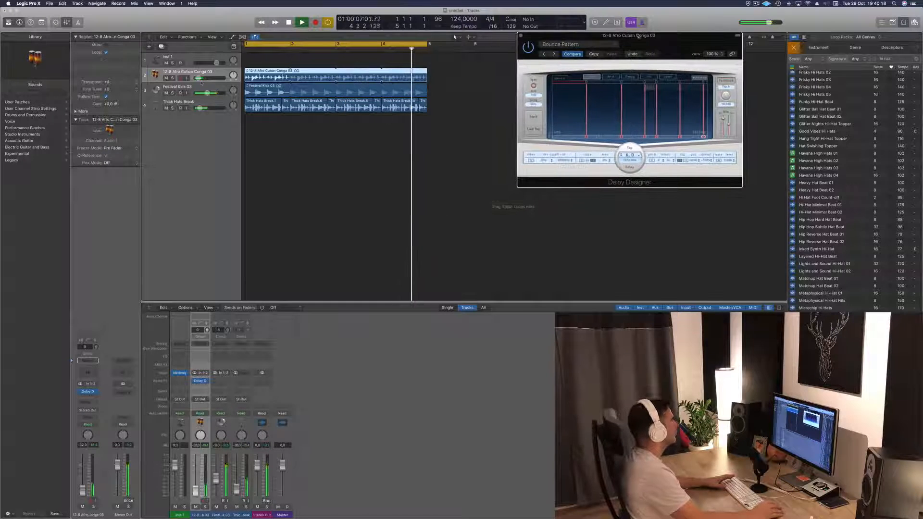
{"action": "left_click_drag", "start_coordinate": [198, 78], "coordinate": [199, 78]}
{"action": "key", "text": "space"}
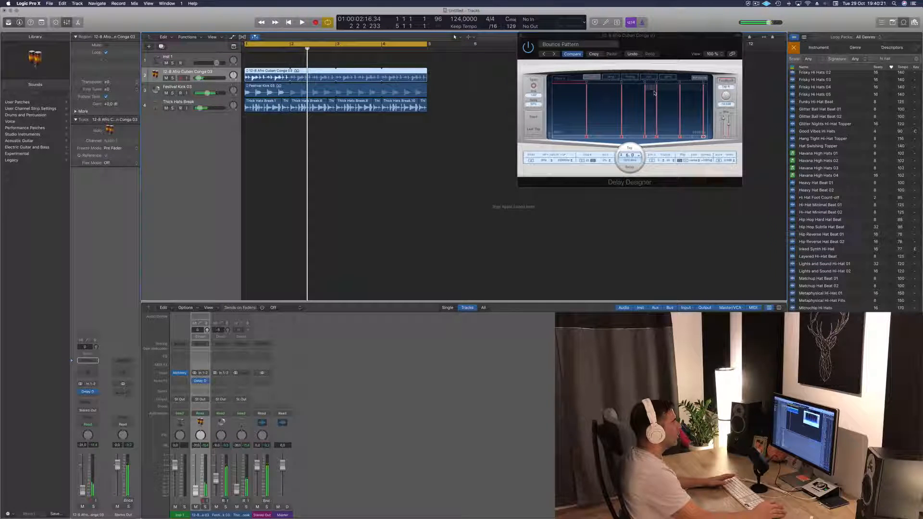
Load the 1/16 Filter Pan preset from the 03 Simple Filtered category in Delay Designer and play the beat.
{"action": "left_click", "coordinate": [586, 45]}
{"action": "mouse_move", "coordinate": [611, 168]}
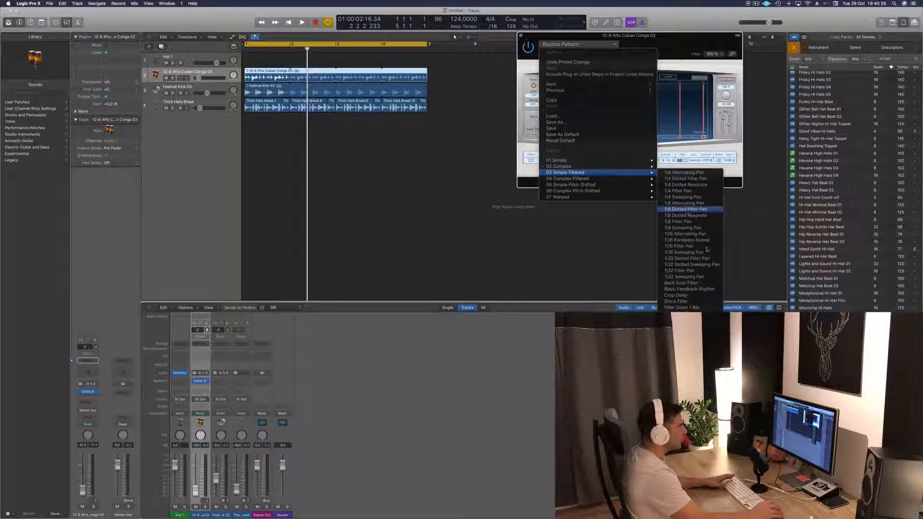
{"action": "left_click", "coordinate": [696, 248]}
{"action": "key", "text": "space"}
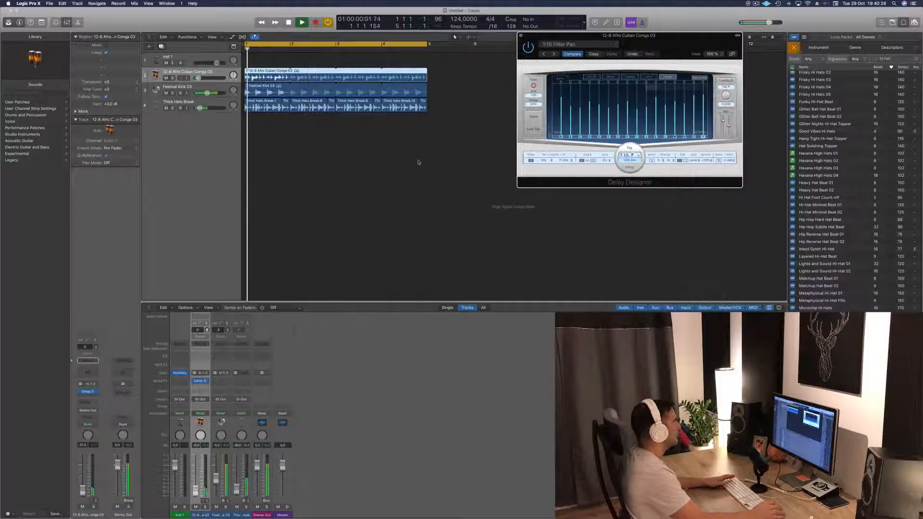
{"action": "left_click_drag", "start_coordinate": [680, 47], "coordinate": [558, 56]}
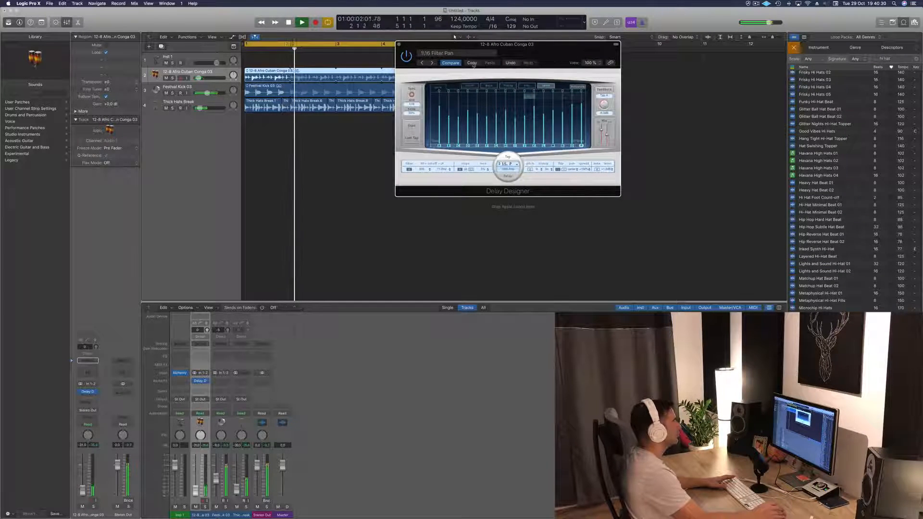
Lower the wet mix level slightly in Delay Designer, close the plug-in, and replay the beat.
{"action": "left_click_drag", "start_coordinate": [607, 135], "coordinate": [608, 139]}
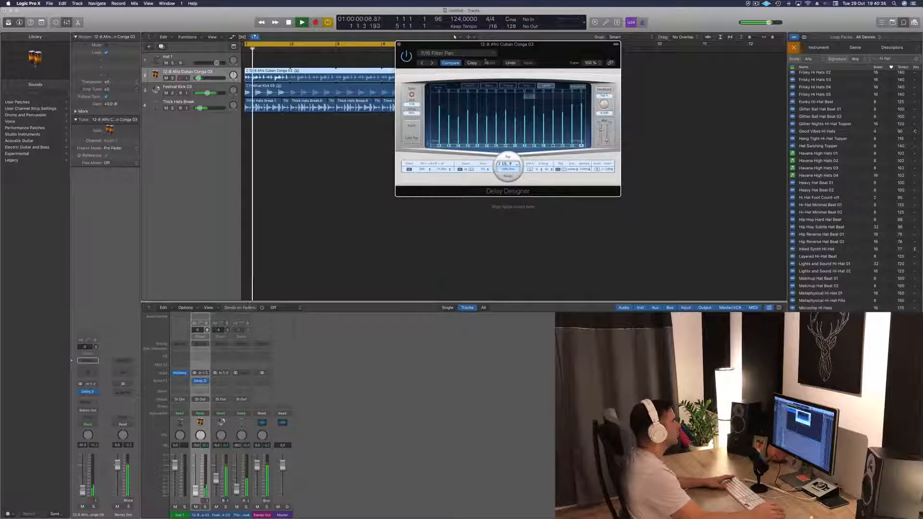
{"action": "left_click", "coordinate": [399, 45]}
{"action": "key", "text": "space"}
{"action": "key", "text": "space"}
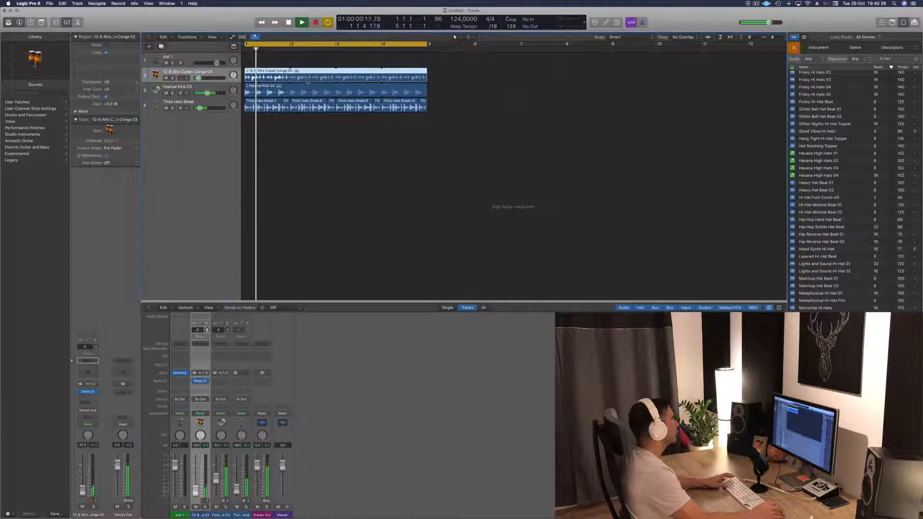
Split the conga region shortly after its opening hits in bar 1, delete everything after that short piece, and play the result.
{"action": "key", "text": "super+Right"}
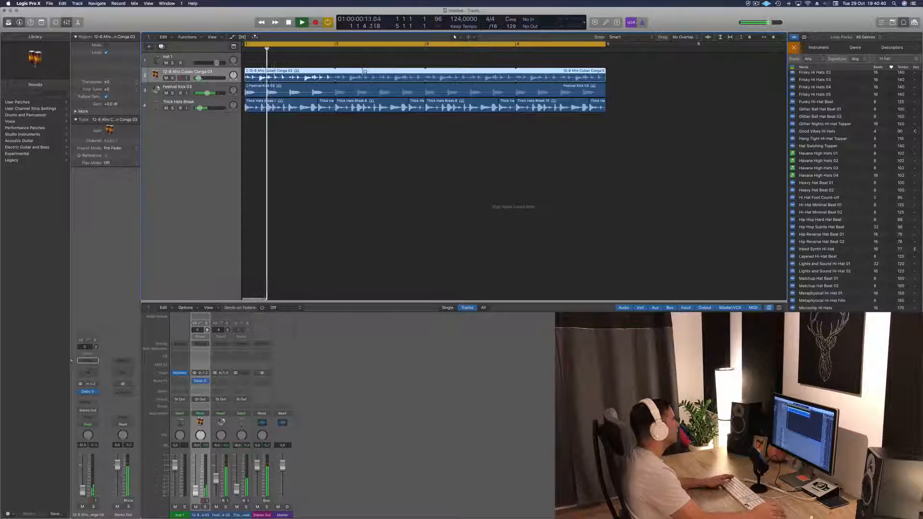
{"action": "left_click", "coordinate": [260, 77]}
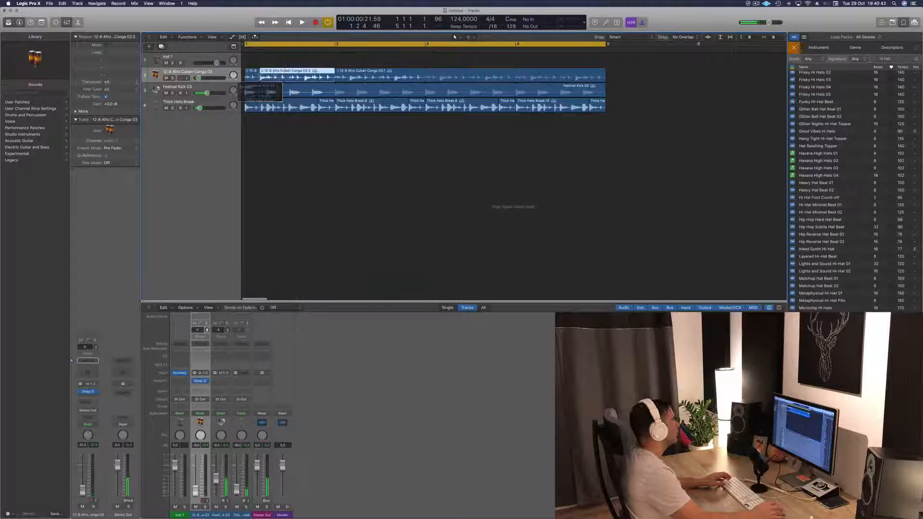
{"action": "key", "text": "Delete"}
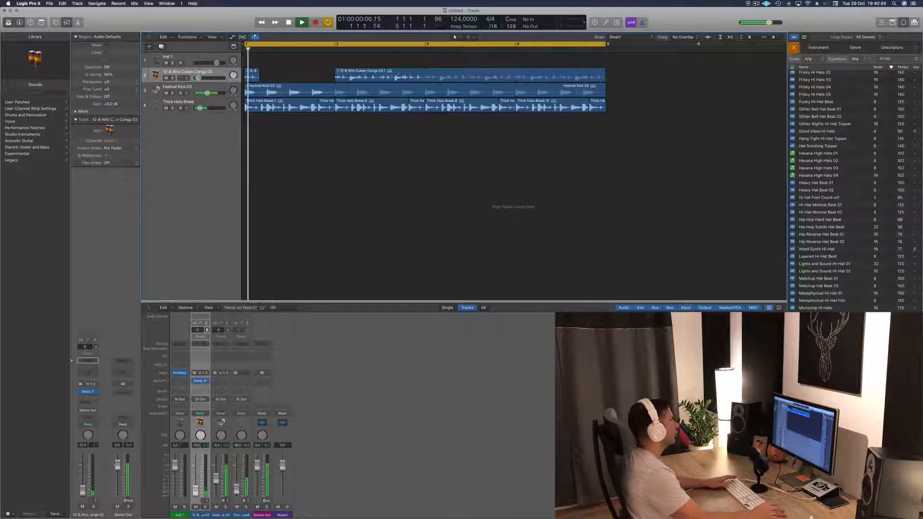
{"action": "left_click", "coordinate": [402, 72]}
{"action": "key", "text": "Delete"}
{"action": "key", "text": "space"}
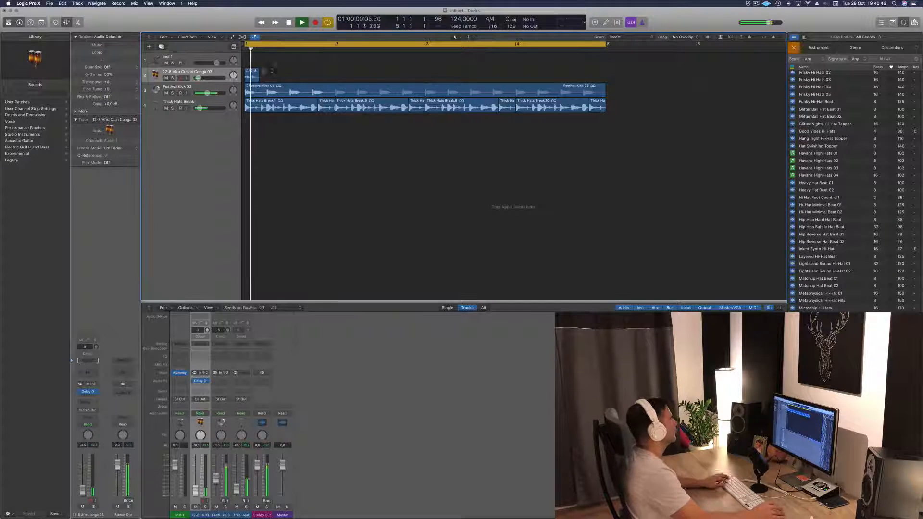
Copy the short conga piece every half bar across all four bars while listening to the beat.
{"action": "left_click_drag", "start_coordinate": [252, 74], "coordinate": [297, 76]}
{"action": "key", "text": "space"}
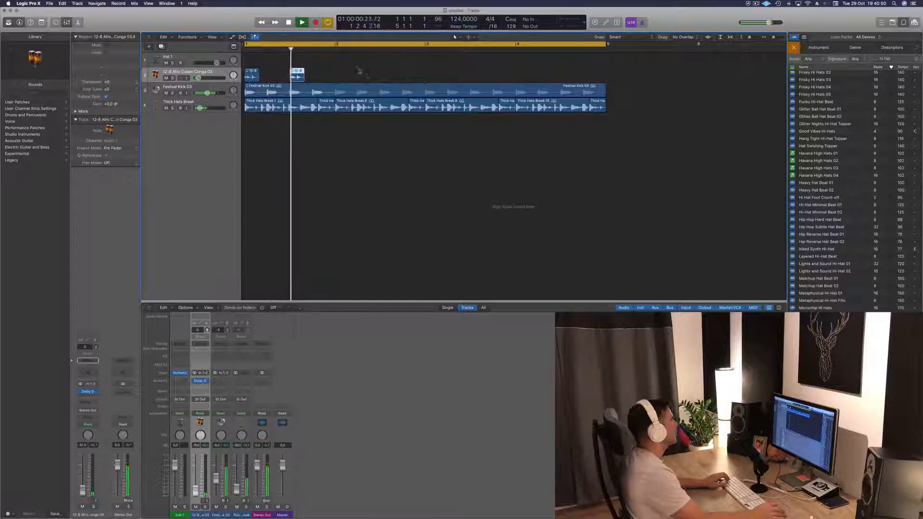
{"action": "mouse_move", "coordinate": [363, 76]}
{"action": "left_mouse_down"}
{"action": "mouse_move", "coordinate": [256, 72]}
{"action": "mouse_move", "coordinate": [349, 80]}
{"action": "left_mouse_up"}
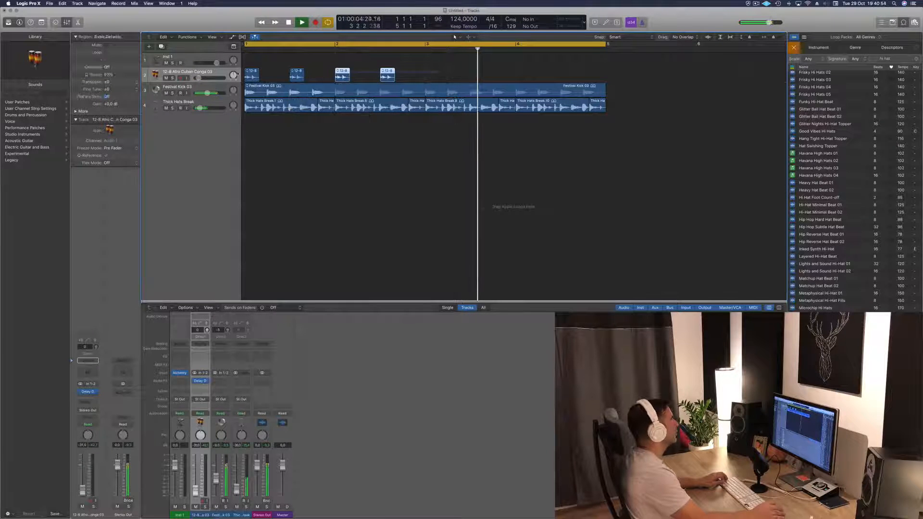
{"action": "mouse_move", "coordinate": [440, 73]}
{"action": "left_mouse_down"}
{"action": "mouse_move", "coordinate": [254, 75]}
{"action": "mouse_move", "coordinate": [431, 78]}
{"action": "left_mouse_up"}
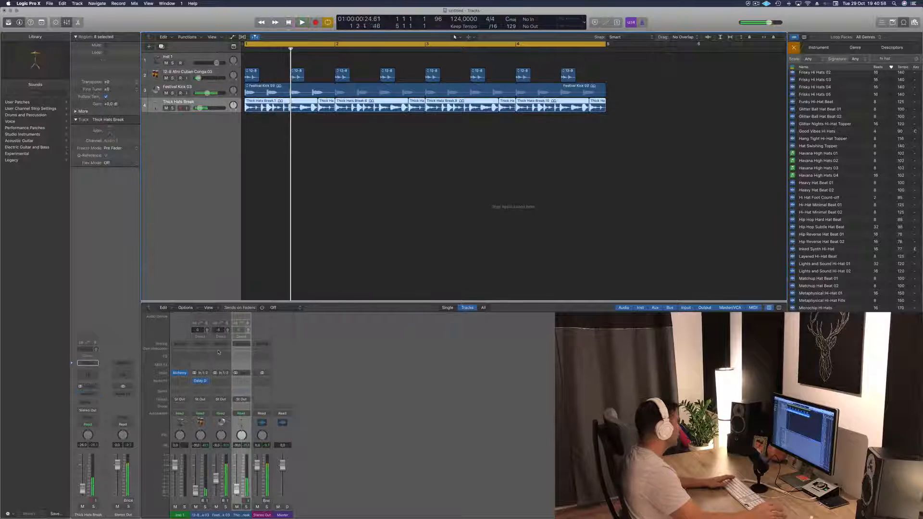
Insert a Channel EQ on the Thick Hats Break track, cut its lows up to the low mids with the low-cut band, and close the plug-in.
{"action": "key", "text": "space"}
{"action": "left_click", "coordinate": [90, 377]}
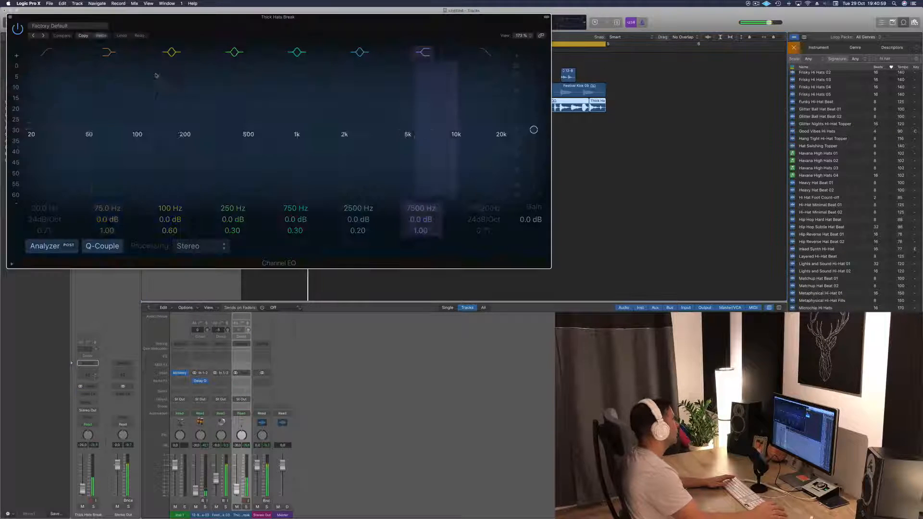
{"action": "left_click", "coordinate": [46, 52]}
{"action": "left_click_drag", "start_coordinate": [43, 127], "coordinate": [213, 127]}
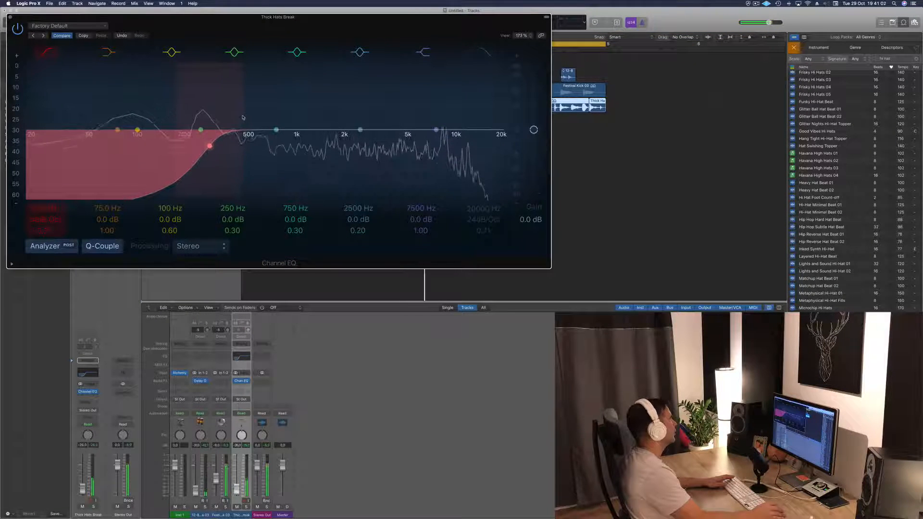
{"action": "left_click", "coordinate": [10, 17]}
{"action": "left_click", "coordinate": [337, 177]}
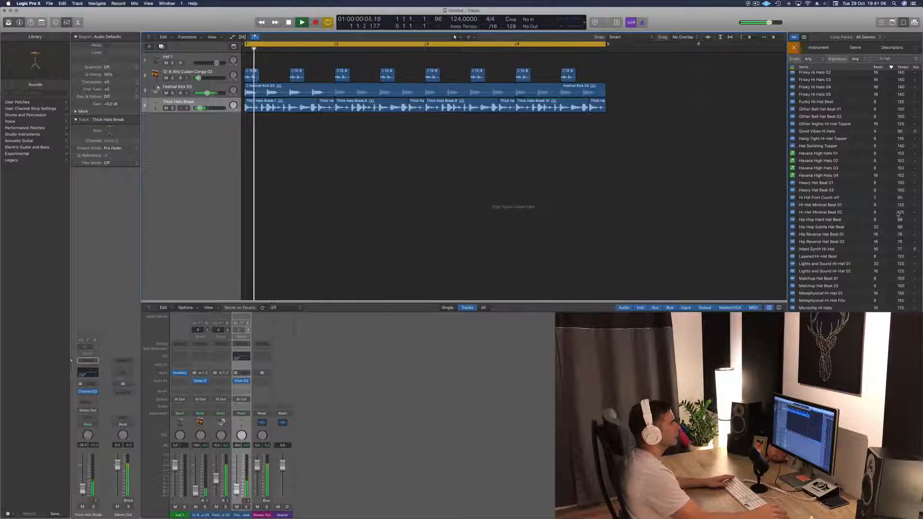
Clear the loop search and audition Tempo Funk Break, Tense Snare Break and nearby loops against the playing beat.
{"action": "left_click", "coordinate": [917, 59]}
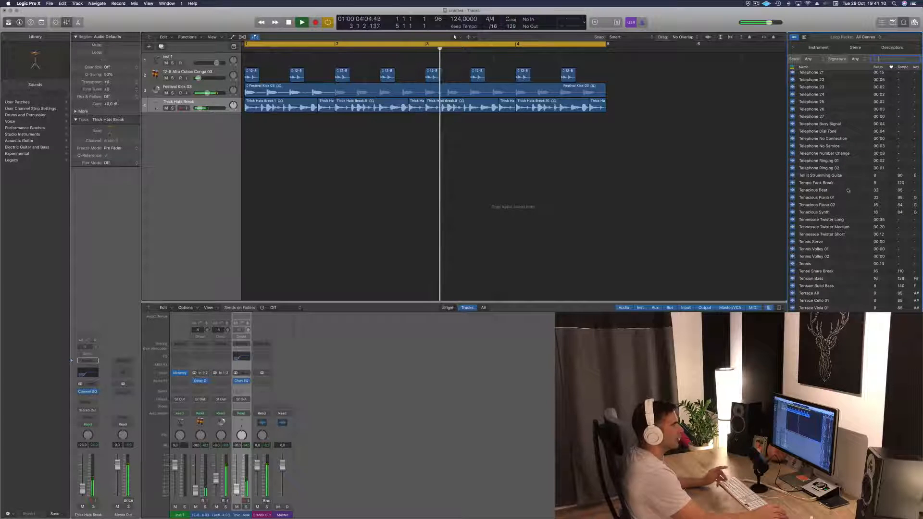
{"action": "left_click", "coordinate": [821, 185]}
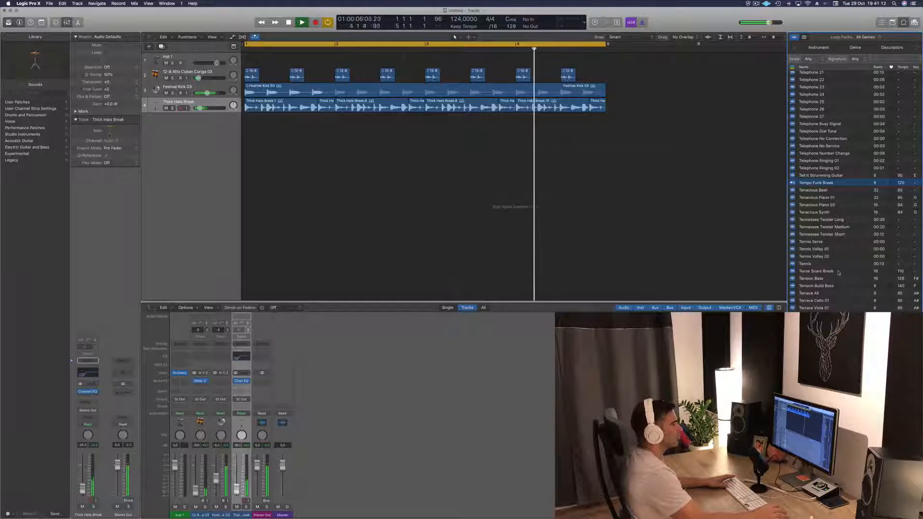
{"action": "left_click", "coordinate": [818, 271]}
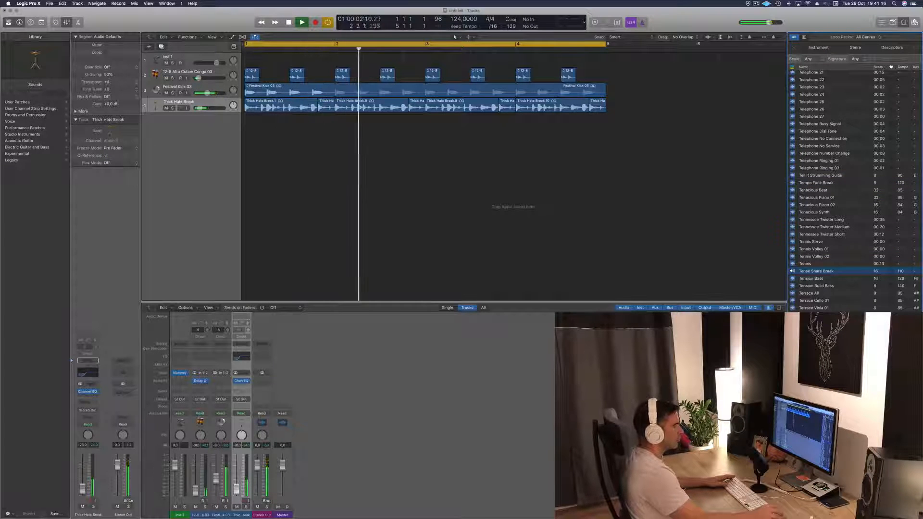
{"action": "scroll", "coordinate": [791, 237], "scroll_direction": "down", "scroll_amount": 2}
{"action": "left_click", "coordinate": [791, 236]}
{"action": "scroll", "coordinate": [791, 237], "scroll_direction": "down", "scroll_amount": 5}
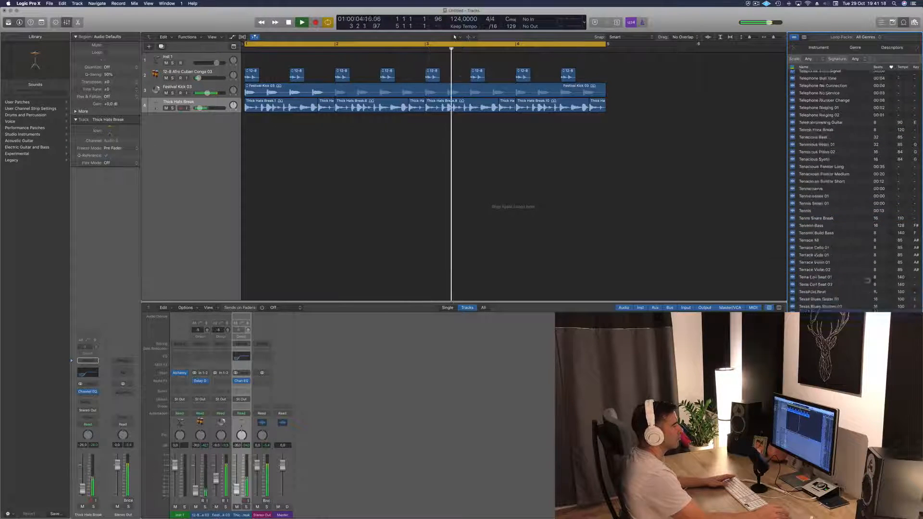
{"action": "left_click", "coordinate": [791, 236]}
{"action": "scroll", "coordinate": [869, 279], "scroll_direction": "down", "scroll_amount": 10}
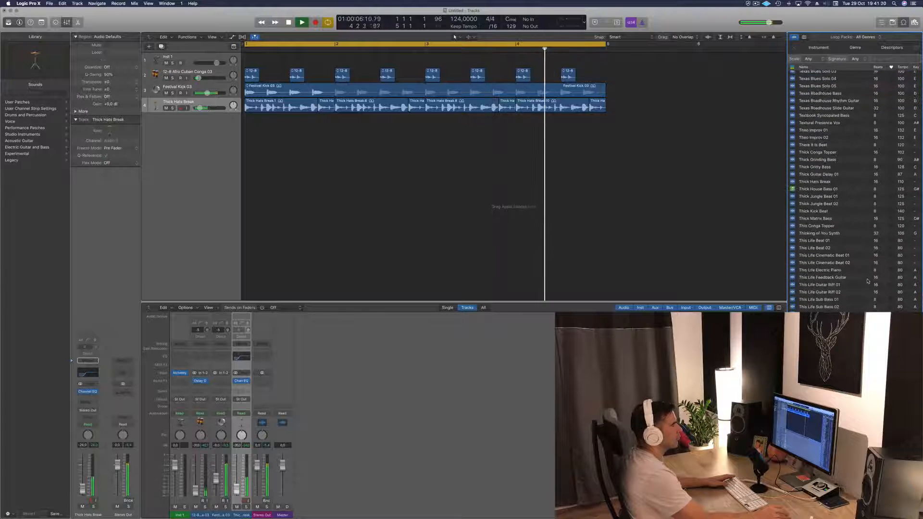
{"action": "scroll", "coordinate": [856, 198], "scroll_direction": "up", "scroll_amount": 6}
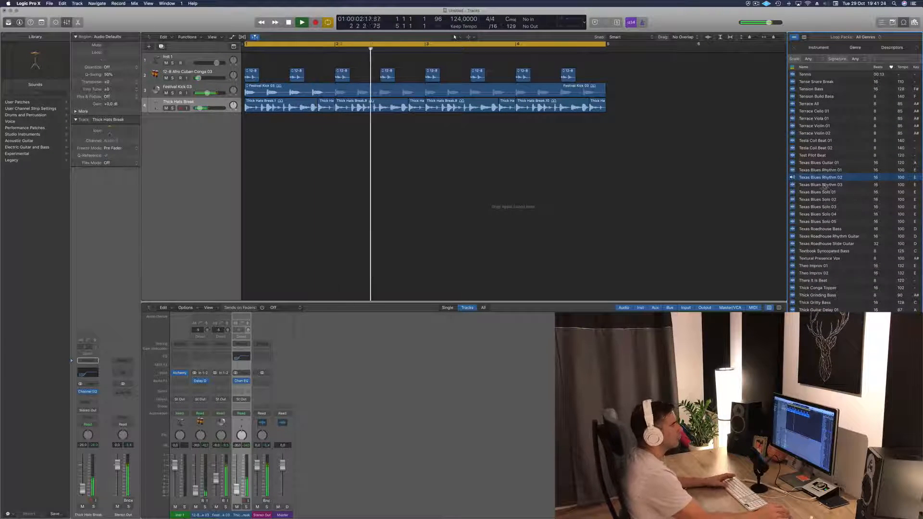
Audition Texas Blues Rhythm 03, Texas Blues Solo 03 and Texas Roadhouse Bass over the beat.
{"action": "left_click", "coordinate": [820, 185]}
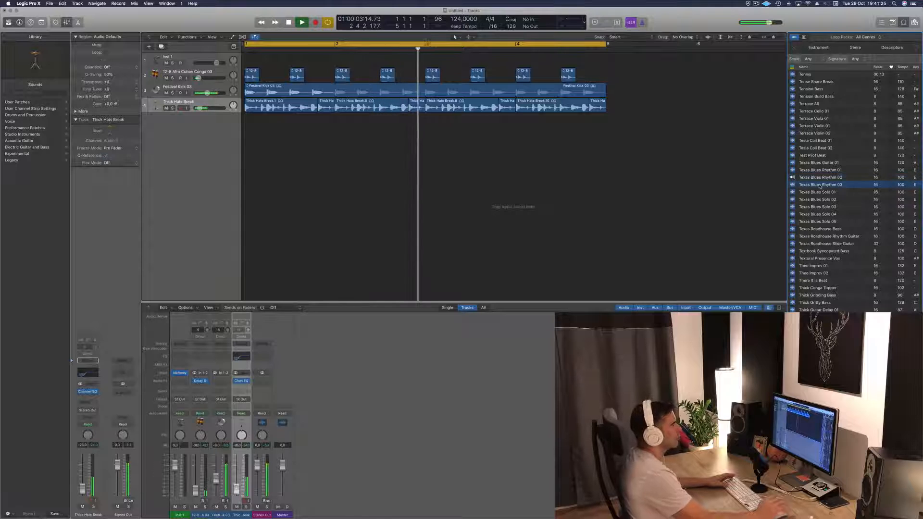
{"action": "left_click", "coordinate": [821, 208]}
{"action": "scroll", "coordinate": [839, 222], "scroll_direction": "down", "scroll_amount": 2}
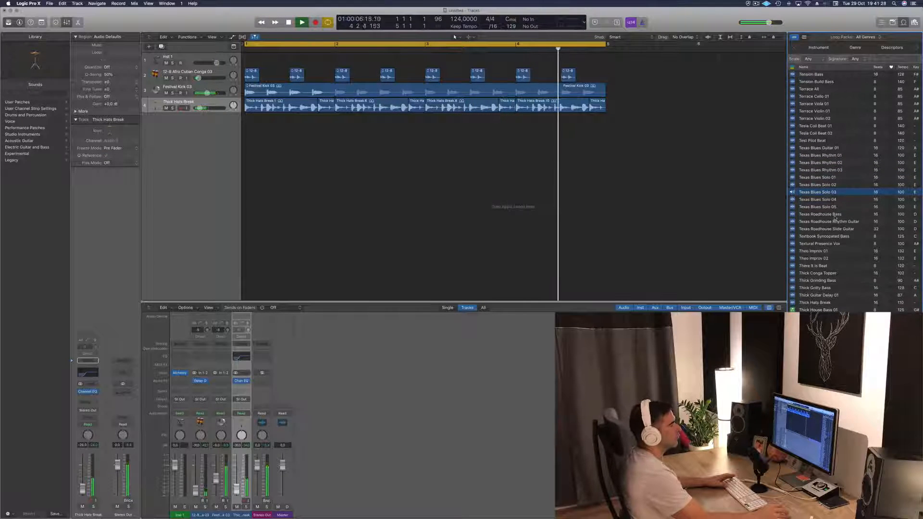
{"action": "left_click", "coordinate": [836, 215]}
{"action": "scroll", "coordinate": [845, 234], "scroll_direction": "down", "scroll_amount": 2}
{"action": "scroll", "coordinate": [846, 235], "scroll_direction": "down", "scroll_amount": 1}
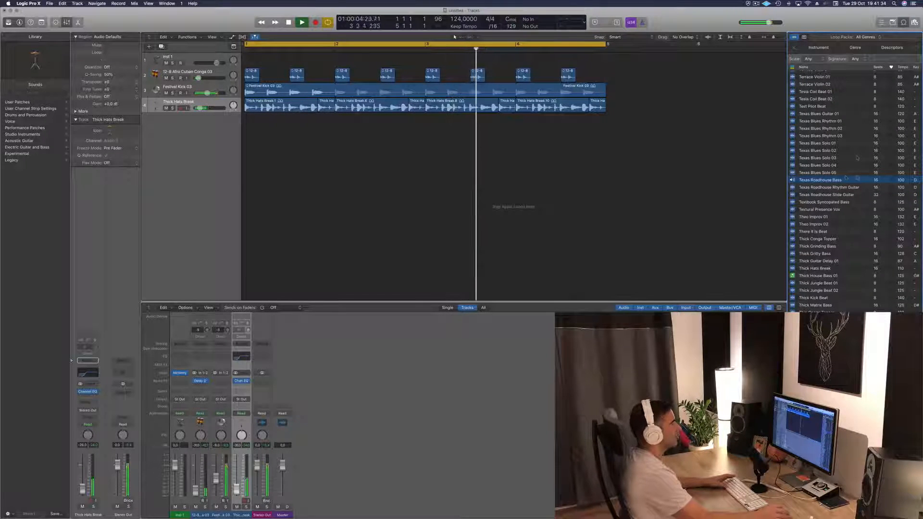
Add the Texas Roadhouse Bass loop on a new track at bar 1, play it, and adjust the track's volume slightly.
{"action": "left_click_drag", "start_coordinate": [847, 178], "coordinate": [278, 155]}
{"action": "key", "text": "space"}
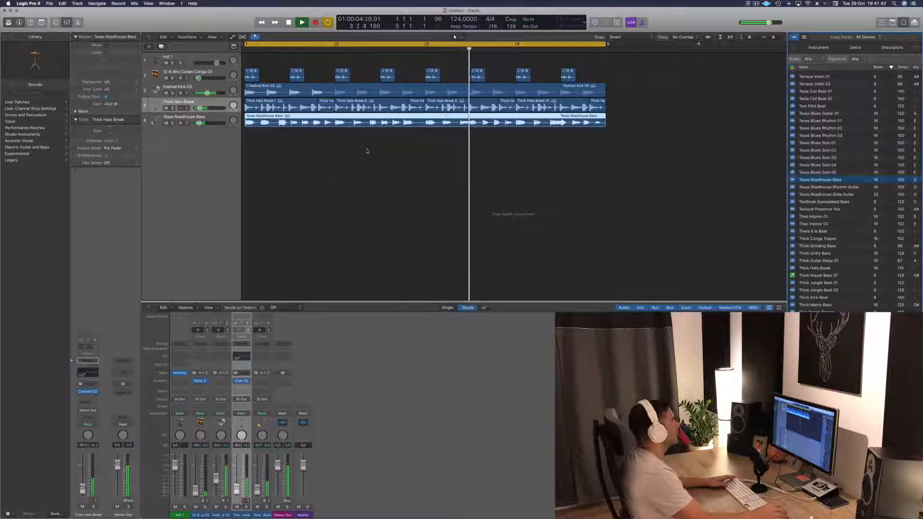
{"action": "left_click_drag", "start_coordinate": [200, 124], "coordinate": [200, 124]}
{"action": "left_click", "coordinate": [289, 185]}
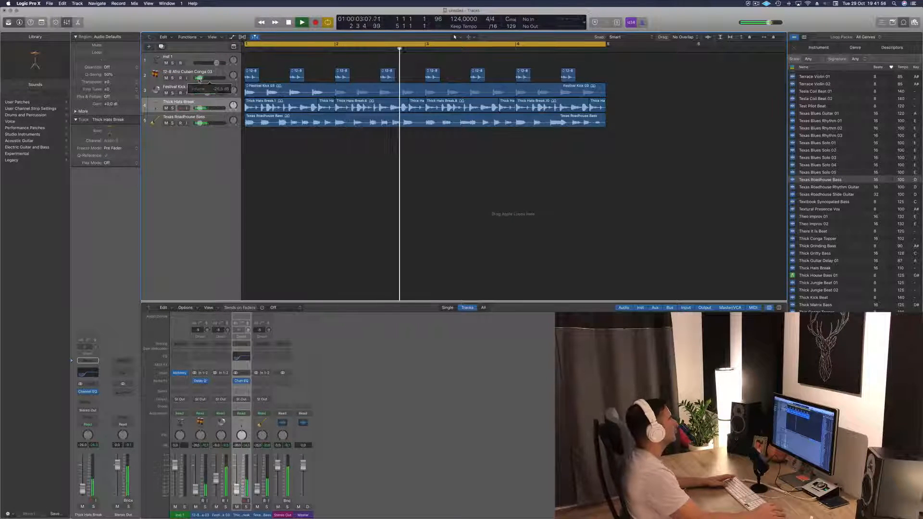
Try shifting all the conga pieces slightly later in two nudges, undo the shifts, and replay the beat from the start.
{"action": "left_click_drag", "start_coordinate": [632, 64], "coordinate": [258, 75]}
{"action": "left_click", "coordinate": [279, 59]}
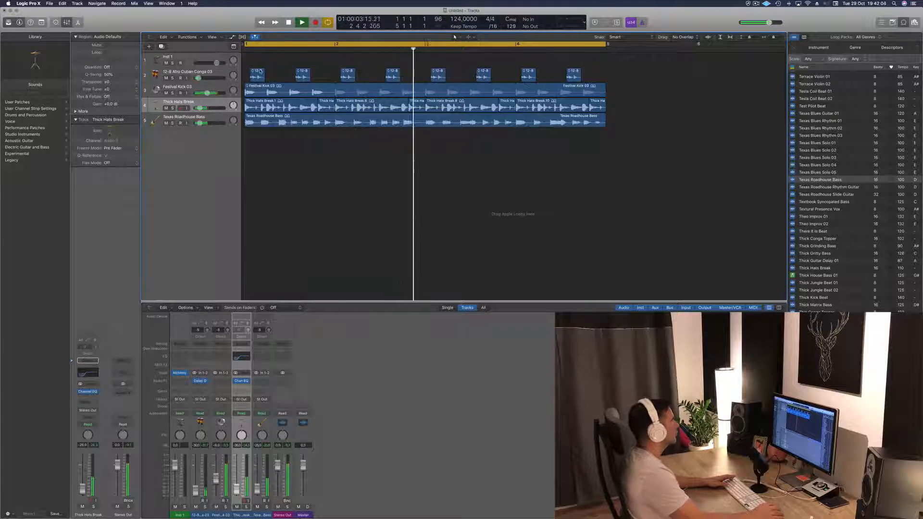
{"action": "left_click_drag", "start_coordinate": [606, 72], "coordinate": [262, 75]}
{"action": "left_click", "coordinate": [469, 210]}
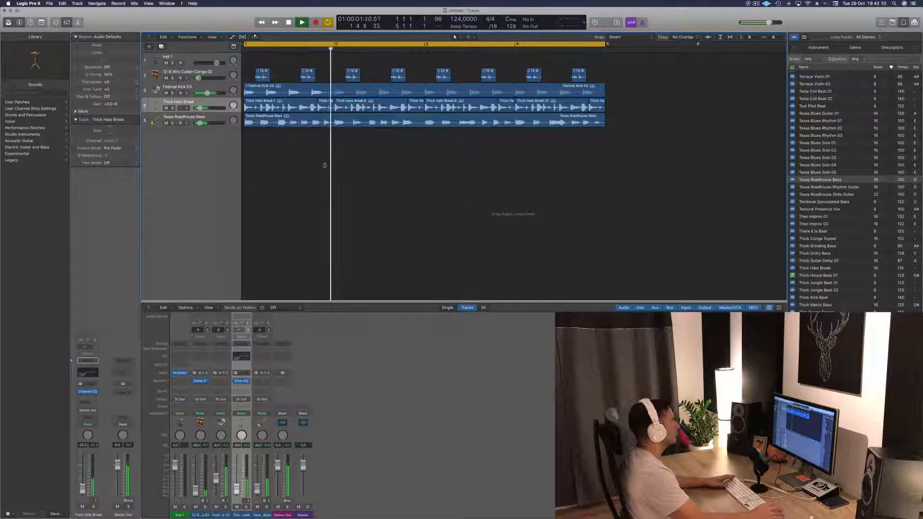
{"action": "key", "text": "super+z"}
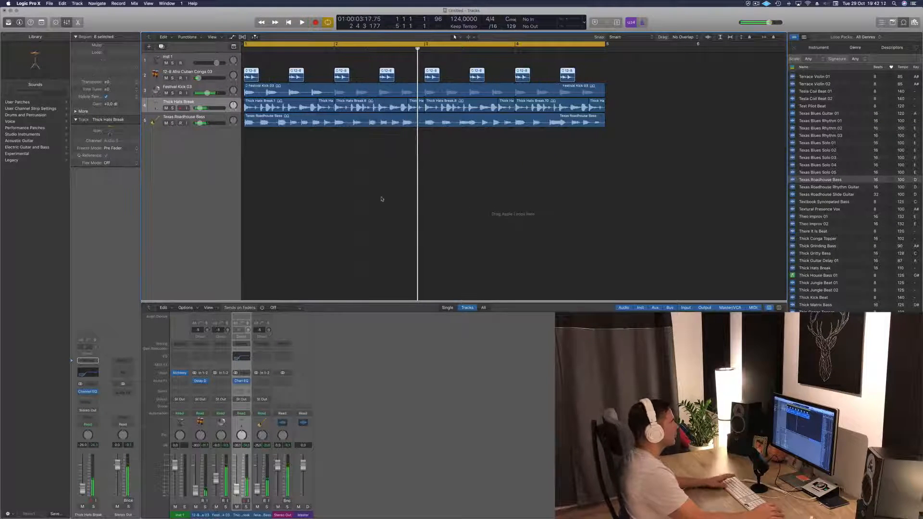
{"action": "key", "text": "Return"}
{"action": "left_click", "coordinate": [304, 212]}
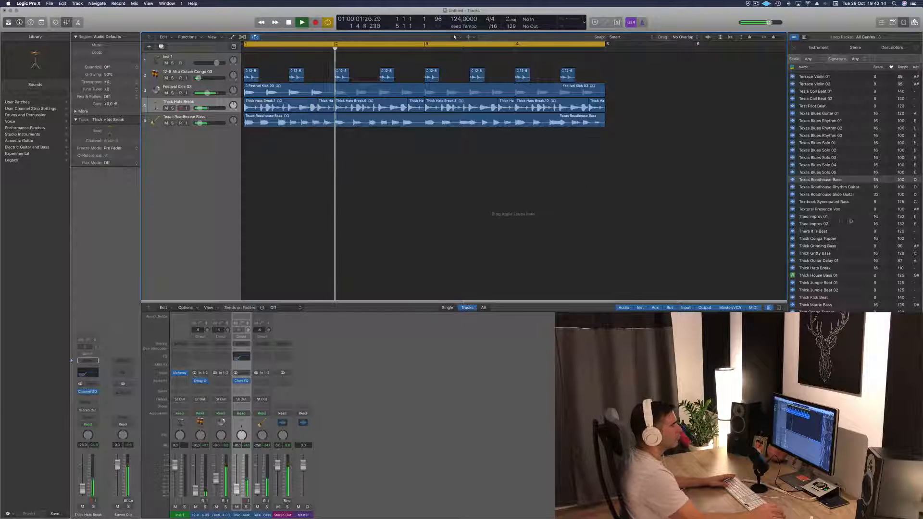
Audition Theo Improv 01 and Theo Improv 02, and add Theo Improv 01 on a new track at bar 1.
{"action": "scroll", "coordinate": [851, 221], "scroll_direction": "down", "scroll_amount": 1}
{"action": "left_click", "coordinate": [819, 201]}
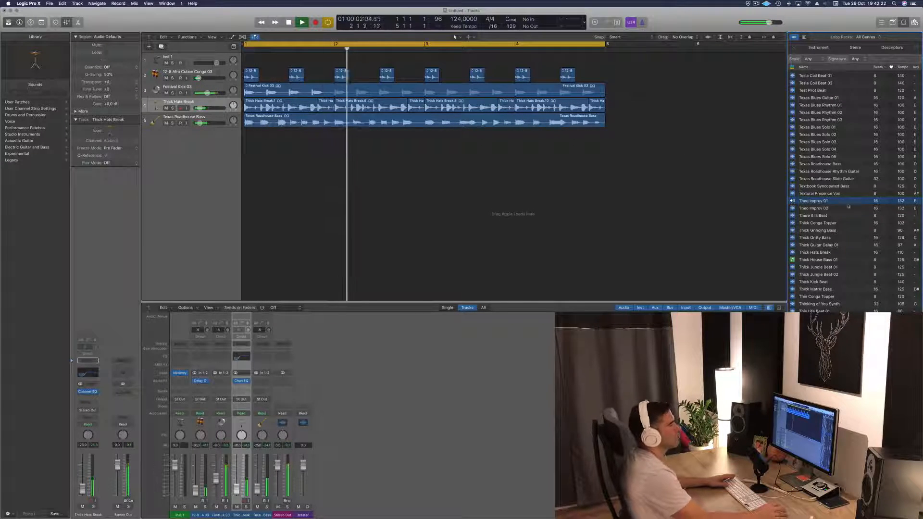
{"action": "left_click", "coordinate": [814, 210]}
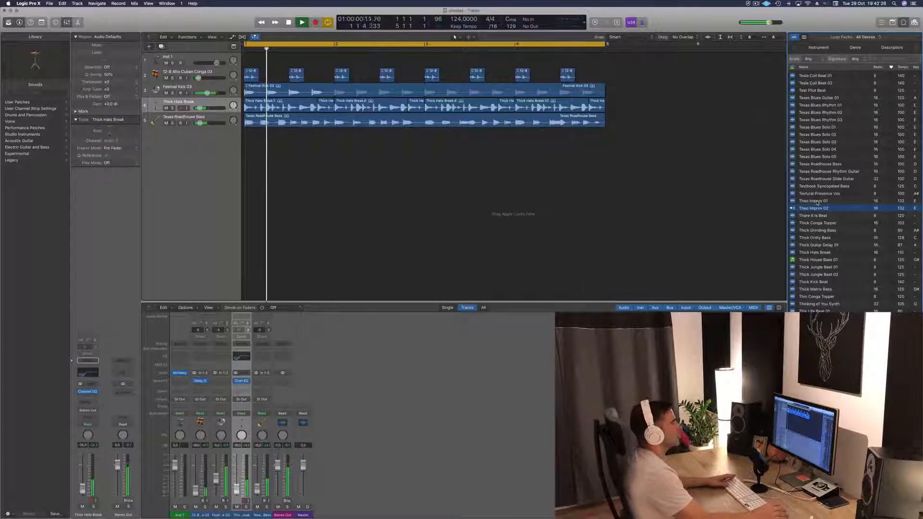
{"action": "left_click", "coordinate": [817, 201]}
{"action": "left_click_drag", "start_coordinate": [812, 201], "coordinate": [207, 142]}
{"action": "scroll", "coordinate": [340, 183], "scroll_direction": "left", "scroll_amount": 5}
{"action": "scroll", "coordinate": [311, 179], "scroll_direction": "left", "scroll_amount": 3}
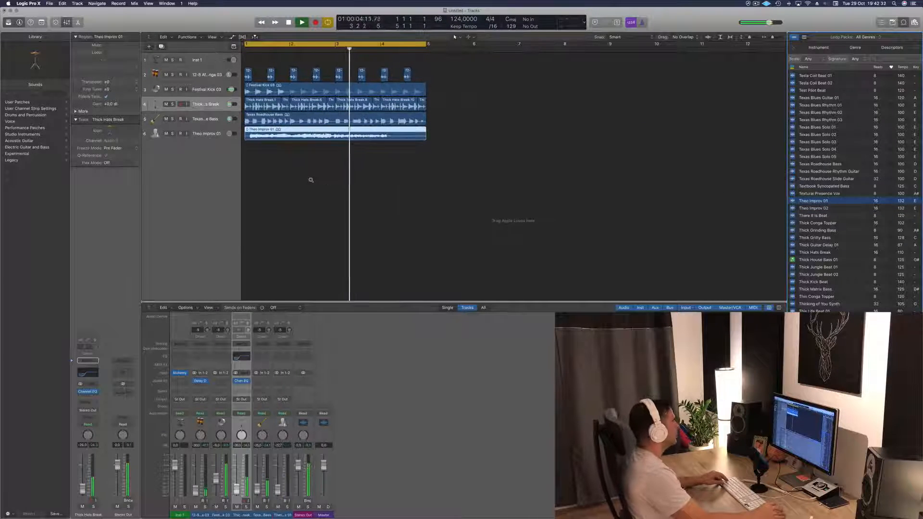
Play the beat and lower the Theo Improv 01 track's volume to about -28 dB.
{"action": "key", "text": "space"}
{"action": "left_click", "coordinate": [194, 139]}
{"action": "key", "text": "space"}
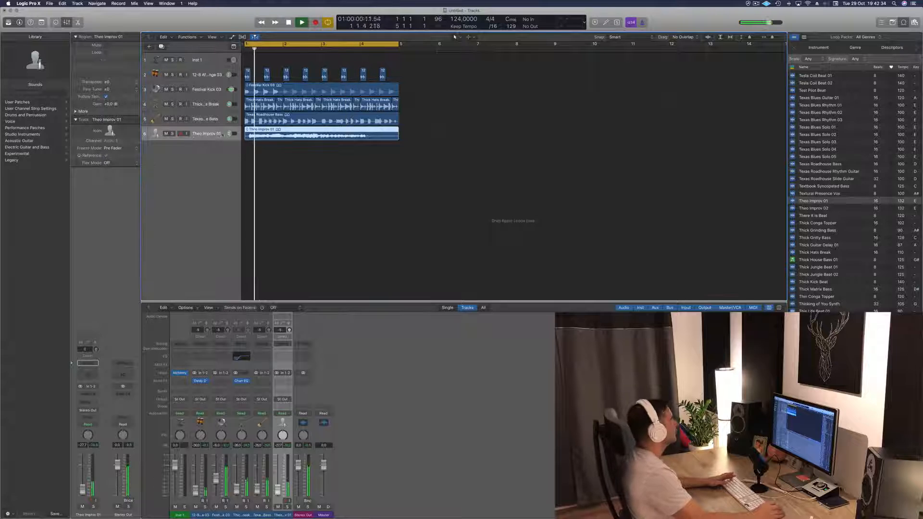
{"action": "left_click_drag", "start_coordinate": [229, 135], "coordinate": [229, 137]}
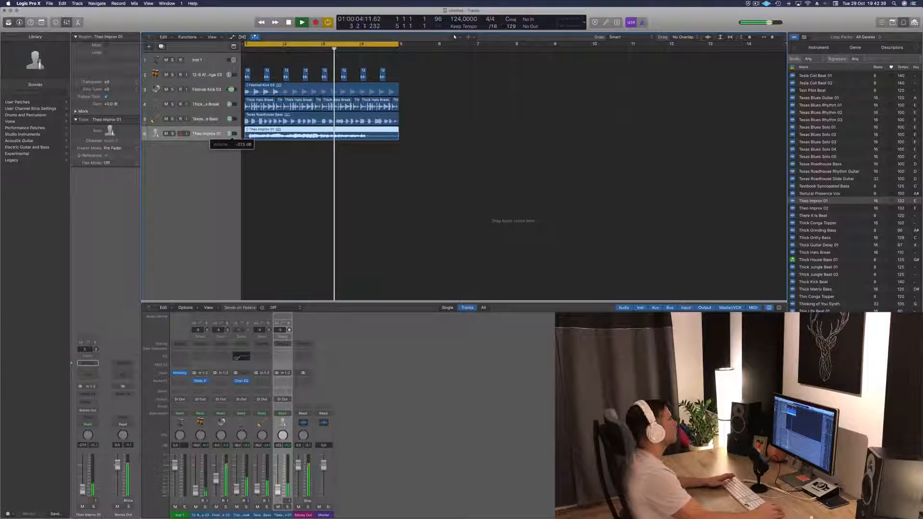
{"action": "left_click_drag", "start_coordinate": [232, 137], "coordinate": [231, 137]}
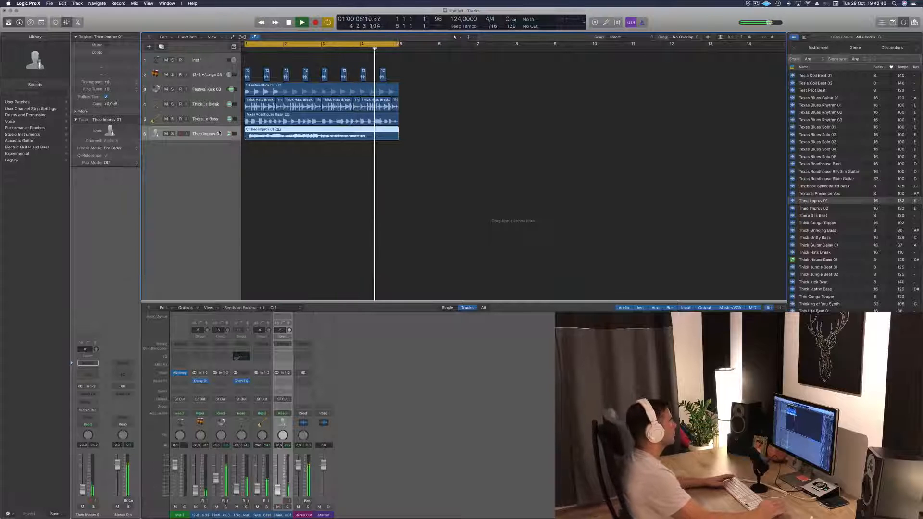
Add the Theo Improv 02 loop on a new track, starting shortly before bar 4.
{"action": "left_click_drag", "start_coordinate": [854, 211], "coordinate": [363, 173]}
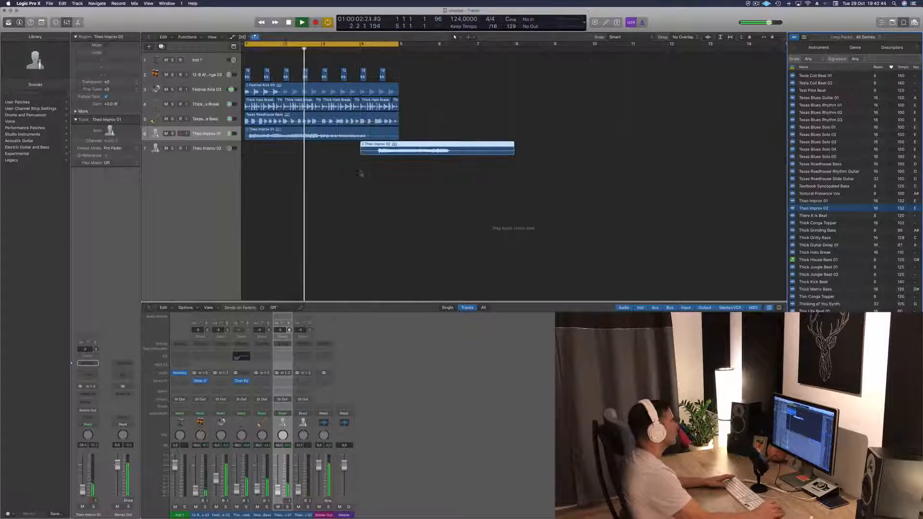
{"action": "left_click_drag", "start_coordinate": [405, 150], "coordinate": [395, 150]}
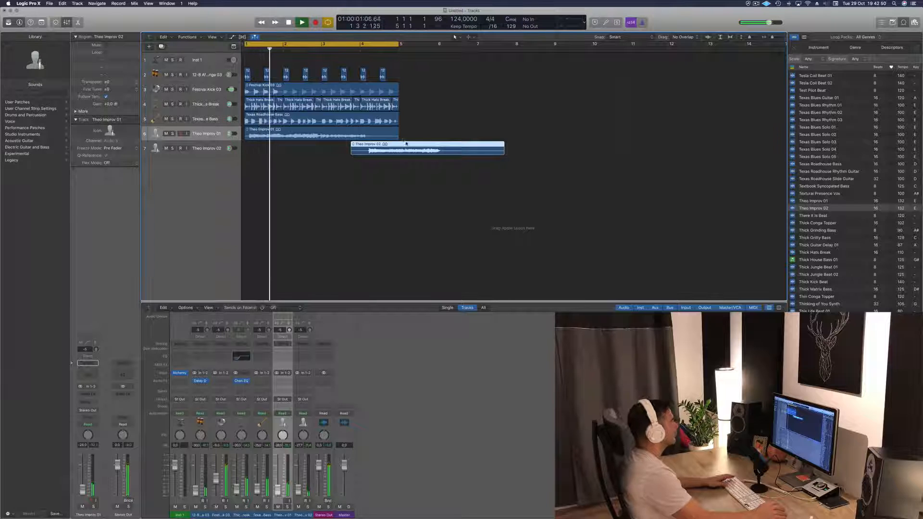
Extend the cycle range to eight bars, duplicate the four-bar regions into bars 5 to 8, and delete the extra Theo Improv 01 copy.
{"action": "left_click_drag", "start_coordinate": [398, 45], "coordinate": [555, 44]}
{"action": "left_click_drag", "start_coordinate": [408, 66], "coordinate": [411, 133]}
{"action": "left_click", "coordinate": [504, 134]}
{"action": "key", "text": "Delete"}
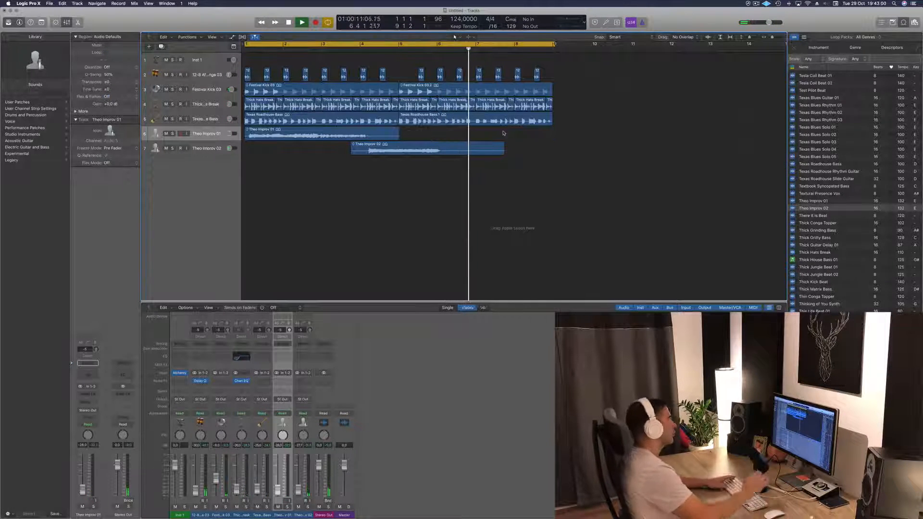
Add a Bus 1 send to the Theo Improv 01 track and replay the arrangement from the start.
{"action": "key", "text": "Return"}
{"action": "left_click", "coordinate": [217, 141]}
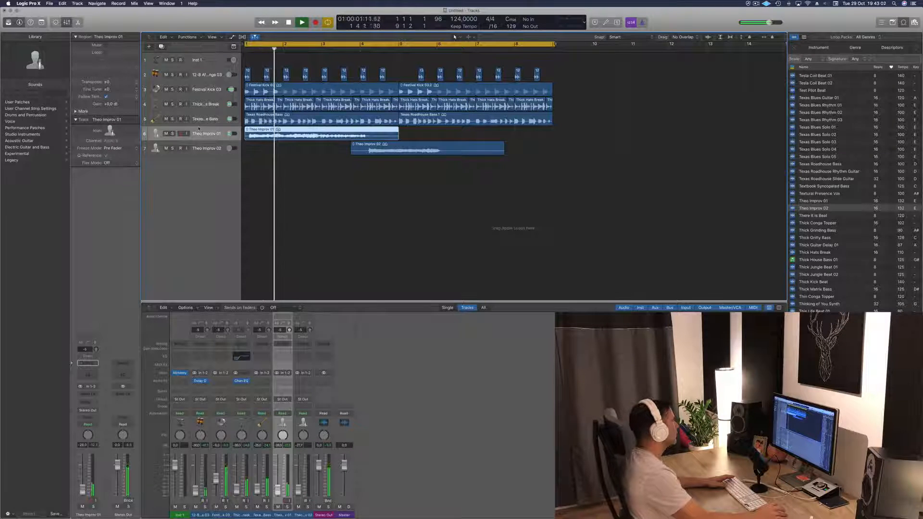
{"action": "left_click", "coordinate": [86, 404]}
{"action": "mouse_move", "coordinate": [97, 414]}
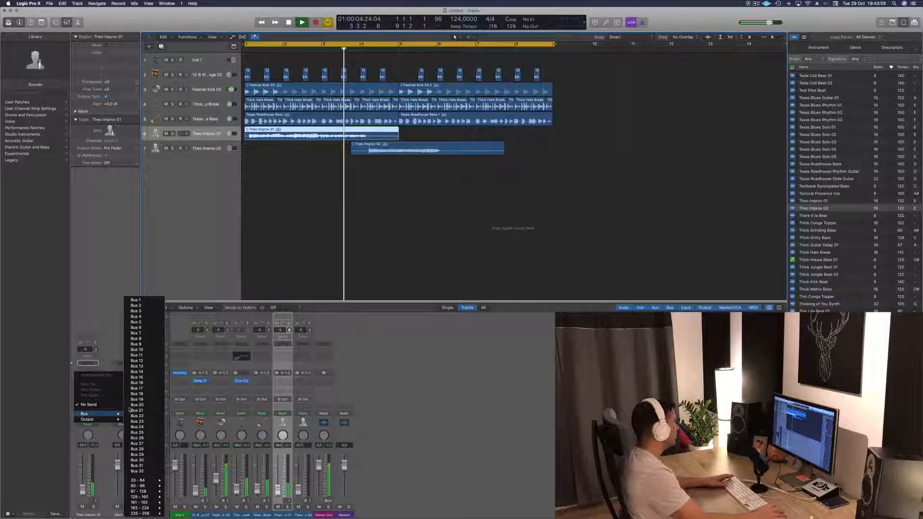
{"action": "left_click", "coordinate": [144, 300]}
{"action": "key", "text": "space"}
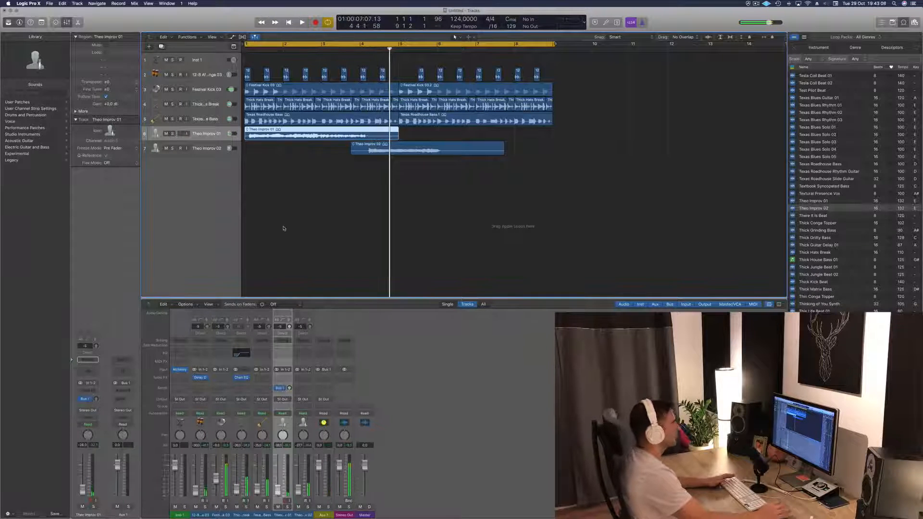
{"action": "key", "text": "space"}
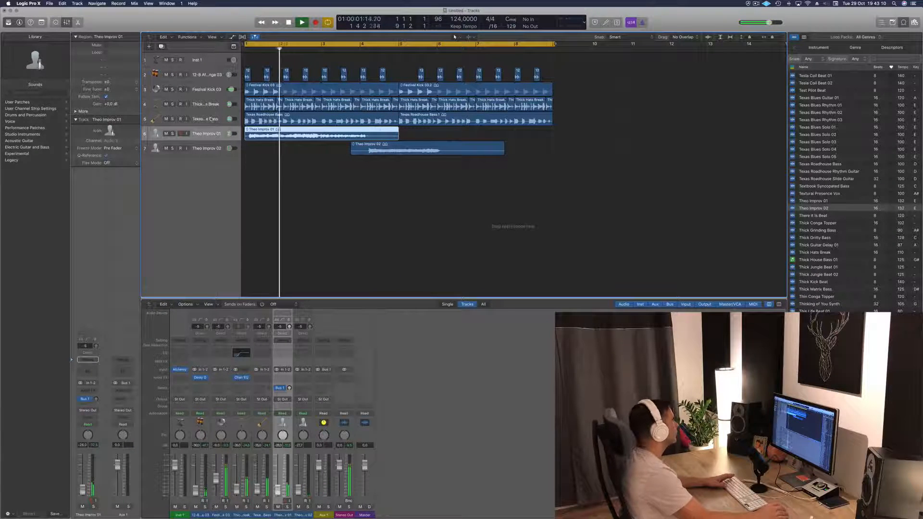
{"action": "key", "text": "space"}
{"action": "key", "text": "space"}
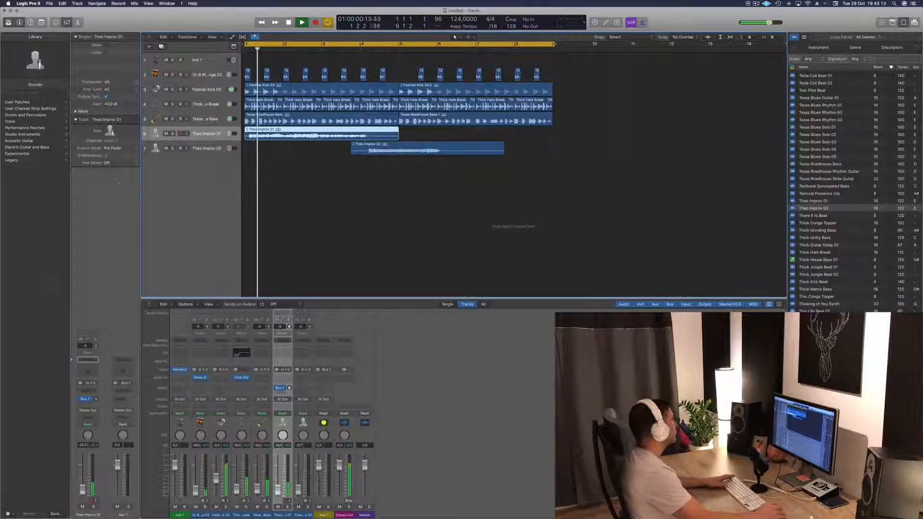
Route the outputs of the Theo Improv 01 and Theo Improv 02 tracks to Bus 1.
{"action": "left_click", "coordinate": [87, 412]}
{"action": "mouse_move", "coordinate": [99, 440]}
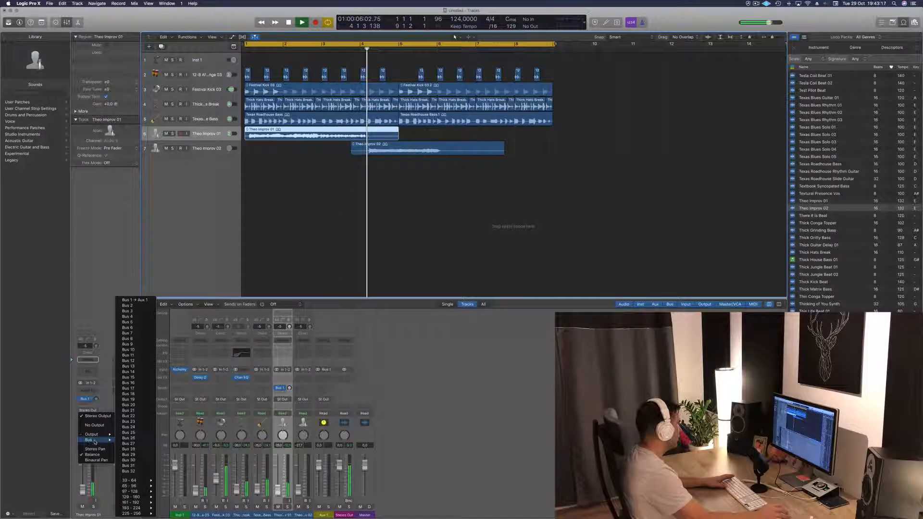
{"action": "left_click", "coordinate": [143, 300]}
{"action": "left_click", "coordinate": [160, 149]}
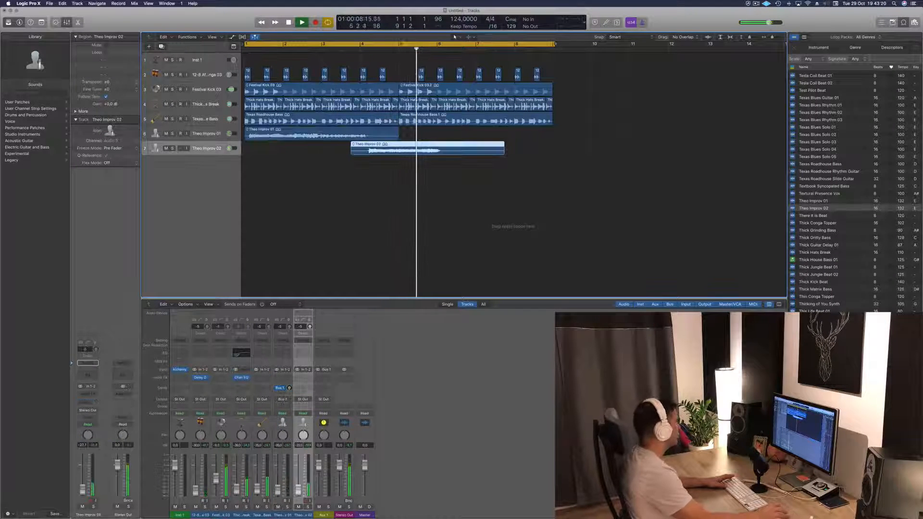
{"action": "left_click", "coordinate": [86, 413]}
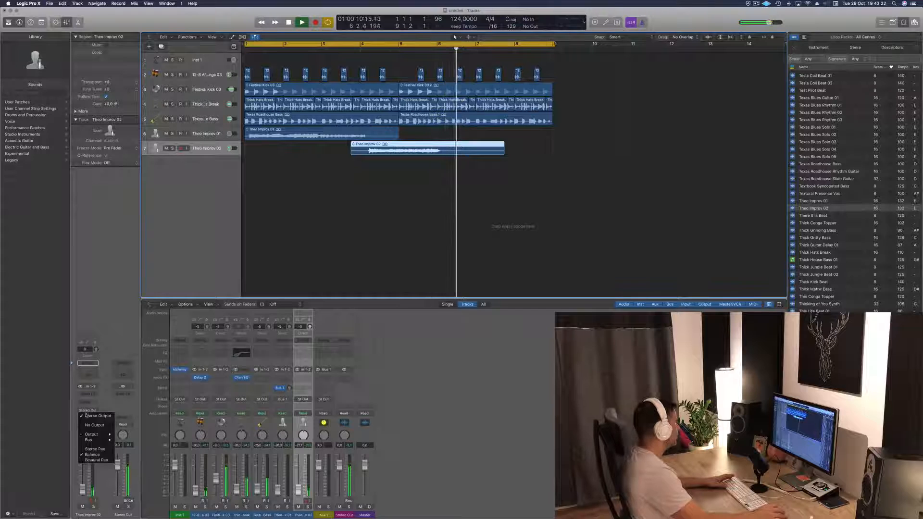
{"action": "mouse_move", "coordinate": [88, 435]}
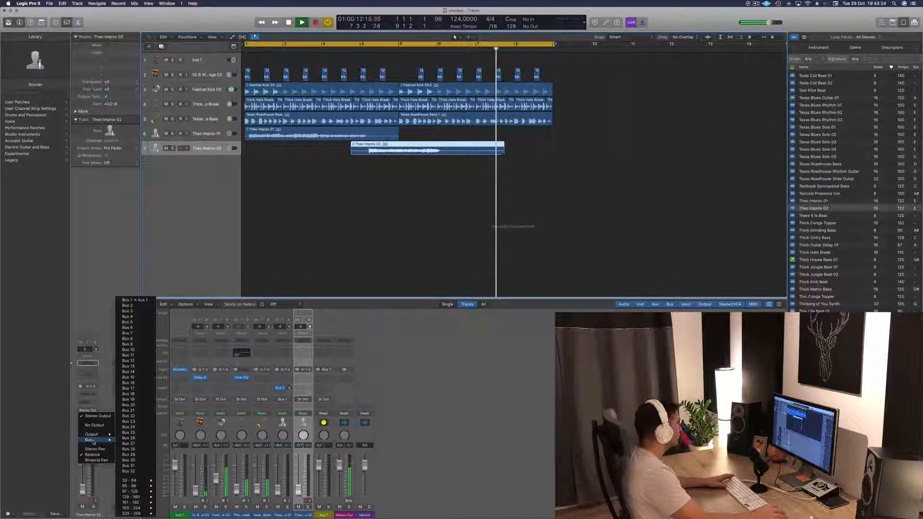
{"action": "left_click", "coordinate": [149, 301]}
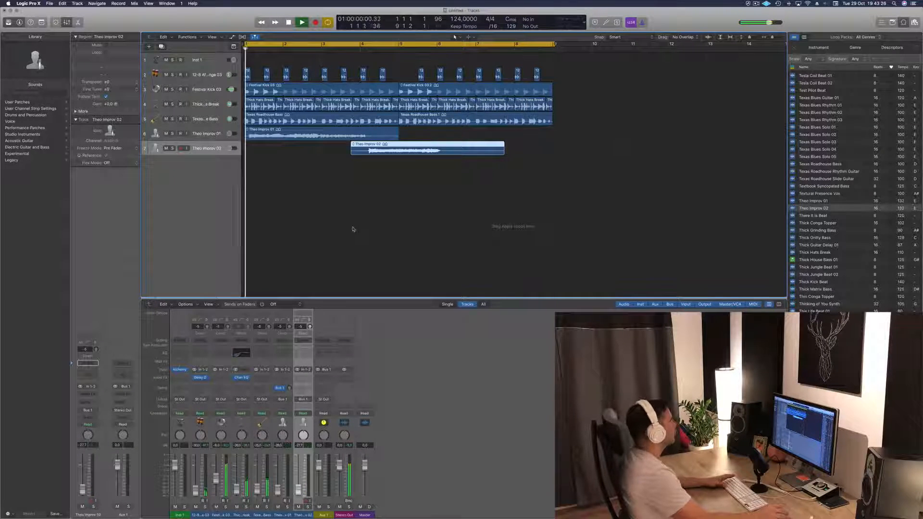
Insert a stereo SilverVerb on the Aux 1 channel and place its window over the arrangement.
{"action": "left_click", "coordinate": [324, 377]}
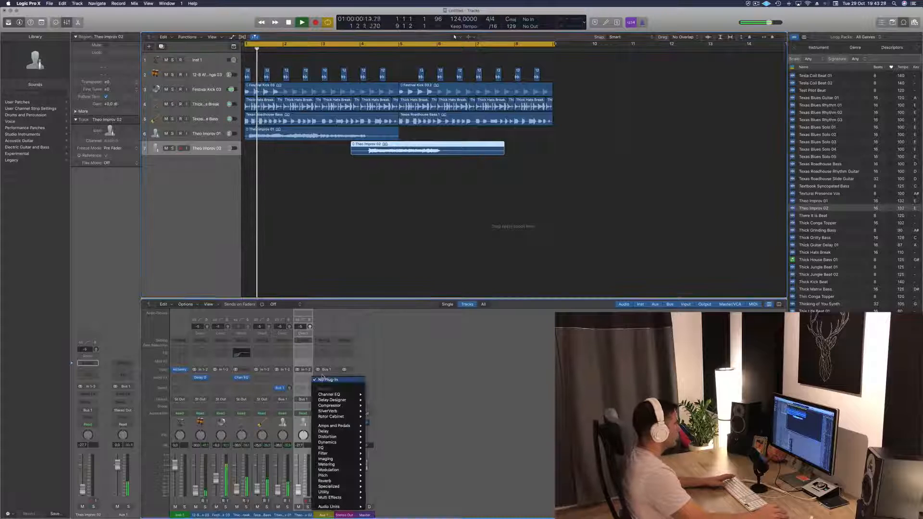
{"action": "mouse_move", "coordinate": [332, 411]}
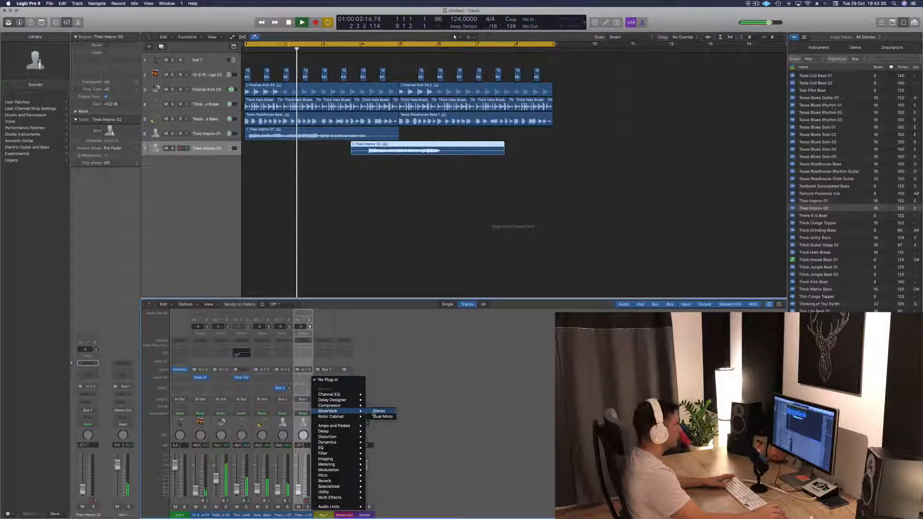
{"action": "left_click", "coordinate": [380, 412]}
{"action": "left_click_drag", "start_coordinate": [189, 18], "coordinate": [432, 66]}
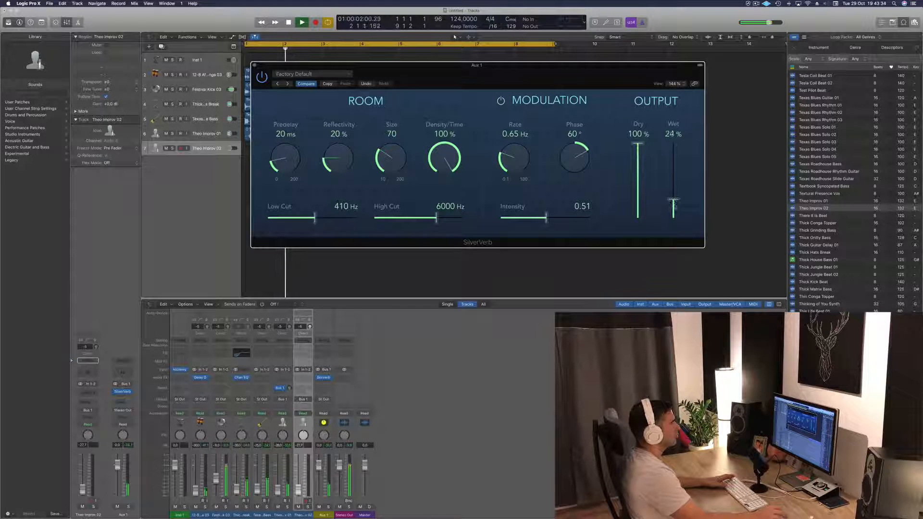
Load SilverVerb's grandiose preset, set Dry to 100% and Wet to about 14%, then close the plug-in and replay the track.
{"action": "left_click", "coordinate": [304, 75]}
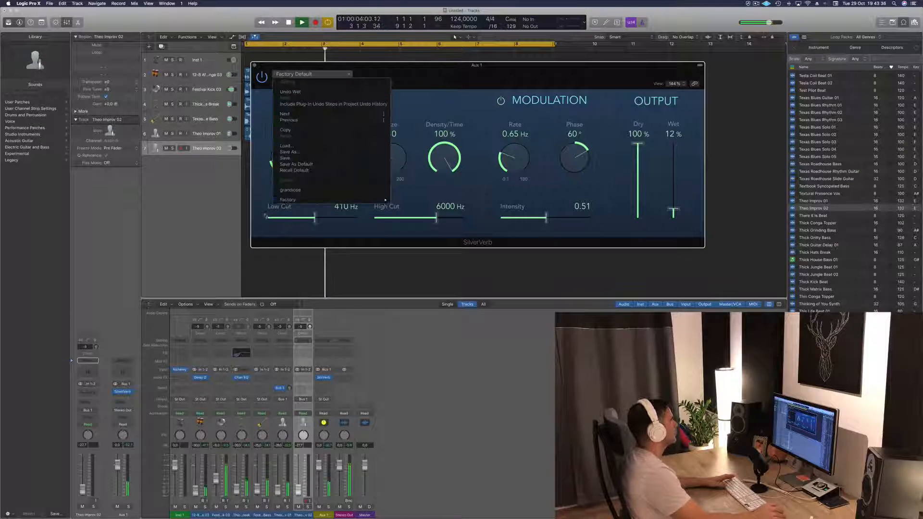
{"action": "left_click", "coordinate": [300, 170]}
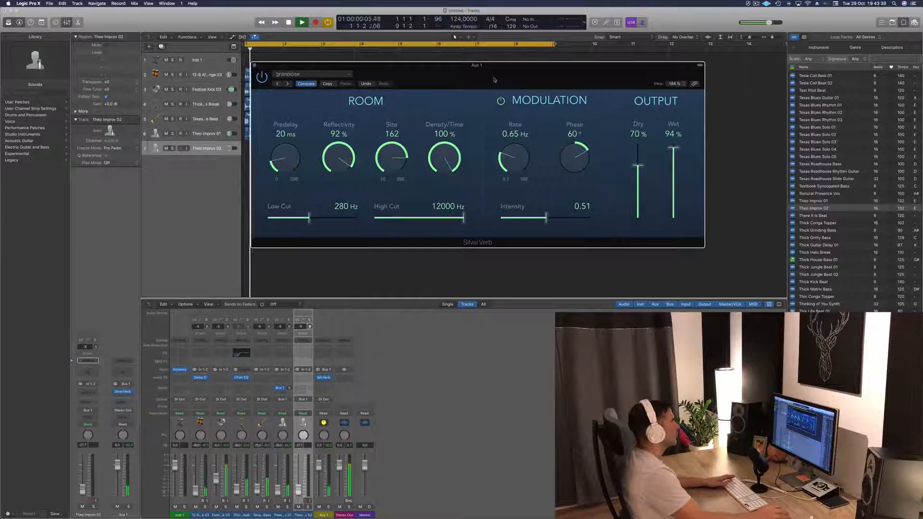
{"action": "left_click_drag", "start_coordinate": [526, 69], "coordinate": [511, 70]}
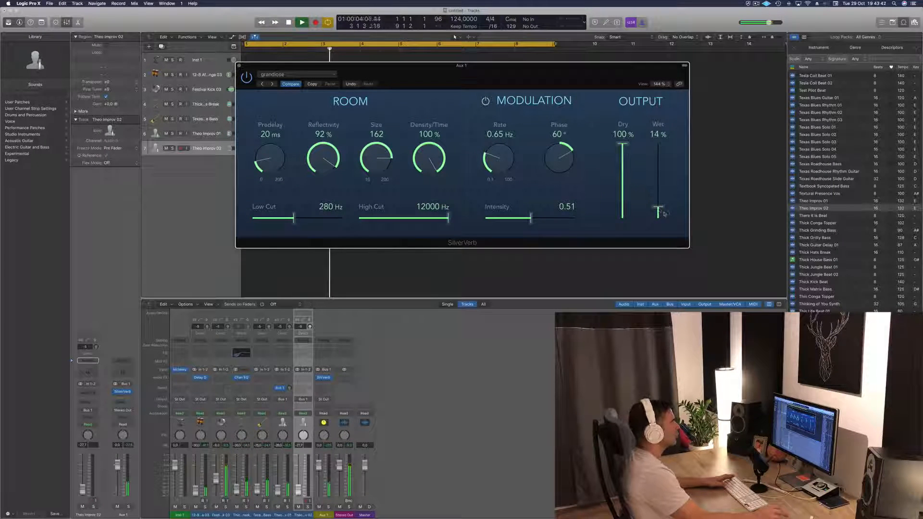
{"action": "left_click_drag", "start_coordinate": [581, 78], "coordinate": [597, 103]}
{"action": "left_click", "coordinate": [254, 91]}
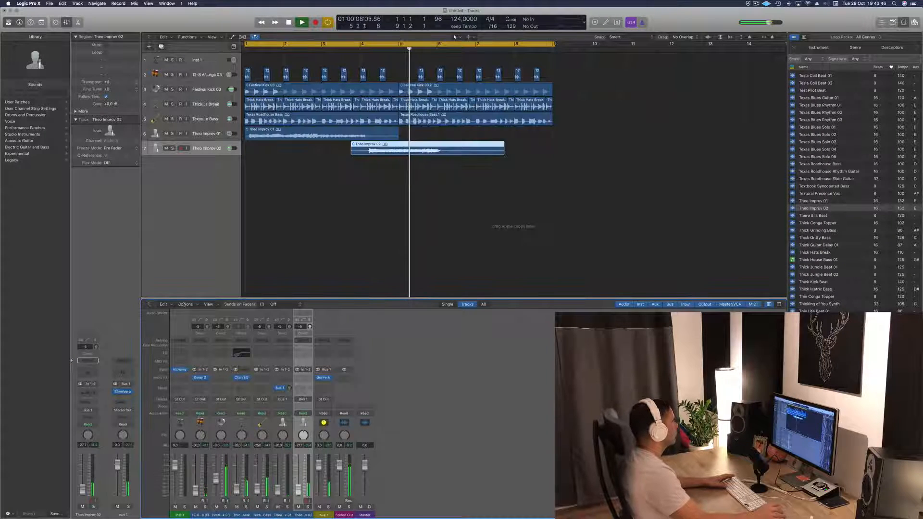
{"action": "key", "text": "space"}
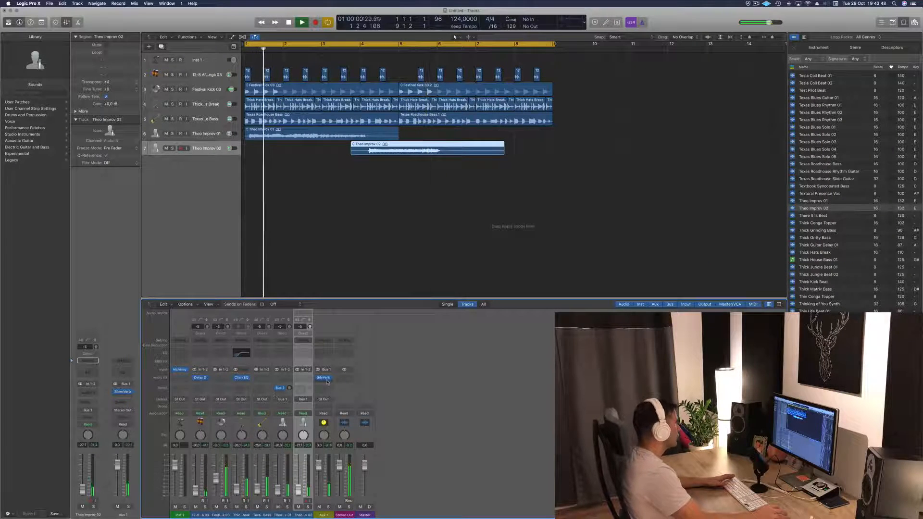
Add a Rotor Cabinet after SilverVerb on Aux 1, keep its Factory Default settings, and close its window.
{"action": "left_click", "coordinate": [326, 384]}
{"action": "mouse_move", "coordinate": [340, 413]}
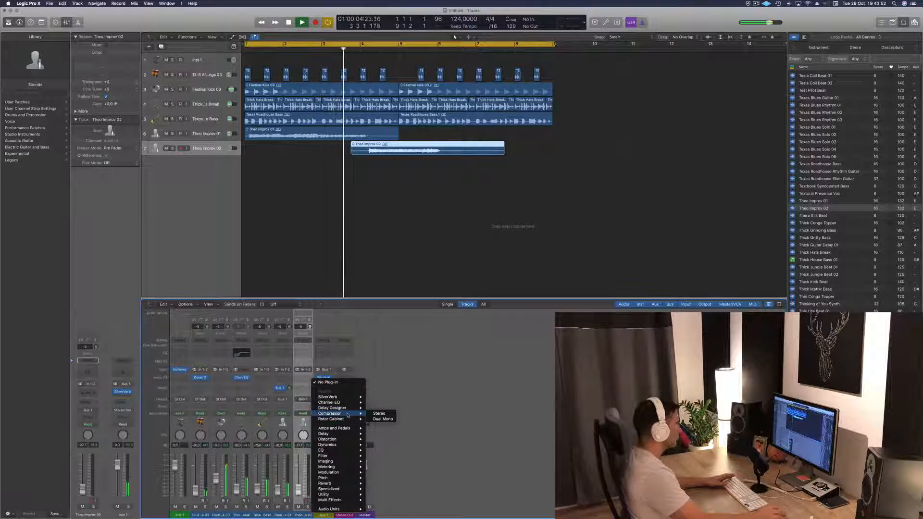
{"action": "left_click", "coordinate": [503, 256]}
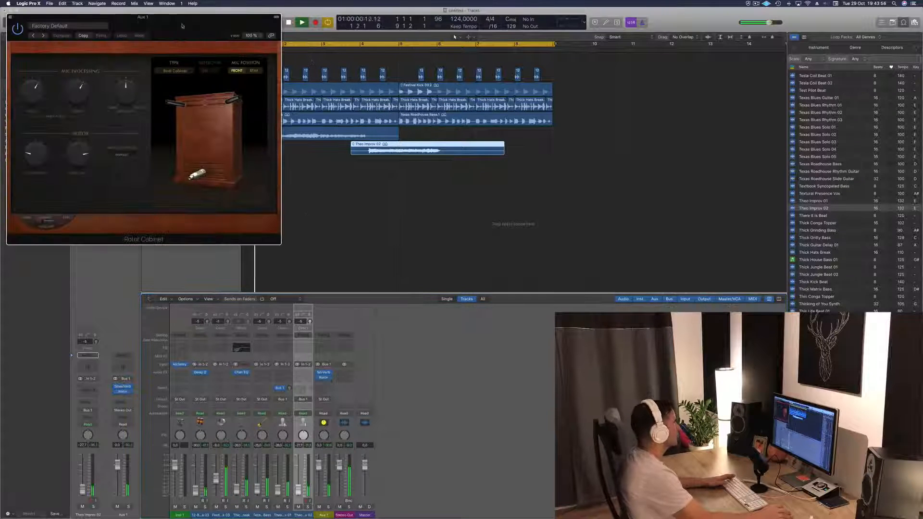
{"action": "left_click_drag", "start_coordinate": [182, 26], "coordinate": [593, 61]}
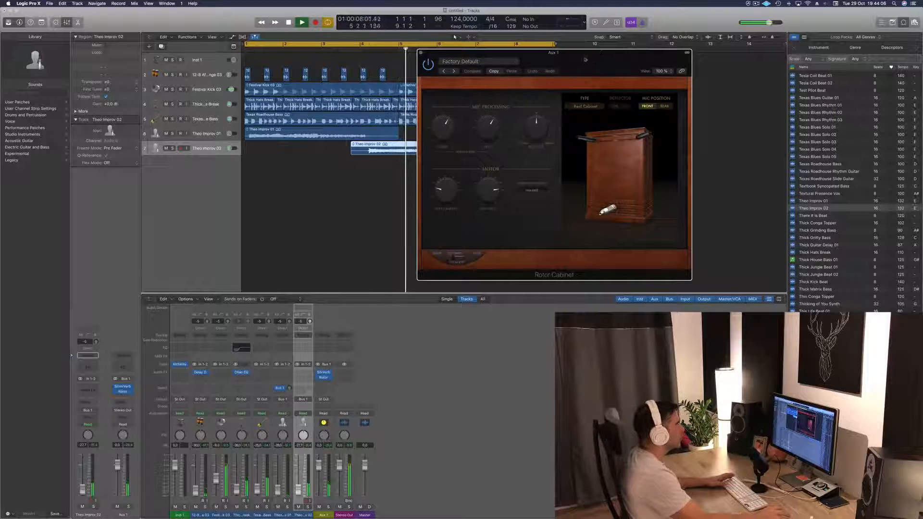
{"action": "left_click_drag", "start_coordinate": [586, 60], "coordinate": [694, 51]}
{"action": "left_click", "coordinate": [529, 45]}
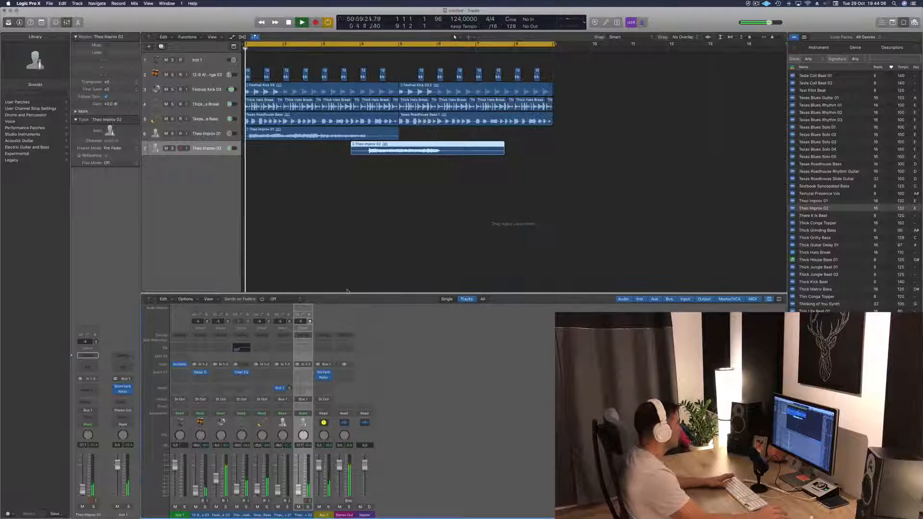
Raise the Aux 1 channel's volume to about 4 dB and deselect the Theo Improv 02 region.
{"action": "left_click_drag", "start_coordinate": [317, 466], "coordinate": [318, 456]}
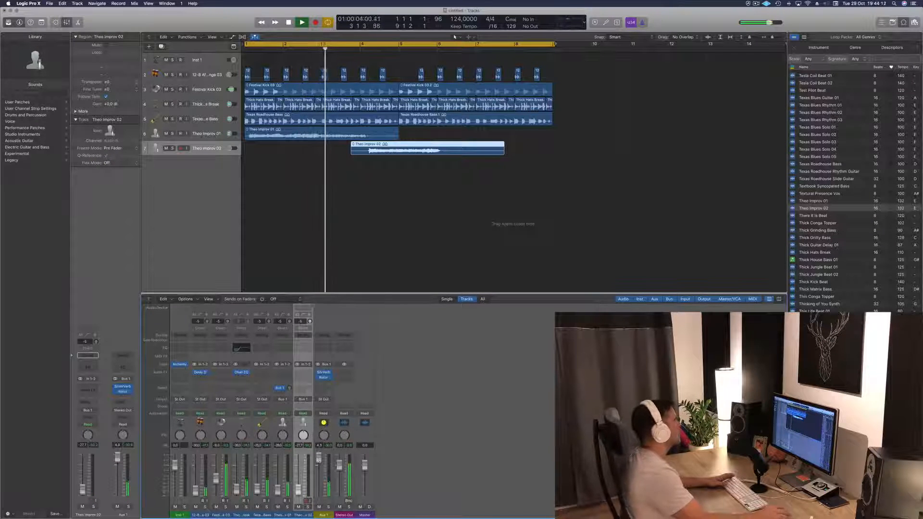
{"action": "left_click", "coordinate": [427, 228]}
{"action": "key", "text": "super+Left"}
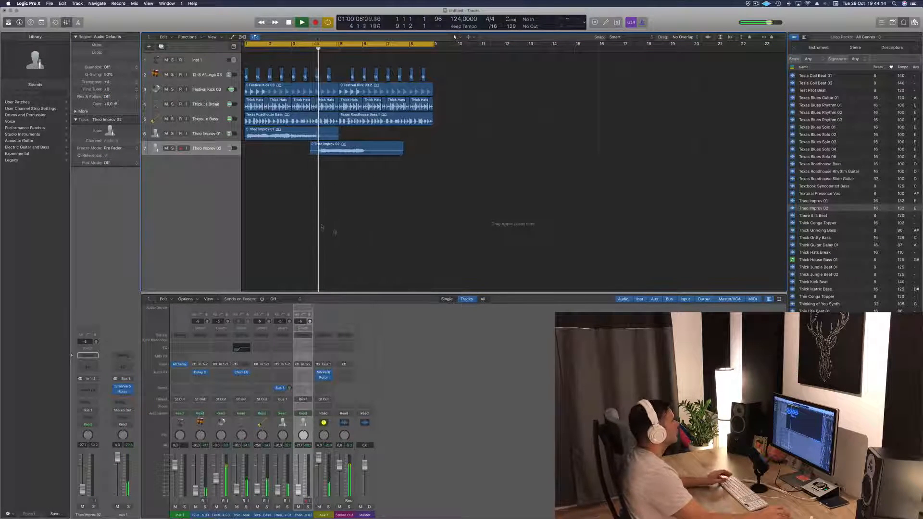
Audition the Thick Matrix Bass and This Life Cinematic Beat 02 loops against the playing arrangement.
{"action": "scroll", "coordinate": [850, 261], "scroll_direction": "down", "scroll_amount": 2}
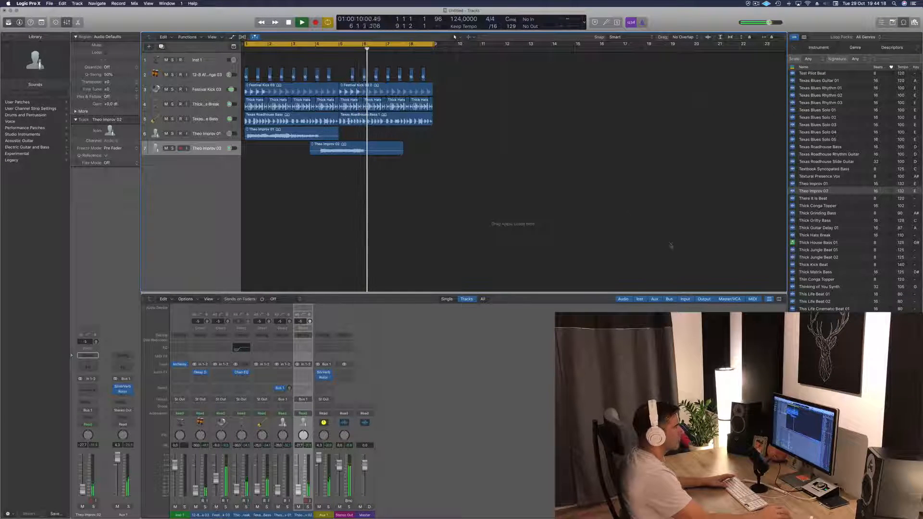
{"action": "key", "text": "space"}
{"action": "left_click", "coordinate": [821, 272]}
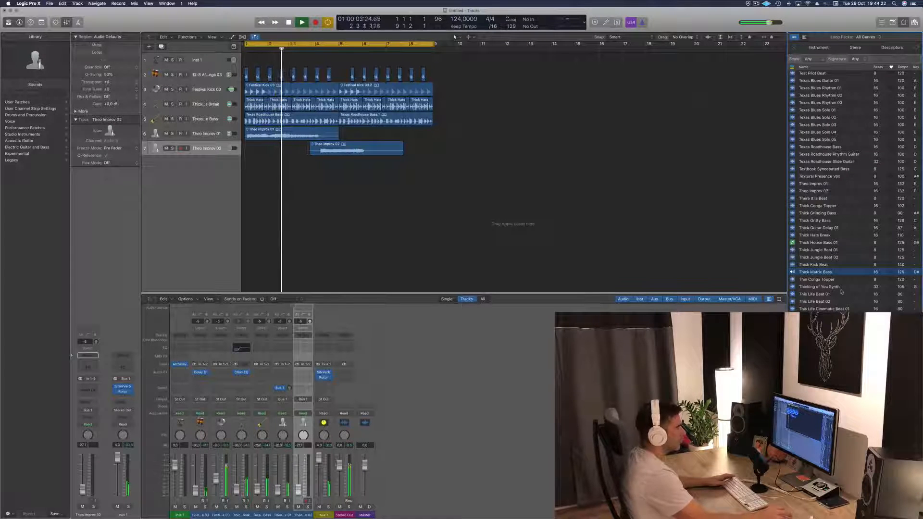
{"action": "scroll", "coordinate": [817, 293], "scroll_direction": "down", "scroll_amount": 3}
{"action": "left_click", "coordinate": [811, 278]}
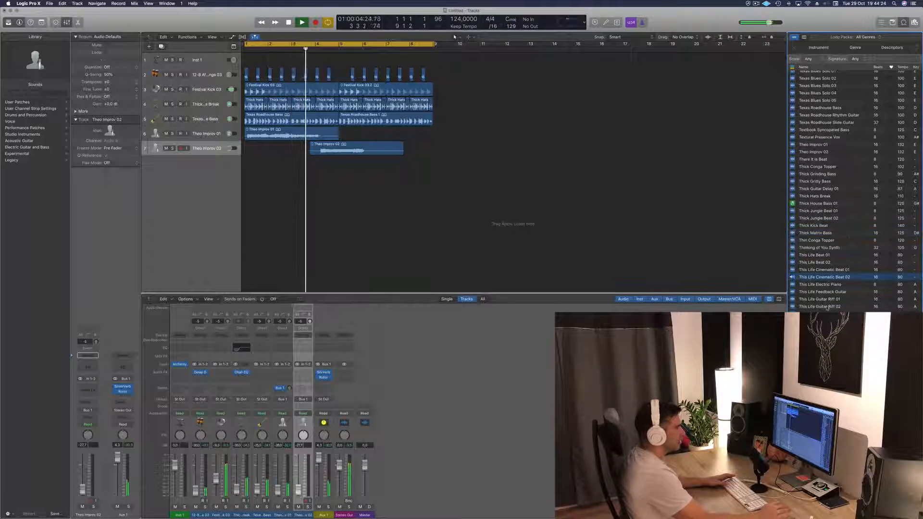
{"action": "scroll", "coordinate": [812, 281], "scroll_direction": "down", "scroll_amount": 1}
{"action": "scroll", "coordinate": [811, 280], "scroll_direction": "down", "scroll_amount": 2}
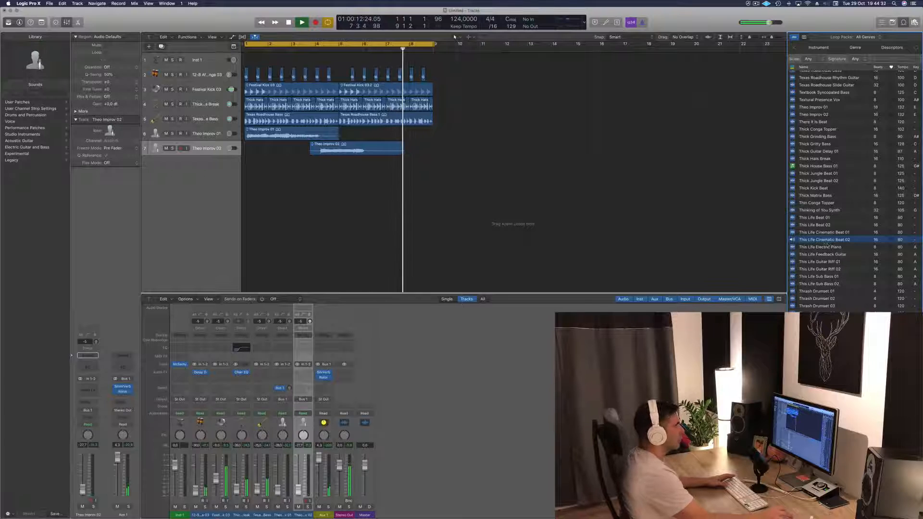
Add the This Life Cinematic Beat 02 loop on a new track at bar 1 and lower its volume to about -31 dB.
{"action": "left_click_drag", "start_coordinate": [827, 241], "coordinate": [243, 191]}
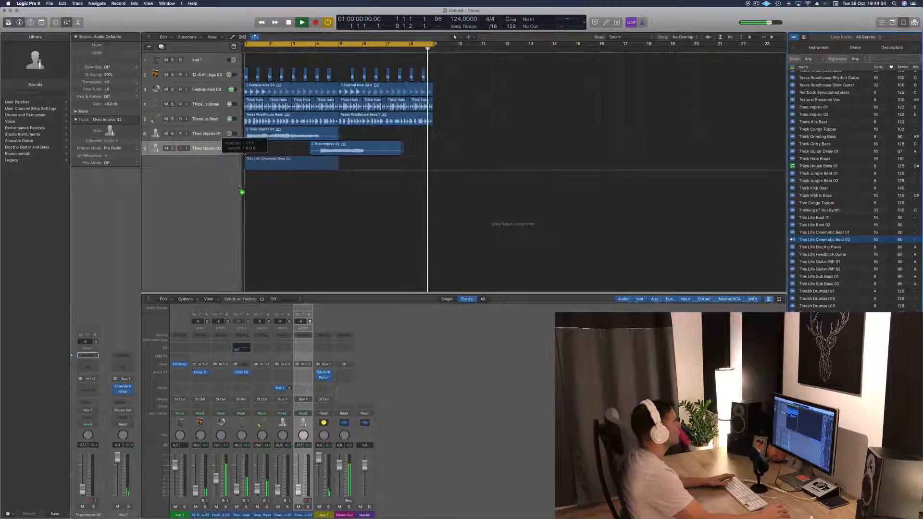
{"action": "left_click", "coordinate": [214, 164]}
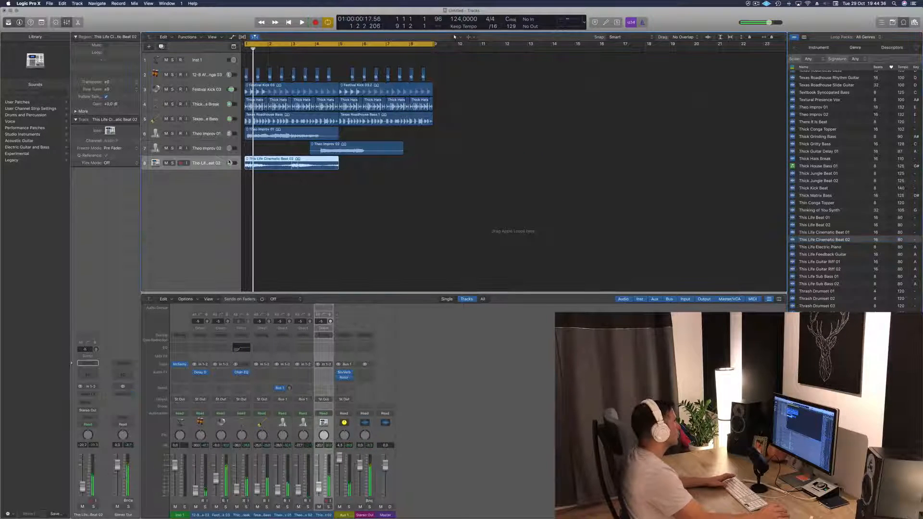
{"action": "left_click_drag", "start_coordinate": [230, 163], "coordinate": [229, 164]}
{"action": "key", "text": "Return"}
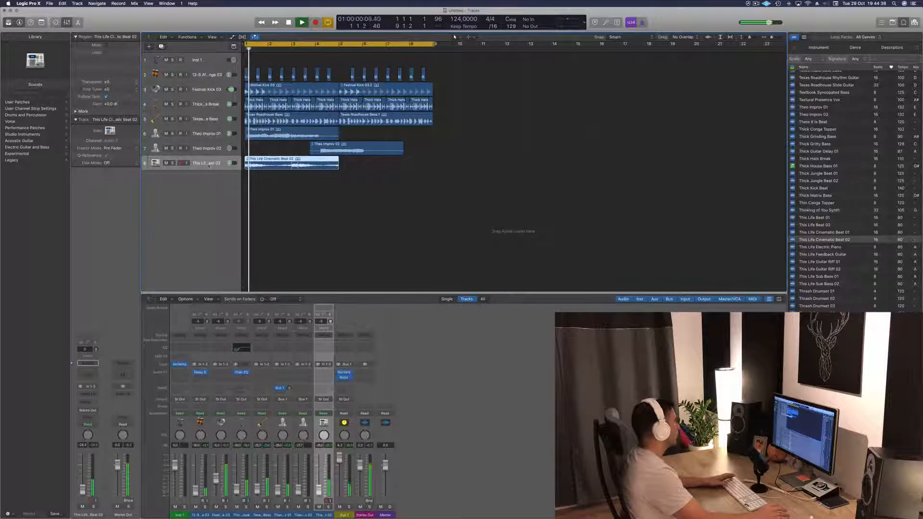
{"action": "key", "text": "Return"}
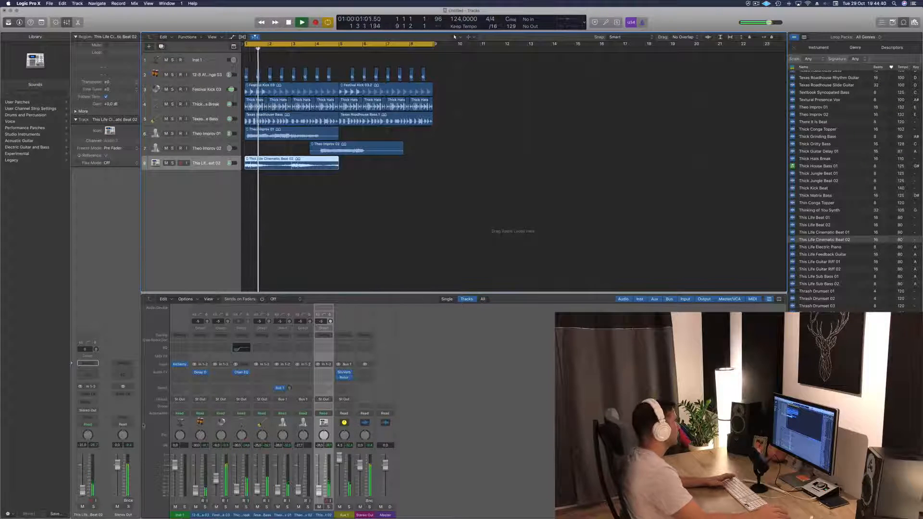
{"action": "left_click", "coordinate": [341, 226]}
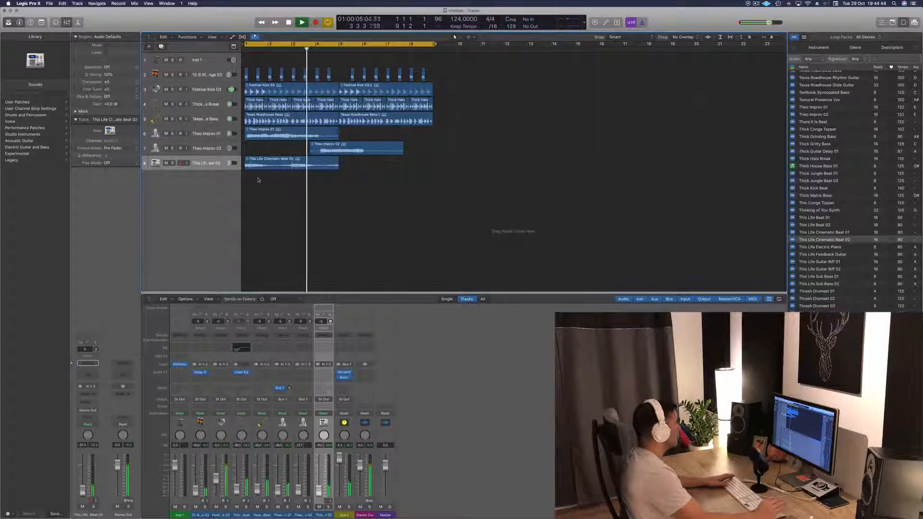
Copy the This Life Cinematic Beat 02 region to bar 5 so the loop fills all eight bars.
{"action": "left_click", "coordinate": [280, 163]}
{"action": "key", "text": "Return"}
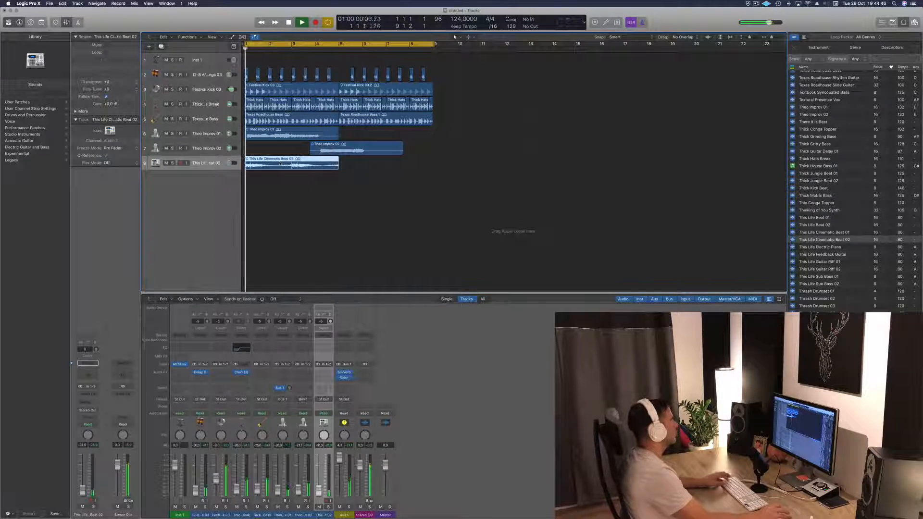
{"action": "left_click_drag", "start_coordinate": [281, 164], "coordinate": [375, 167]}
{"action": "key", "text": "space"}
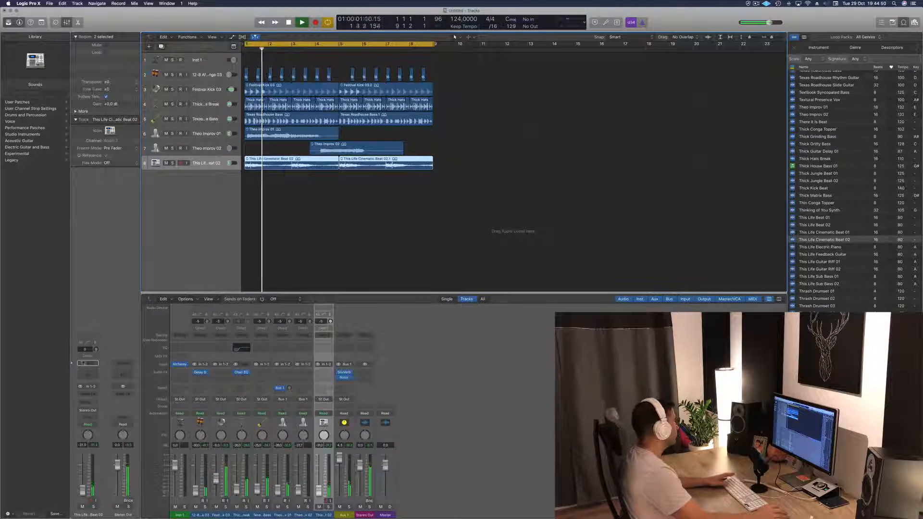
Add a Channel EQ to the This Life Cinematic Beat 02 track with a low cut reaching just below 500 Hz, and close it.
{"action": "left_click", "coordinate": [86, 376]}
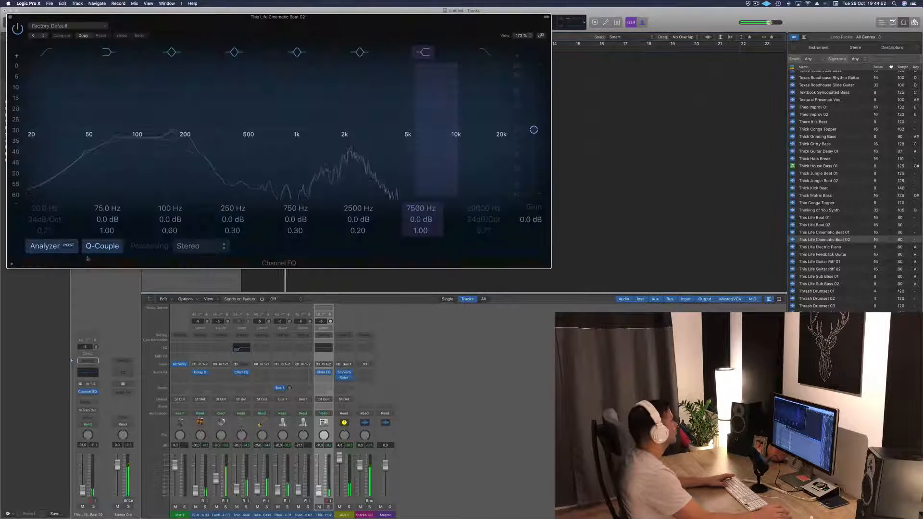
{"action": "left_click", "coordinate": [47, 52]}
{"action": "left_click_drag", "start_coordinate": [41, 126], "coordinate": [263, 122]}
{"action": "left_click_drag", "start_coordinate": [215, 142], "coordinate": [229, 137]}
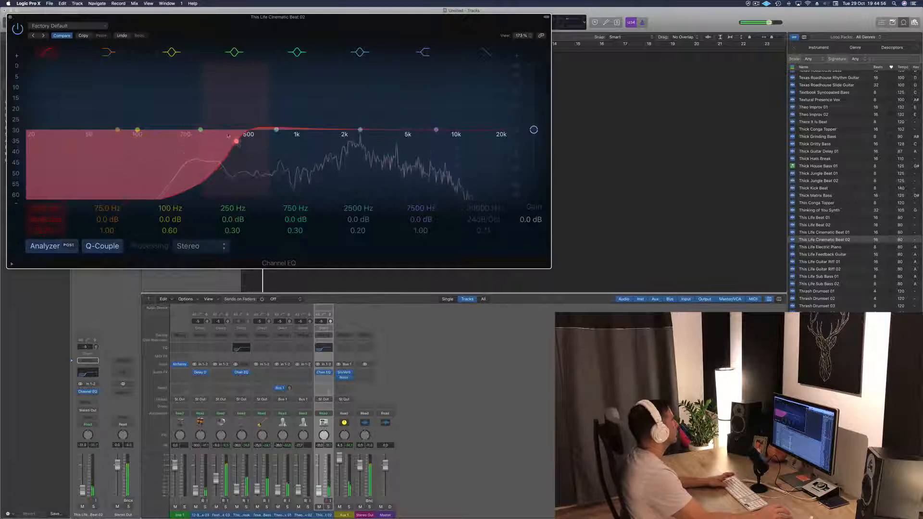
{"action": "key", "text": "super+w"}
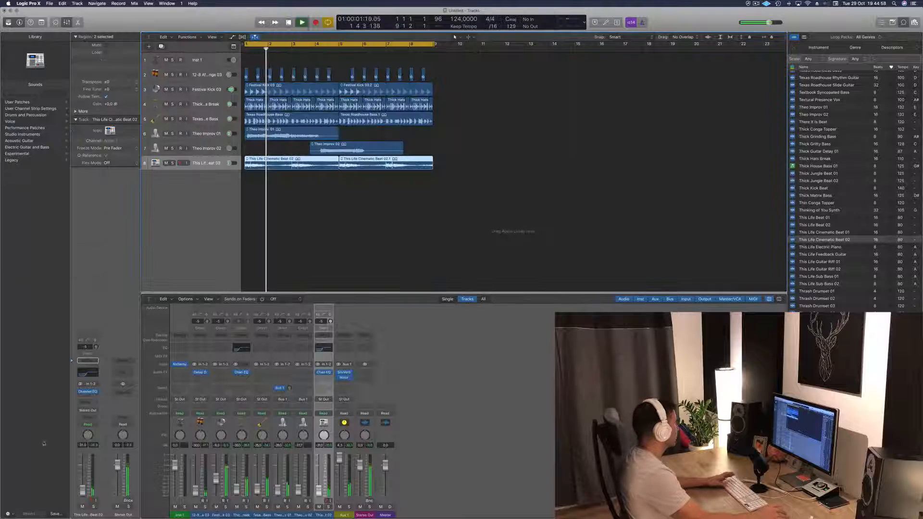
Replay the arrangement and raise the This Life Cinematic Beat 02 track's volume slightly.
{"action": "key", "text": "space"}
{"action": "key", "text": "space"}
{"action": "left_click_drag", "start_coordinate": [83, 491], "coordinate": [82, 489]}
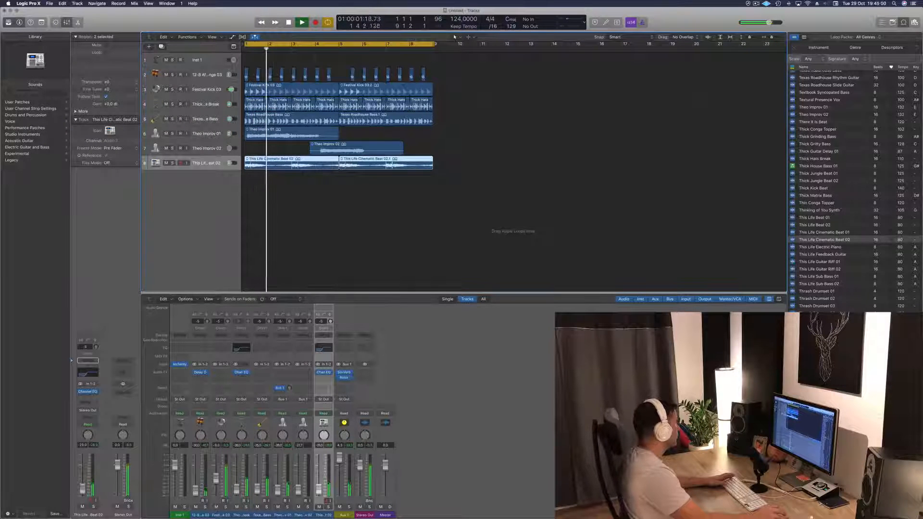
{"action": "key", "text": "space"}
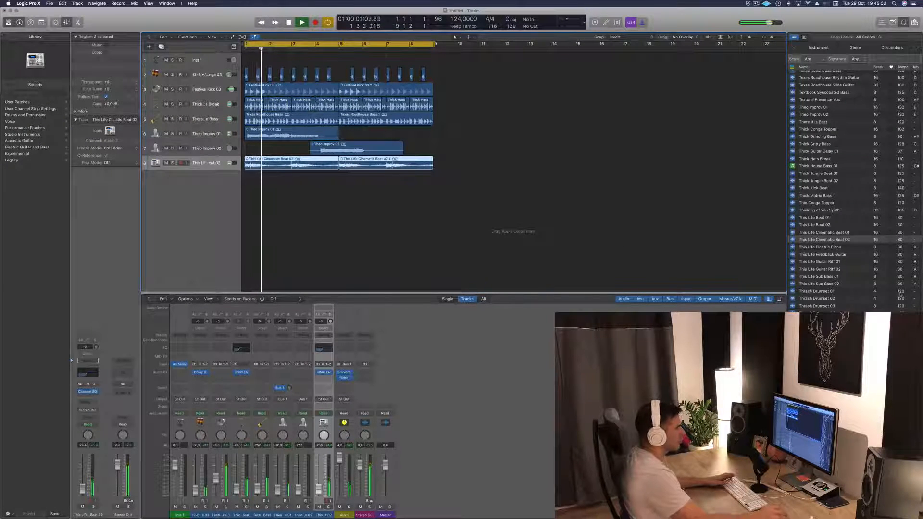
Audition the Thrash Drumset 01, Three Pointer Medium, Thumpy Hip Hop Bass 03 and Tia Lyric 01 loops against the playing arrangement.
{"action": "left_click", "coordinate": [827, 292]}
{"action": "scroll", "coordinate": [853, 294], "scroll_direction": "down", "scroll_amount": 5}
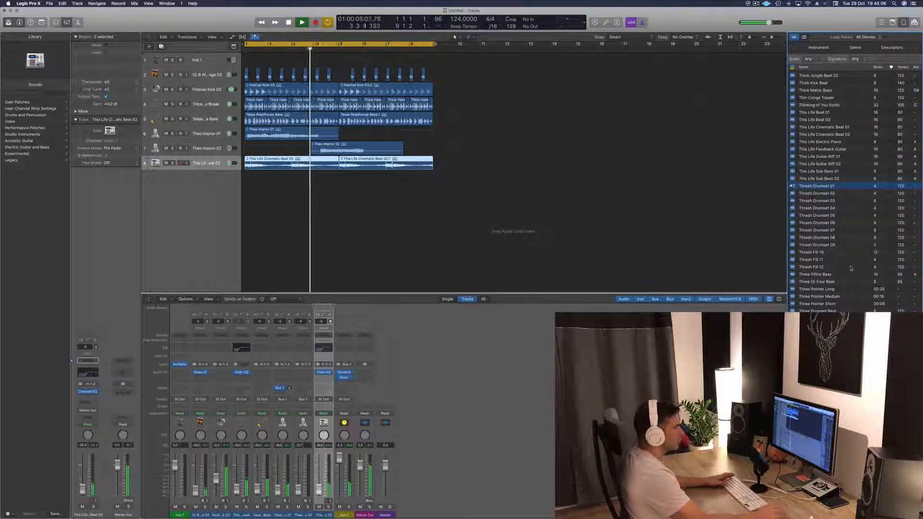
{"action": "left_click", "coordinate": [815, 296]}
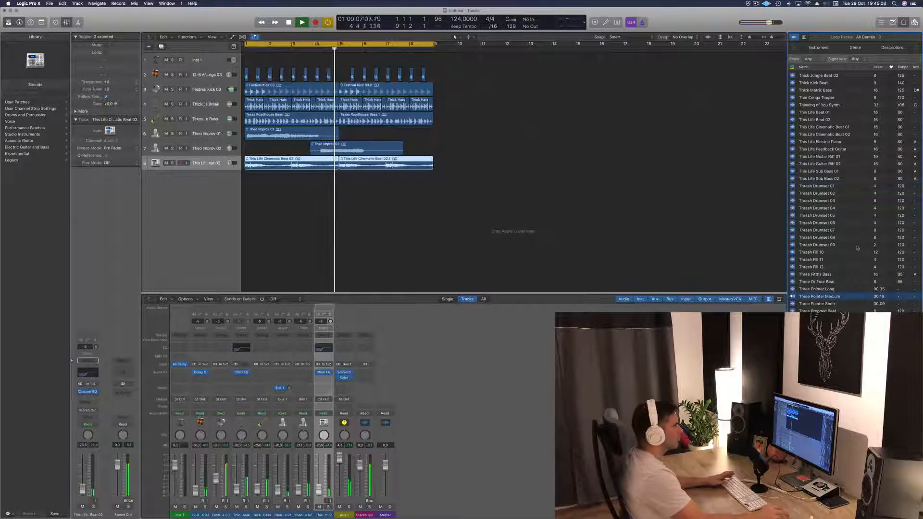
{"action": "scroll", "coordinate": [851, 295], "scroll_direction": "down", "scroll_amount": 3}
{"action": "scroll", "coordinate": [853, 295], "scroll_direction": "down", "scroll_amount": 4}
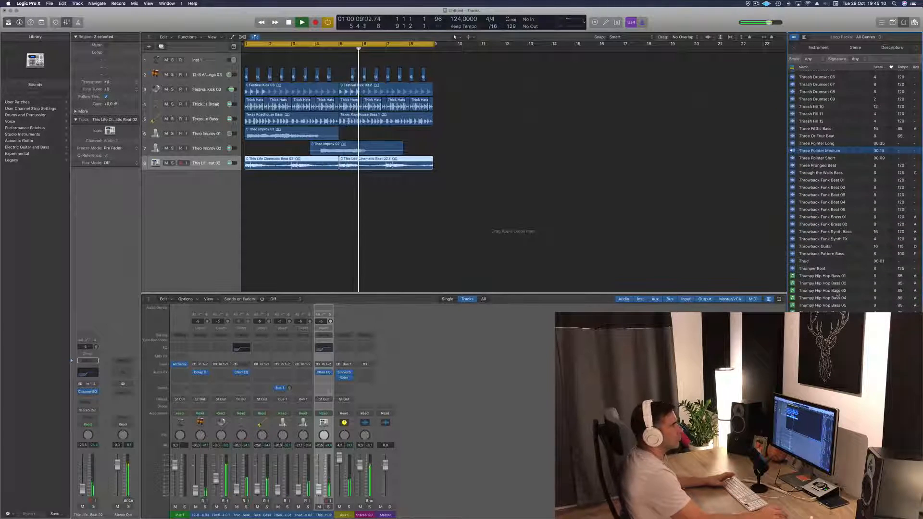
{"action": "left_click", "coordinate": [852, 290]}
{"action": "scroll", "coordinate": [854, 260], "scroll_direction": "down", "scroll_amount": 3}
{"action": "scroll", "coordinate": [854, 259], "scroll_direction": "down", "scroll_amount": 3}
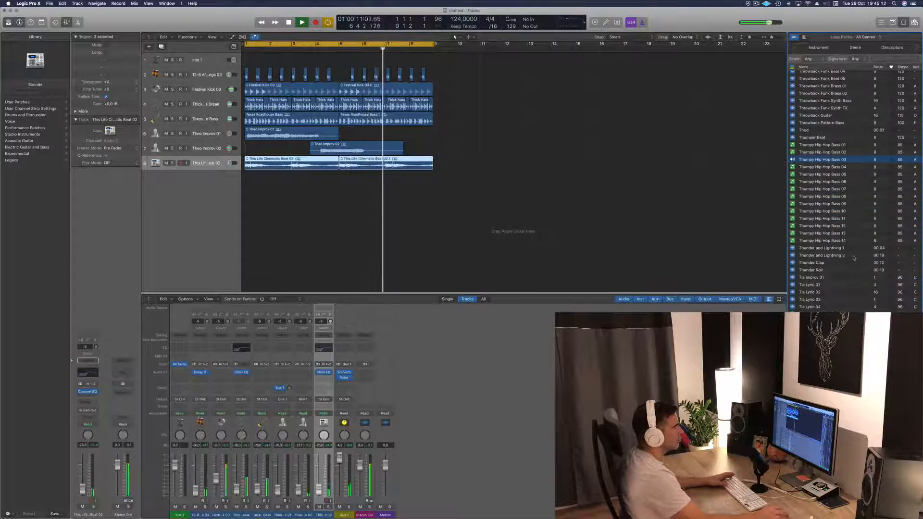
{"action": "left_click", "coordinate": [810, 285]}
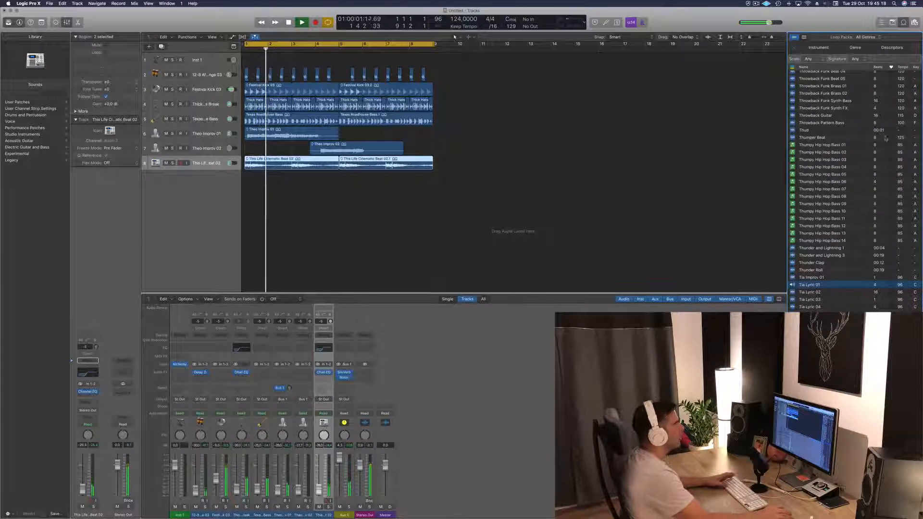
Search the loops for "theo" and audition Game Theory Synth Layers, Graham - Chaos Theory and Complex Theory Guitar.
{"action": "left_click", "coordinate": [899, 59]}
{"action": "type", "text": "th"}
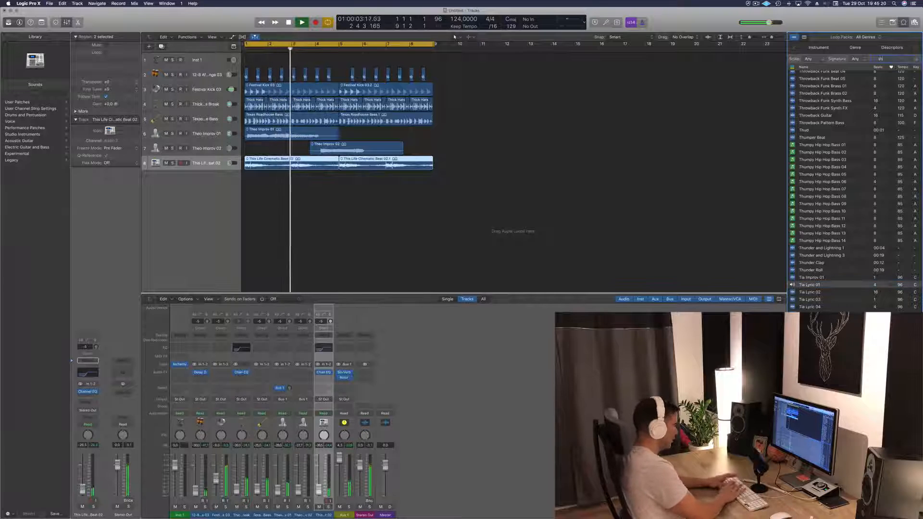
{"action": "type", "text": "eo"}
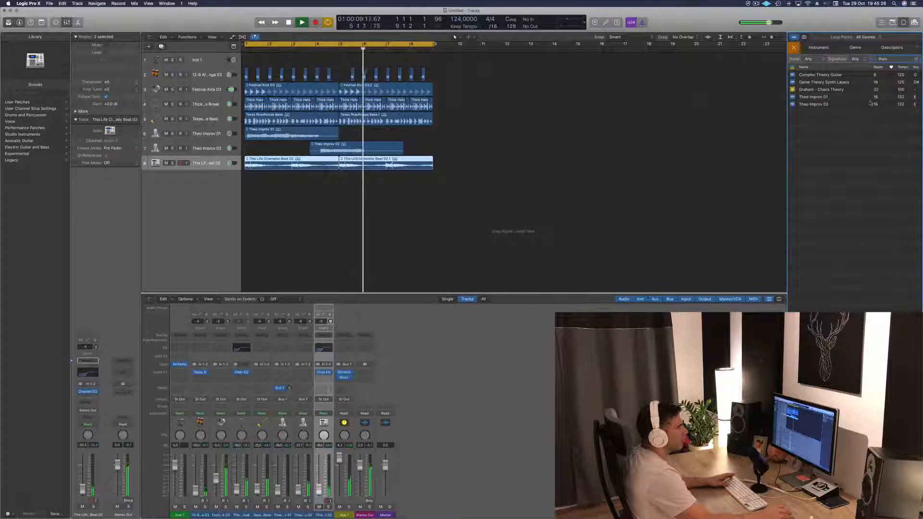
{"action": "left_click", "coordinate": [817, 83]}
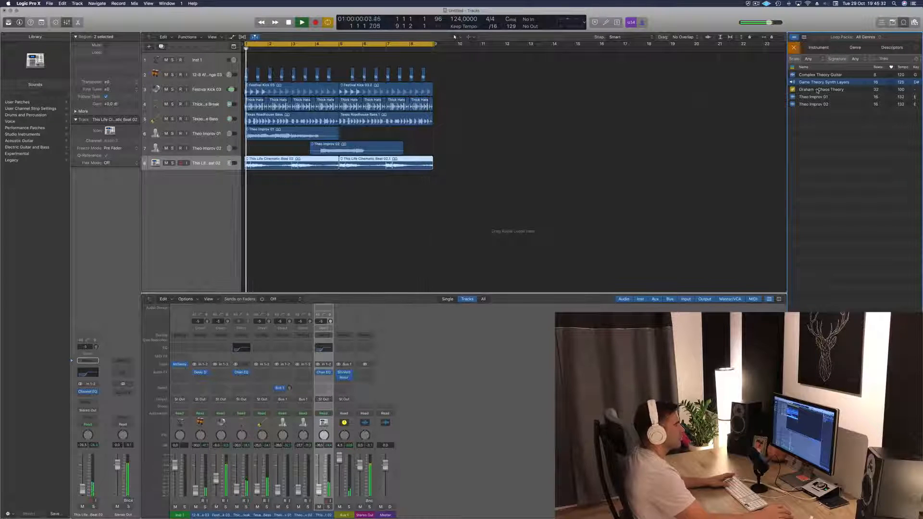
{"action": "left_click", "coordinate": [818, 90]}
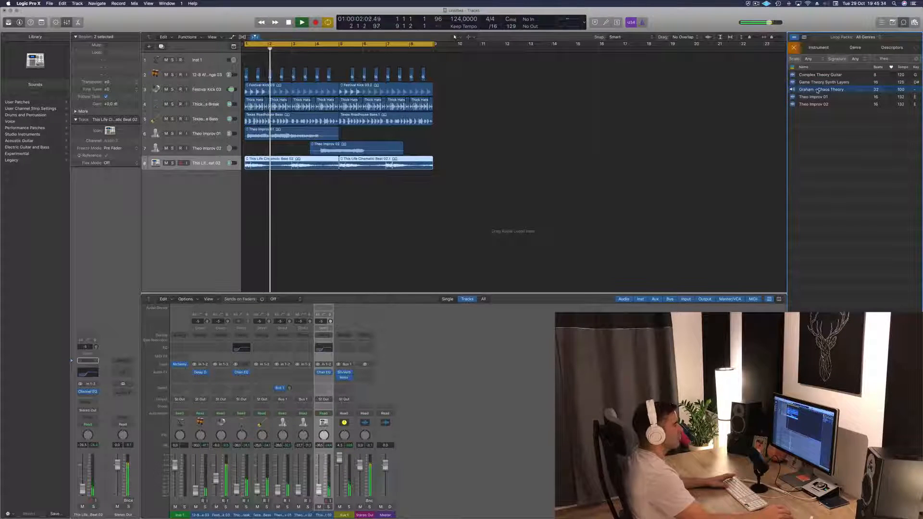
{"action": "left_click", "coordinate": [810, 76]}
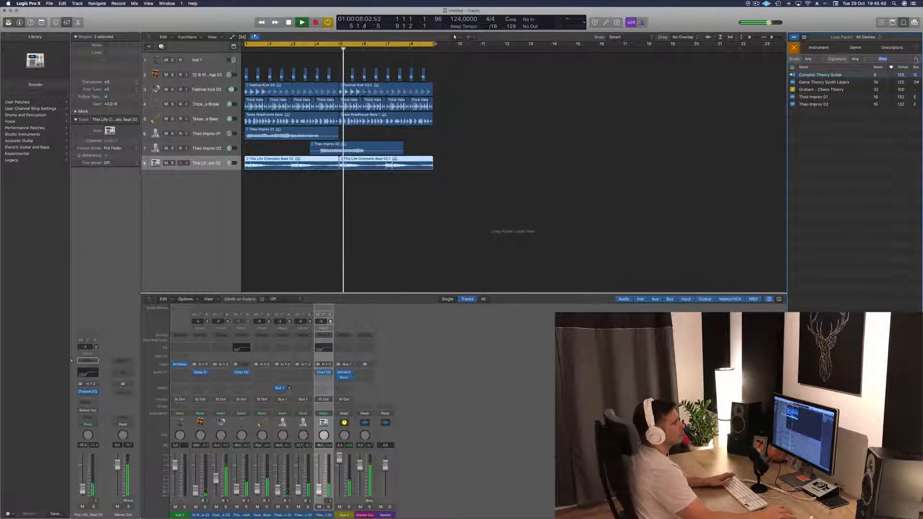
Search the loops for "africa" and audition African Udu Drum 11 against the arrangement.
{"action": "left_click", "coordinate": [917, 59]}
{"action": "type", "text": "africa"}
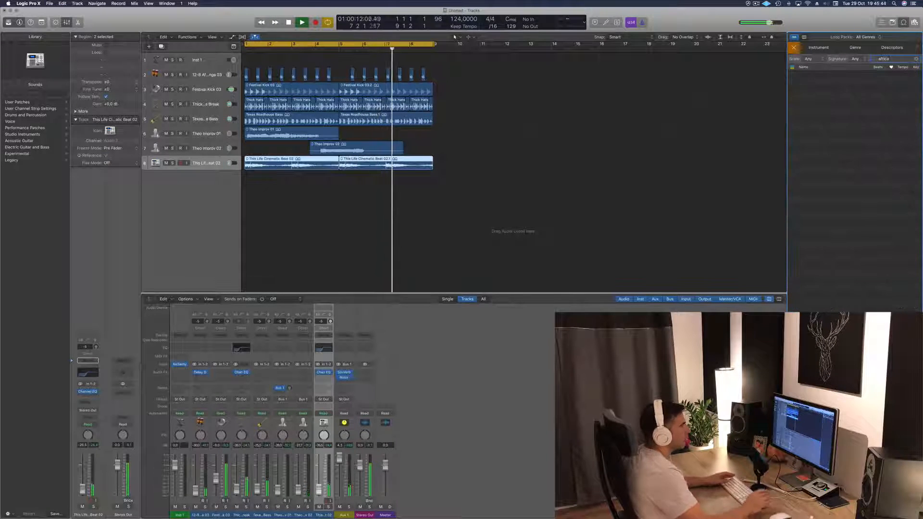
{"action": "key", "text": "BackSpace"}
{"action": "key", "text": "BackSpace"}
{"action": "key", "text": "BackSpace"}
{"action": "key", "text": "BackSpace"}
{"action": "type", "text": "rica"}
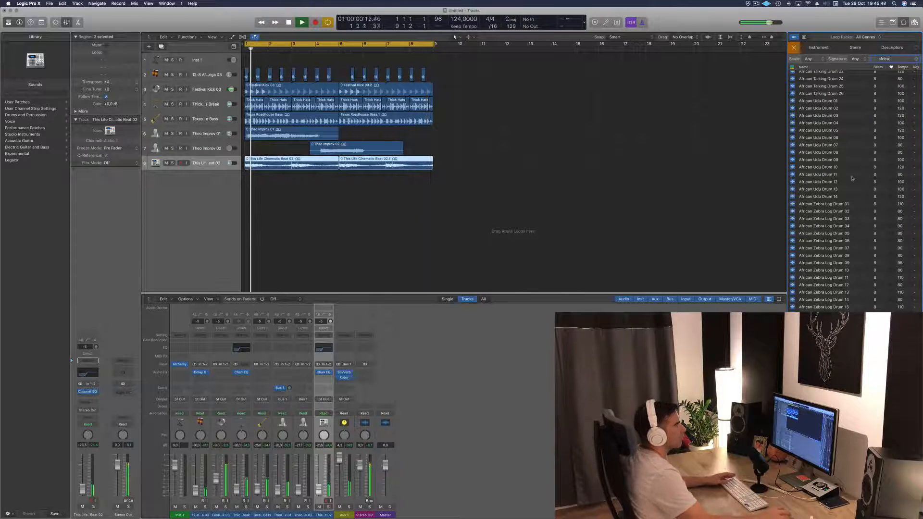
{"action": "left_click", "coordinate": [816, 174]}
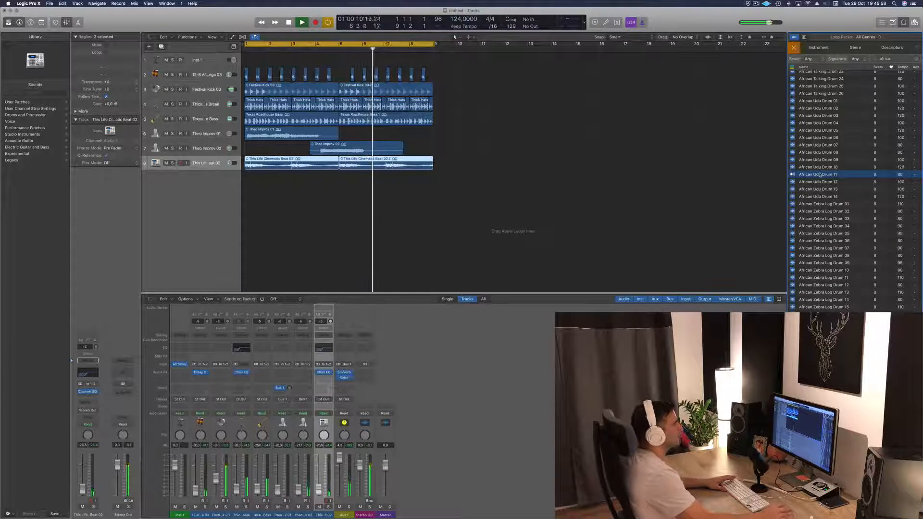
Add the African Udu Drum 11 loop on a new track at bar 1 and copy it to fill all eight bars.
{"action": "left_click_drag", "start_coordinate": [820, 174], "coordinate": [270, 175]}
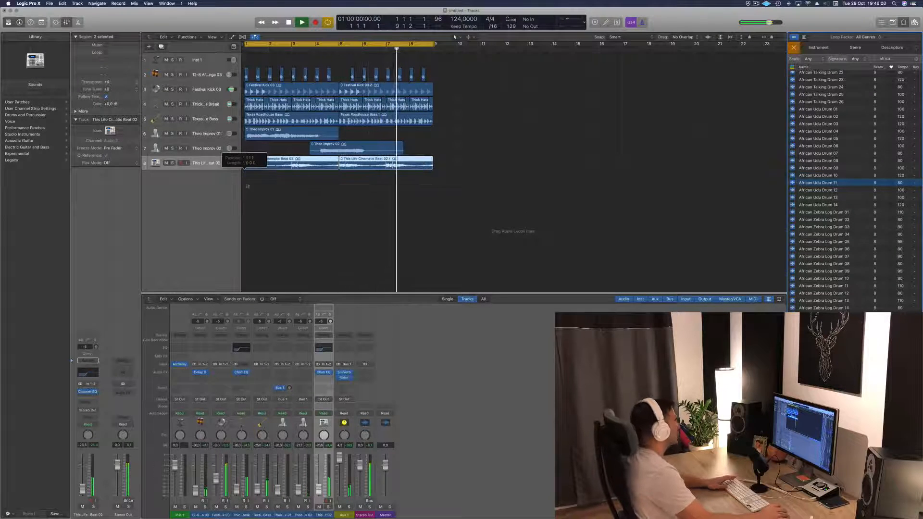
{"action": "key", "text": "Return"}
{"action": "left_click", "coordinate": [270, 175]}
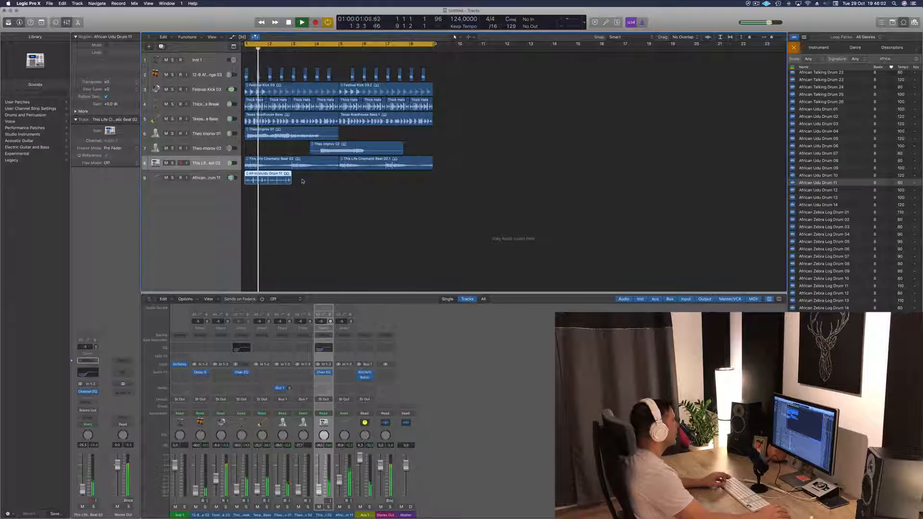
{"action": "left_click_drag", "start_coordinate": [266, 176], "coordinate": [361, 182]}
{"action": "left_click", "coordinate": [267, 178], "text": "shift"}
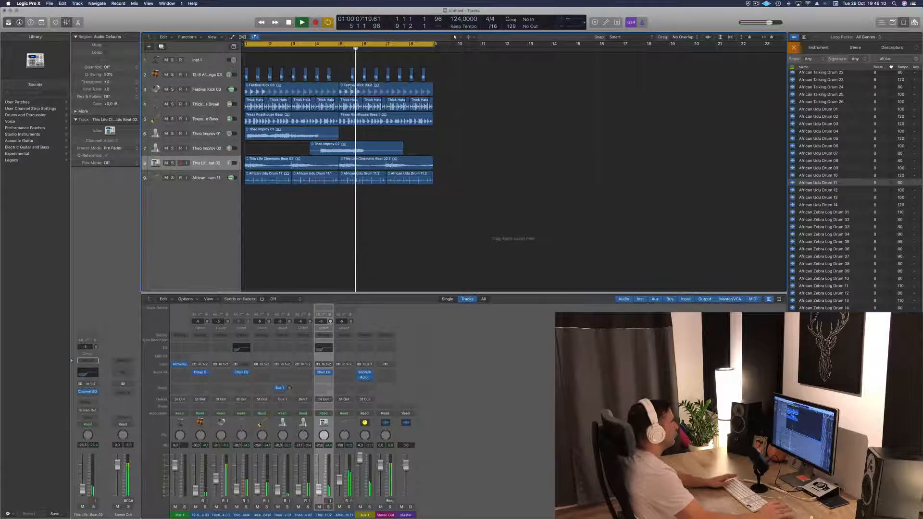
Save the project under its episode name in the Logic folder, resume playback and select the African Udu Drum 11 track.
{"action": "key", "text": "super+s"}
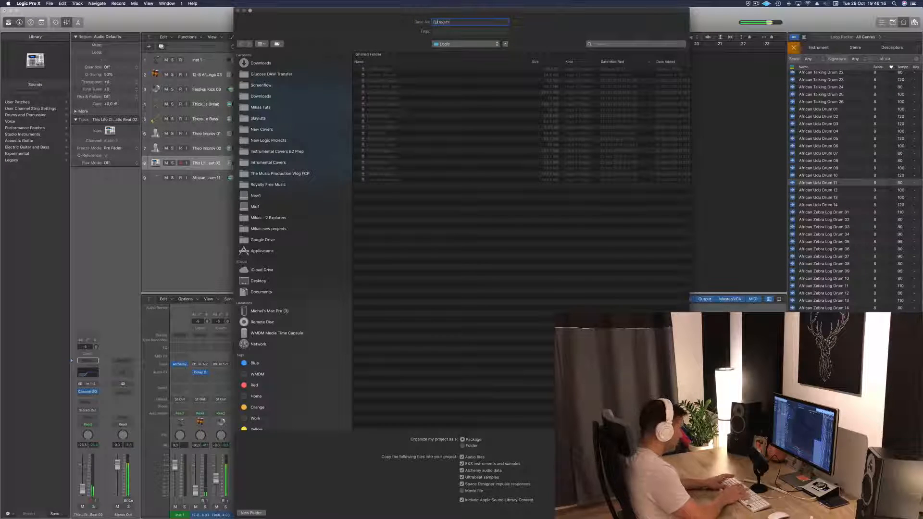
{"action": "key", "text": "Return"}
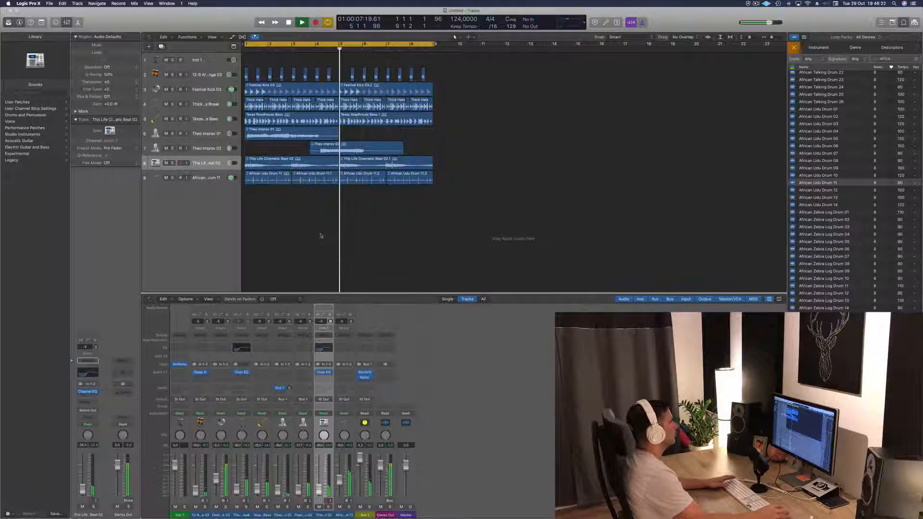
{"action": "key", "text": "space"}
{"action": "left_click", "coordinate": [224, 181]}
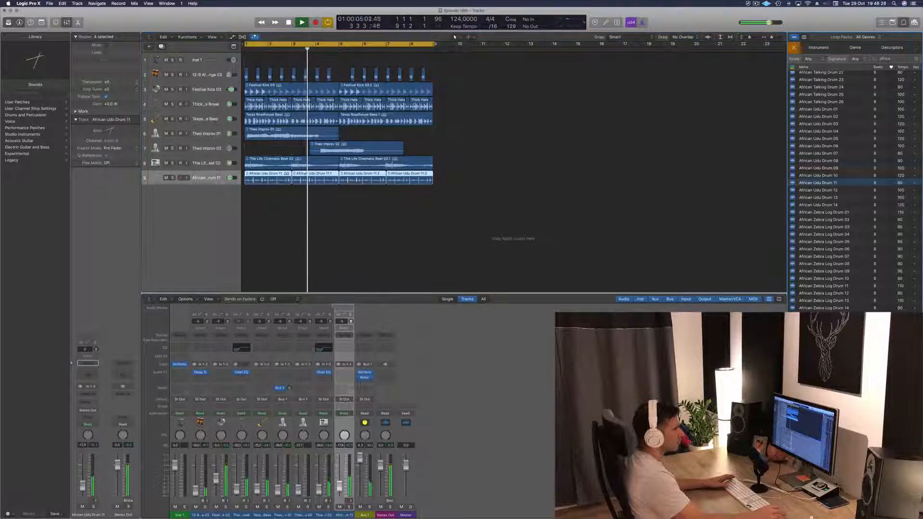
Add the Remix African Shaker loop on a new track below African Udu Drum 11, repeated to fill all eight bars.
{"action": "scroll", "coordinate": [856, 308], "scroll_direction": "down", "scroll_amount": 1}
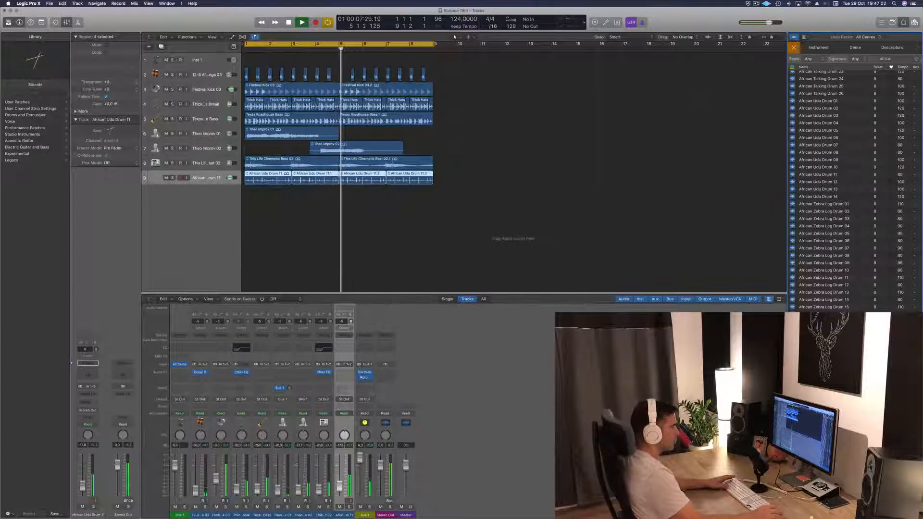
{"action": "left_click_drag", "start_coordinate": [823, 404], "coordinate": [355, 198]}
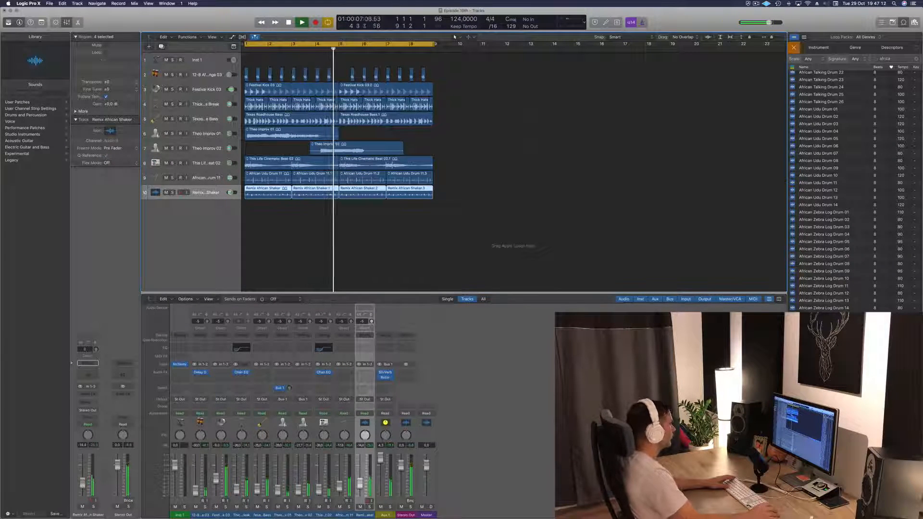
{"action": "left_click", "coordinate": [411, 265]}
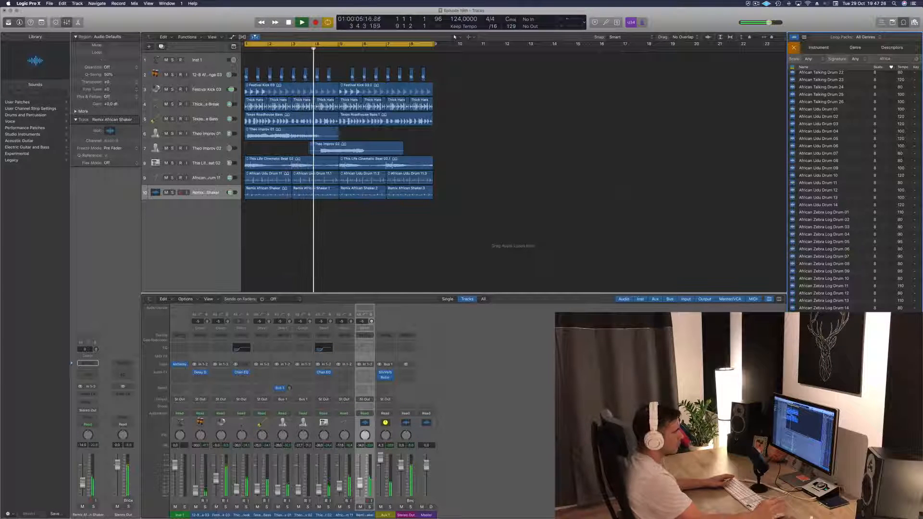
Audition the African Udu Drum 10 loop and add it at bar 1 on a new track below Remix African Shaker.
{"action": "scroll", "coordinate": [826, 287], "scroll_direction": "up", "scroll_amount": 5}
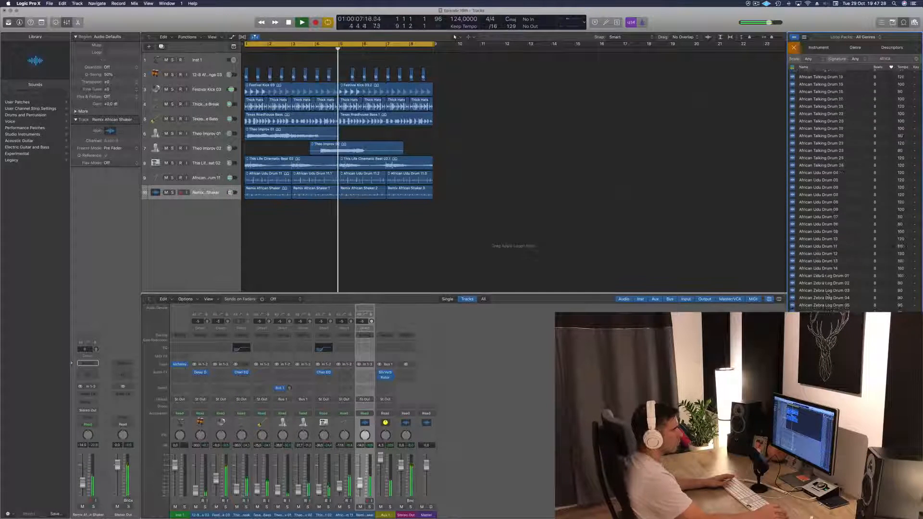
{"action": "left_click", "coordinate": [817, 262]}
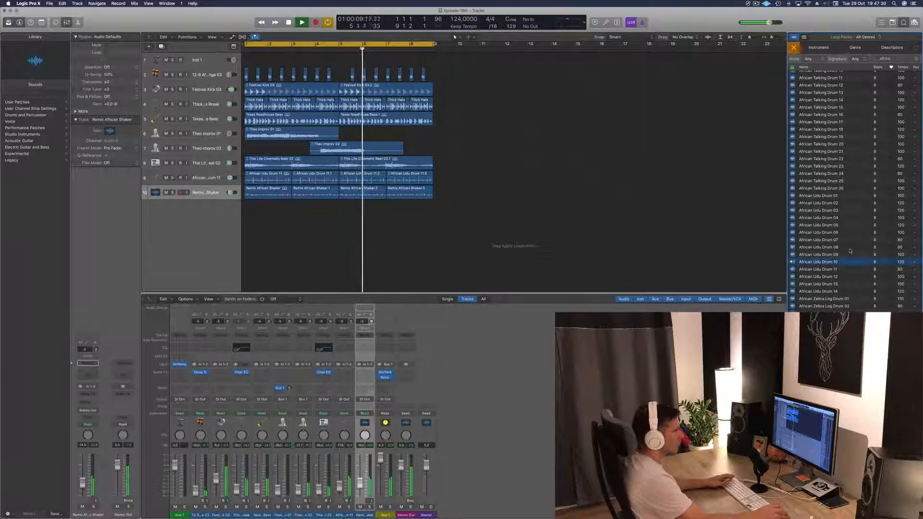
{"action": "scroll", "coordinate": [850, 251], "scroll_direction": "up", "scroll_amount": 3}
{"action": "scroll", "coordinate": [859, 266], "scroll_direction": "up", "scroll_amount": 4}
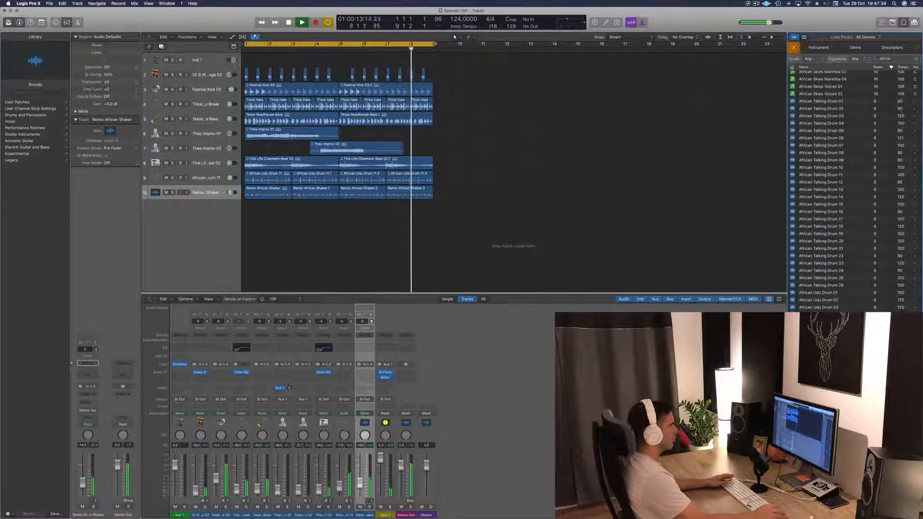
{"action": "left_click_drag", "start_coordinate": [819, 359], "coordinate": [208, 210]}
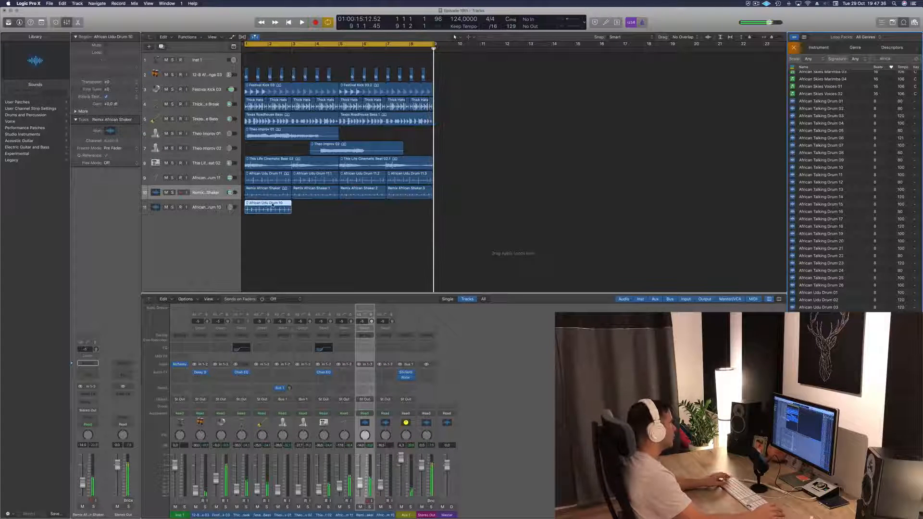
Copy the African Udu Drum 10 region so it fills all eight bars, and play the arrangement.
{"action": "left_click_drag", "start_coordinate": [266, 208], "coordinate": [370, 212], "text": "alt"}
{"action": "left_click", "coordinate": [267, 207], "text": "shift"}
{"action": "key", "text": "space"}
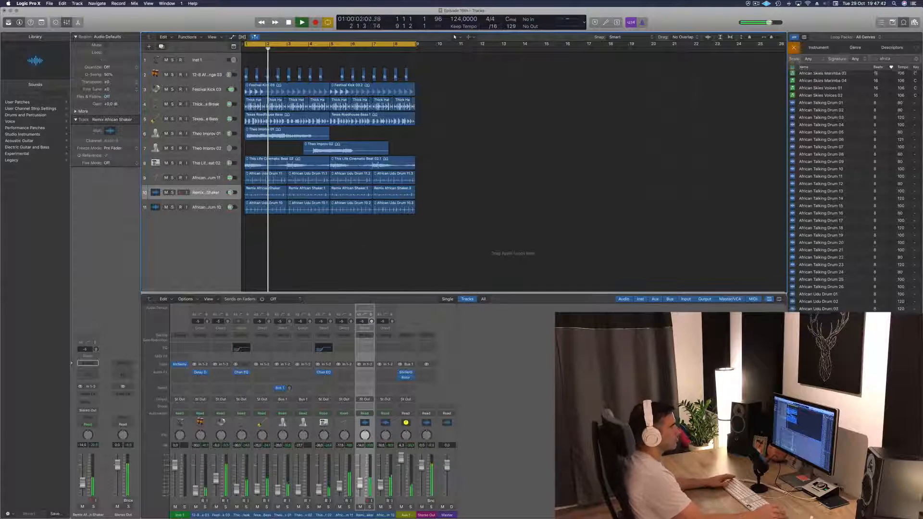
Audition the African Skies Kit 01 and African River Kalimba 11 loops against the playing arrangement.
{"action": "scroll", "coordinate": [846, 279], "scroll_direction": "up", "scroll_amount": 3}
{"action": "scroll", "coordinate": [857, 250], "scroll_direction": "up", "scroll_amount": 8}
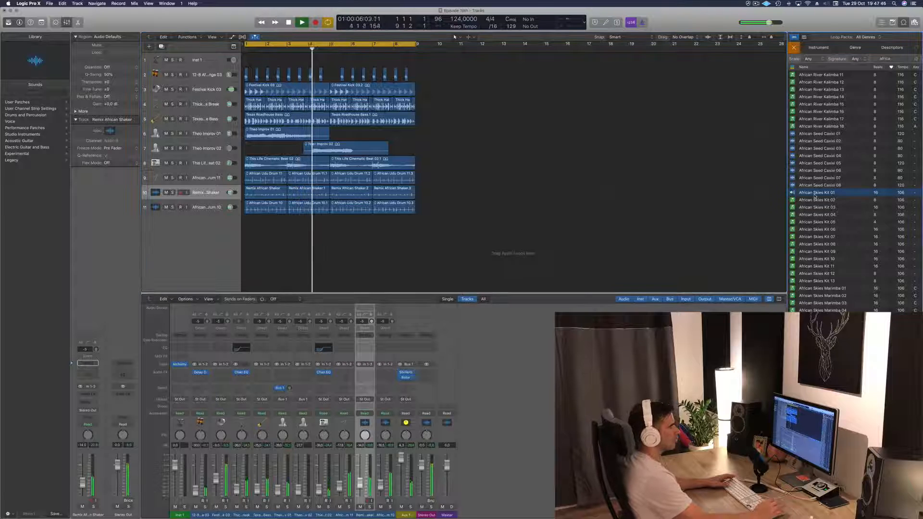
{"action": "scroll", "coordinate": [846, 236], "scroll_direction": "up", "scroll_amount": 2}
{"action": "left_click", "coordinate": [849, 236]}
{"action": "scroll", "coordinate": [848, 239], "scroll_direction": "up", "scroll_amount": 3}
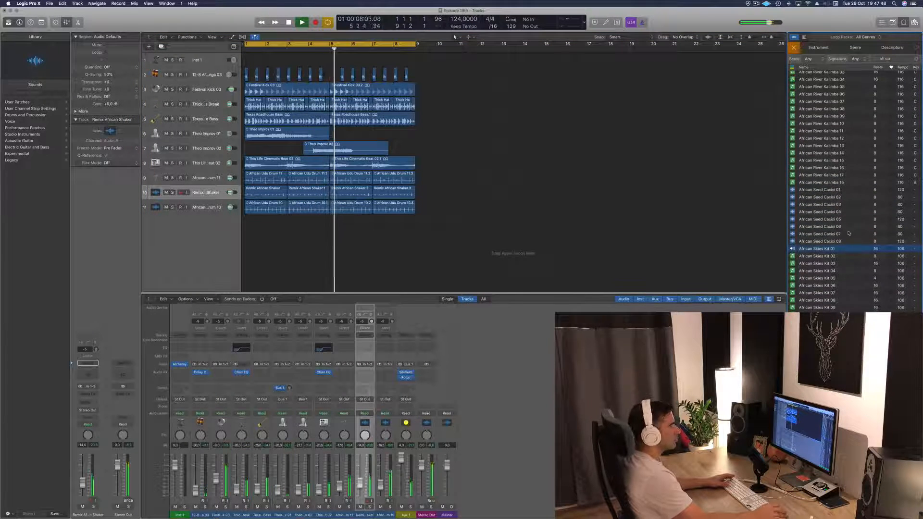
{"action": "left_click", "coordinate": [813, 167]}
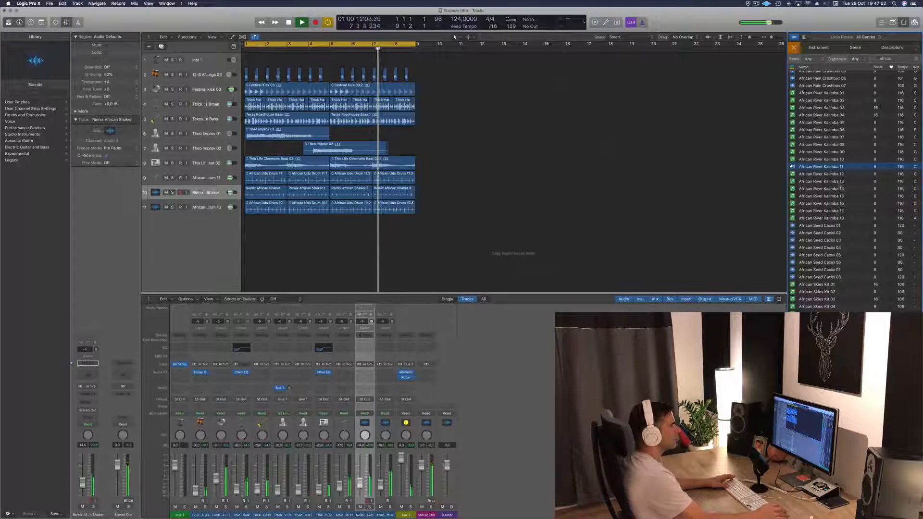
{"action": "scroll", "coordinate": [850, 174], "scroll_direction": "up", "scroll_amount": 2}
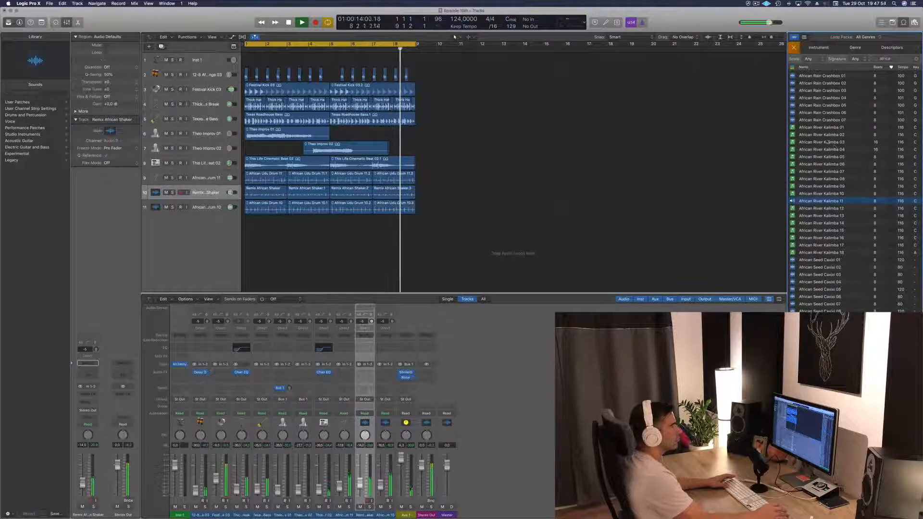
Audition the African Mist Voice 05, African Mist Voice 06 and African Mist Kpanlogo 11 loops against the playing arrangement.
{"action": "scroll", "coordinate": [841, 171], "scroll_direction": "up", "scroll_amount": 7}
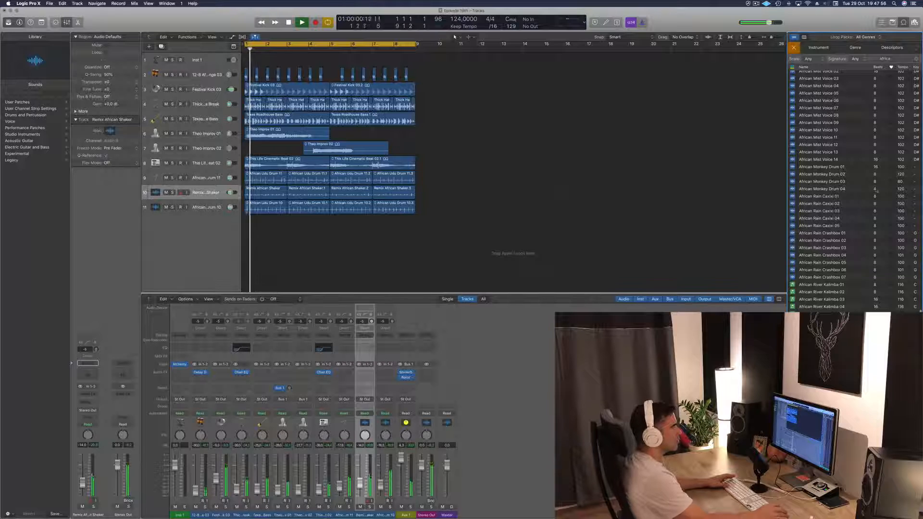
{"action": "scroll", "coordinate": [860, 192], "scroll_direction": "up", "scroll_amount": 5}
{"action": "left_click", "coordinate": [828, 198]}
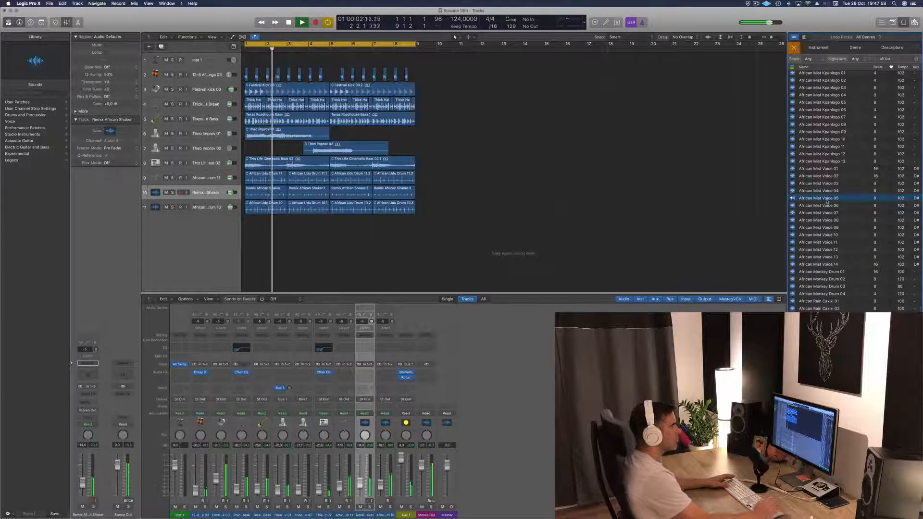
{"action": "left_click", "coordinate": [816, 205]}
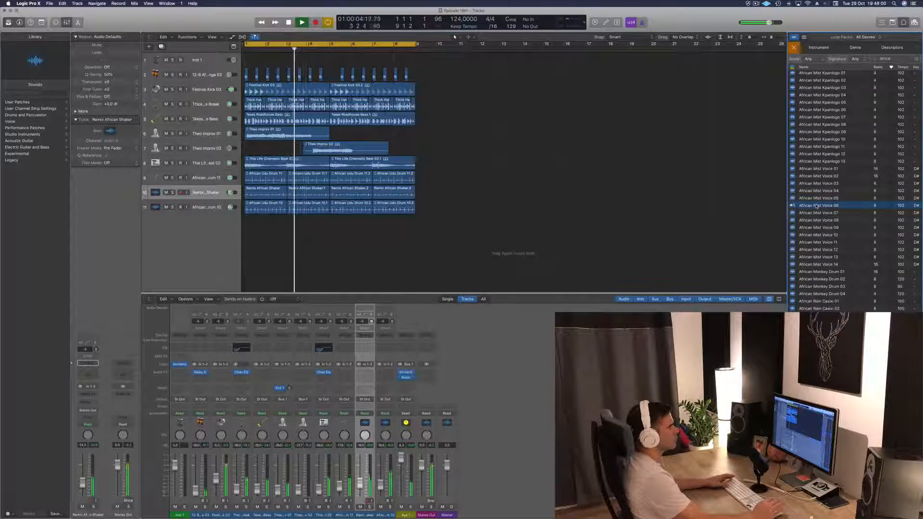
{"action": "scroll", "coordinate": [817, 205], "scroll_direction": "up", "scroll_amount": 2}
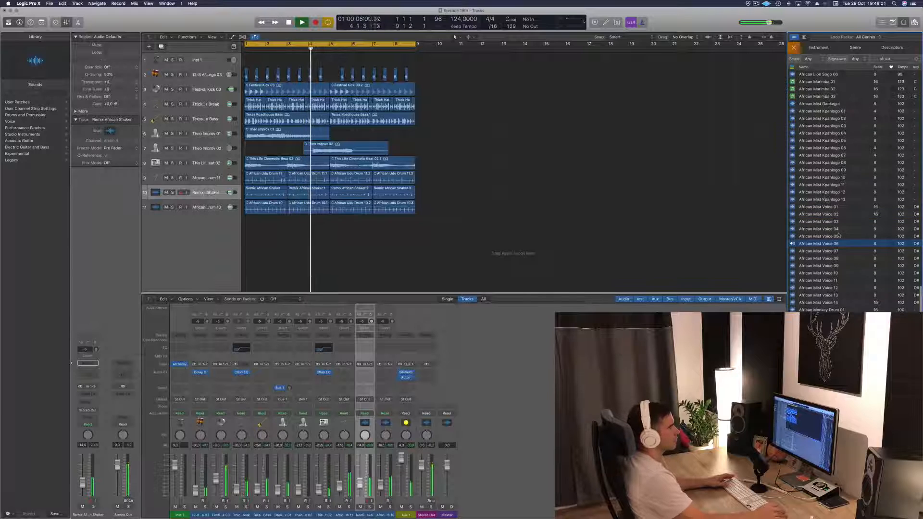
{"action": "left_click", "coordinate": [820, 186]}
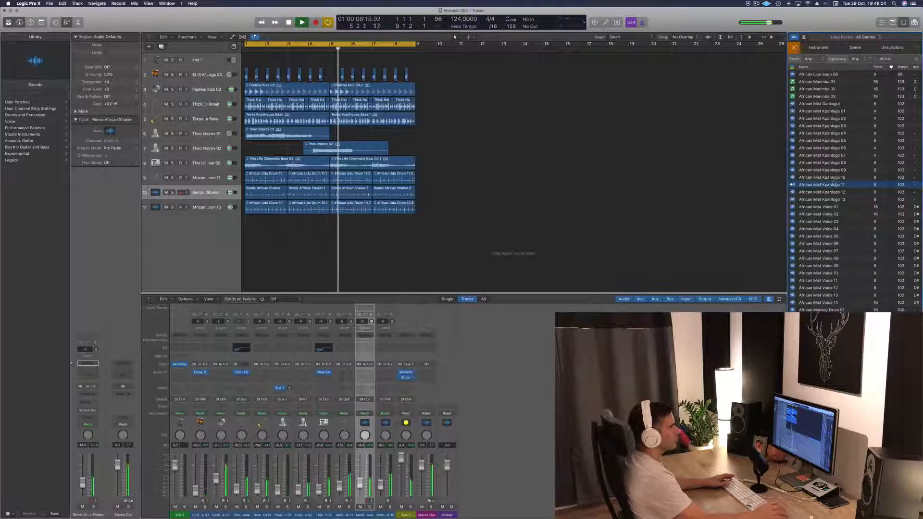
{"action": "scroll", "coordinate": [832, 178], "scroll_direction": "up", "scroll_amount": 5}
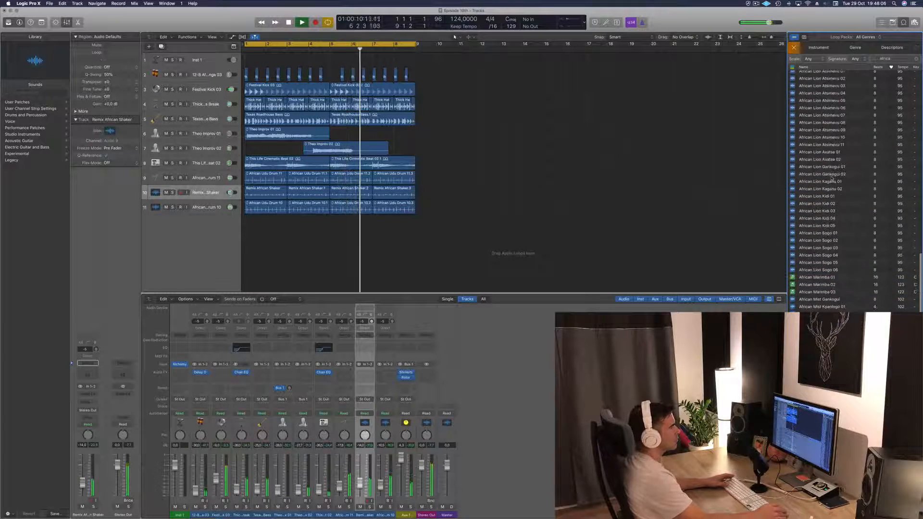
{"action": "scroll", "coordinate": [832, 181], "scroll_direction": "down", "scroll_amount": 9}
Add the African Monkey Drum 03 loop at bar 1 on a new track below African Udu Drum 10, repeated to fill all eight bars.
{"action": "left_click", "coordinate": [823, 233]}
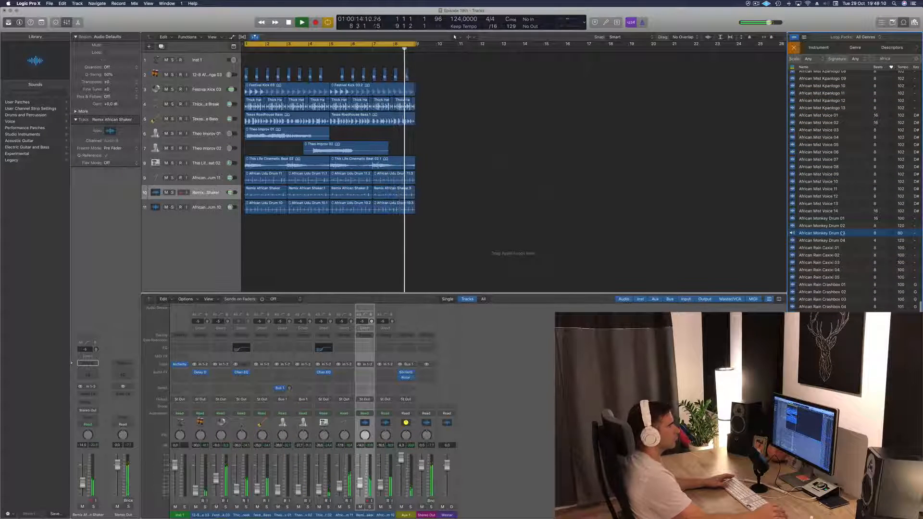
{"action": "left_click_drag", "start_coordinate": [823, 233], "coordinate": [227, 246]}
{"action": "left_click_drag", "start_coordinate": [262, 240], "coordinate": [350, 228]}
{"action": "key", "text": "space"}
{"action": "scroll", "coordinate": [390, 278], "scroll_direction": "down", "scroll_amount": 1}
Lower the African Monkey Drum 03 track's volume to about -27 dB.
{"action": "left_click", "coordinate": [209, 221]}
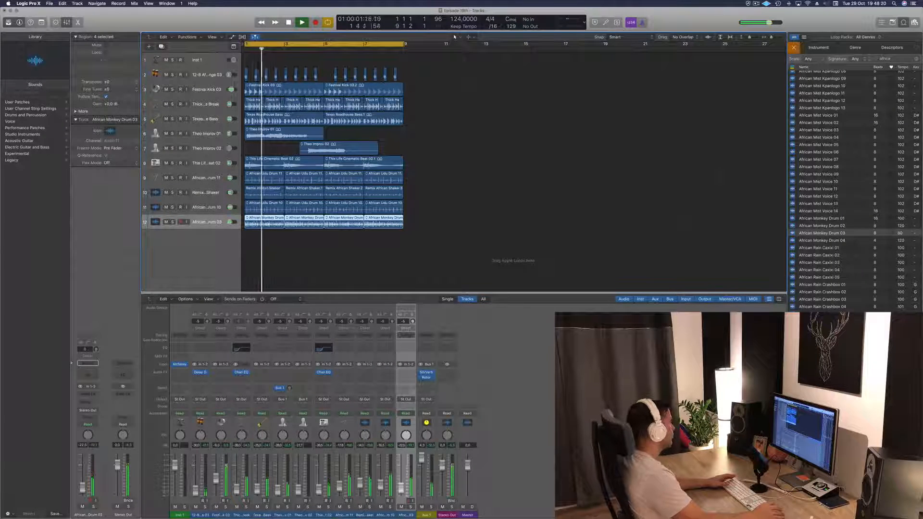
{"action": "left_click_drag", "start_coordinate": [83, 487], "coordinate": [83, 491]}
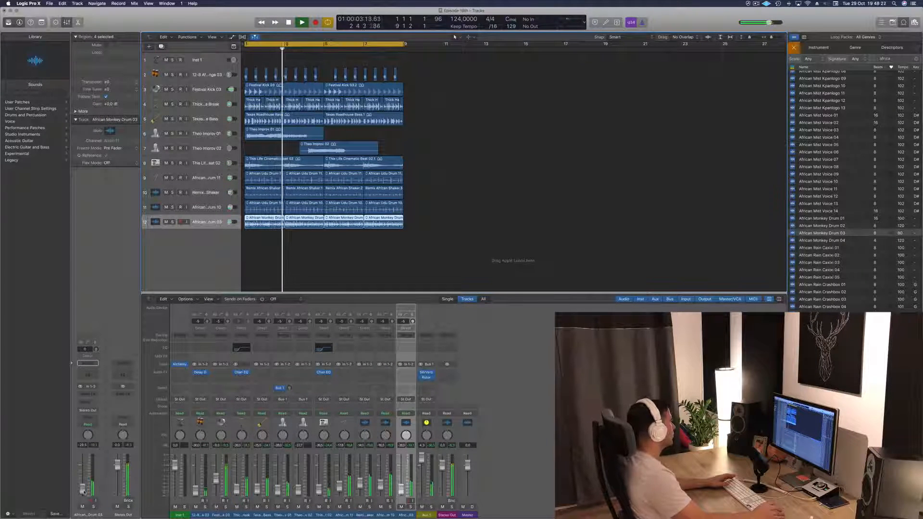
{"action": "left_click", "coordinate": [514, 233]}
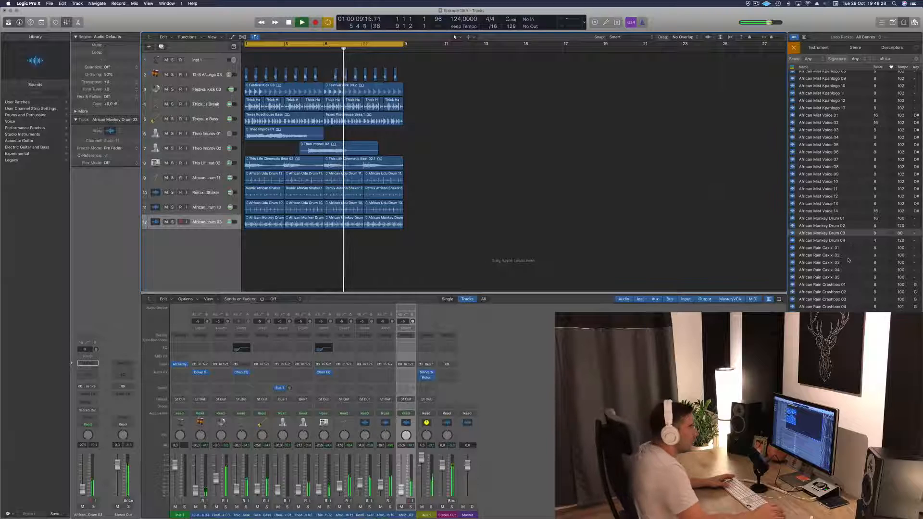
Audition the African Mist Voice 01 through 07 loops against the playing arrangement.
{"action": "scroll", "coordinate": [849, 260], "scroll_direction": "up", "scroll_amount": 1}
{"action": "left_click", "coordinate": [820, 150]}
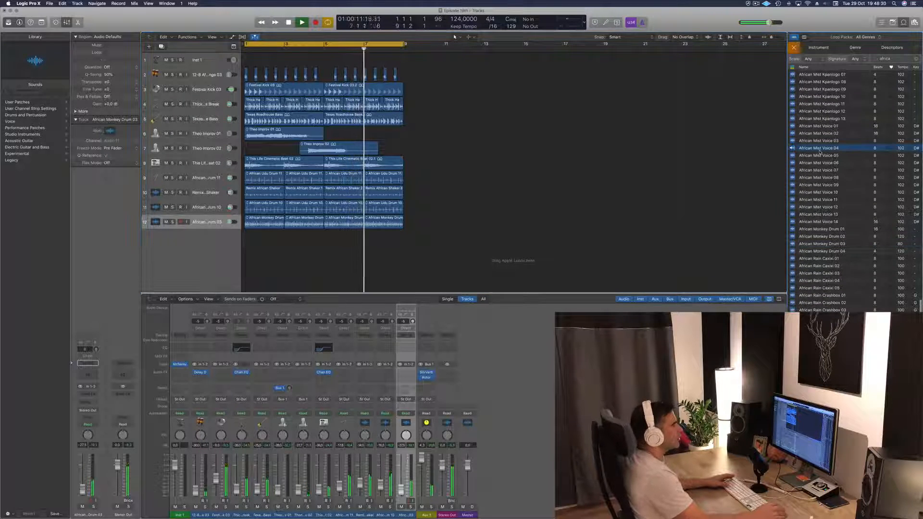
{"action": "left_click", "coordinate": [821, 126]}
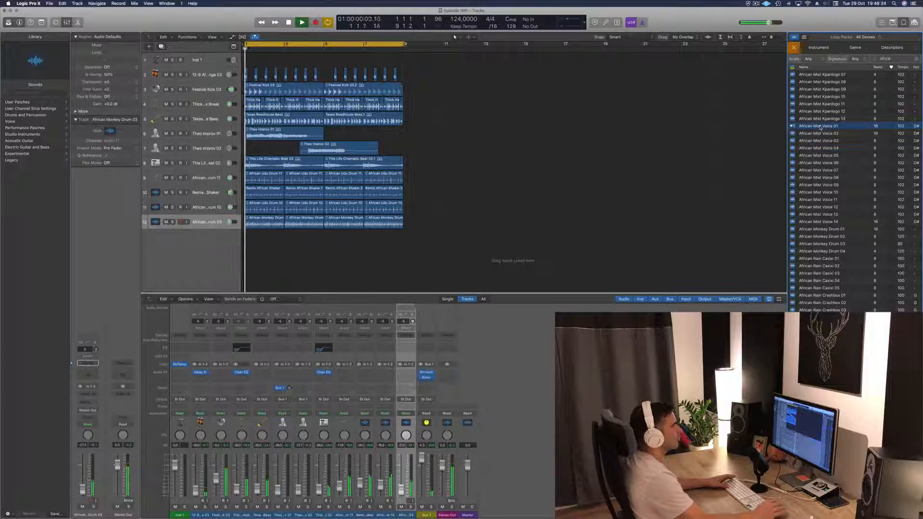
{"action": "left_click", "coordinate": [821, 133]}
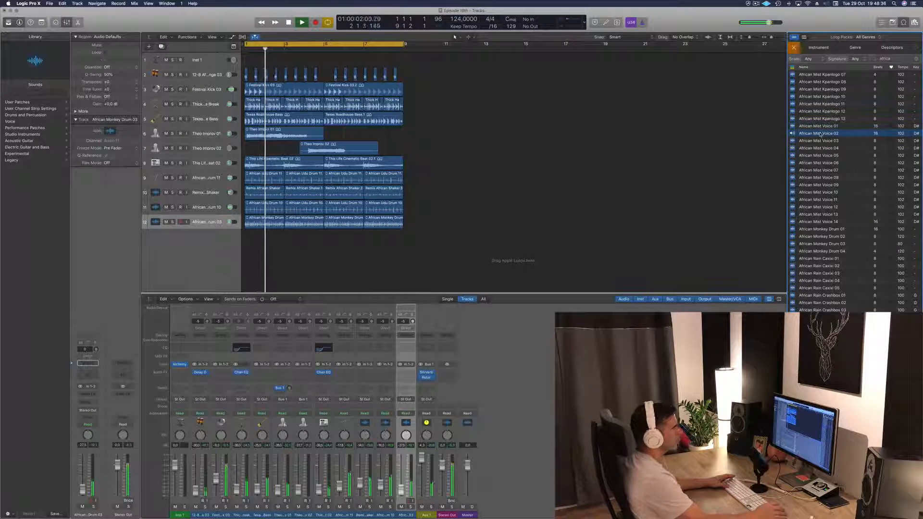
{"action": "left_click", "coordinate": [821, 141]}
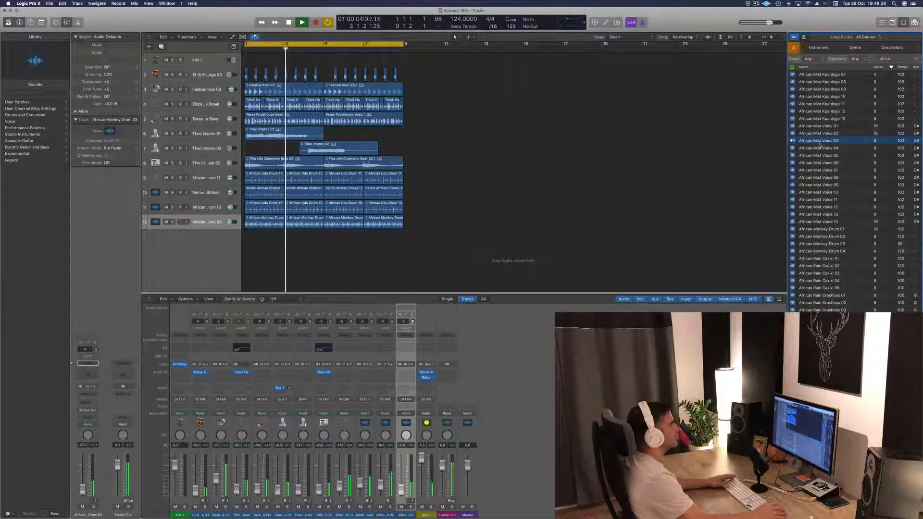
{"action": "left_click", "coordinate": [819, 149]}
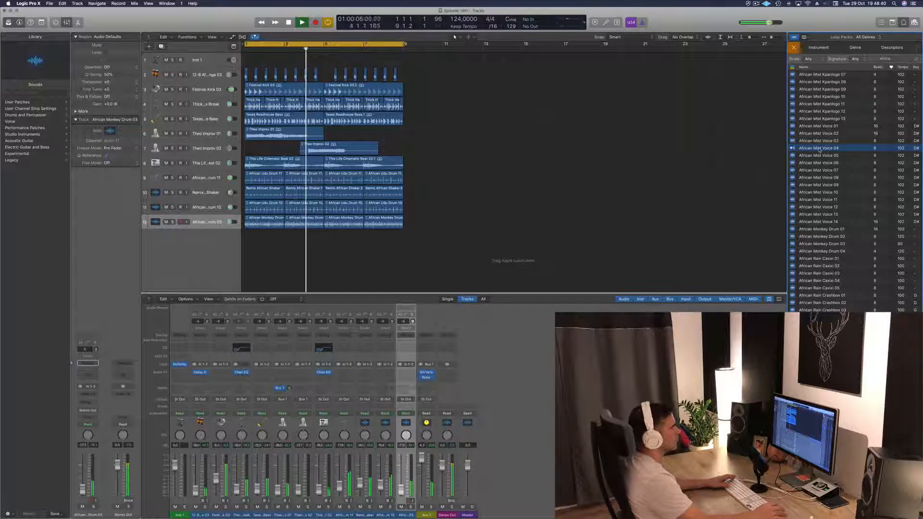
{"action": "left_click", "coordinate": [819, 156]}
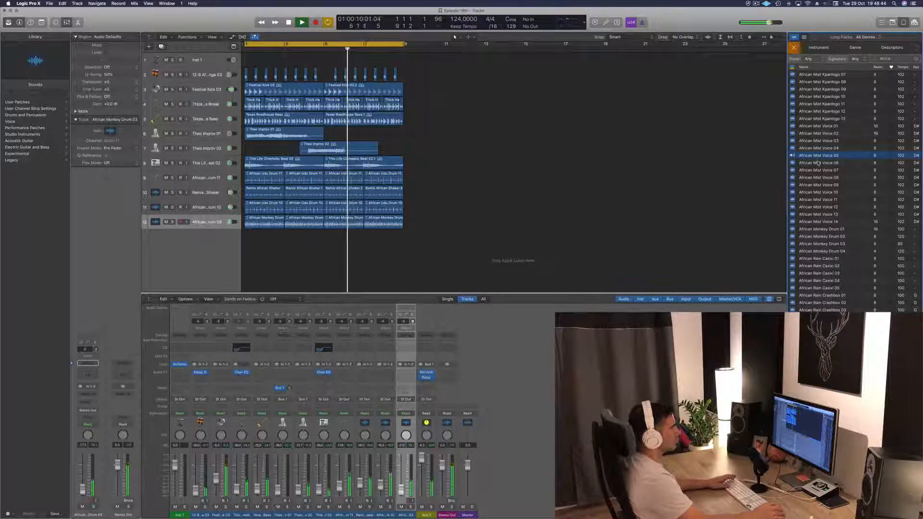
{"action": "left_click", "coordinate": [819, 164]}
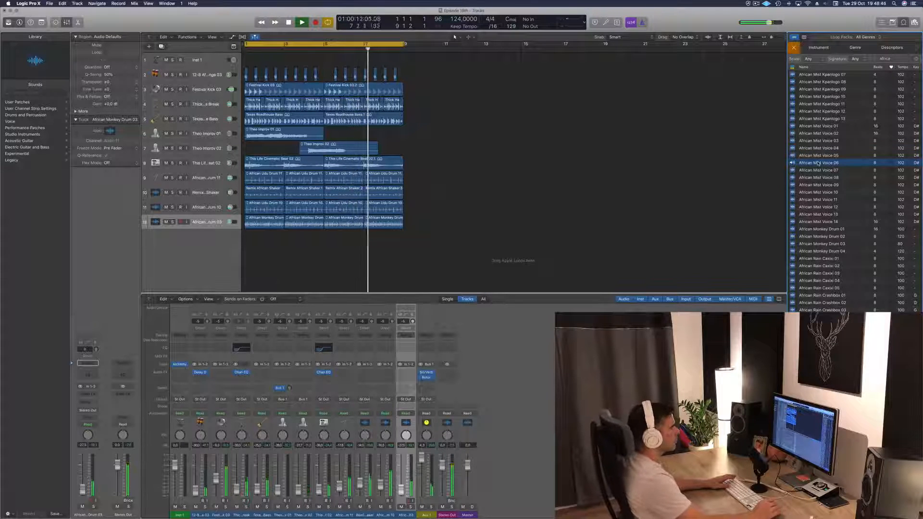
{"action": "left_click", "coordinate": [820, 171]}
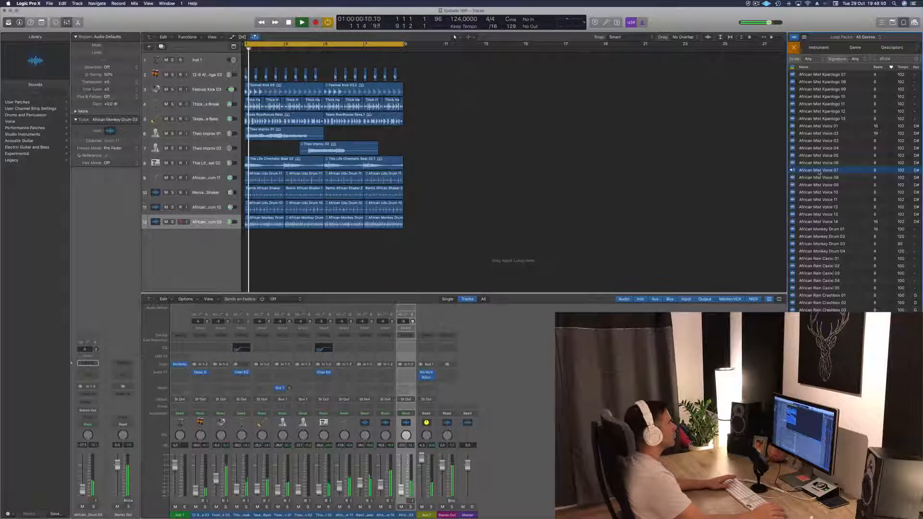
Audition African Mist Voice 14 and add it at bar 1 on a new track above This Life Cinematic Beat 02.
{"action": "key", "text": "space"}
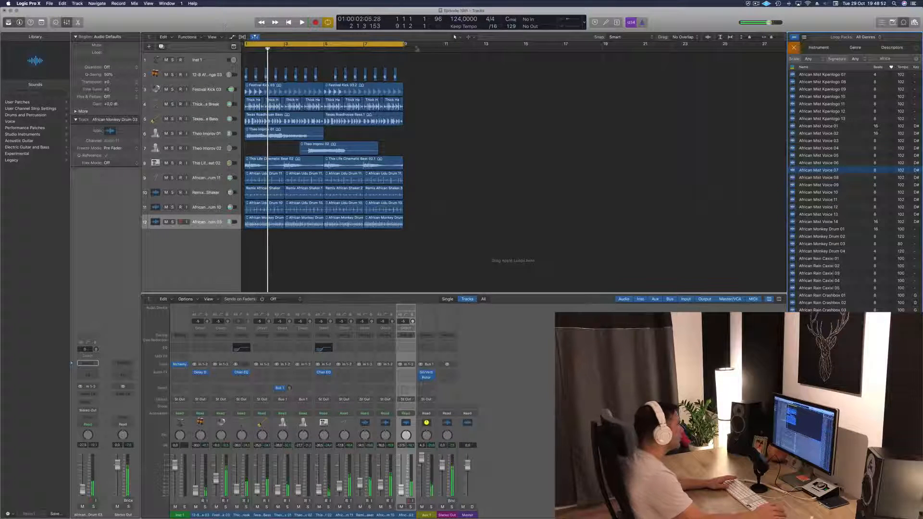
{"action": "left_click_drag", "start_coordinate": [403, 46], "coordinate": [404, 46]}
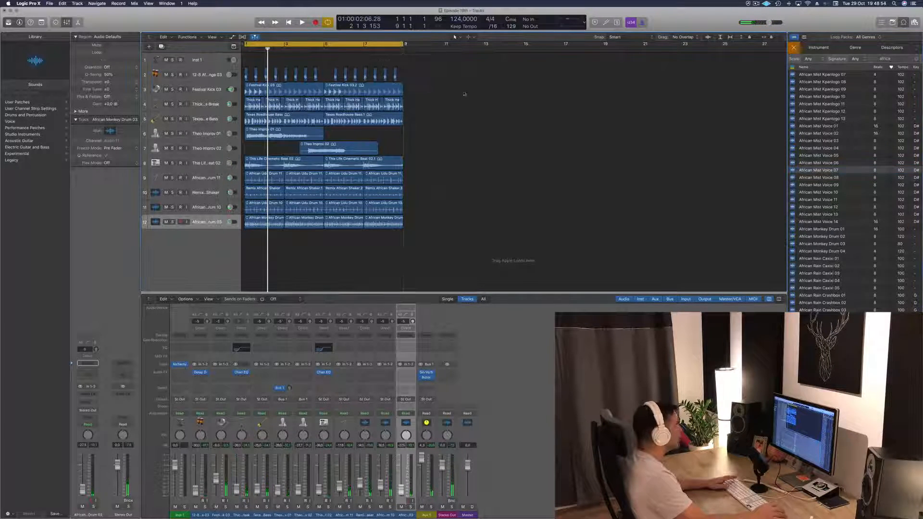
{"action": "key", "text": "space"}
{"action": "left_click", "coordinate": [824, 223]}
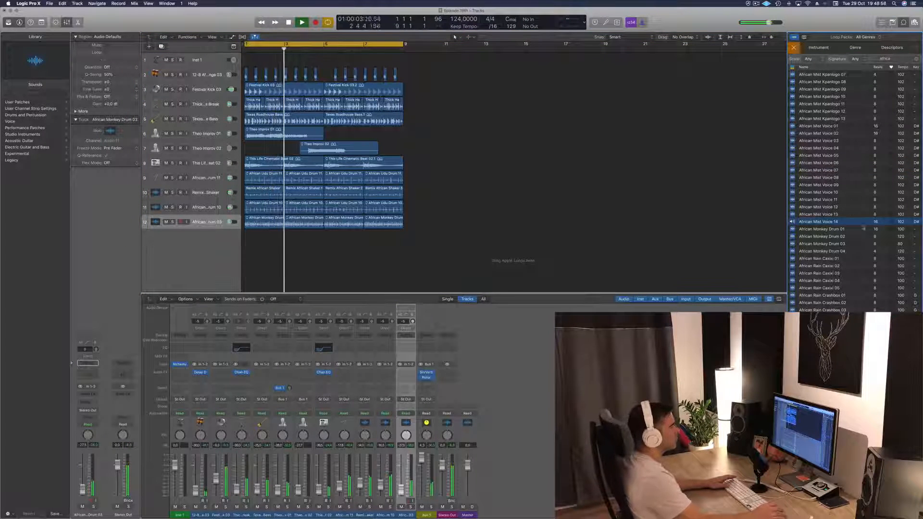
{"action": "left_click_drag", "start_coordinate": [828, 222], "coordinate": [215, 161]}
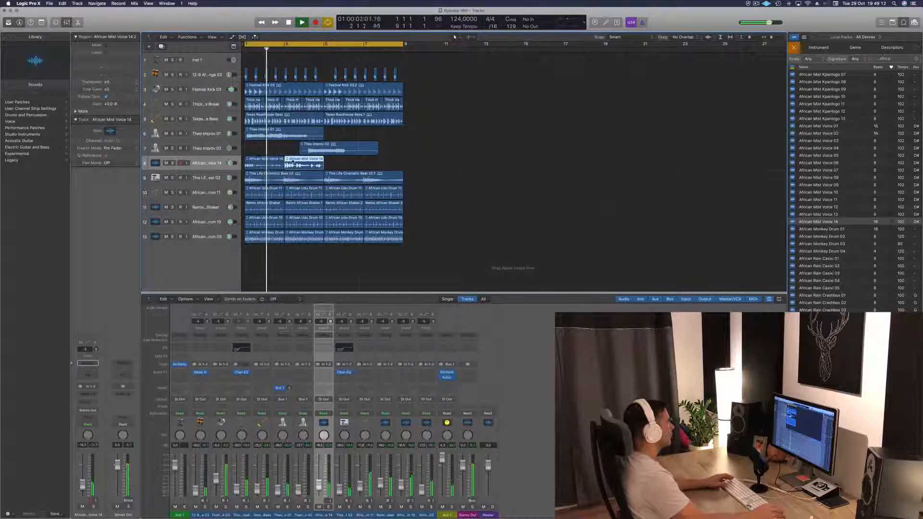
Move the second African Mist Voice 14 region out to bar 9 and copy the first two-bar region to fill all eight bars.
{"action": "left_click_drag", "start_coordinate": [291, 162], "coordinate": [410, 162]}
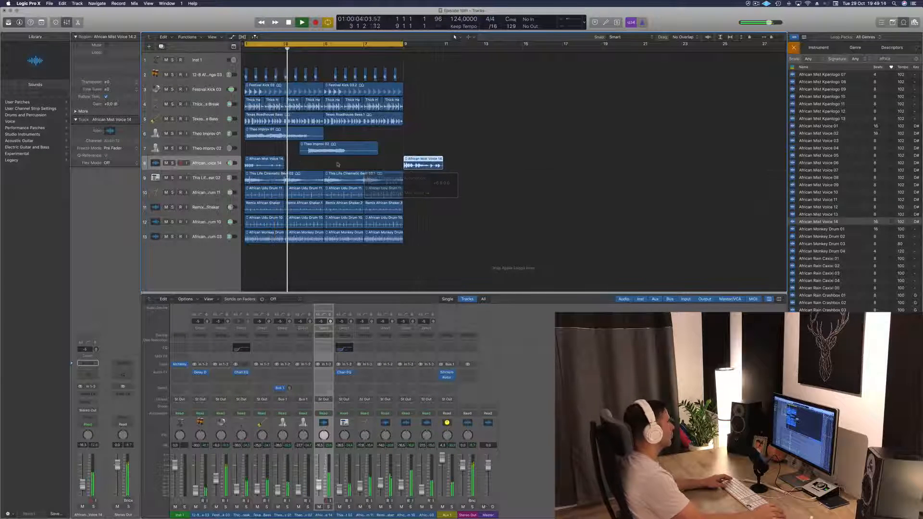
{"action": "key", "text": "space"}
{"action": "key", "text": "space"}
{"action": "left_click", "coordinate": [265, 164]}
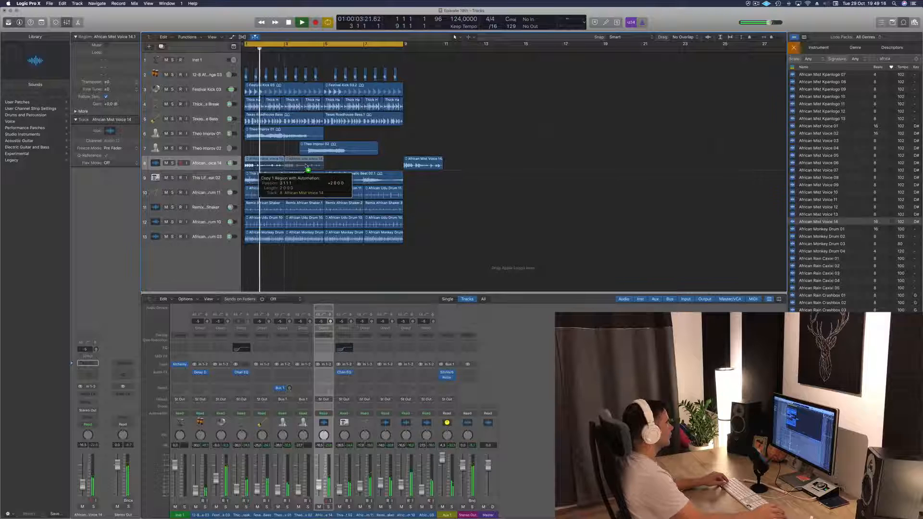
{"action": "left_click_drag", "start_coordinate": [264, 164], "coordinate": [345, 164]}
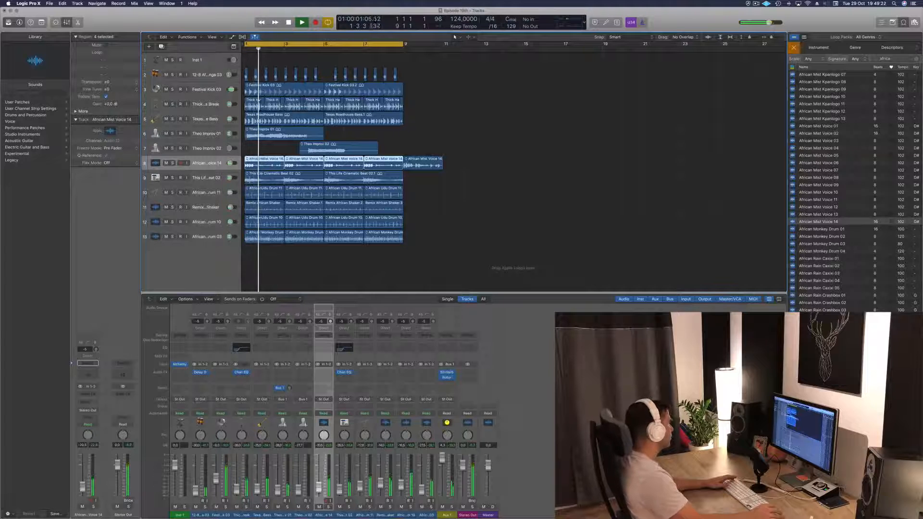
{"action": "key", "text": "space"}
{"action": "key", "text": "space"}
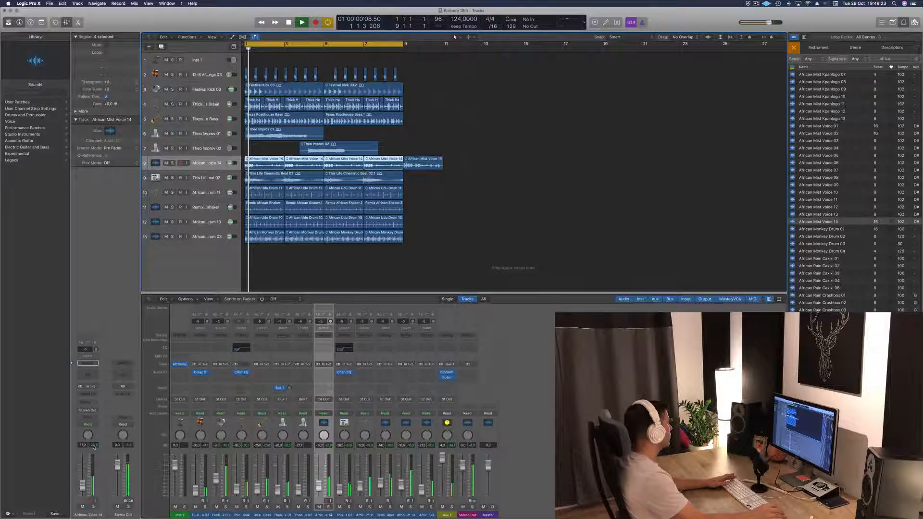
Route the African Mist Voice 14 track's output to Bus 1 and play the arrangement.
{"action": "left_click", "coordinate": [85, 404]}
{"action": "left_click", "coordinate": [51, 405]}
{"action": "left_click", "coordinate": [93, 411]}
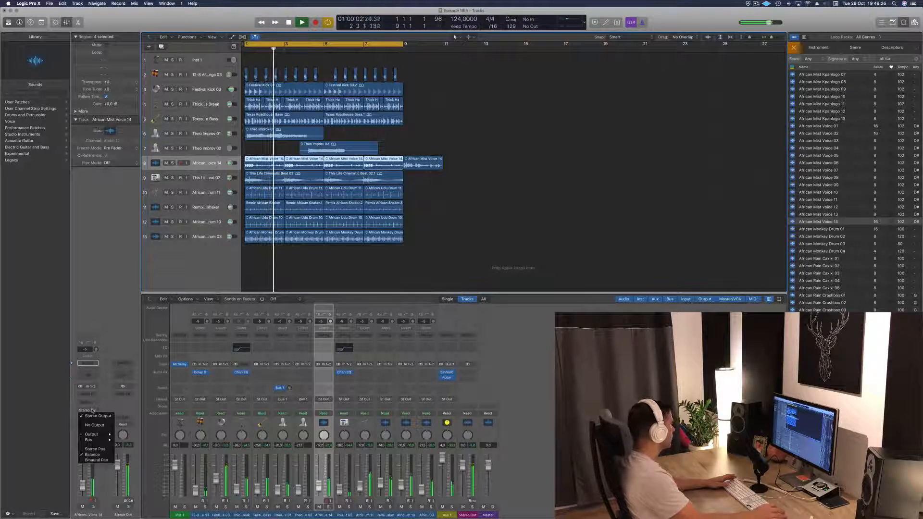
{"action": "mouse_move", "coordinate": [97, 440]}
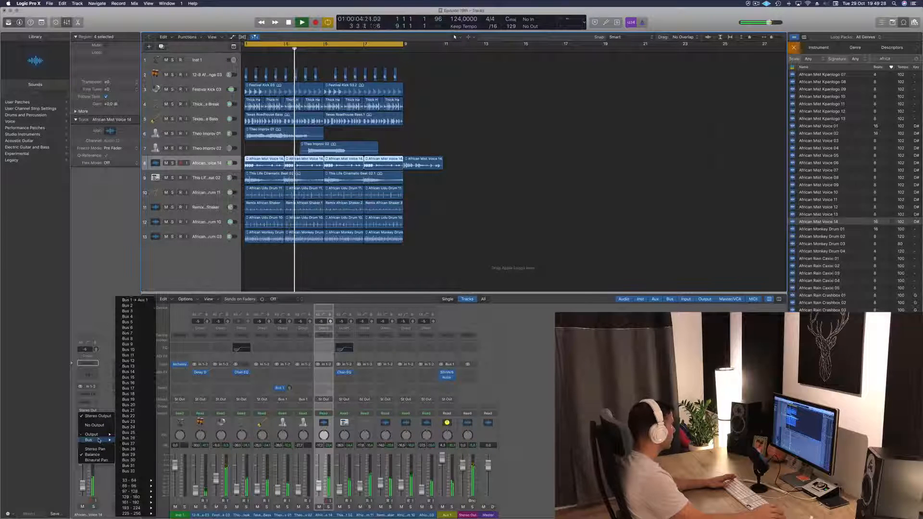
{"action": "left_click", "coordinate": [141, 300]}
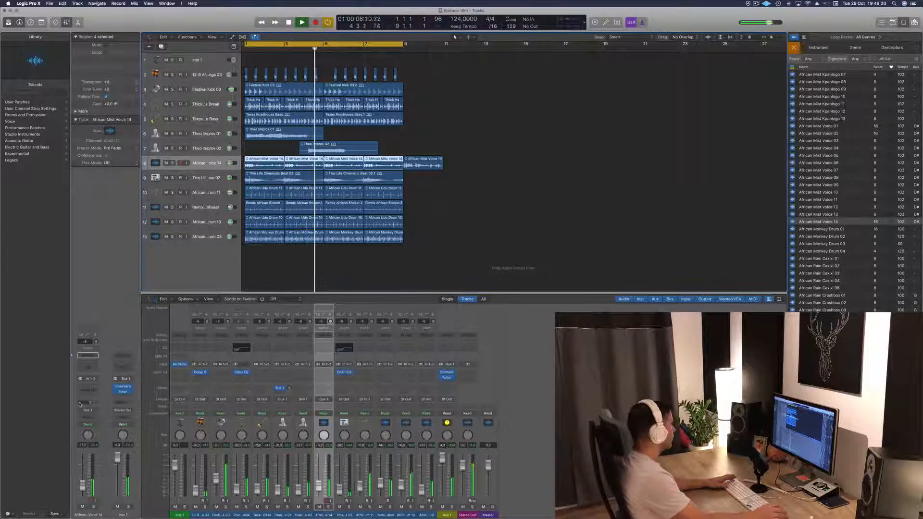
{"action": "key", "text": "Return"}
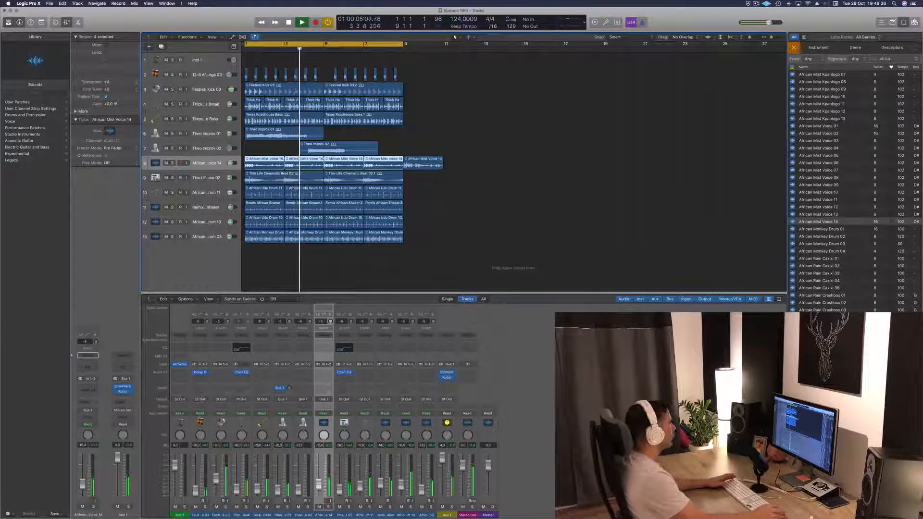
Delete the leftover African Mist Voice 14 region at bar 9.
{"action": "left_click", "coordinate": [483, 178]}
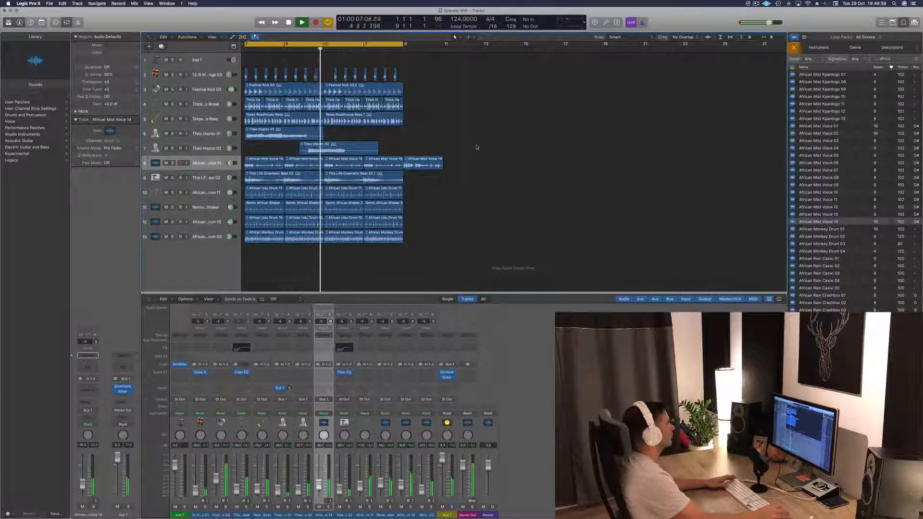
{"action": "left_click", "coordinate": [432, 165]}
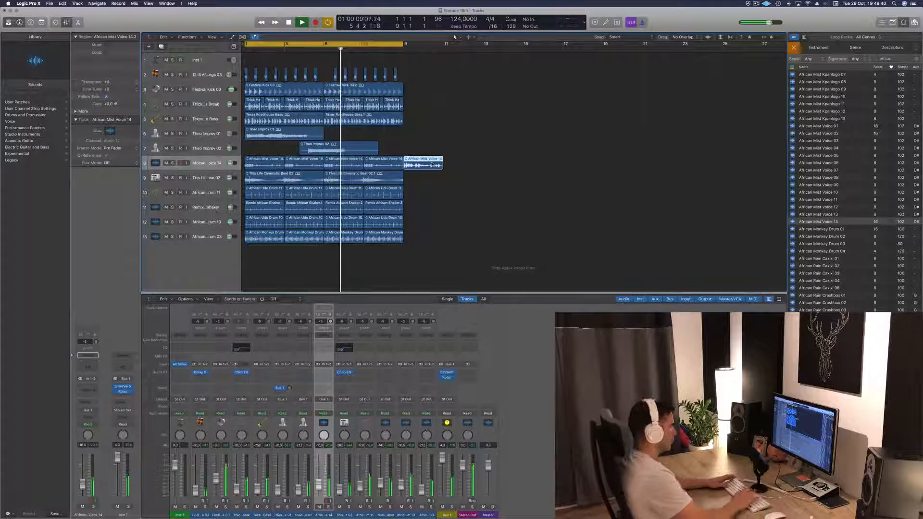
{"action": "key", "text": "BackSpace"}
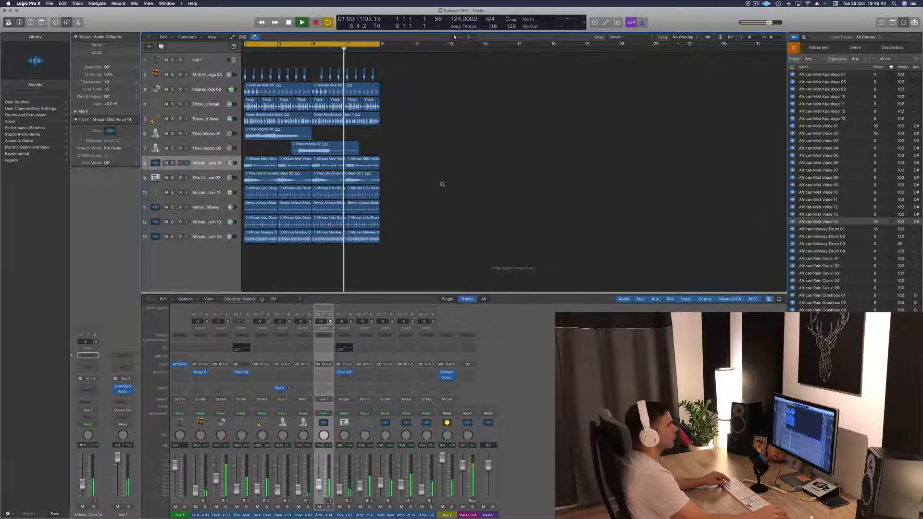
Browse the African loops and audition African Chant Mbira 04, 06, 07 and 11 against the playing arrangement.
{"action": "scroll", "coordinate": [873, 237], "scroll_direction": "down", "scroll_amount": 15}
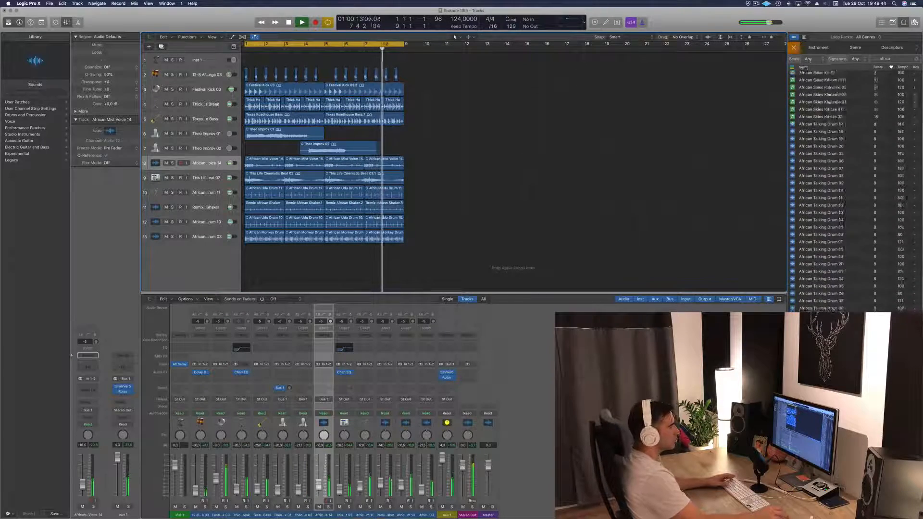
{"action": "scroll", "coordinate": [903, 295], "scroll_direction": "up", "scroll_amount": 10}
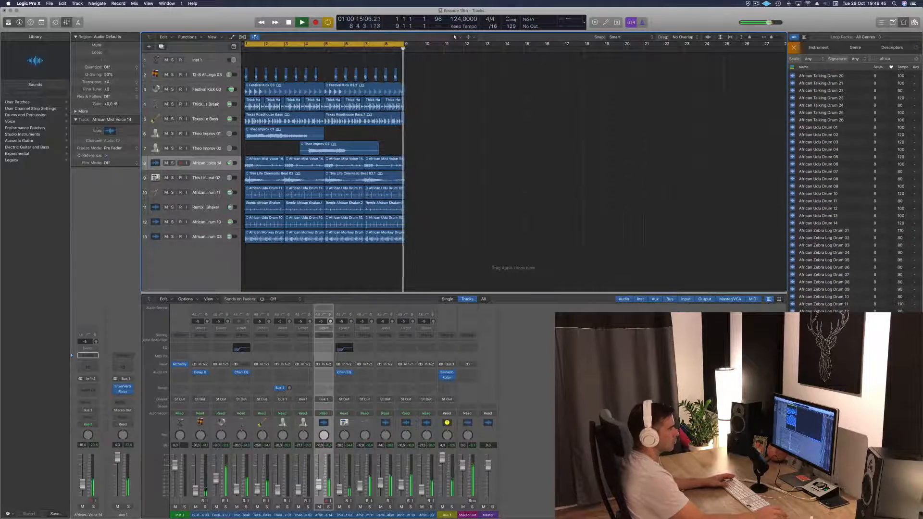
{"action": "scroll", "coordinate": [903, 296], "scroll_direction": "up", "scroll_amount": 15}
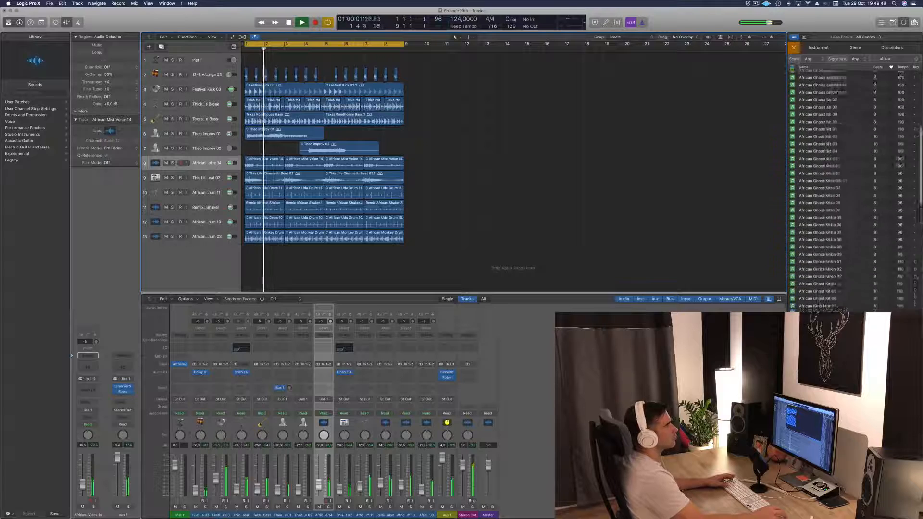
{"action": "left_click", "coordinate": [819, 96]}
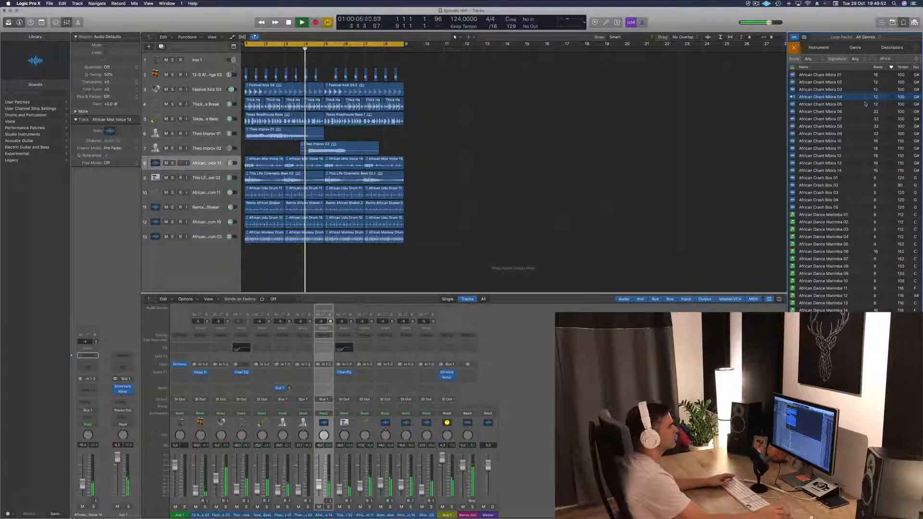
{"action": "left_click", "coordinate": [816, 111]}
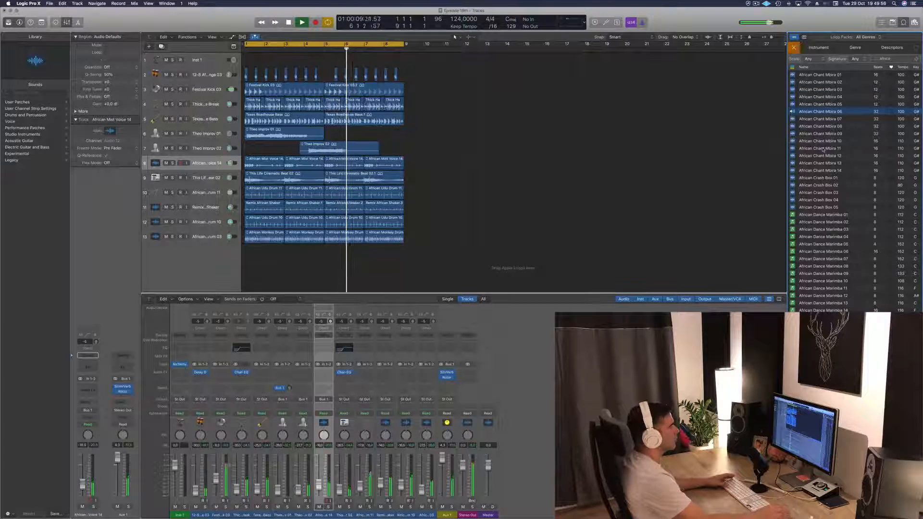
{"action": "left_click", "coordinate": [813, 119]}
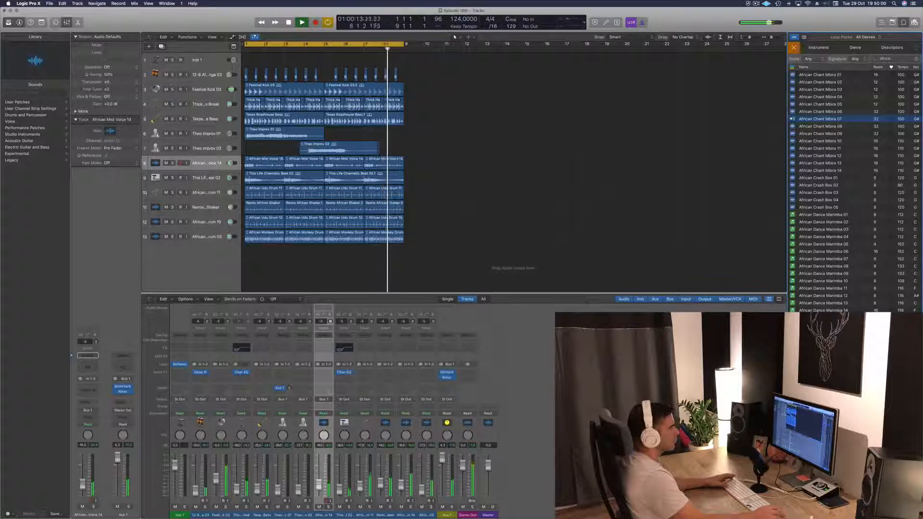
{"action": "left_click", "coordinate": [826, 113]}
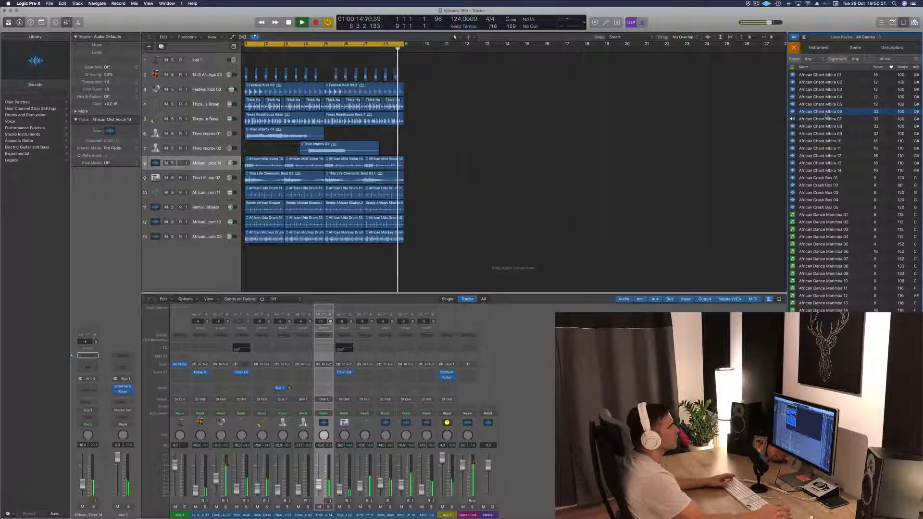
{"action": "left_click", "coordinate": [819, 150]}
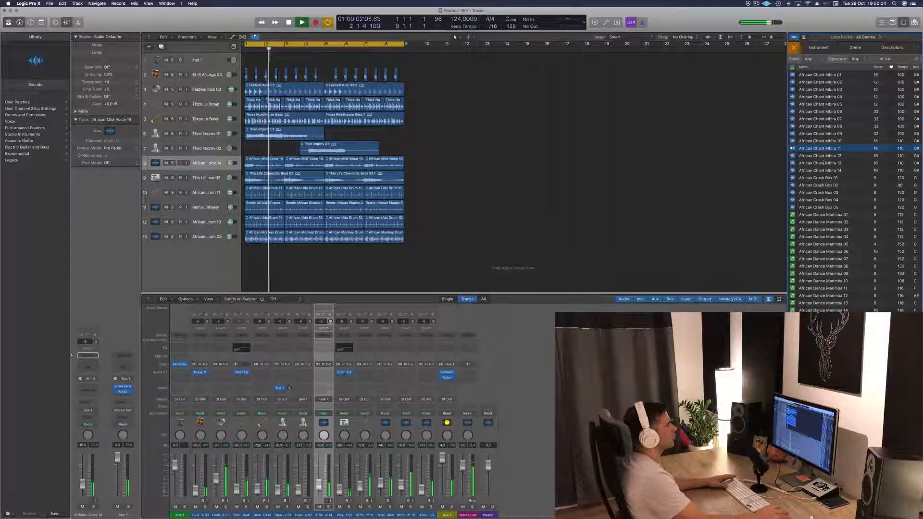
Audition African Crash Box 01, add it on a new track below African Monkey Drum 03 filling all eight bars, and replay from bar 1.
{"action": "left_click", "coordinate": [821, 177]}
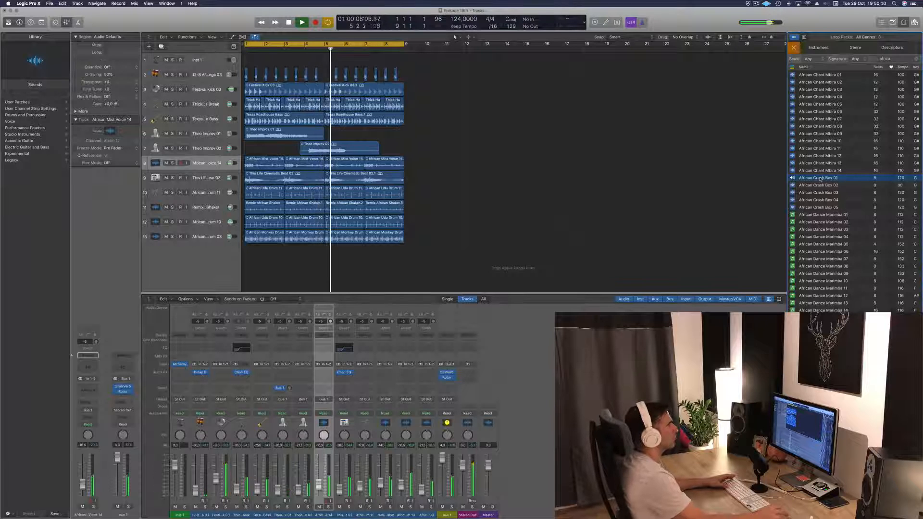
{"action": "left_click_drag", "start_coordinate": [820, 178], "coordinate": [342, 251]}
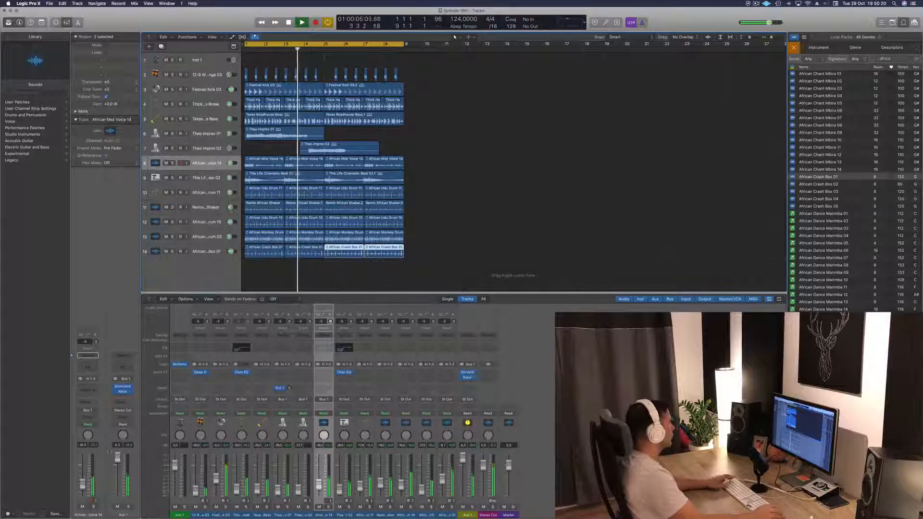
{"action": "key", "text": "space"}
{"action": "key", "text": "space"}
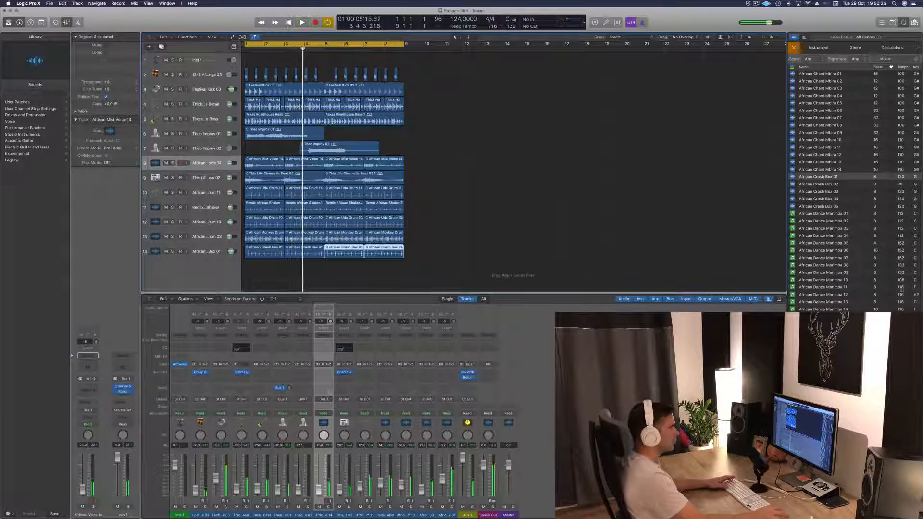
{"action": "left_click", "coordinate": [487, 222]}
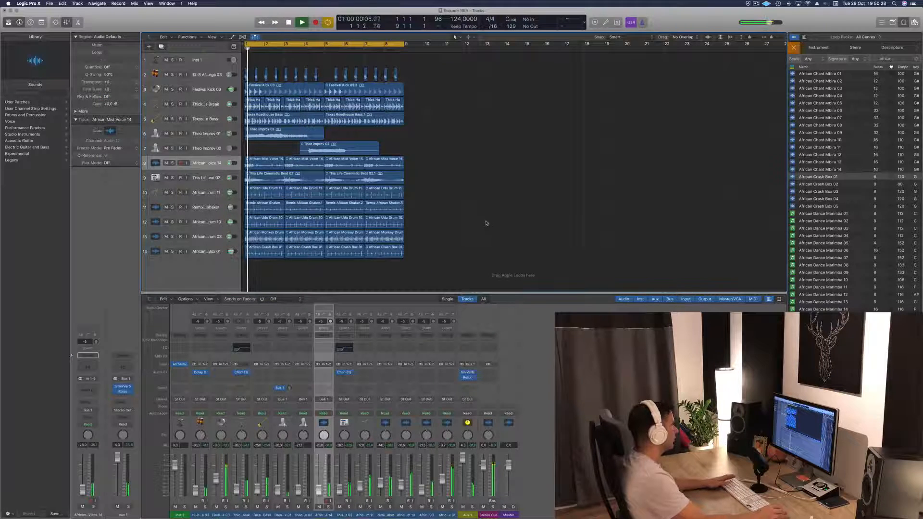
Check the African Crash Box 01 track on its own with solo, and compare it with the full arrangement from bar 1.
{"action": "left_click", "coordinate": [172, 252]}
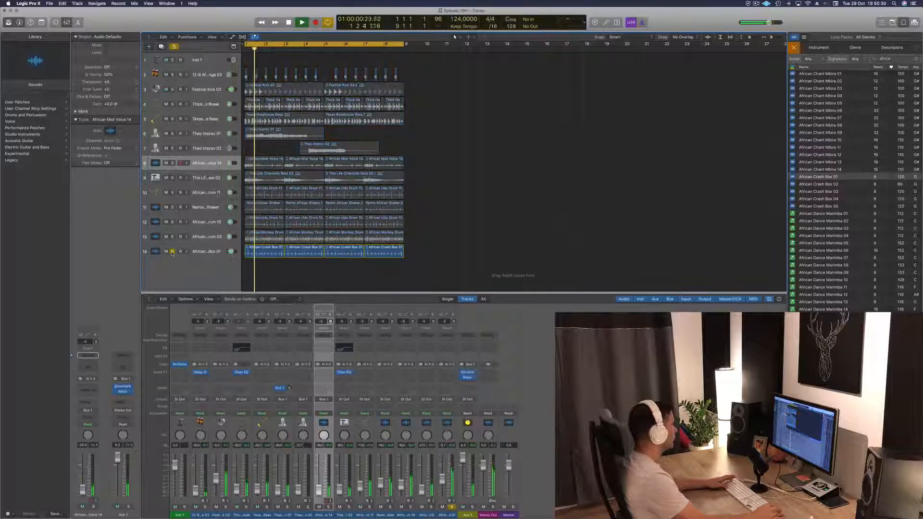
{"action": "left_click", "coordinate": [172, 252]}
{"action": "left_click", "coordinate": [166, 252]}
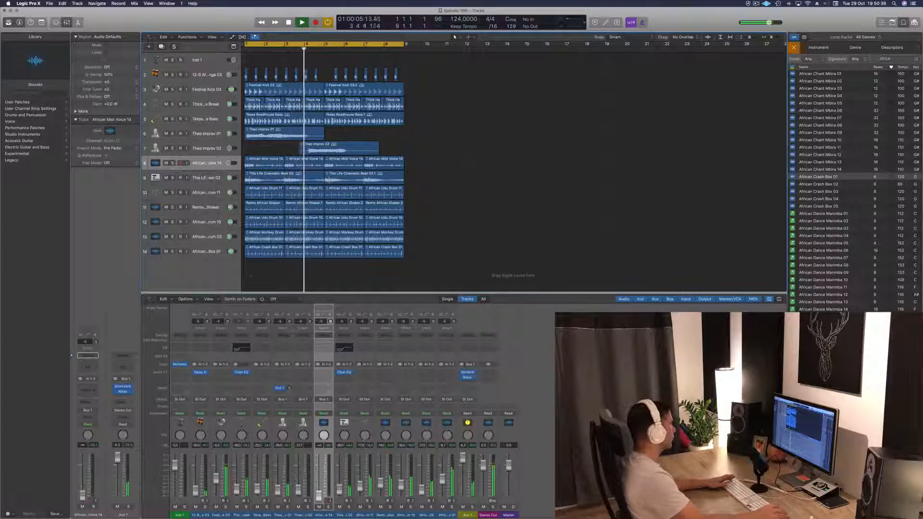
{"action": "key", "text": "Return"}
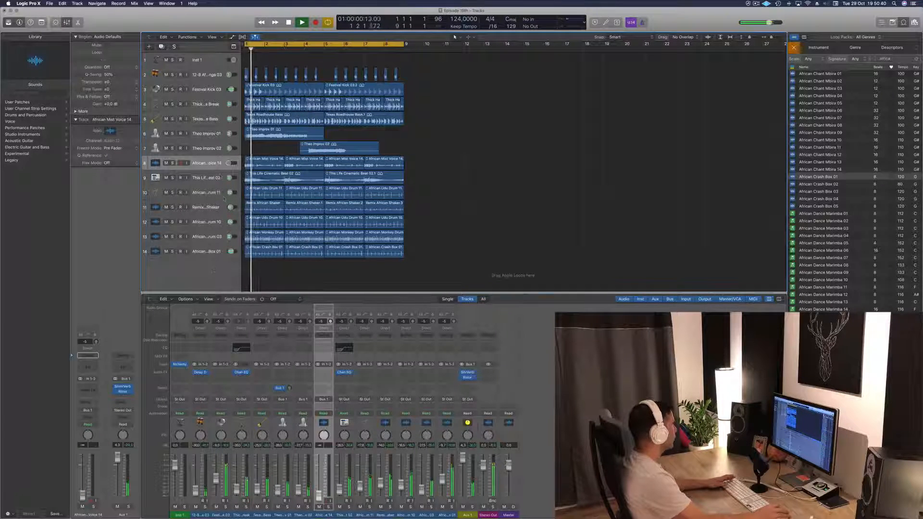
Rebalance the African Mist Voice 14 track and lower the African Crash Box 01 track's volume to about -18 dB.
{"action": "left_click", "coordinate": [212, 166]}
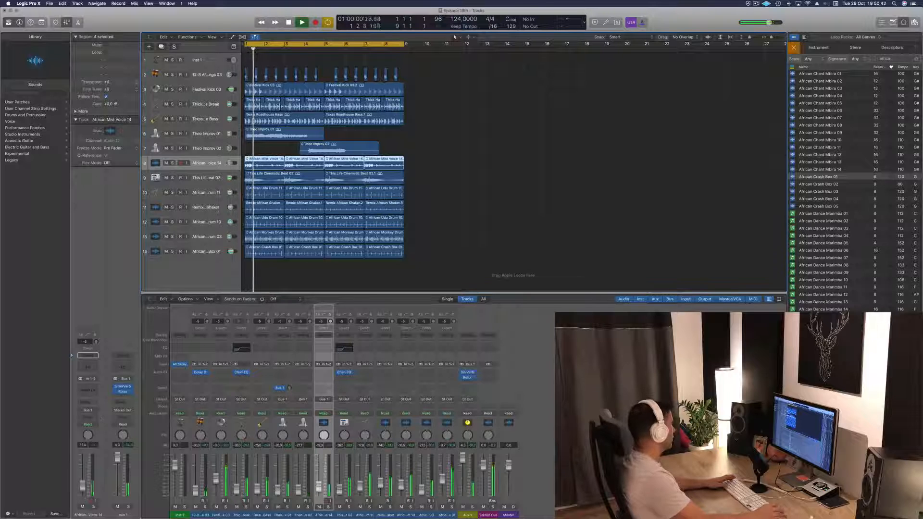
{"action": "left_click", "coordinate": [210, 253]}
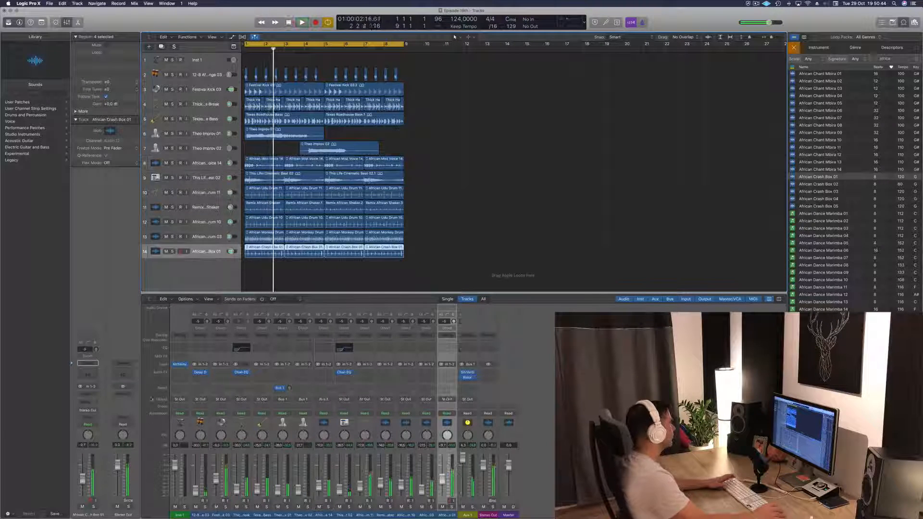
{"action": "key", "text": "Return"}
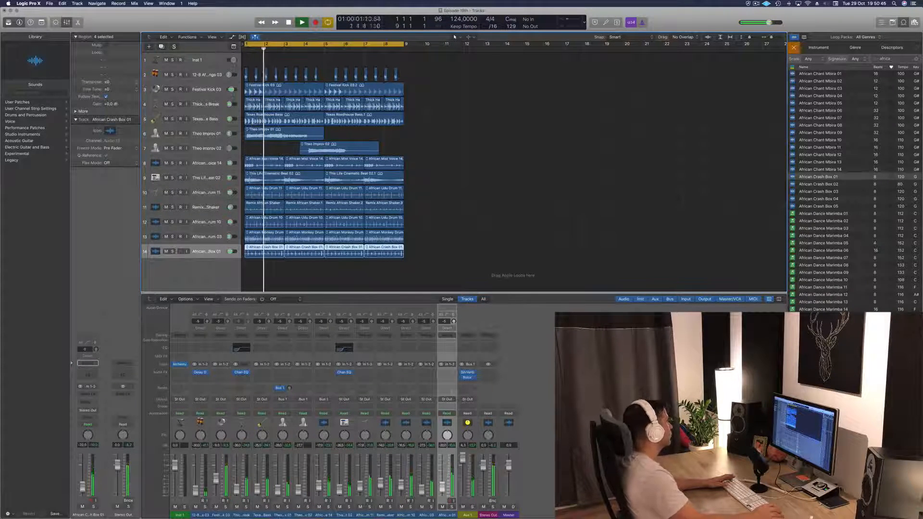
{"action": "left_click", "coordinate": [757, 4]}
{"action": "left_click", "coordinate": [769, 17]}
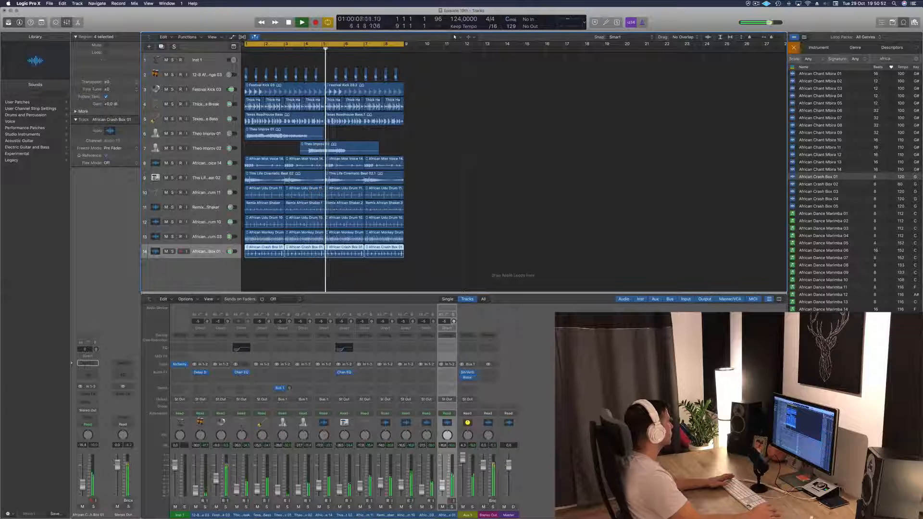
{"action": "left_click", "coordinate": [495, 206]}
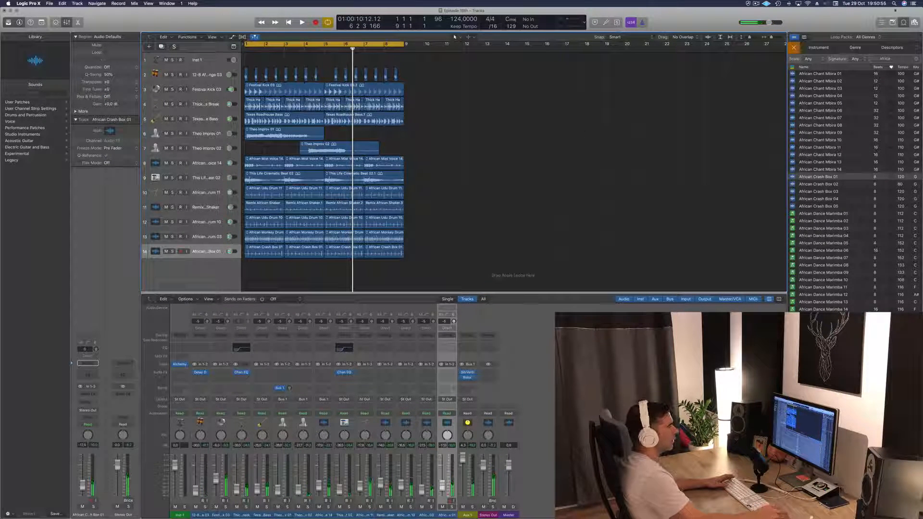
Search the loops for "organ" and audition the 2-Step Poolside, Arcade Dreams Choppy, Big Hall and Blue Jazz organ loops over the arrangement.
{"action": "left_click_drag", "start_coordinate": [899, 59], "coordinate": [846, 59]}
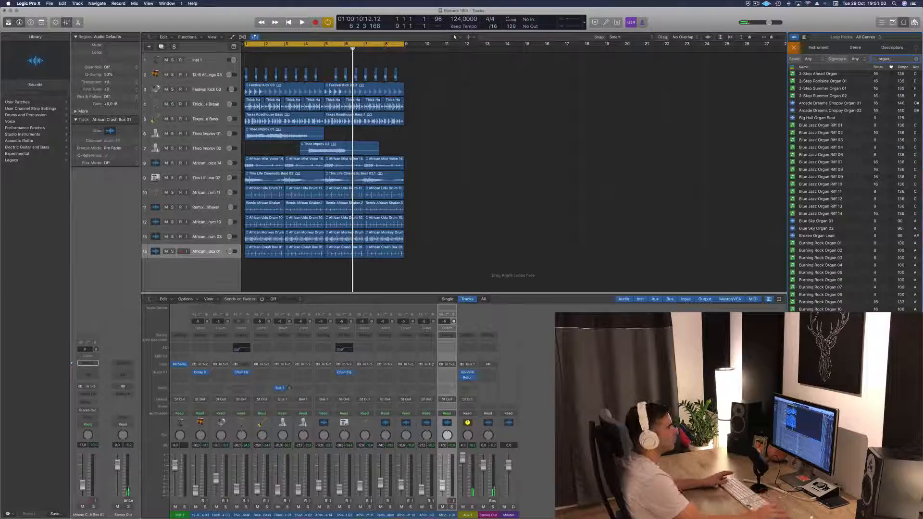
{"action": "left_click", "coordinate": [502, 172]}
{"action": "key", "text": "space"}
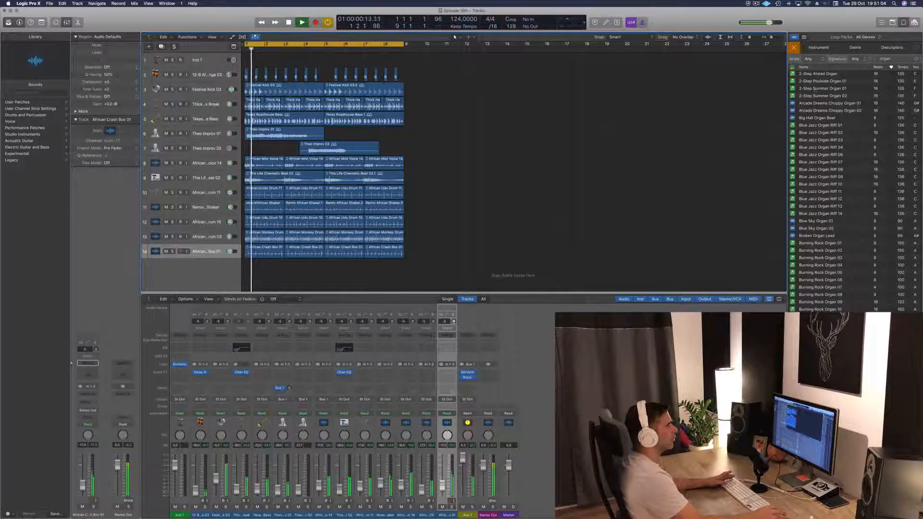
{"action": "left_click", "coordinate": [820, 81]}
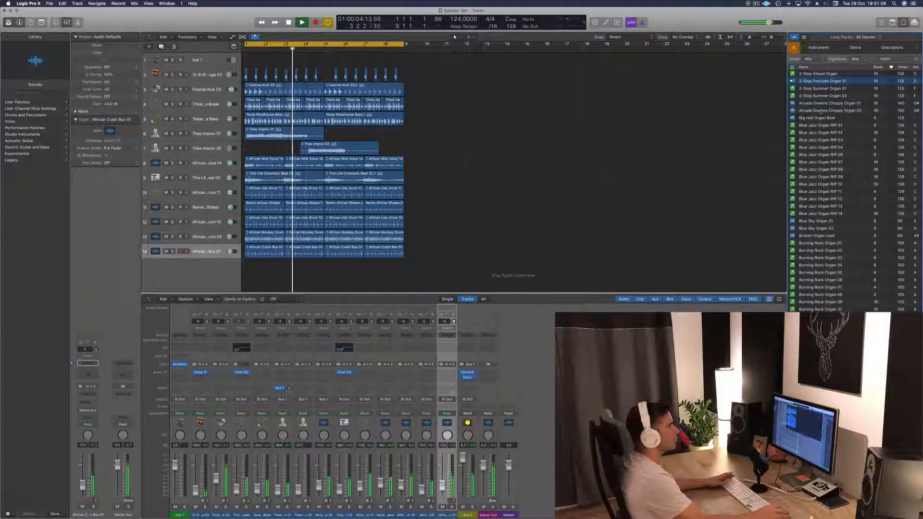
{"action": "left_click", "coordinate": [815, 103]}
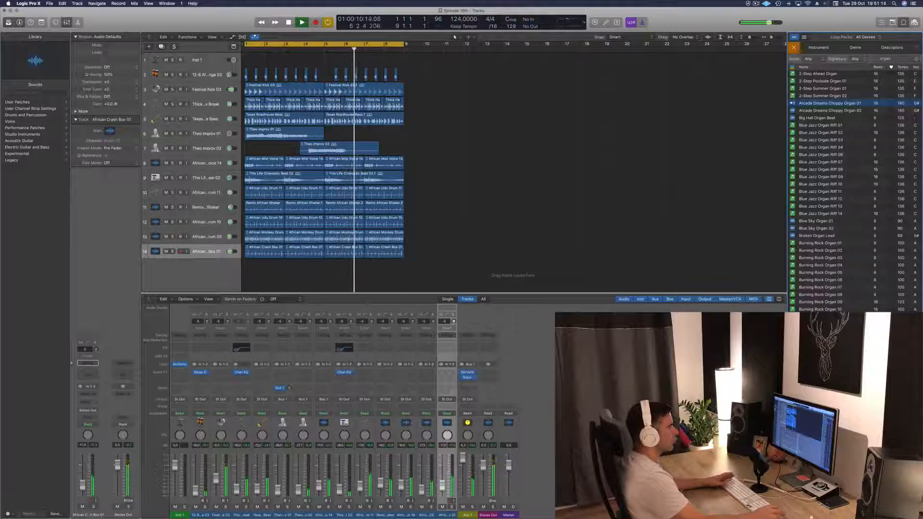
{"action": "left_click", "coordinate": [813, 118]}
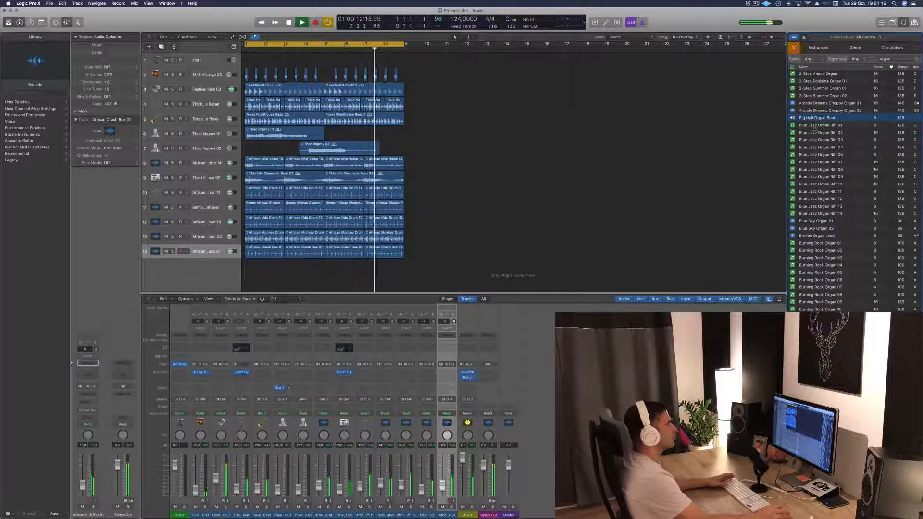
{"action": "left_click", "coordinate": [812, 125]}
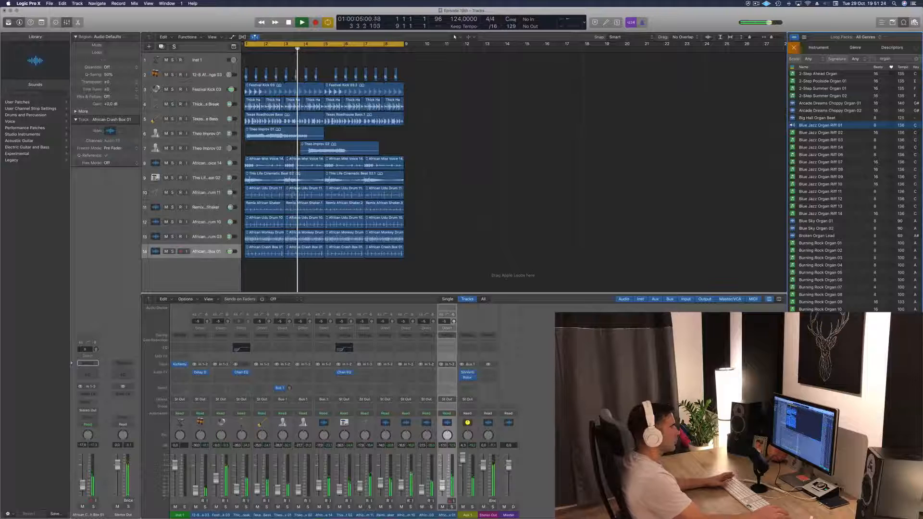
{"action": "left_click", "coordinate": [821, 133]}
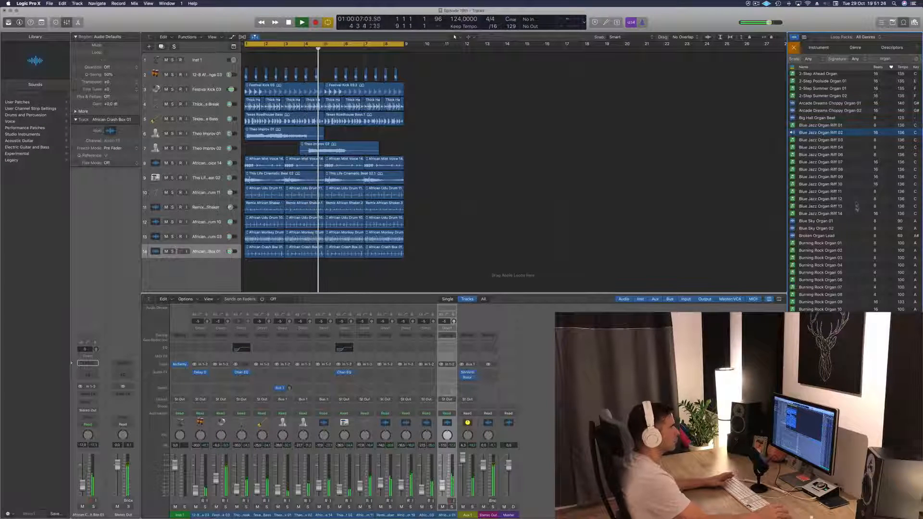
Audition Burning Rock Organ 01, 03 and 04, Club Organic Music and DnB Eerie Organ against the playing arrangement.
{"action": "left_click", "coordinate": [821, 243]}
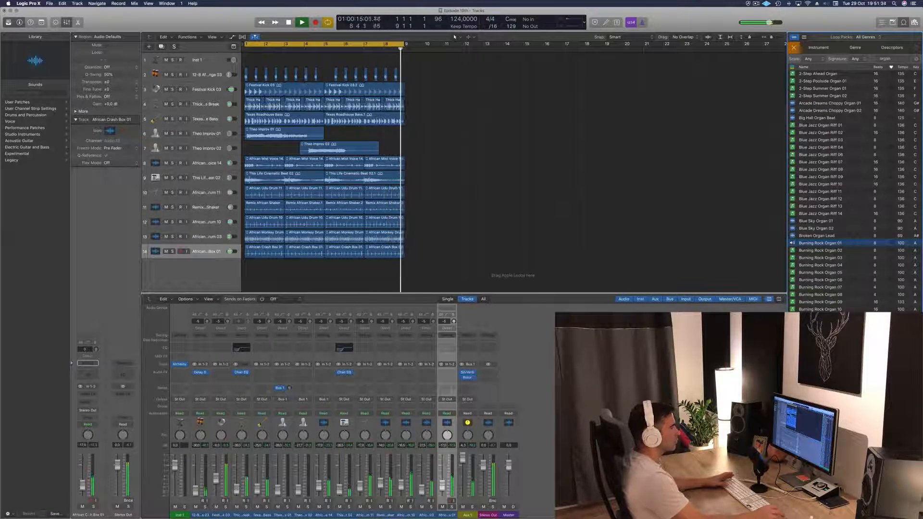
{"action": "left_click", "coordinate": [828, 258]}
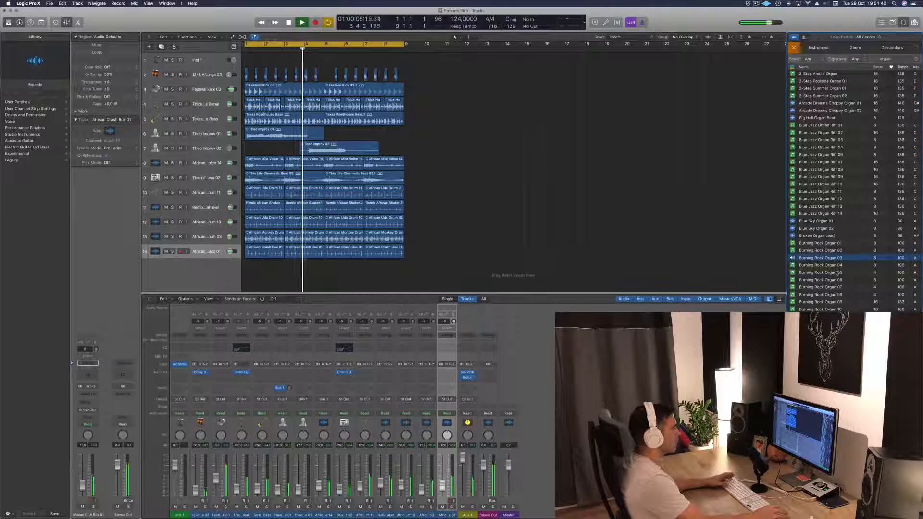
{"action": "left_click", "coordinate": [827, 267]}
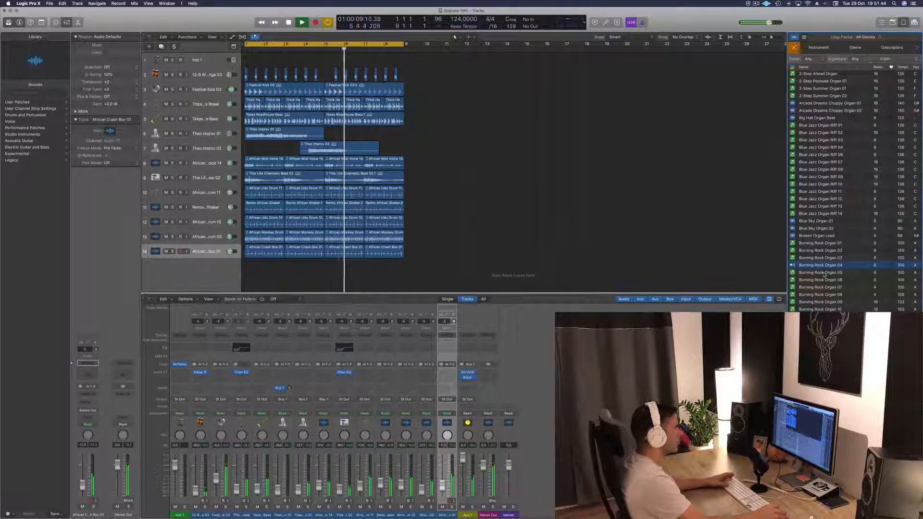
{"action": "scroll", "coordinate": [875, 274], "scroll_direction": "down", "scroll_amount": 1}
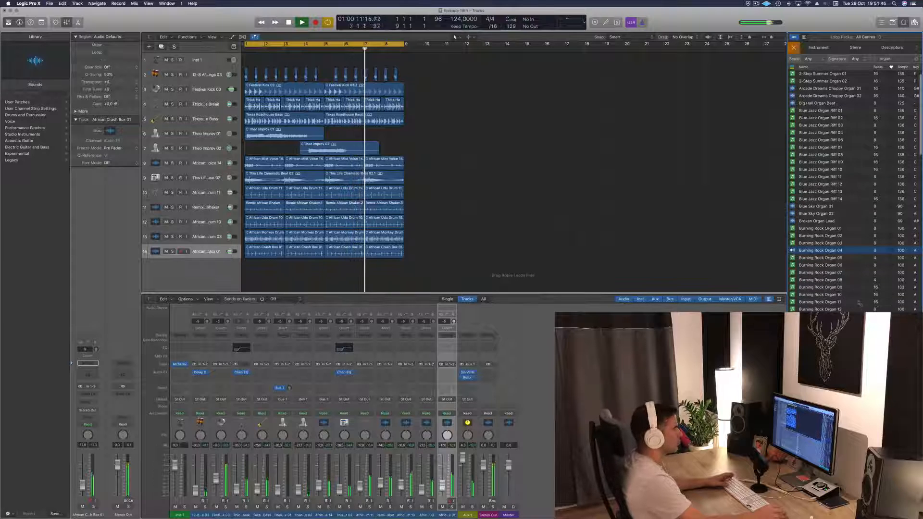
{"action": "left_click", "coordinate": [868, 319]}
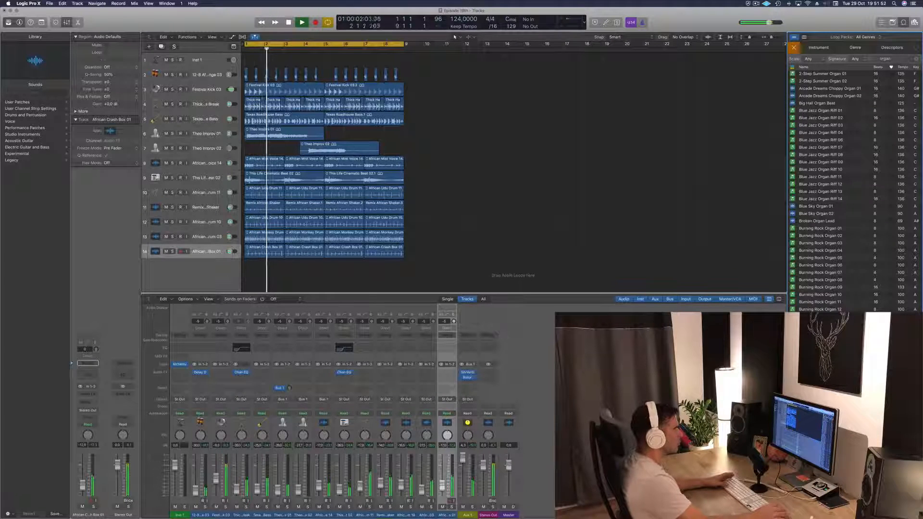
{"action": "scroll", "coordinate": [851, 193], "scroll_direction": "down", "scroll_amount": 15}
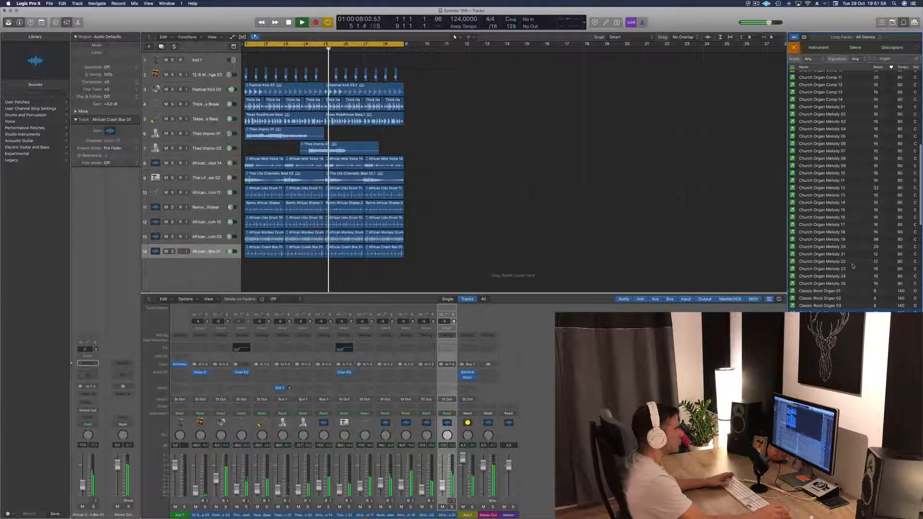
{"action": "scroll", "coordinate": [853, 265], "scroll_direction": "down", "scroll_amount": 2}
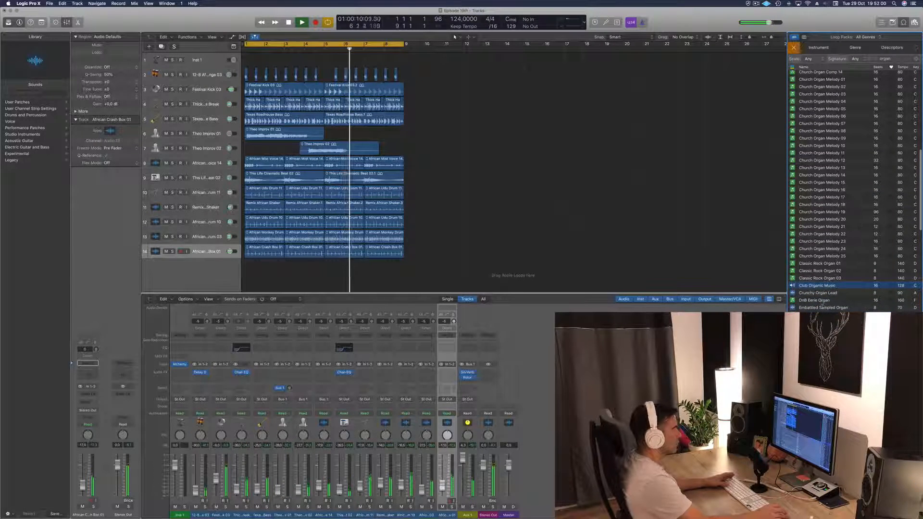
{"action": "left_click", "coordinate": [813, 301]}
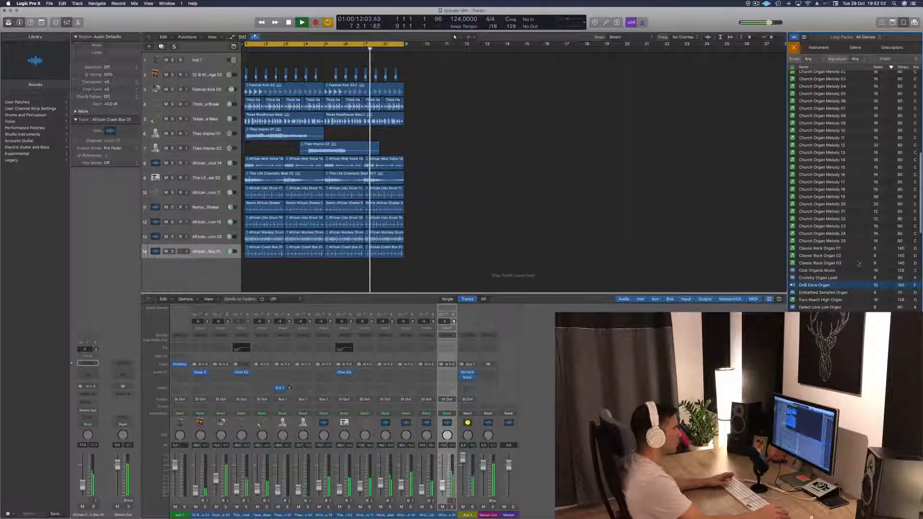
Audition the Euro Reach High Organ, Garage Chunk Organ 01 and 02 and Garage Fluid Organ 01 loops against the playing arrangement.
{"action": "scroll", "coordinate": [852, 265], "scroll_direction": "down", "scroll_amount": 3}
{"action": "left_click", "coordinate": [842, 268]}
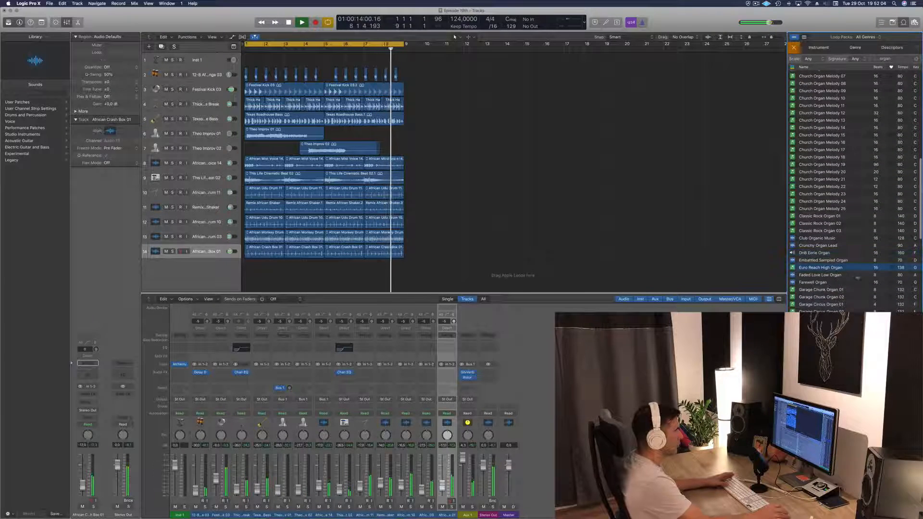
{"action": "scroll", "coordinate": [861, 299], "scroll_direction": "down", "scroll_amount": 1}
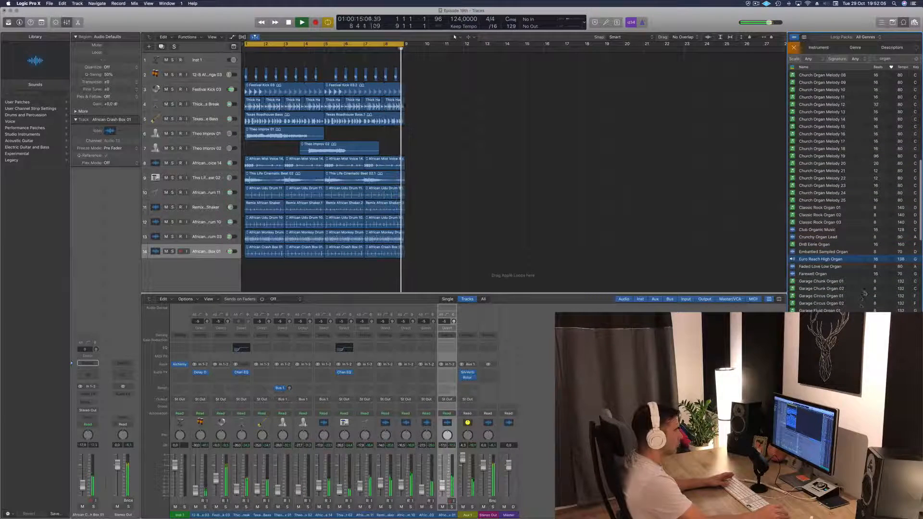
{"action": "left_click", "coordinate": [832, 283]}
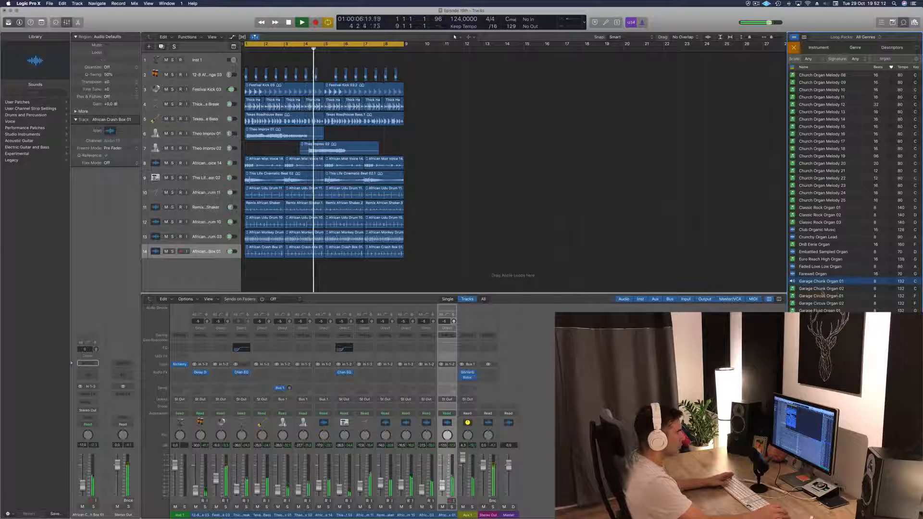
{"action": "left_click", "coordinate": [822, 289]}
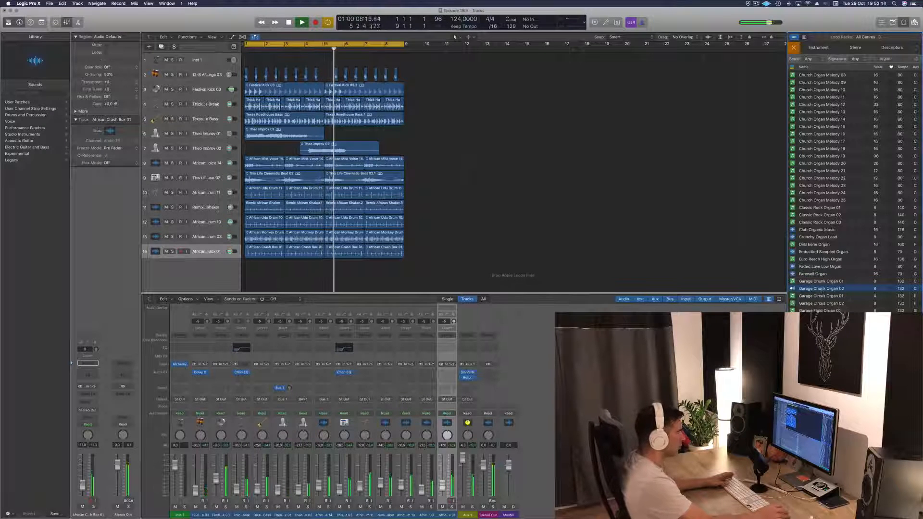
{"action": "left_click", "coordinate": [840, 311]}
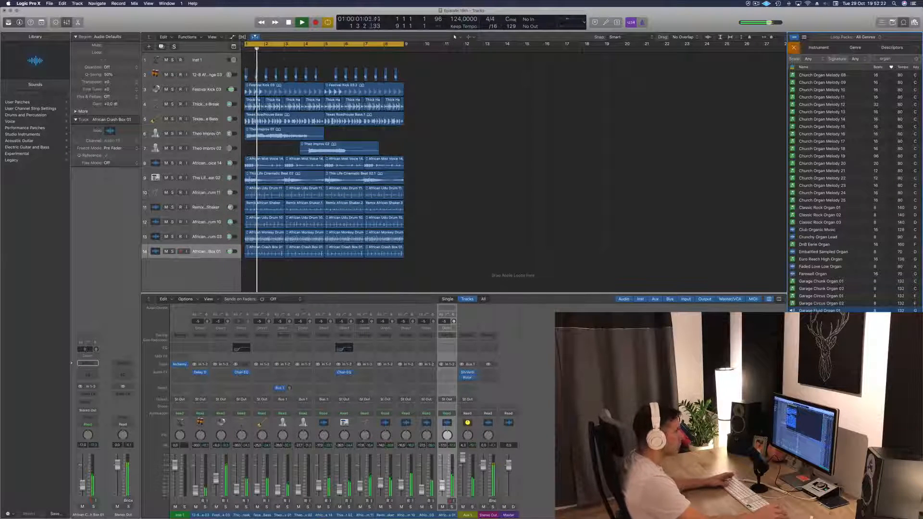
Try Garage Fluid Organ 01 on a new track at bar 1 with all its notes transposed down an octave.
{"action": "left_click_drag", "start_coordinate": [818, 311], "coordinate": [248, 282]}
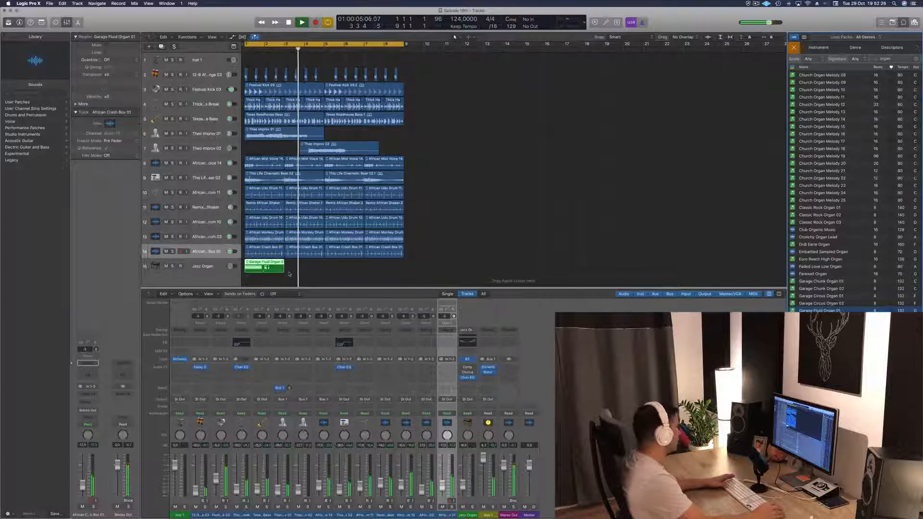
{"action": "double_click", "coordinate": [257, 263]}
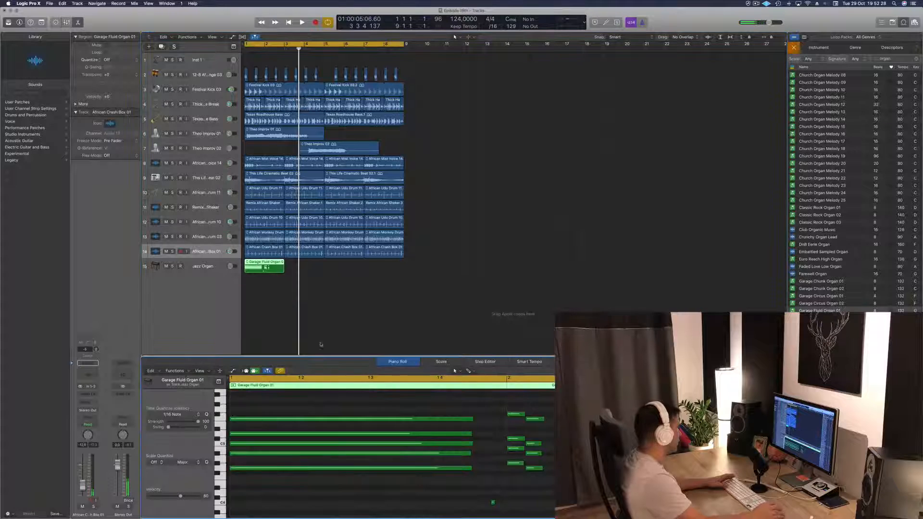
{"action": "key", "text": "super+a"}
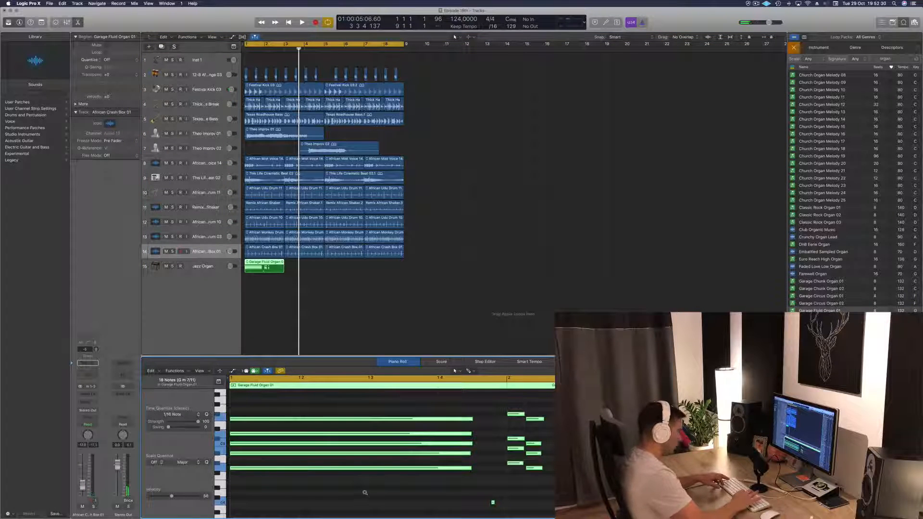
{"action": "scroll", "coordinate": [365, 493], "scroll_direction": "up", "scroll_amount": 3}
{"action": "key", "text": "space"}
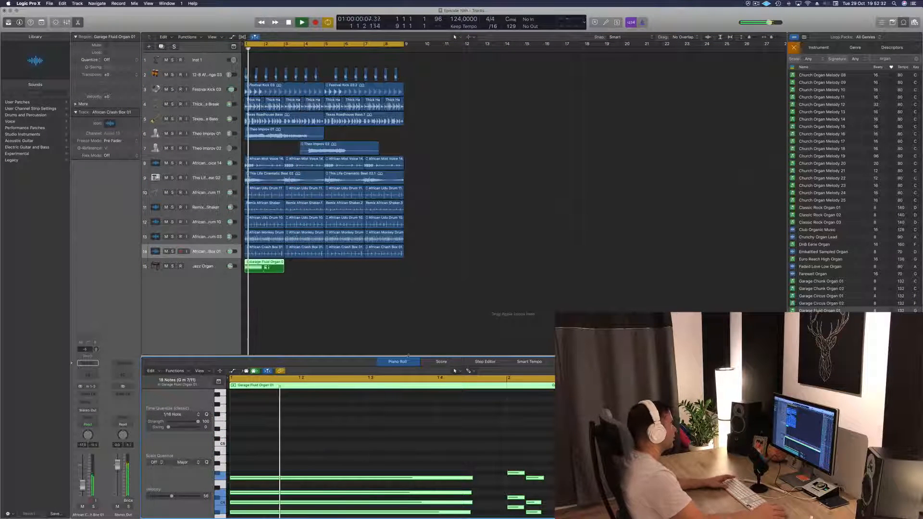
Delete the Garage Fluid Organ 01 region from the Jazz Organ track.
{"action": "left_click", "coordinate": [329, 275]}
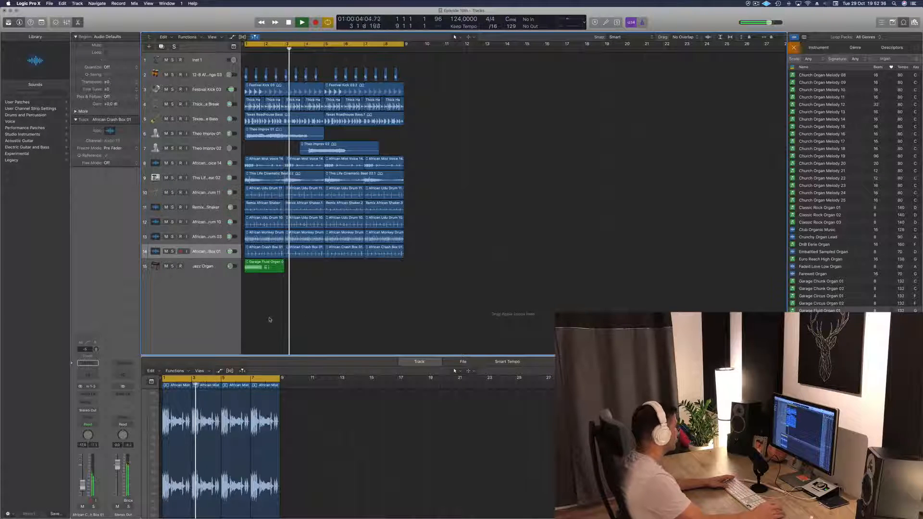
{"action": "left_click", "coordinate": [266, 272]}
{"action": "key", "text": "Delete"}
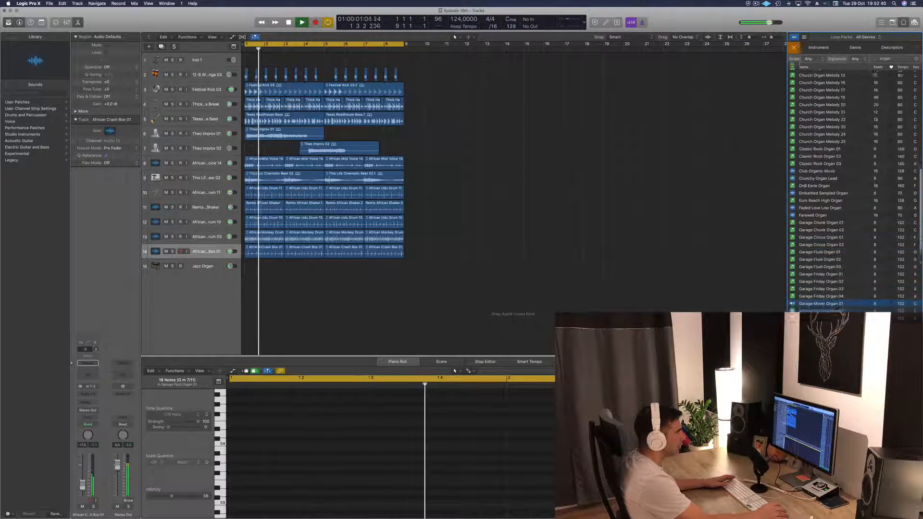
Audition more garage and house organ loops, including House Dirty Organ 01, over the arrangement and restart playback from bar 1.
{"action": "scroll", "coordinate": [817, 270], "scroll_direction": "down", "scroll_amount": 5}
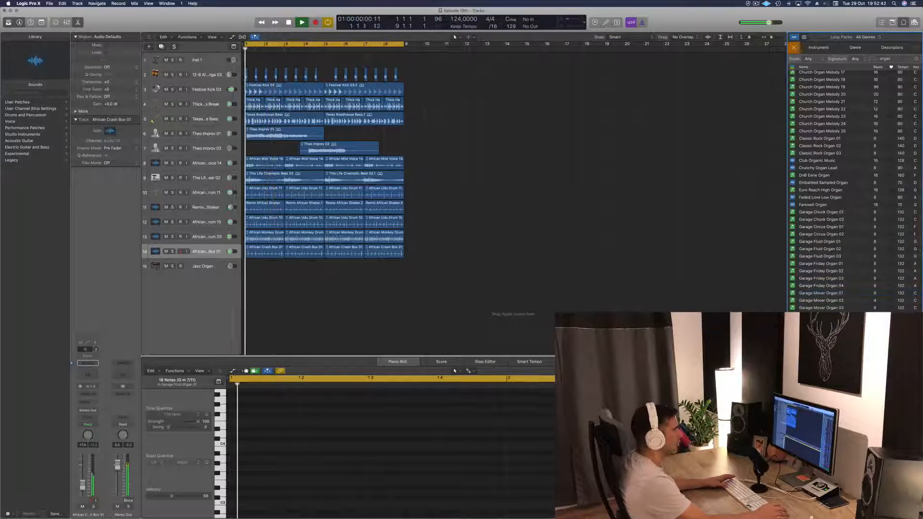
{"action": "scroll", "coordinate": [854, 192], "scroll_direction": "down", "scroll_amount": 3}
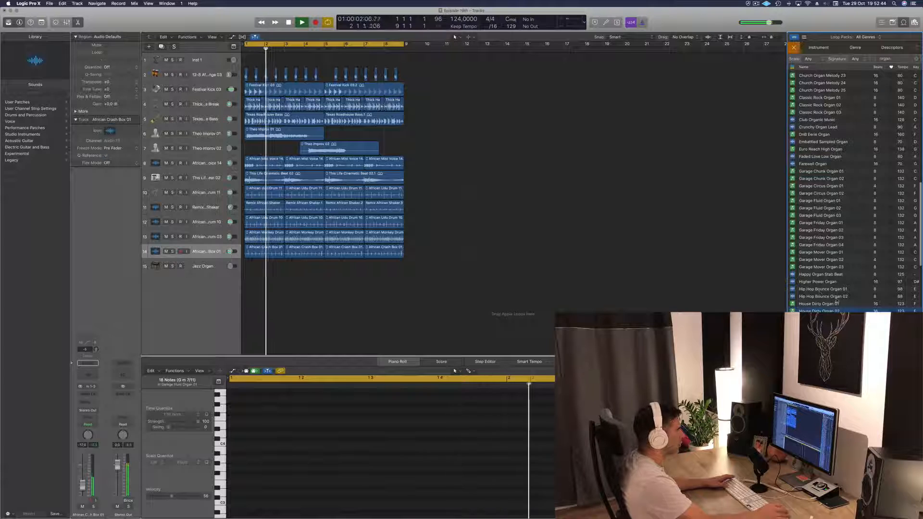
{"action": "left_click", "coordinate": [819, 304]}
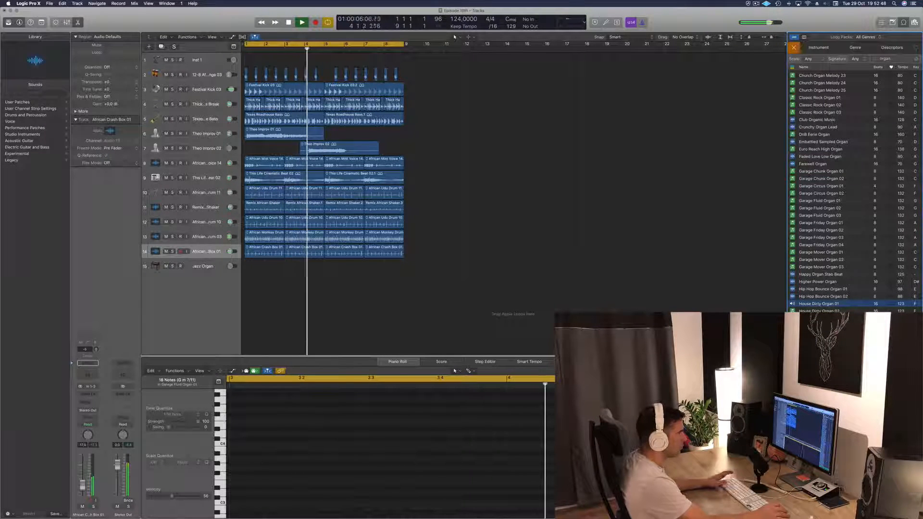
{"action": "scroll", "coordinate": [819, 308], "scroll_direction": "down", "scroll_amount": 1}
{"action": "left_click", "coordinate": [819, 317]}
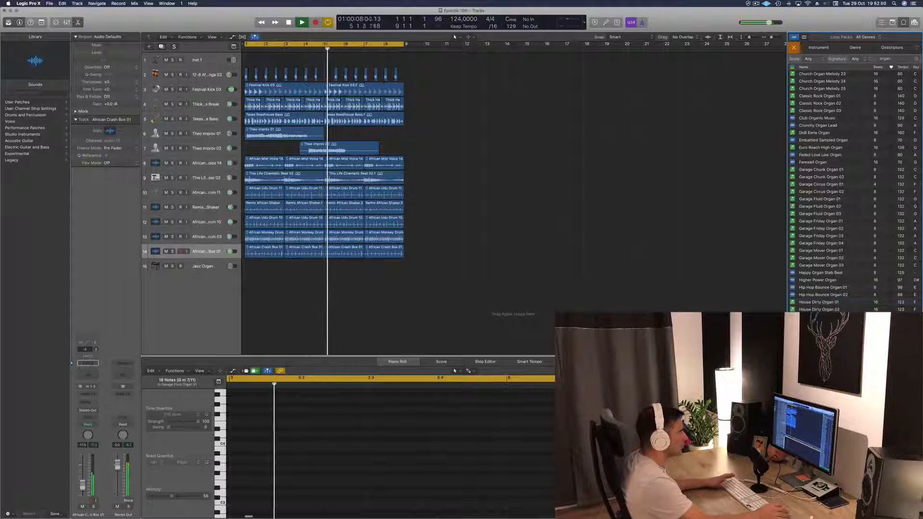
{"action": "key", "text": "Return"}
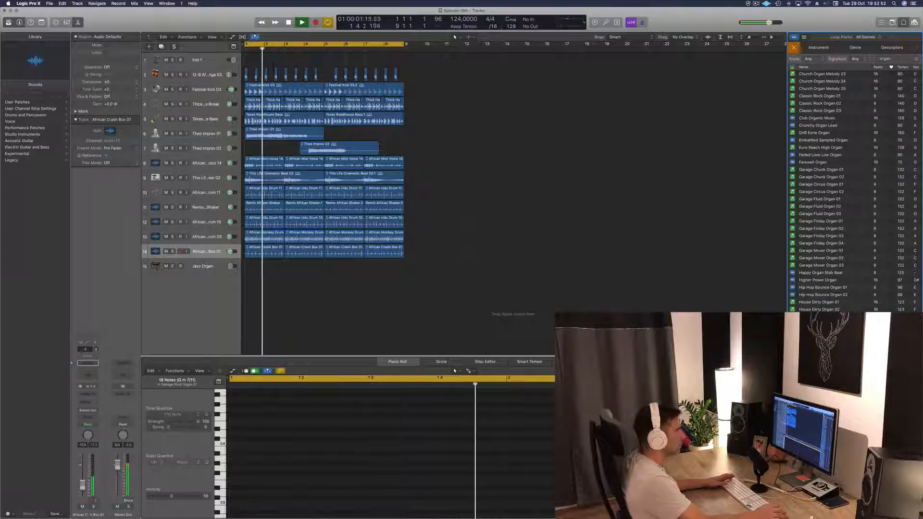
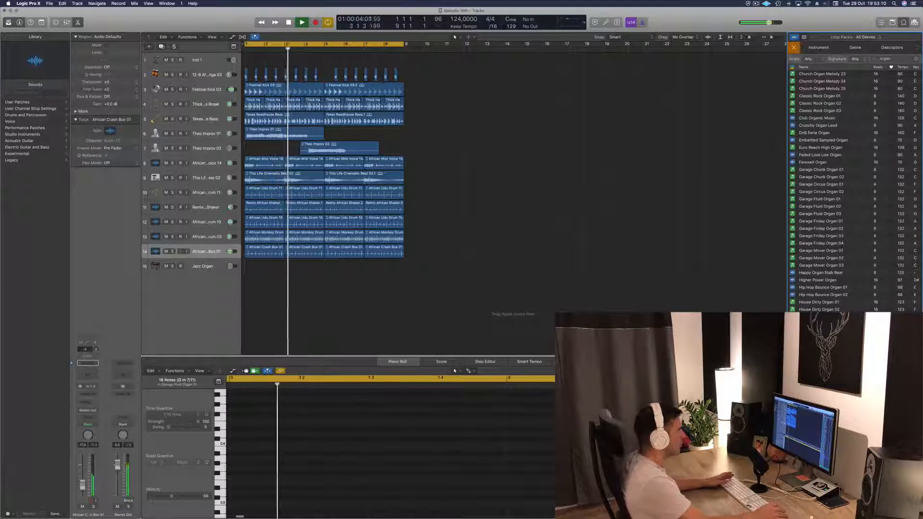
Place the House Searing Organ 05 loop at bar 1 on the organ track below African Crash Box 01 and play it.
{"action": "left_click_drag", "start_coordinate": [820, 361], "coordinate": [244, 272]}
{"action": "left_click", "coordinate": [210, 269]}
{"action": "key", "text": "space"}
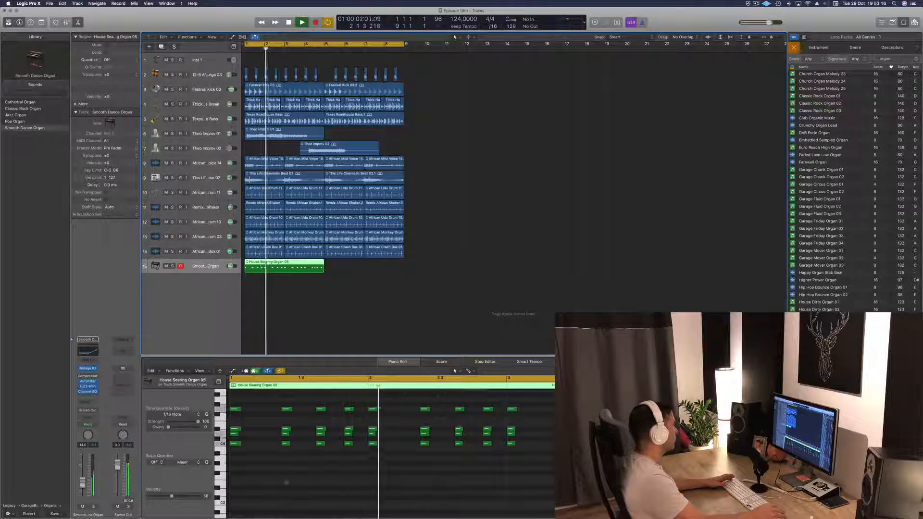
Transpose all notes of the House Searing Organ 05 region down one octave and listen to them in the arrangement.
{"action": "left_click", "coordinate": [336, 474]}
{"action": "key", "text": "space"}
{"action": "key", "text": "super+a"}
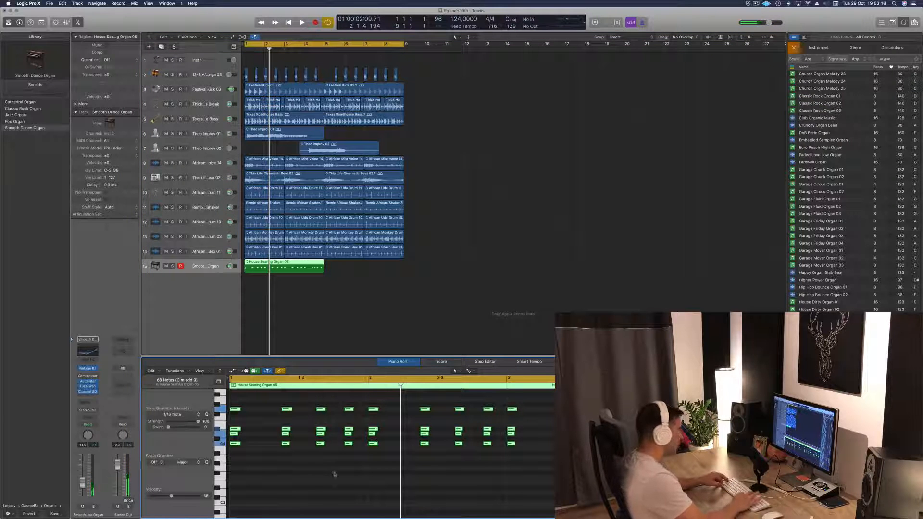
{"action": "key", "text": "alt+shift+Down"}
{"action": "key", "text": "space"}
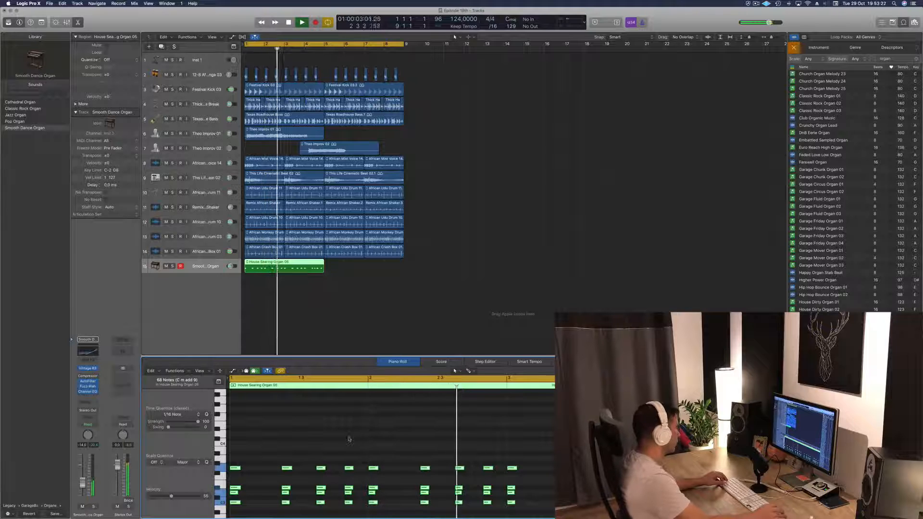
Try the House Searing Organ 05 notes another octave lower, playing from bar 1.
{"action": "scroll", "coordinate": [349, 440], "scroll_direction": "down", "scroll_amount": 5}
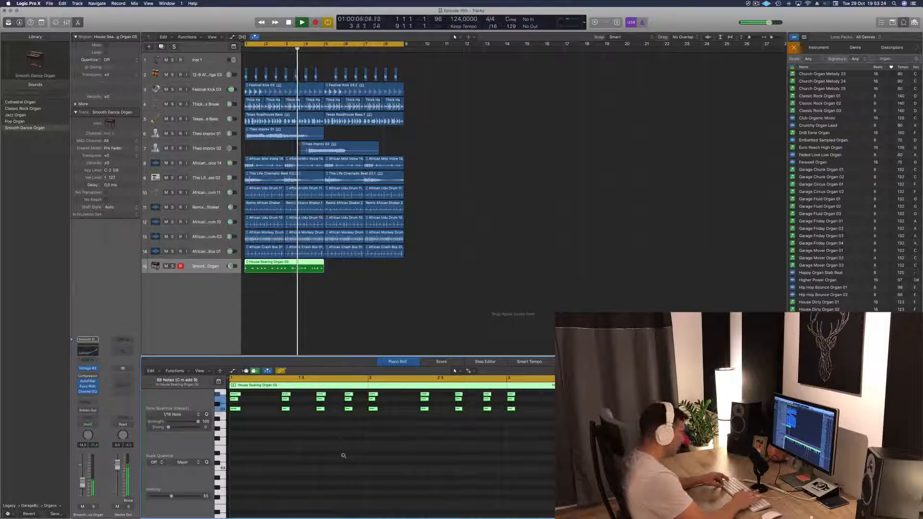
{"action": "key", "text": "alt+shift+Down"}
{"action": "key", "text": "Return"}
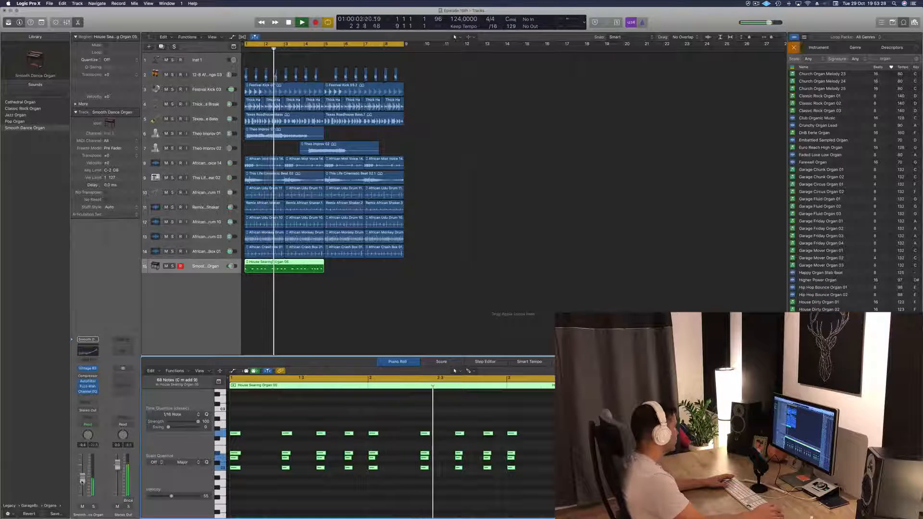
Transpose the House Searing Organ 05 notes back up two octaves and replay the arrangement from bar 1.
{"action": "key", "text": "alt+shift+Up"}
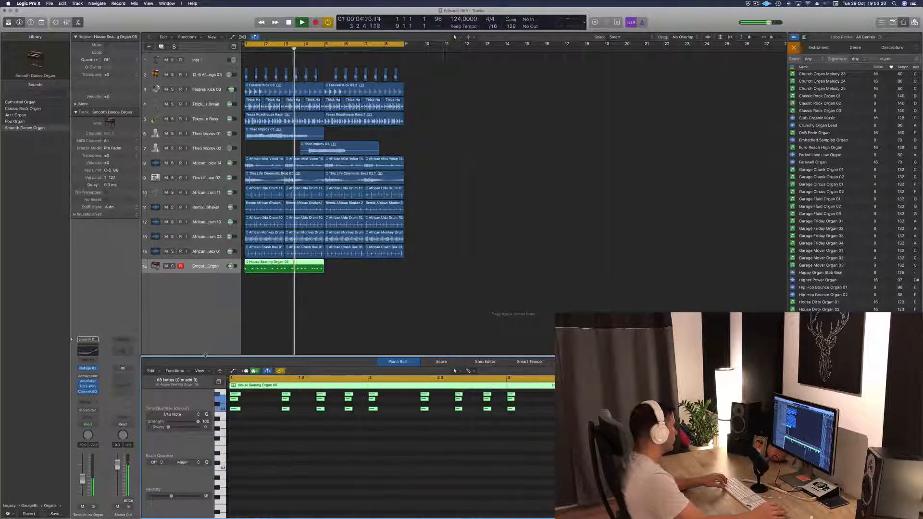
{"action": "key", "text": "alt+shift+Up"}
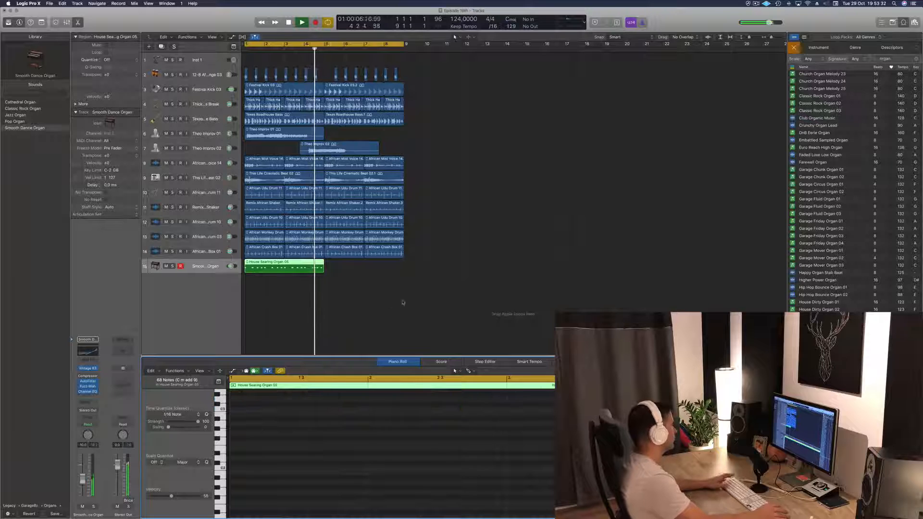
{"action": "key", "text": "Return"}
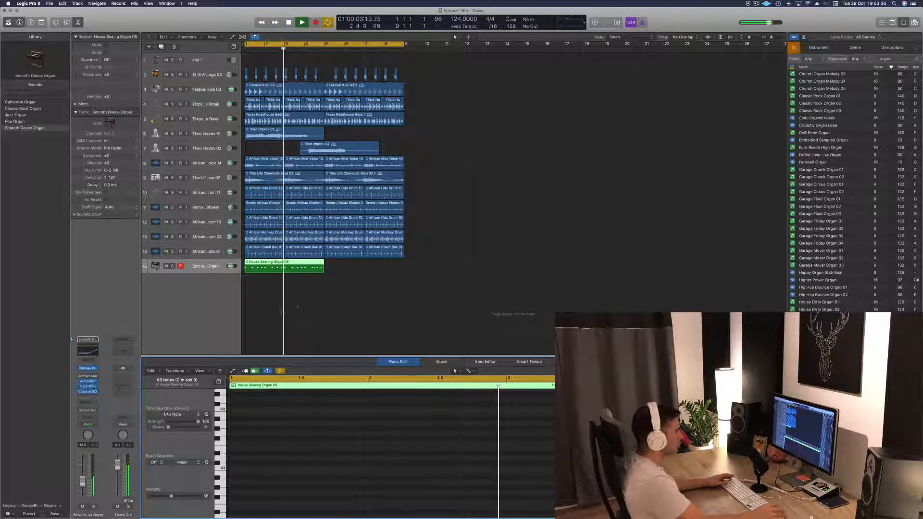
Find the Island Reggae Organ loops and audition Island Reggae Organ 01 with the arrangement playing from bar 1.
{"action": "scroll", "coordinate": [847, 300], "scroll_direction": "down", "scroll_amount": 8}
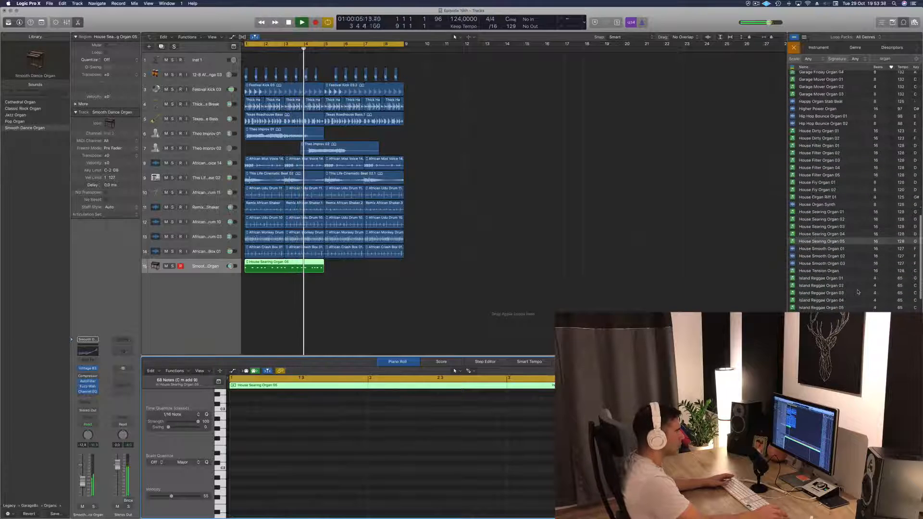
{"action": "scroll", "coordinate": [859, 292], "scroll_direction": "down", "scroll_amount": 1}
{"action": "left_click", "coordinate": [823, 270]}
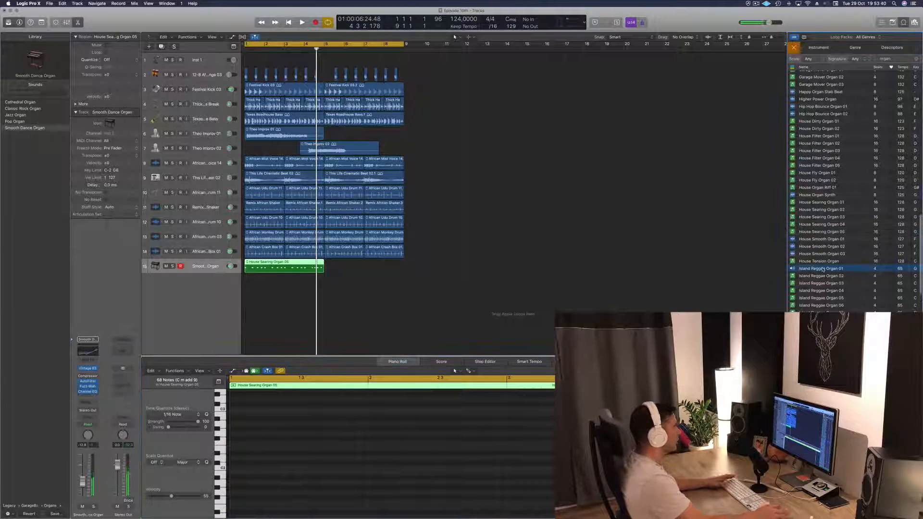
{"action": "key", "text": "space"}
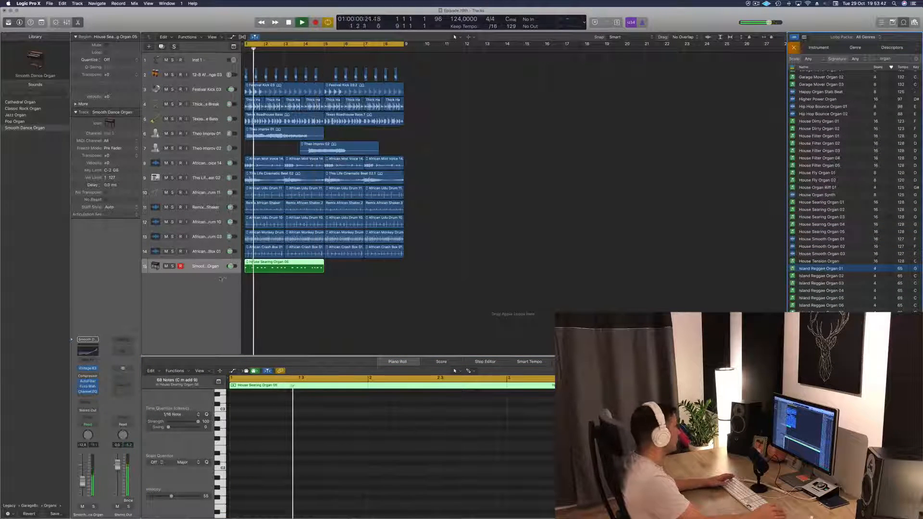
Mute the Smooth Dance Organ track and audition Island Reggae Organ 02 and 03 over the arrangement.
{"action": "left_click", "coordinate": [166, 267]}
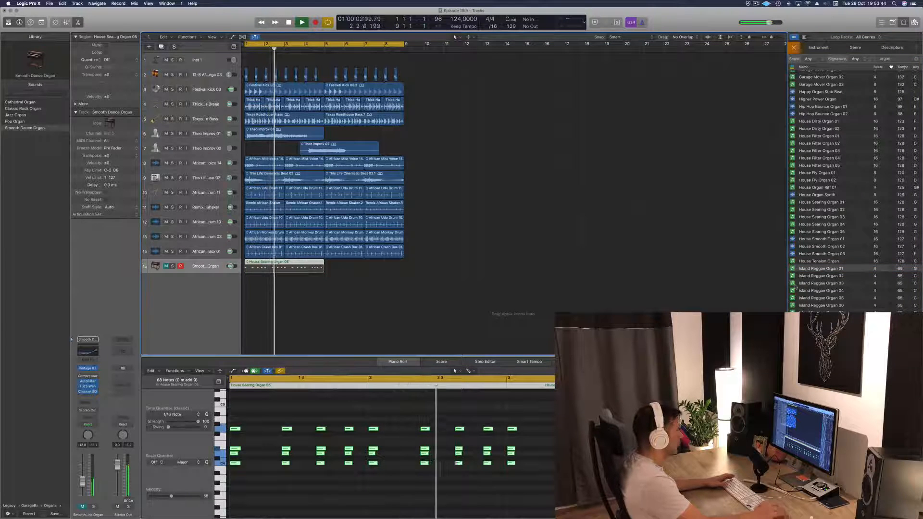
{"action": "left_click", "coordinate": [816, 276]}
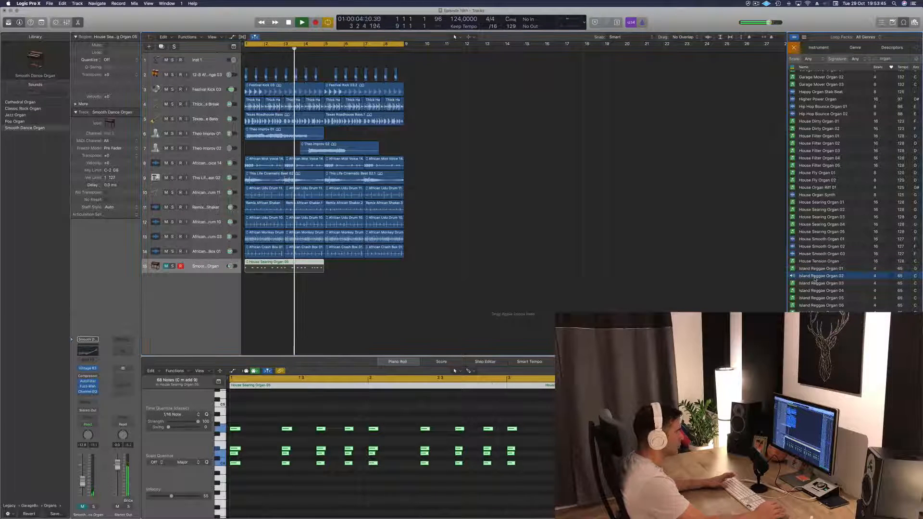
{"action": "left_click", "coordinate": [816, 283]}
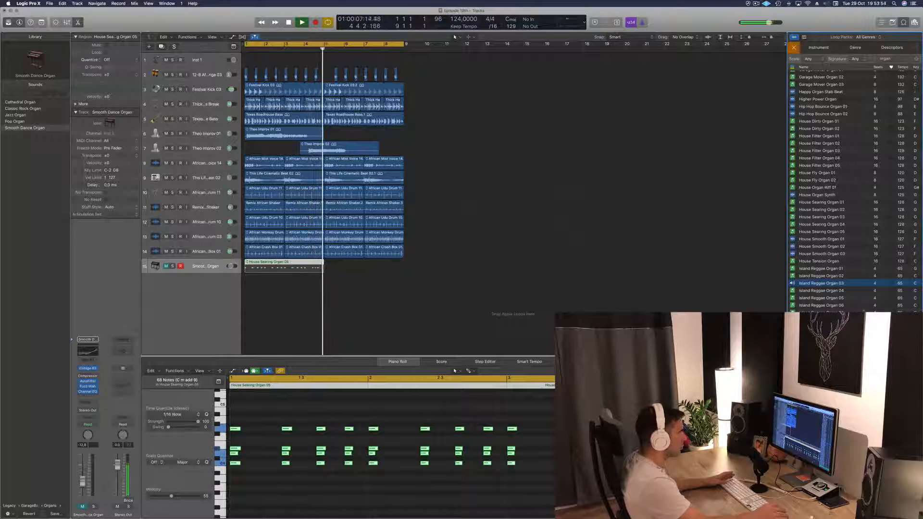
{"action": "scroll", "coordinate": [861, 304], "scroll_direction": "down", "scroll_amount": 6}
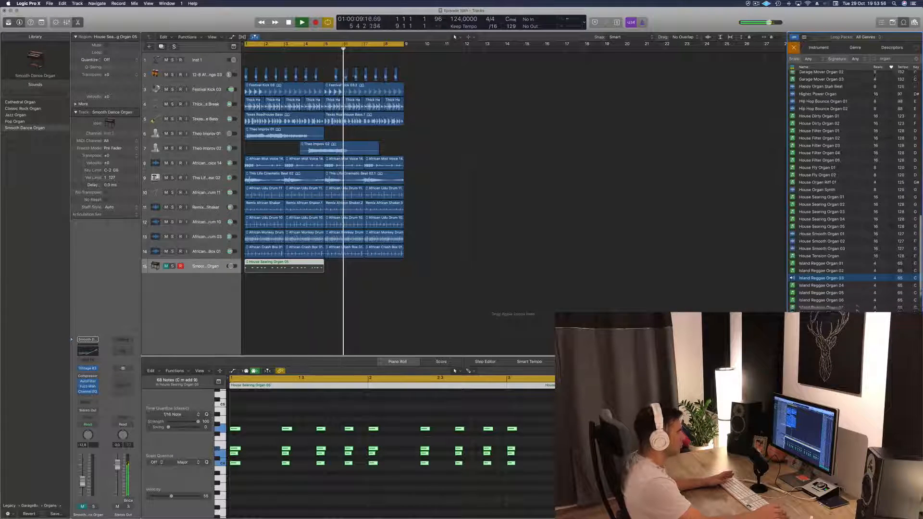
Audition organ loops in the loop list against the playing arrangement, including Kingdom Church Organ 01 and Mount Up Organ.
{"action": "left_click", "coordinate": [817, 303]}
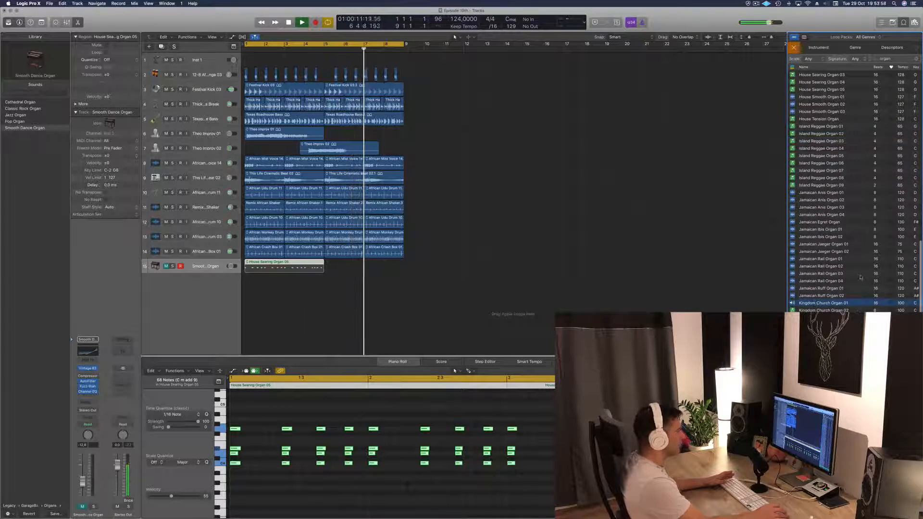
{"action": "scroll", "coordinate": [863, 279], "scroll_direction": "down", "scroll_amount": 3}
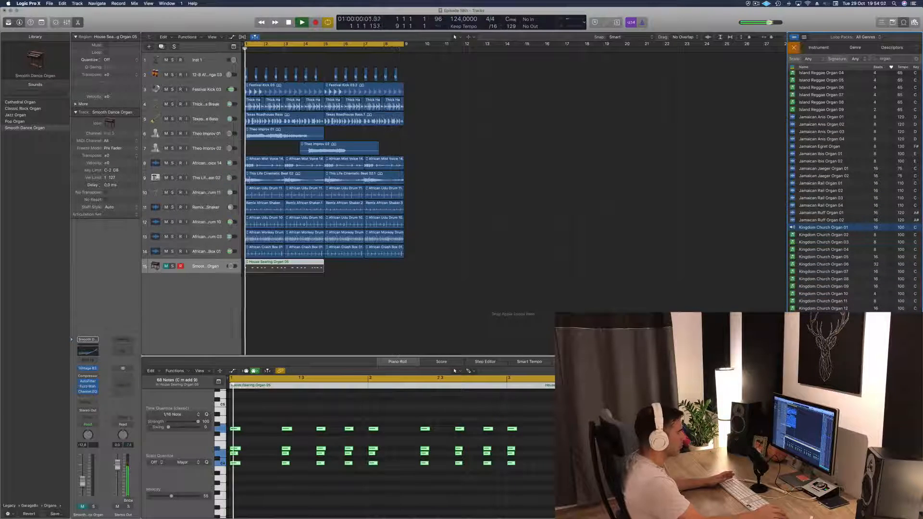
{"action": "scroll", "coordinate": [856, 193], "scroll_direction": "down", "scroll_amount": 2}
{"action": "scroll", "coordinate": [836, 299], "scroll_direction": "down", "scroll_amount": 15}
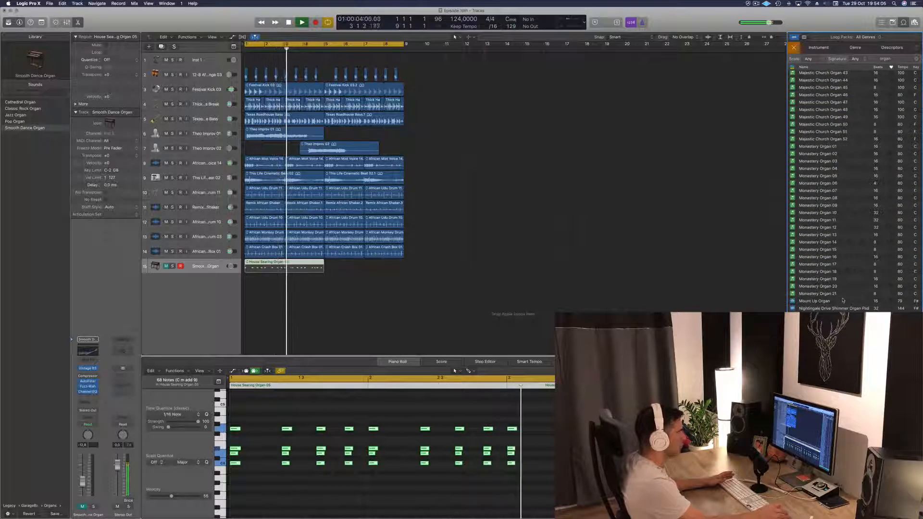
{"action": "scroll", "coordinate": [861, 283], "scroll_direction": "down", "scroll_amount": 1}
{"action": "left_click", "coordinate": [818, 293]}
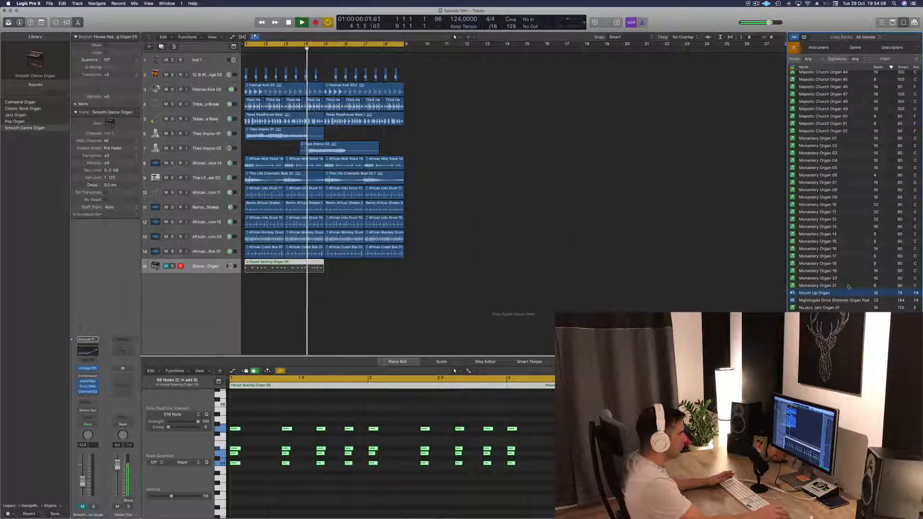
{"action": "scroll", "coordinate": [818, 295], "scroll_direction": "down", "scroll_amount": 4}
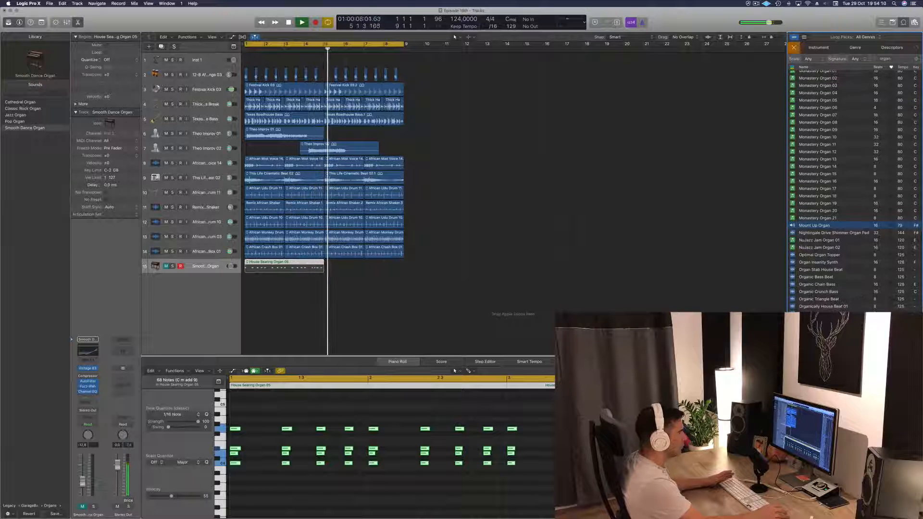
{"action": "scroll", "coordinate": [822, 313], "scroll_direction": "down", "scroll_amount": 1}
Try the Organically House Beat 02 loop at bar 1 on a new track, comparing it soloed and in the mix.
{"action": "left_click", "coordinate": [823, 314]}
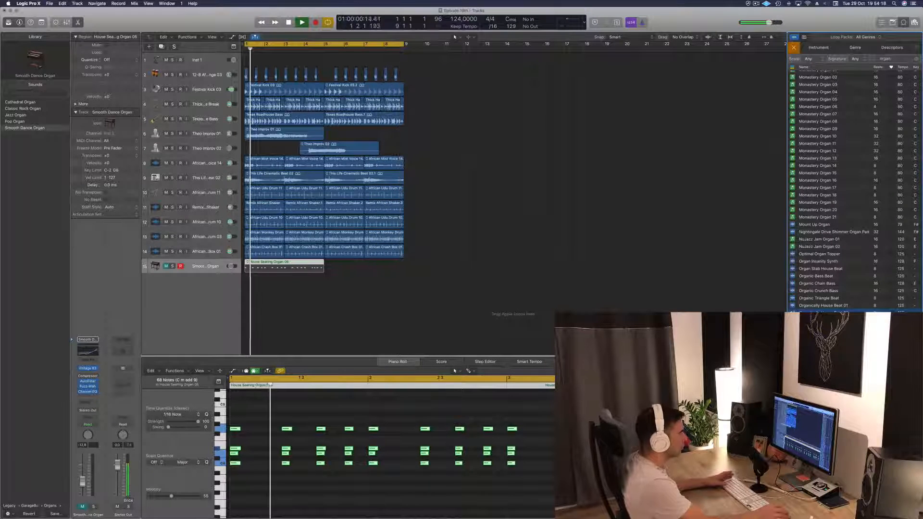
{"action": "key", "text": "space"}
{"action": "left_click_drag", "start_coordinate": [823, 313], "coordinate": [246, 318]}
{"action": "key", "text": "space"}
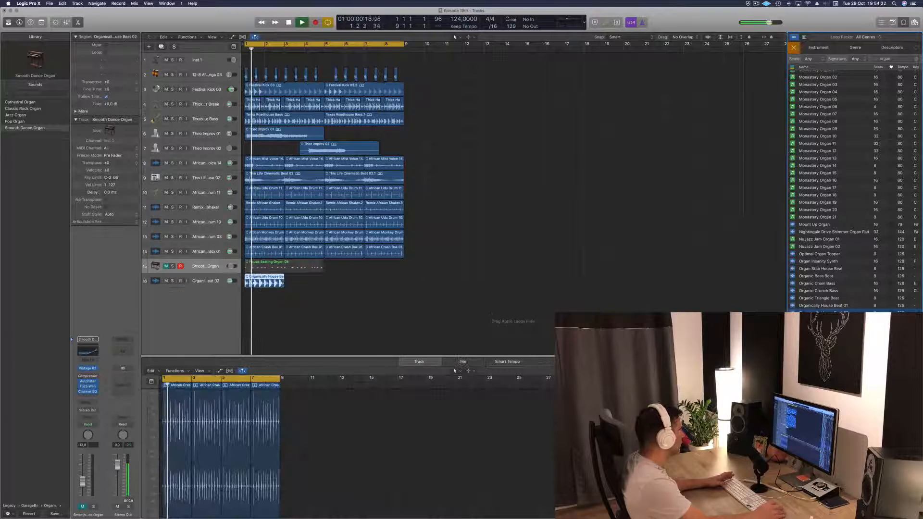
{"action": "left_click", "coordinate": [172, 281]}
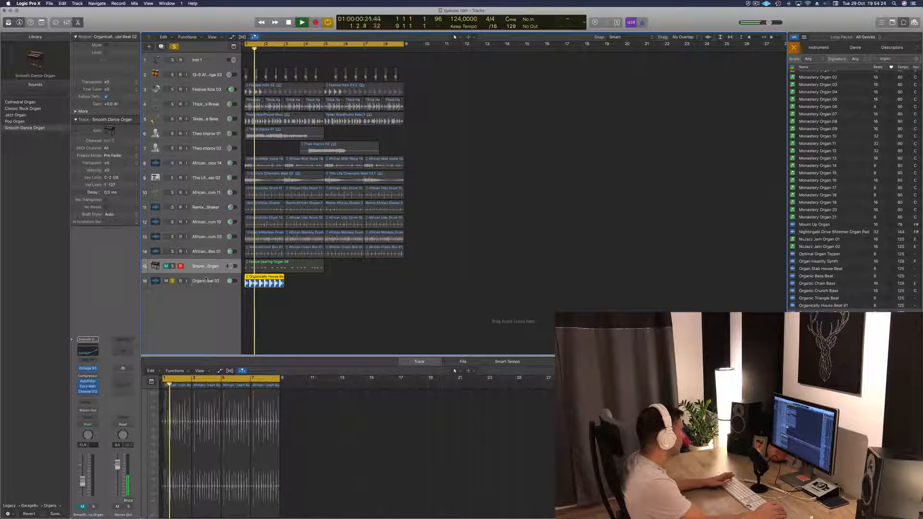
{"action": "left_click", "coordinate": [191, 281]}
{"action": "left_click", "coordinate": [172, 281]}
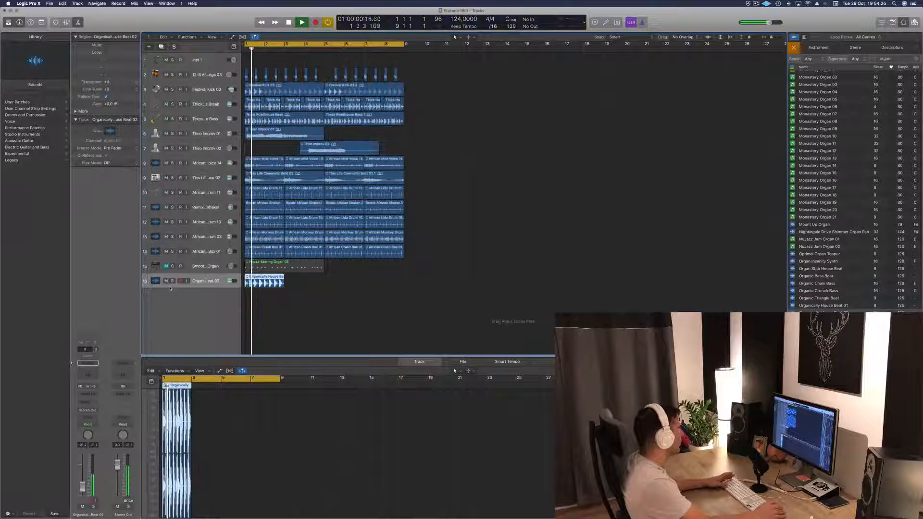
{"action": "key", "text": "Delete"}
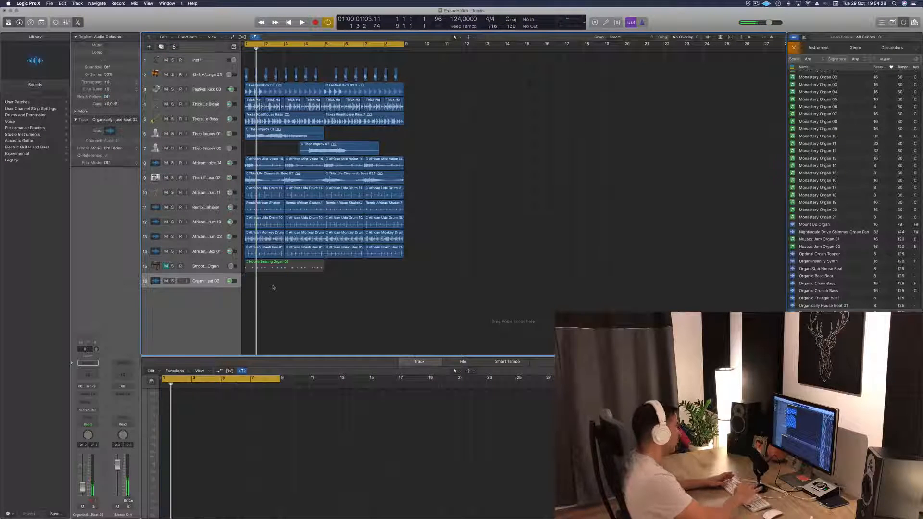
Place the Remix Cherry Organ loop at bar 1 on track 16 and raise the track's volume slightly during playback.
{"action": "key", "text": "space"}
{"action": "scroll", "coordinate": [822, 309], "scroll_direction": "down", "scroll_amount": 3}
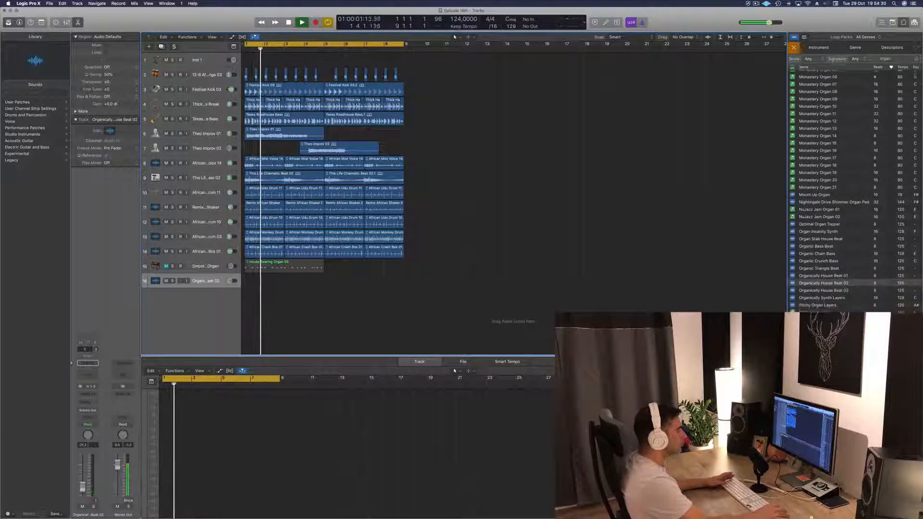
{"action": "left_click", "coordinate": [823, 306]}
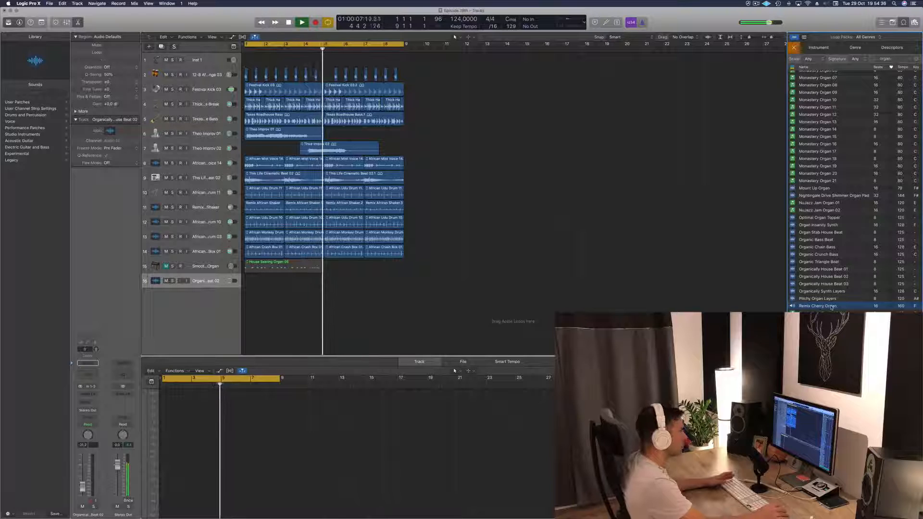
{"action": "left_click_drag", "start_coordinate": [832, 302], "coordinate": [244, 288]}
{"action": "key", "text": "Return"}
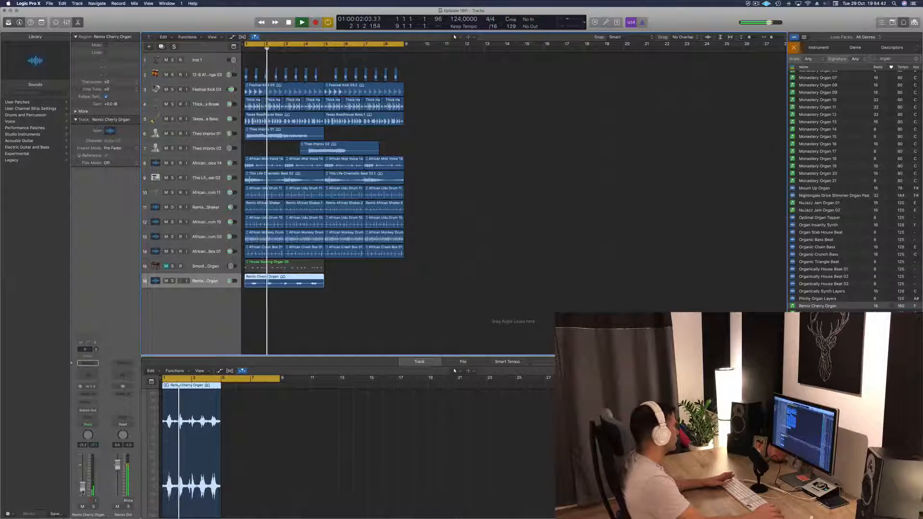
{"action": "left_click_drag", "start_coordinate": [82, 490], "coordinate": [82, 486]}
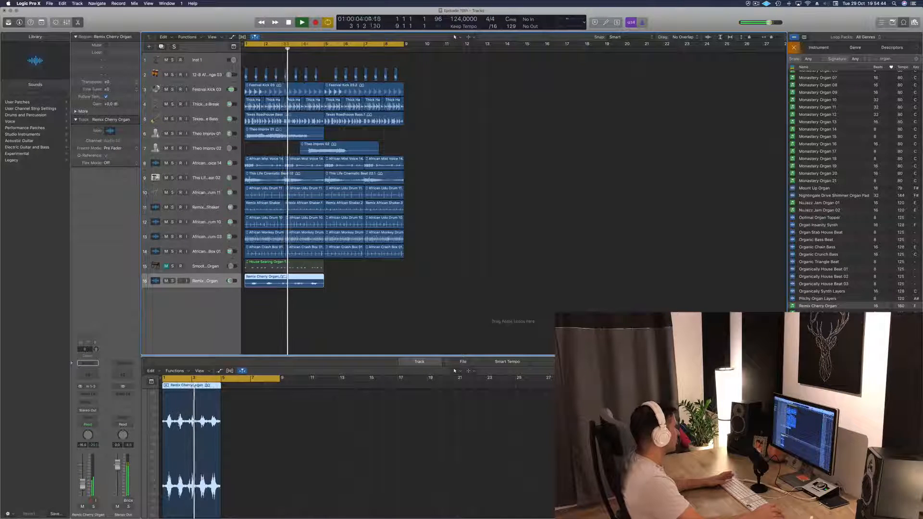
Delete the House Searing Organ region from the Smooth Dance Organ track.
{"action": "left_click", "coordinate": [305, 268]}
{"action": "left_click", "coordinate": [212, 267]}
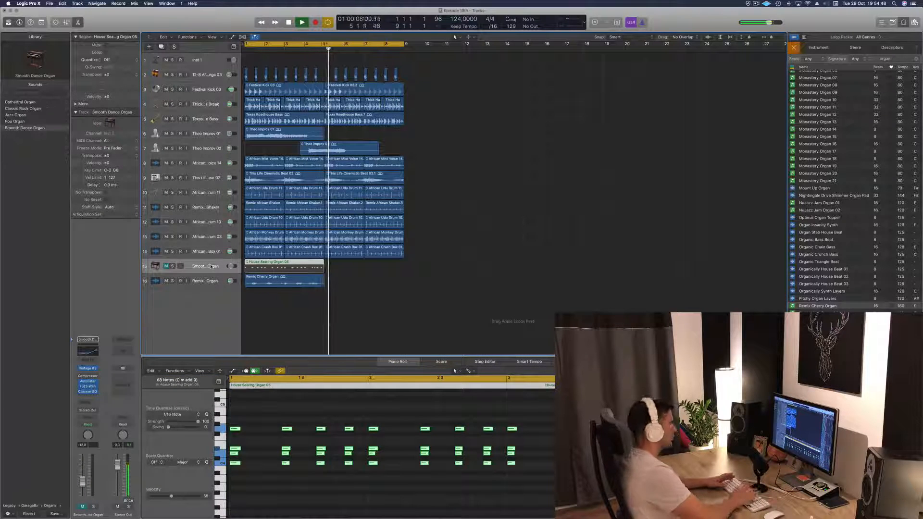
{"action": "key", "text": "Delete"}
{"action": "key", "text": "space"}
{"action": "key", "text": "space"}
Copy the Remix Cherry Organ region to bar 5 so the organ fills bars 5 to 8, and stop playback.
{"action": "left_click", "coordinate": [280, 283]}
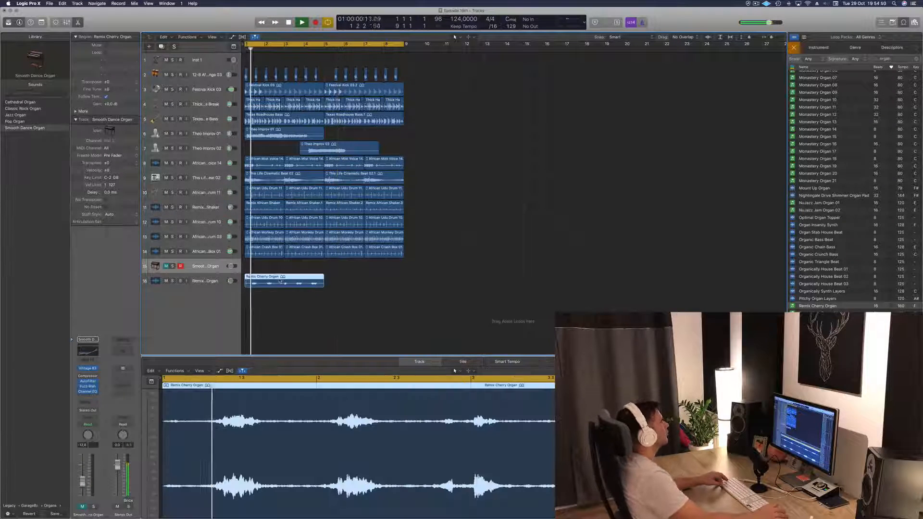
{"action": "left_click_drag", "start_coordinate": [280, 283], "coordinate": [357, 285]}
{"action": "left_click_drag", "start_coordinate": [359, 285], "coordinate": [361, 286]}
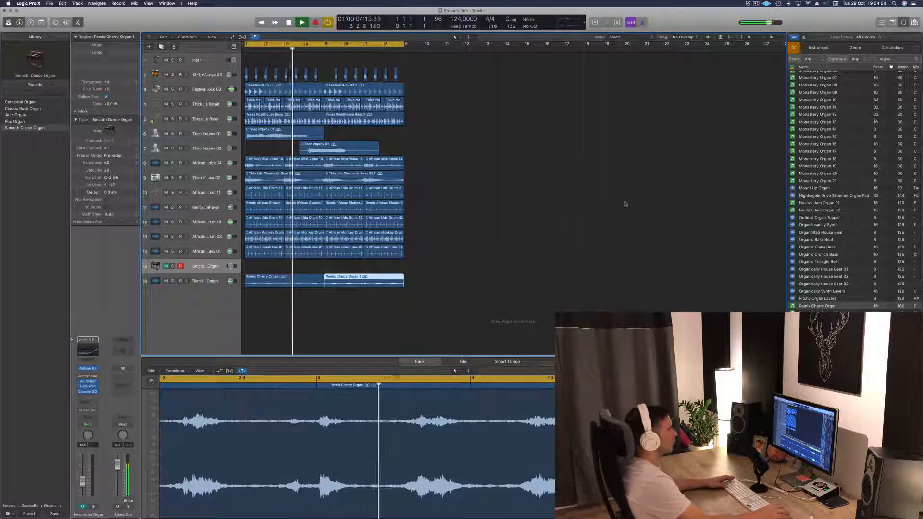
{"action": "key", "text": "space"}
Search the loop library for "hi hat".
{"action": "scroll", "coordinate": [840, 169], "scroll_direction": "up", "scroll_amount": 15}
{"action": "scroll", "coordinate": [840, 169], "scroll_direction": "up", "scroll_amount": 10}
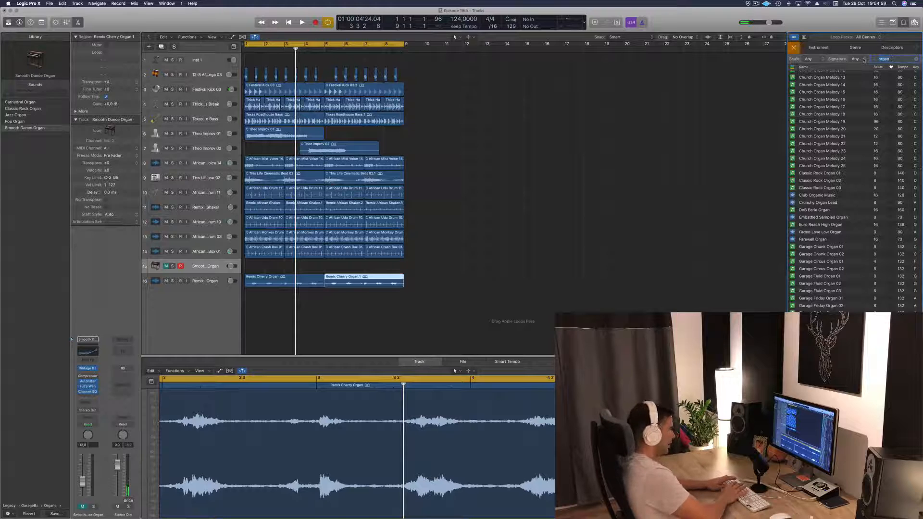
{"action": "left_click", "coordinate": [880, 59]}
{"action": "type", "text": "hi"}
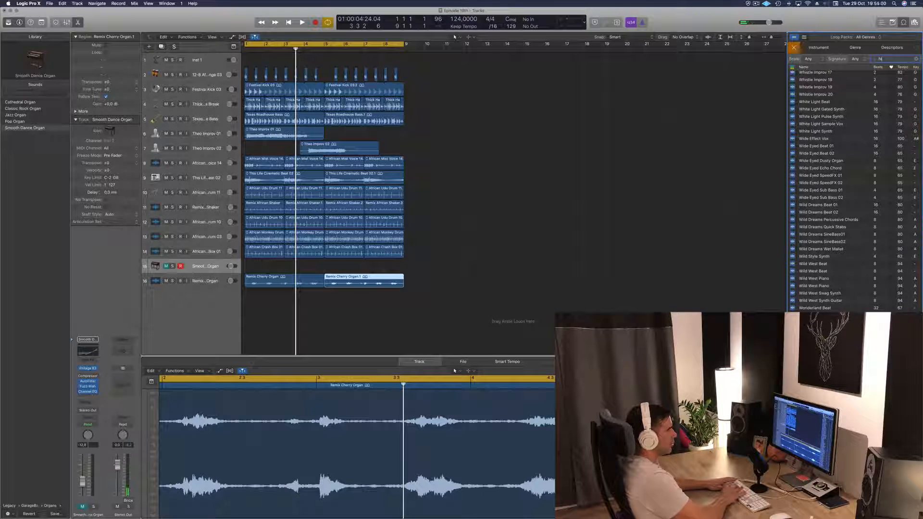
{"action": "type", "text": " hat"}
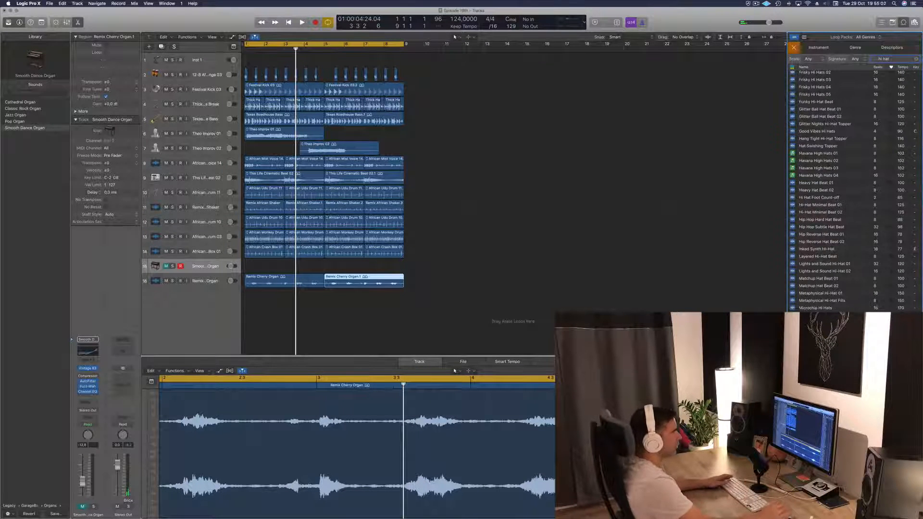
Preview the Frisky Hi Hats 01 loop and add it at bar 1 on a new track below Remix Cherry Organ.
{"action": "scroll", "coordinate": [838, 109], "scroll_direction": "up", "scroll_amount": 3}
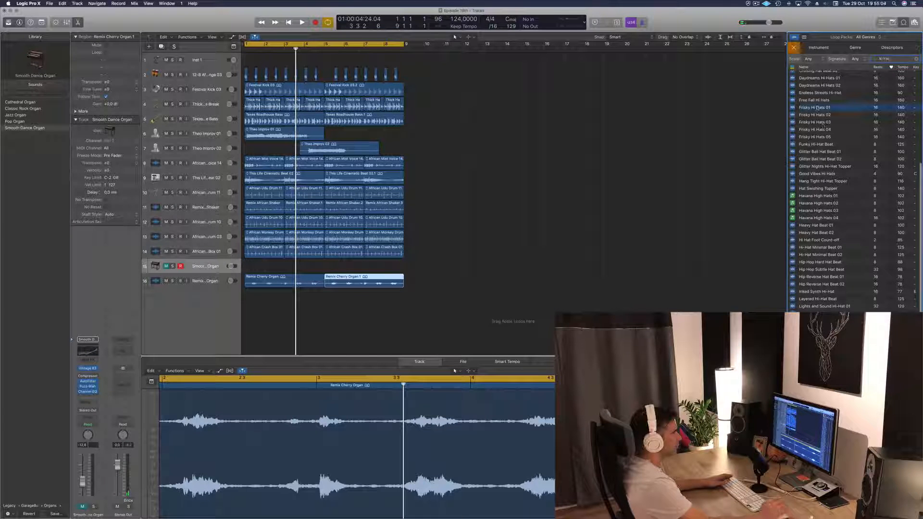
{"action": "left_click", "coordinate": [818, 107]}
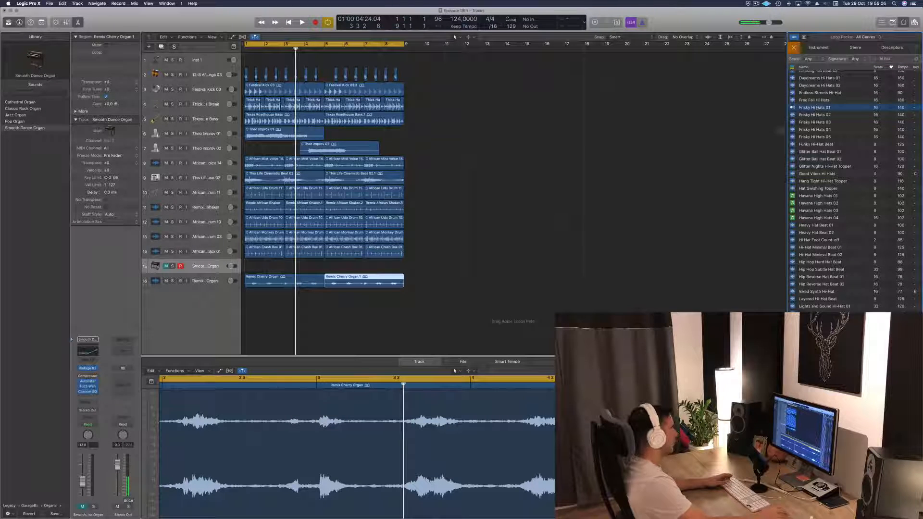
{"action": "left_click_drag", "start_coordinate": [818, 107], "coordinate": [242, 305]}
Split the Frisky Hi Hats 01 region at bar 2 and delete the part before the split.
{"action": "scroll", "coordinate": [235, 429], "scroll_direction": "up", "scroll_amount": 3}
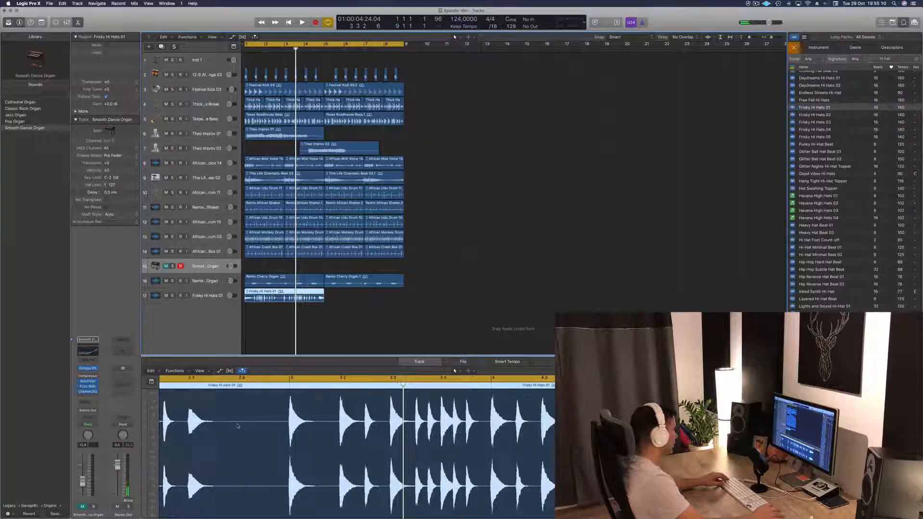
{"action": "scroll", "coordinate": [239, 427], "scroll_direction": "left", "scroll_amount": 6}
{"action": "left_click", "coordinate": [363, 413]}
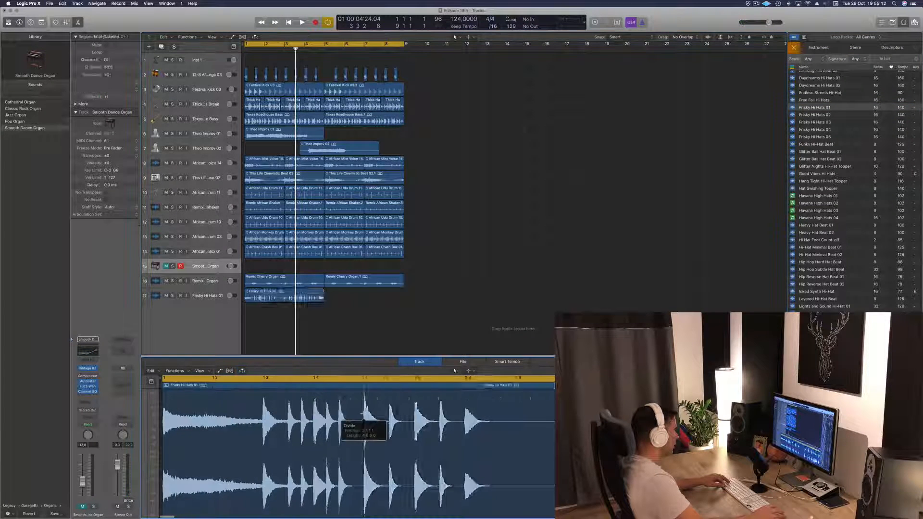
{"action": "key", "text": "x"}
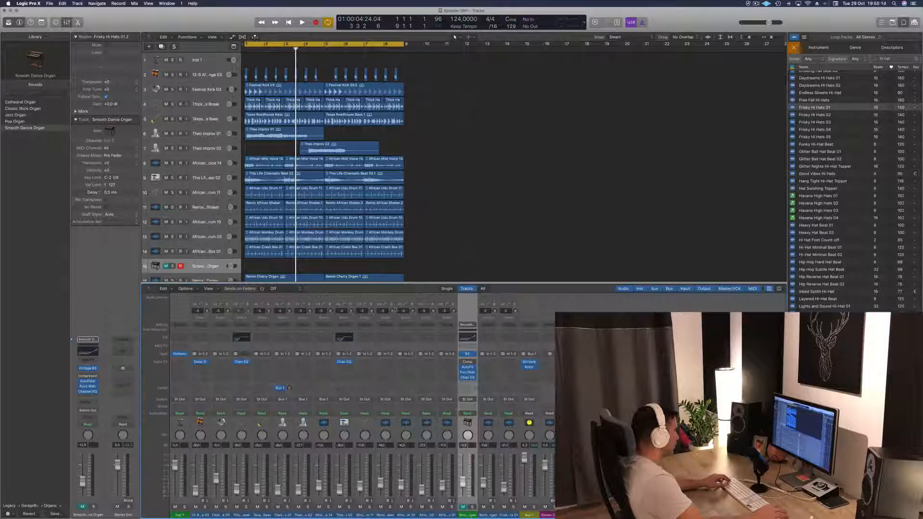
{"action": "left_click", "coordinate": [454, 260]}
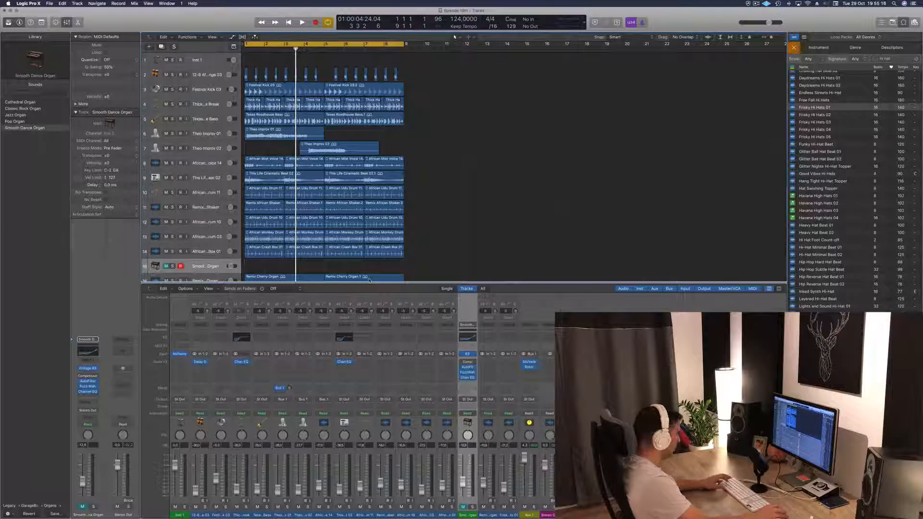
{"action": "key", "text": "x"}
{"action": "left_click", "coordinate": [266, 295]}
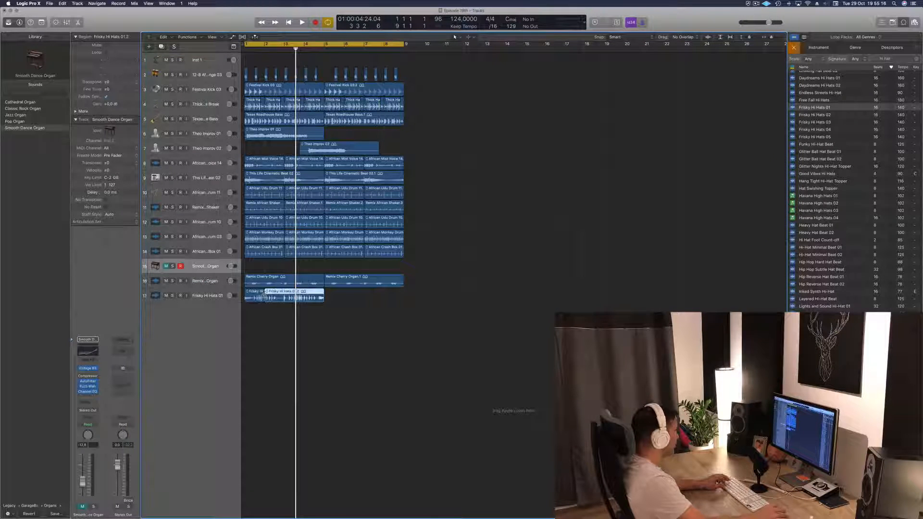
{"action": "left_click", "coordinate": [258, 296]}
{"action": "key", "text": "Delete"}
Split the remaining Frisky Hi Hats 01 region right after its first hit and delete everything following that hit.
{"action": "left_click", "coordinate": [279, 298]}
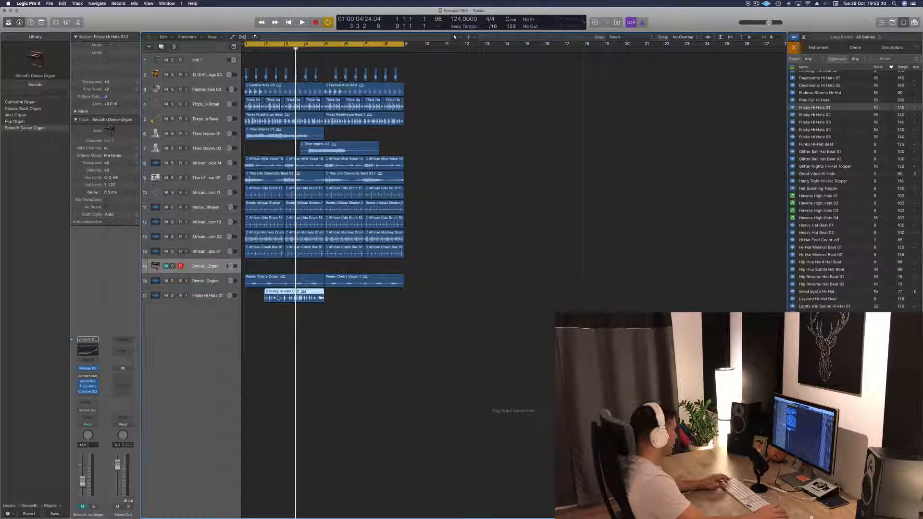
{"action": "double_click", "coordinate": [278, 297]}
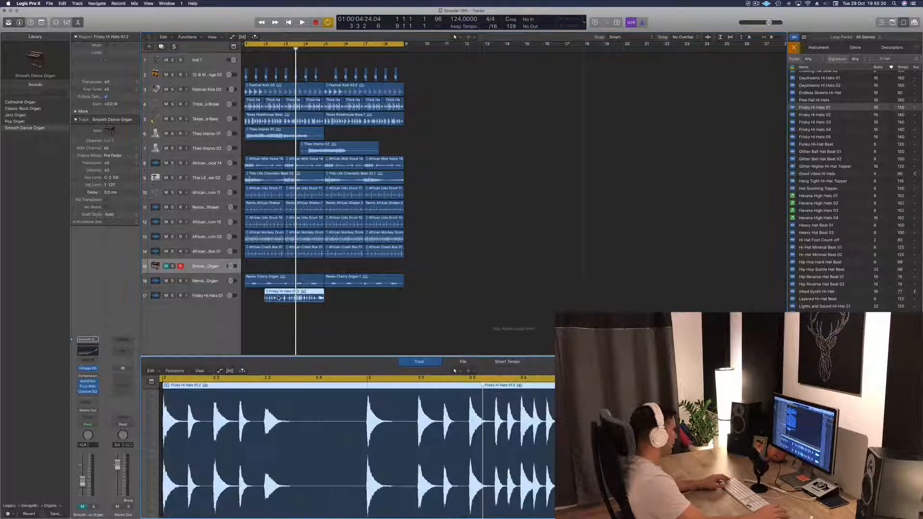
{"action": "double_click", "coordinate": [185, 427], "text": "super"}
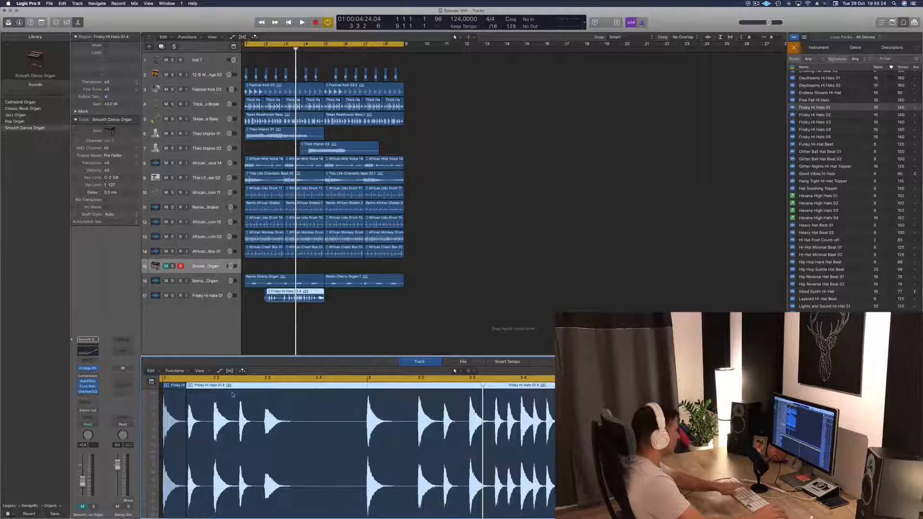
{"action": "key", "text": "Delete"}
Move the single hi-hat hit to beat 2 of bar 1 and start playback to hear it.
{"action": "left_click_drag", "start_coordinate": [266, 297], "coordinate": [251, 297]}
{"action": "key", "text": "super+Right"}
{"action": "key", "text": "super+Right"}
{"action": "key", "text": "super+Right"}
{"action": "key", "text": "super+Right"}
{"action": "key", "text": "super+Right"}
{"action": "key", "text": "super+Right"}
{"action": "scroll", "coordinate": [296, 305], "scroll_direction": "left", "scroll_amount": 2}
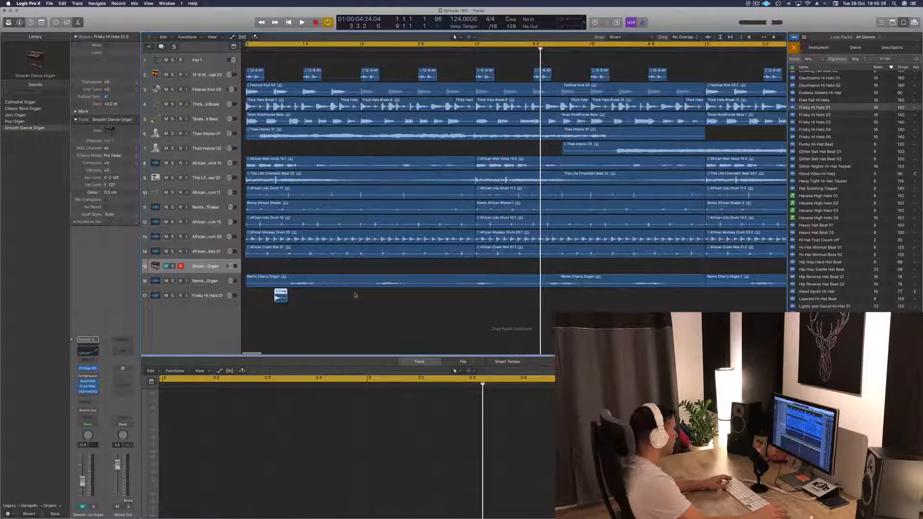
{"action": "key", "text": "space"}
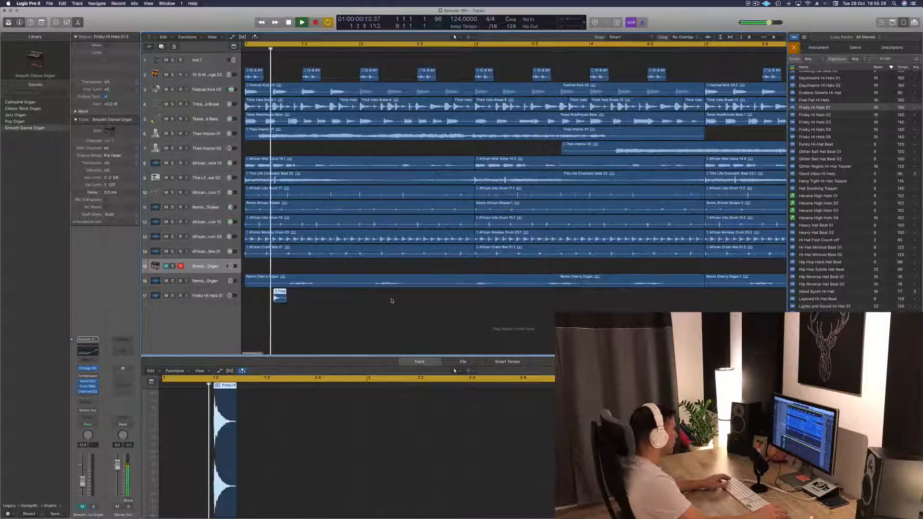
Raise the volume of the Frisky Hi Hats 01 track while listening to the hit in the mix.
{"action": "left_click", "coordinate": [206, 296]}
{"action": "key", "text": "space"}
{"action": "key", "text": "space"}
{"action": "left_click_drag", "start_coordinate": [82, 486], "coordinate": [82, 473]}
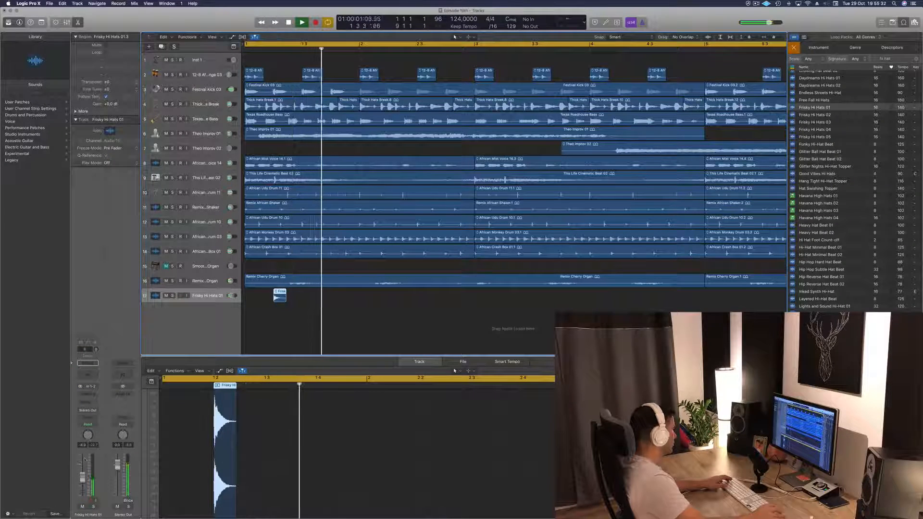
{"action": "key", "text": "space"}
{"action": "key", "text": "space"}
Shift the Frisky Hi Hats 01 hit to the first off-beat of bar 1 and copy it to the bar's other three off-beats.
{"action": "scroll", "coordinate": [281, 296], "scroll_direction": "right", "scroll_amount": 5}
{"action": "scroll", "coordinate": [330, 313], "scroll_direction": "left", "scroll_amount": 3}
{"action": "key", "text": "space"}
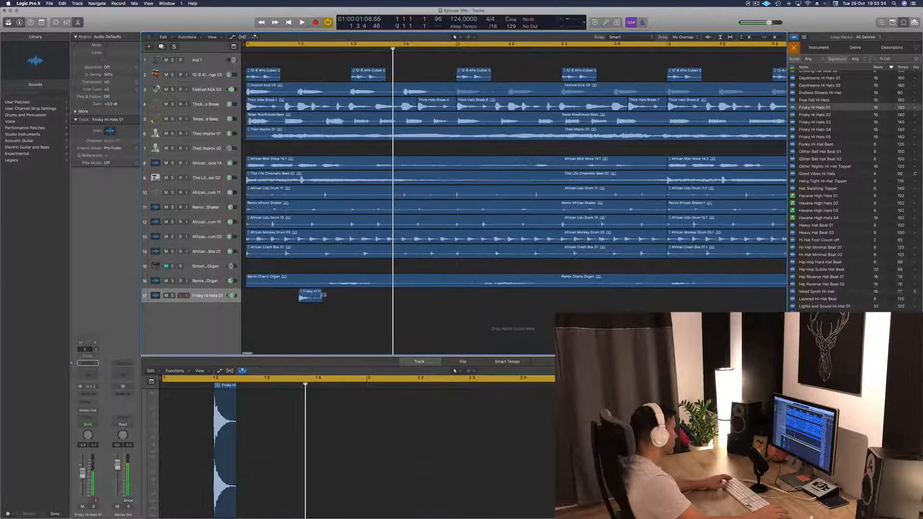
{"action": "left_click_drag", "start_coordinate": [305, 298], "coordinate": [344, 296]}
{"action": "key", "text": "space"}
{"action": "key", "text": "space"}
{"action": "key", "text": "space"}
{"action": "scroll", "coordinate": [271, 297], "scroll_direction": "left", "scroll_amount": 3}
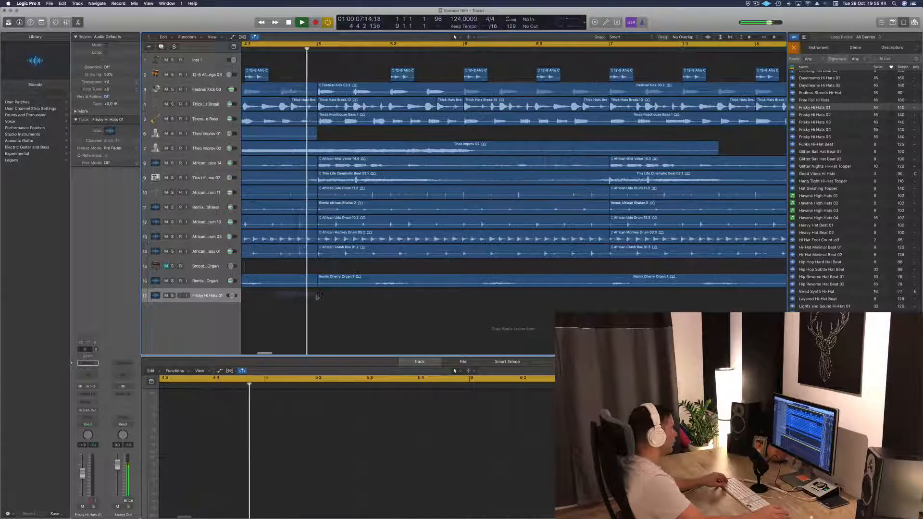
{"action": "left_click", "coordinate": [278, 330]}
{"action": "scroll", "coordinate": [280, 329], "scroll_direction": "left", "scroll_amount": 3}
{"action": "scroll", "coordinate": [280, 330], "scroll_direction": "left", "scroll_amount": 5}
{"action": "scroll", "coordinate": [280, 329], "scroll_direction": "left", "scroll_amount": 2}
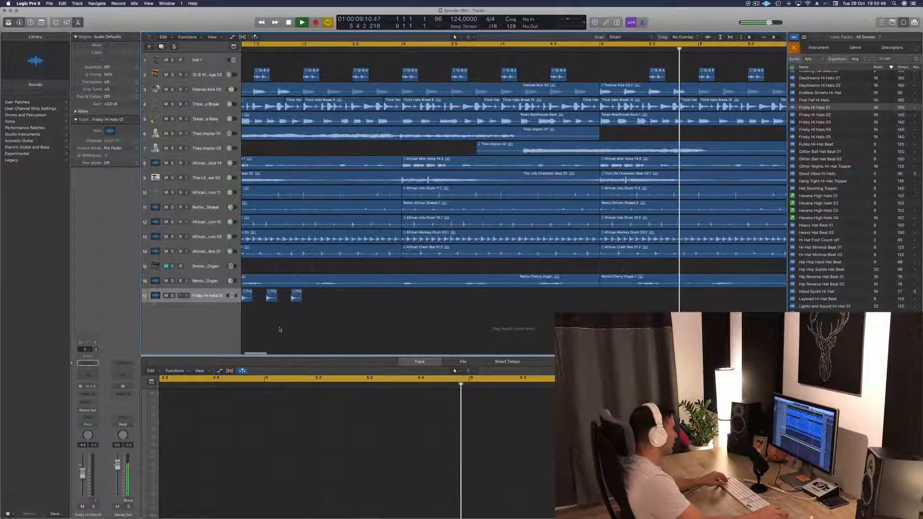
{"action": "scroll", "coordinate": [280, 330], "scroll_direction": "left", "scroll_amount": 2}
{"action": "key", "text": "space"}
Try to copy the four bar 1 hi-hat hits together into bar 2 and align them with the off-beats.
{"action": "left_click_drag", "start_coordinate": [252, 298], "coordinate": [323, 296]}
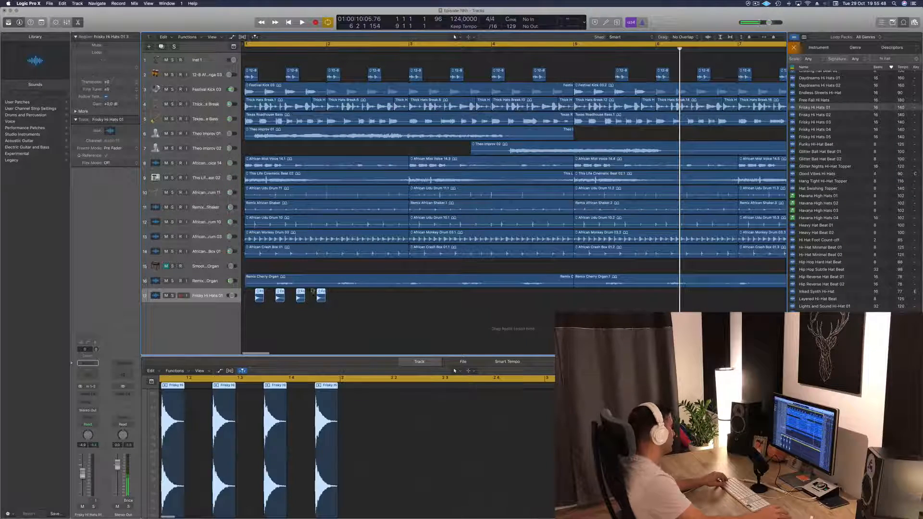
{"action": "left_click_drag", "start_coordinate": [261, 294], "coordinate": [340, 299]}
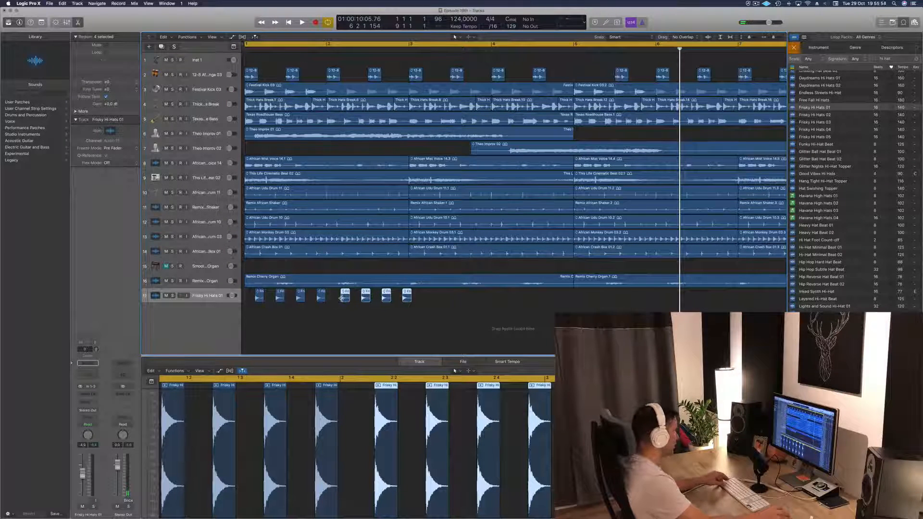
{"action": "scroll", "coordinate": [342, 298], "scroll_direction": "up", "scroll_amount": 3}
{"action": "left_click_drag", "start_coordinate": [350, 295], "coordinate": [348, 296]}
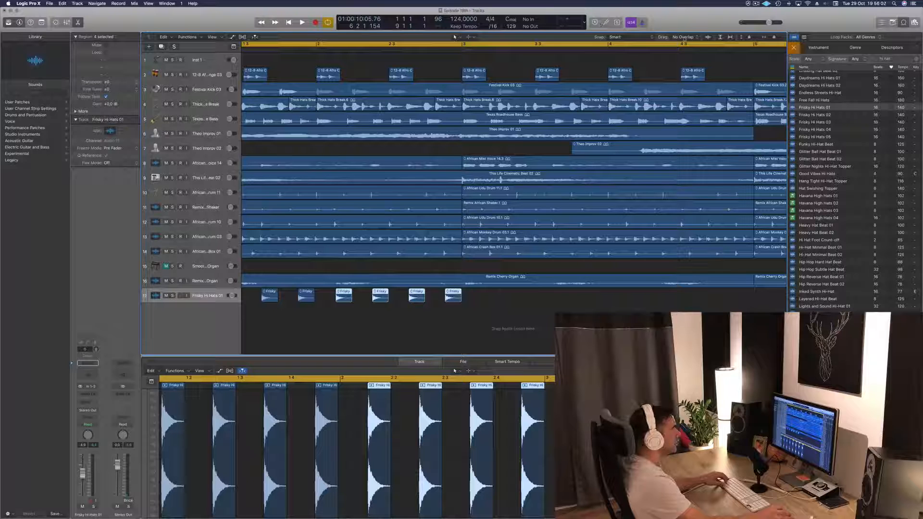
Try repositioning the four copied hi-hat hits in bar 2, play them back and delete them.
{"action": "left_click", "coordinate": [683, 37]}
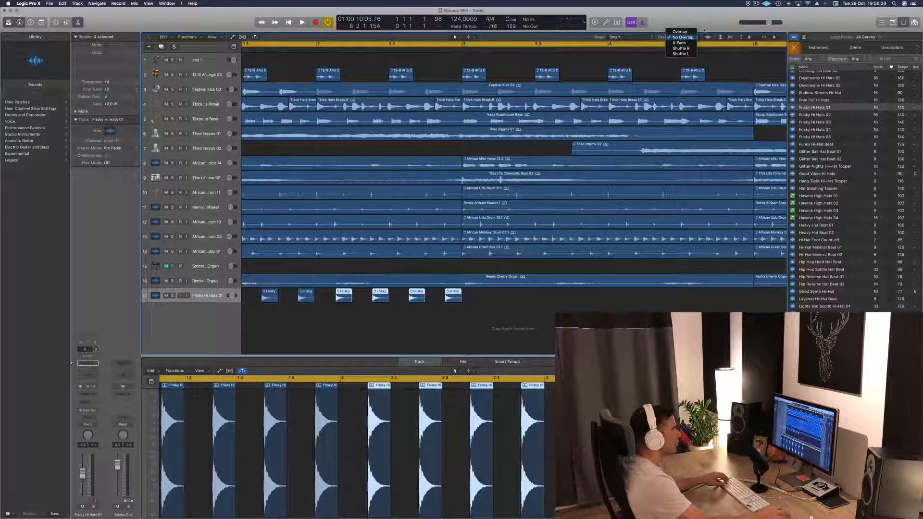
{"action": "left_click", "coordinate": [705, 29]}
{"action": "left_click", "coordinate": [644, 38]}
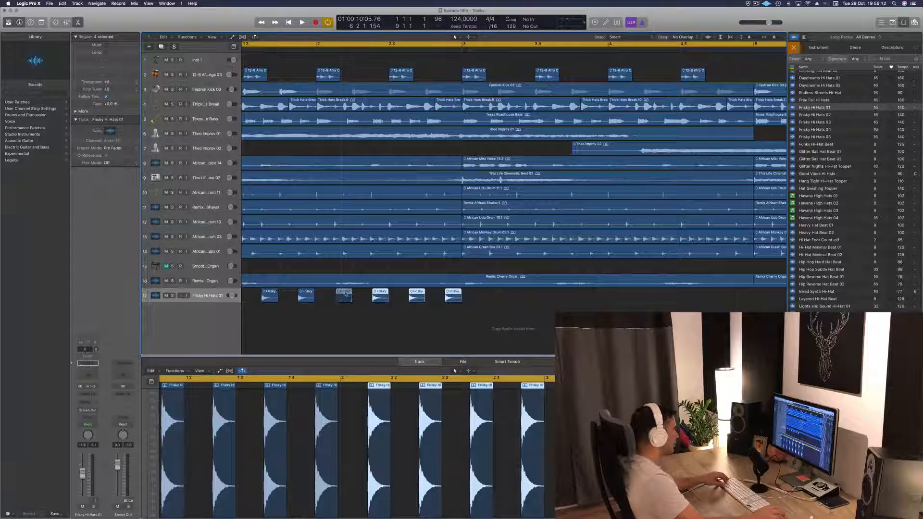
{"action": "left_click_drag", "start_coordinate": [345, 294], "coordinate": [352, 294]}
{"action": "key", "text": "super+Left"}
{"action": "key", "text": "super+Left"}
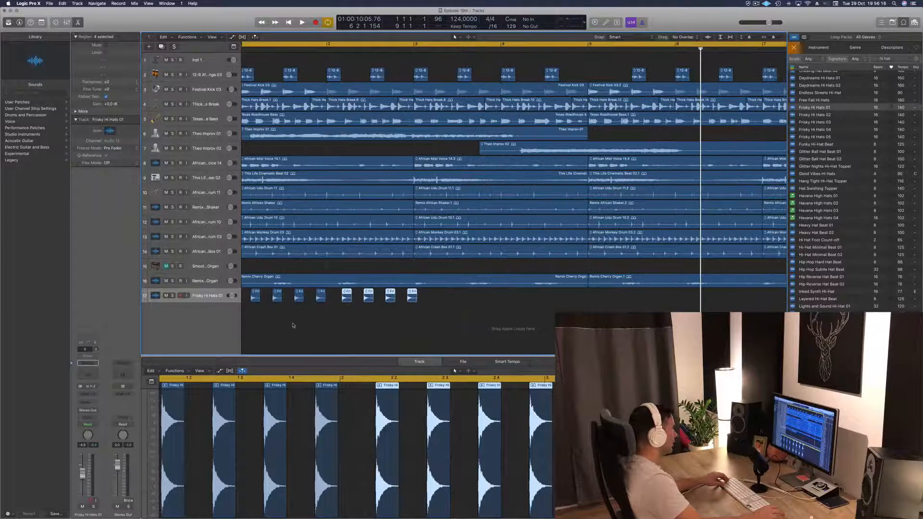
{"action": "key", "text": "space"}
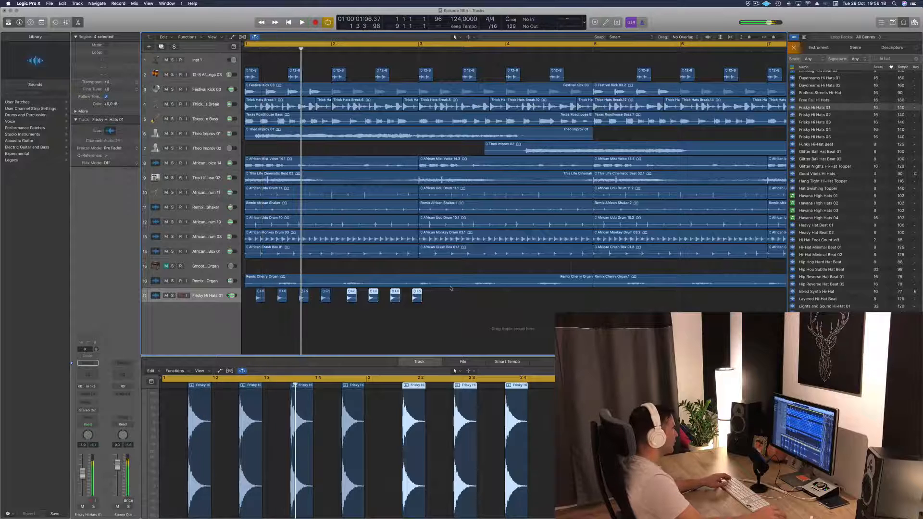
{"action": "key", "text": "Delete"}
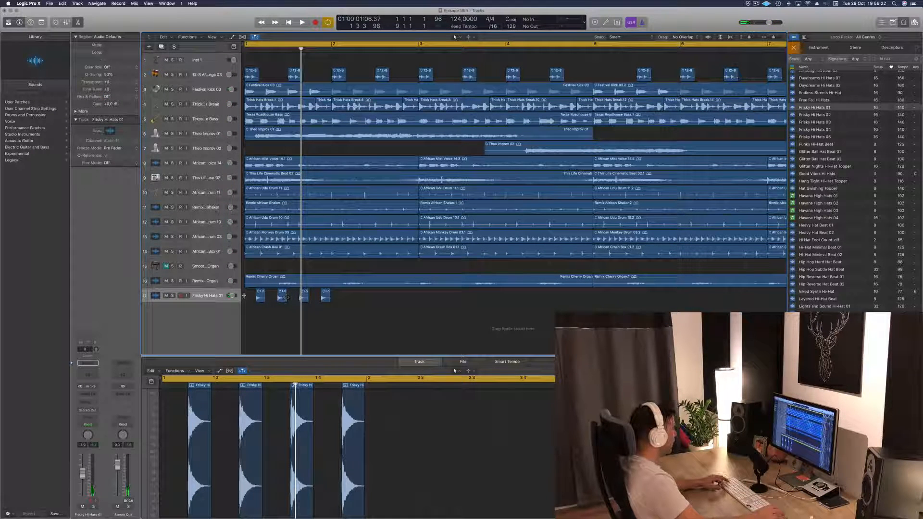
Add an empty audio track below the Frisky Hi Hats 01 track.
{"action": "left_click_drag", "start_coordinate": [246, 296], "coordinate": [327, 297]}
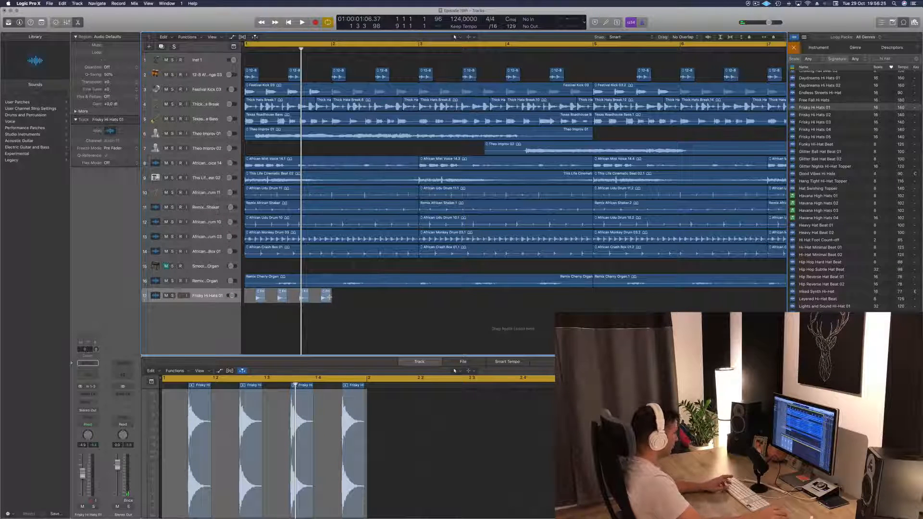
{"action": "key", "text": "alt+super+a"}
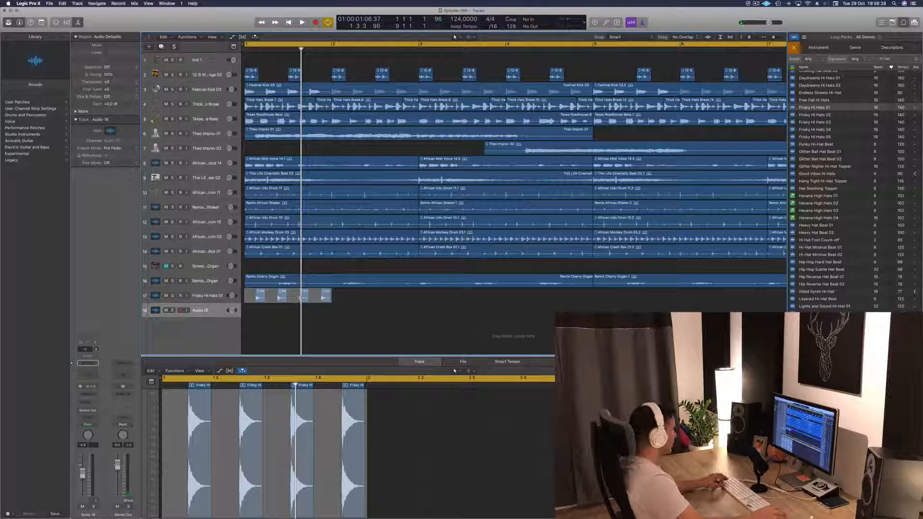
{"action": "left_click", "coordinate": [295, 298]}
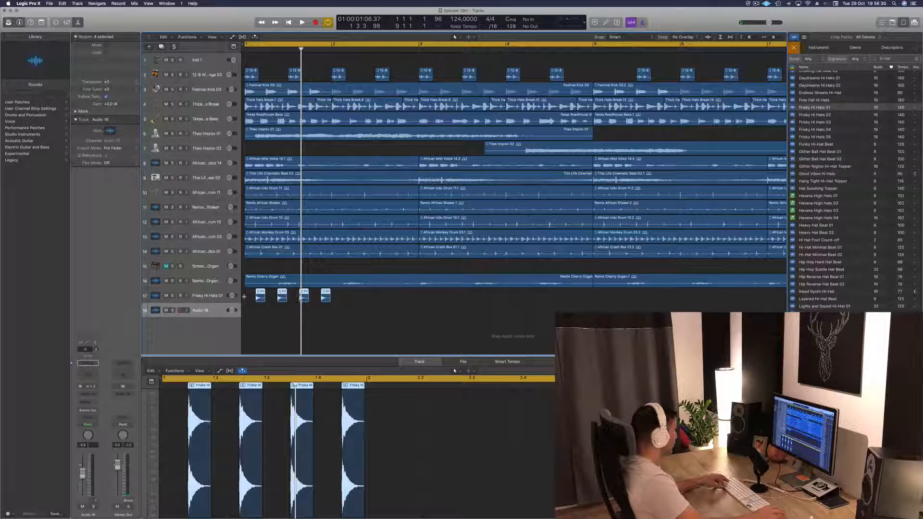
Select the whole of bar 1 on the Frisky Hi Hats 01 track, gaps included, and repeat it through bar 8.
{"action": "left_click_drag", "start_coordinate": [244, 297], "coordinate": [333, 300]}
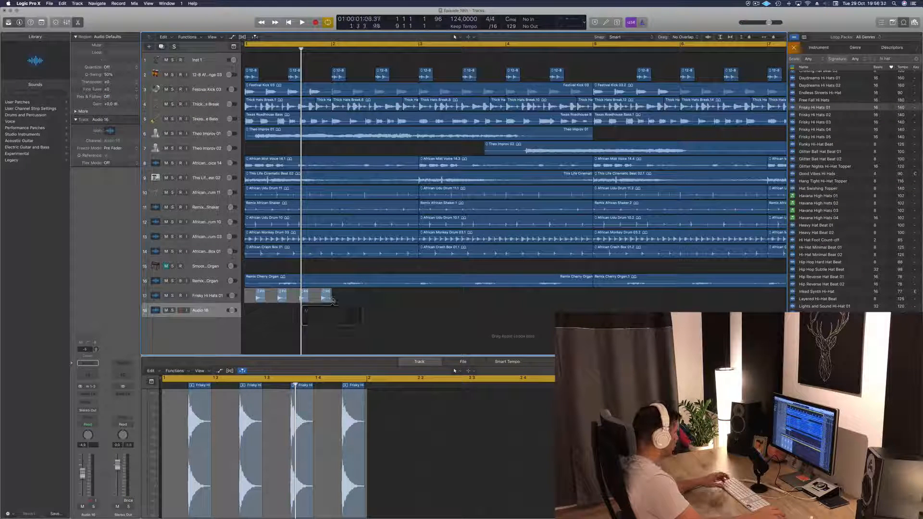
{"action": "key", "text": "super+r"}
{"action": "key", "text": "super+r"}
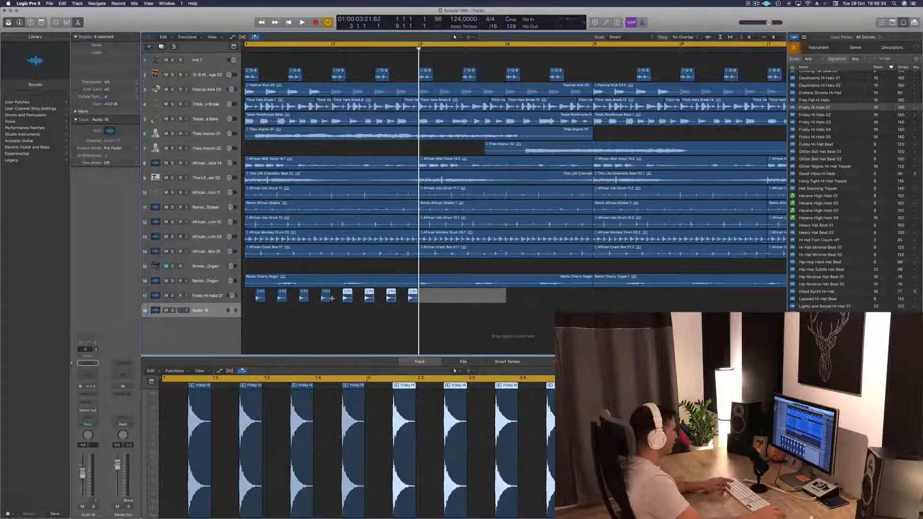
{"action": "key", "text": "super+r"}
{"action": "key", "text": "super+r"}
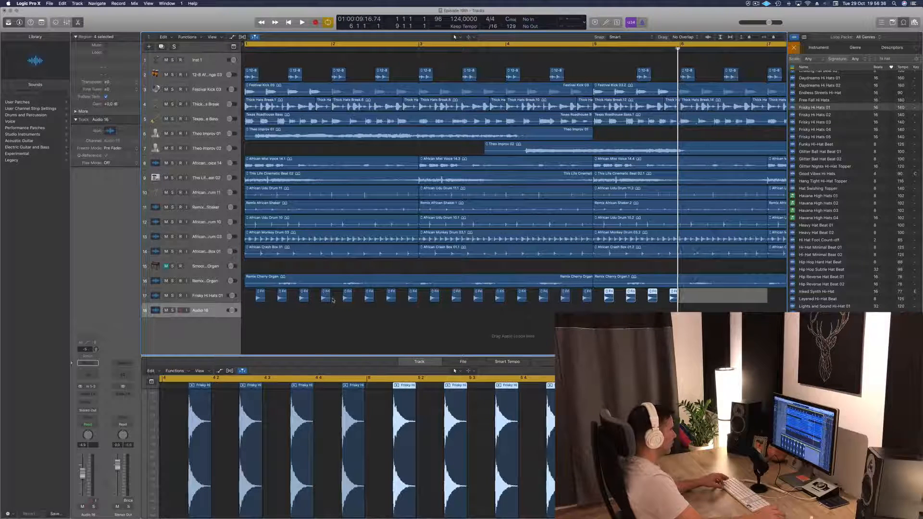
{"action": "key", "text": "super+Left"}
{"action": "key", "text": "super+Left"}
{"action": "key", "text": "super+r"}
{"action": "key", "text": "super+r"}
{"action": "key", "text": "super+r"}
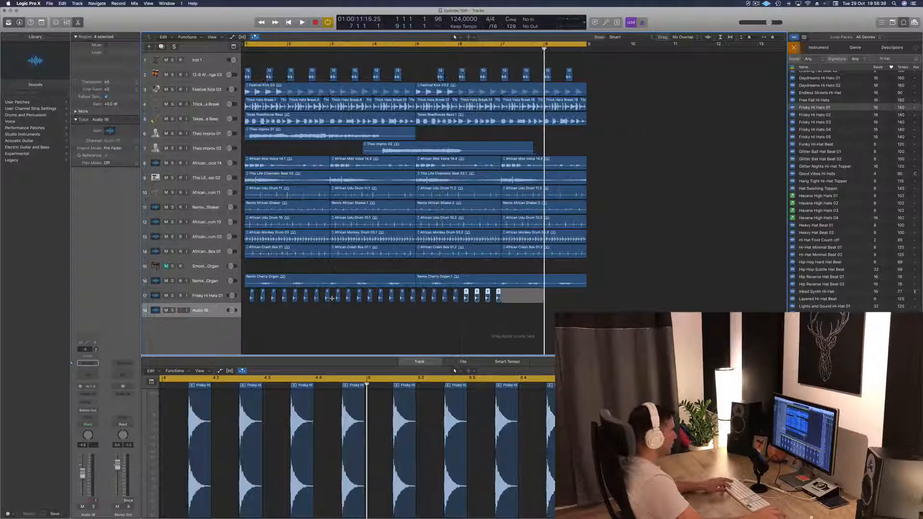
{"action": "left_click", "coordinate": [323, 322]}
Lower the Frisky Hi Hats 01 track's volume to -14.0 dB while listening to the pattern in the mix.
{"action": "key", "text": "space"}
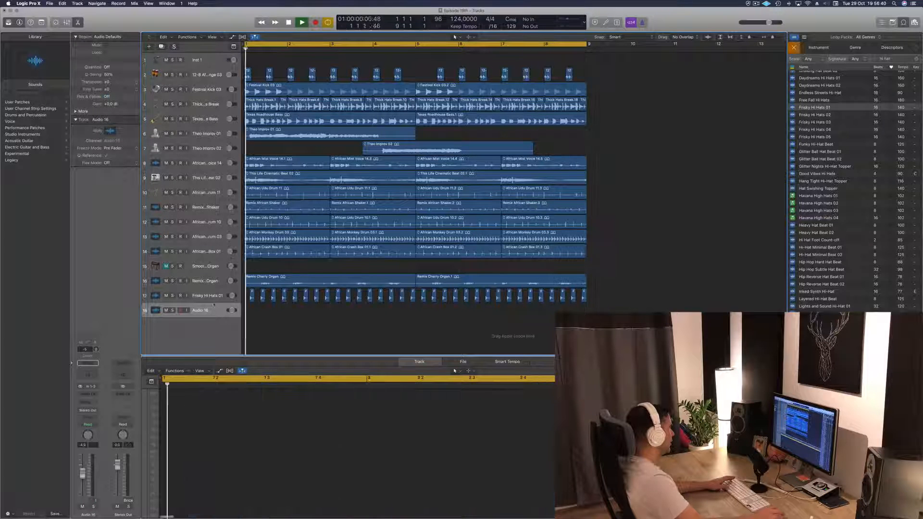
{"action": "left_click", "coordinate": [207, 297]}
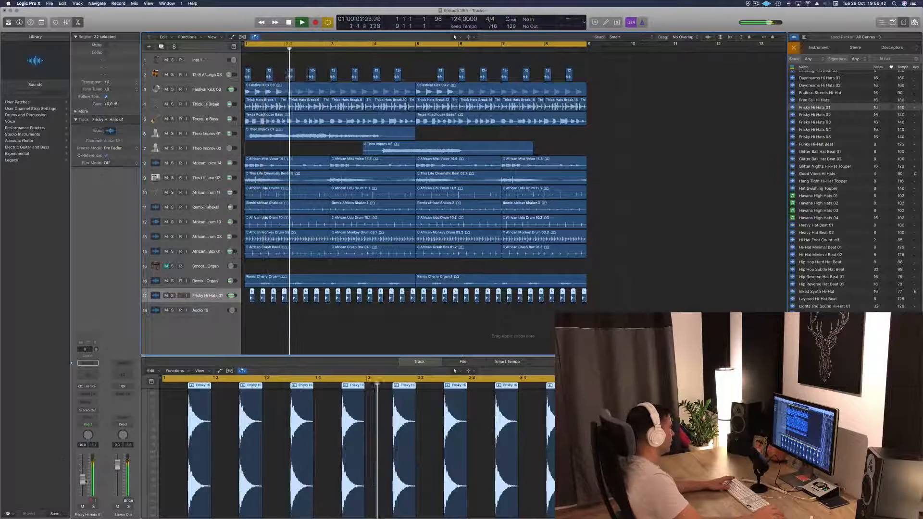
{"action": "left_click_drag", "start_coordinate": [82, 473], "coordinate": [82, 485]}
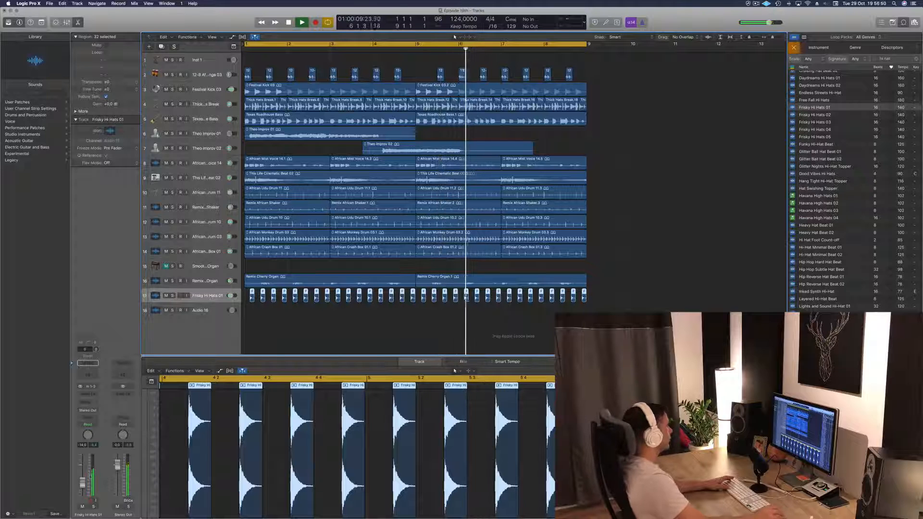
{"action": "key", "text": "Return"}
{"action": "key", "text": "space"}
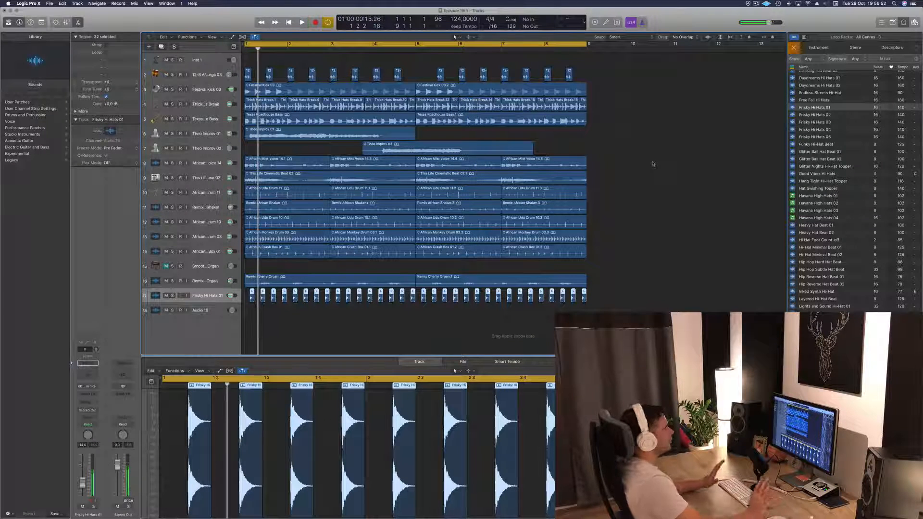
{"action": "key", "text": "space"}
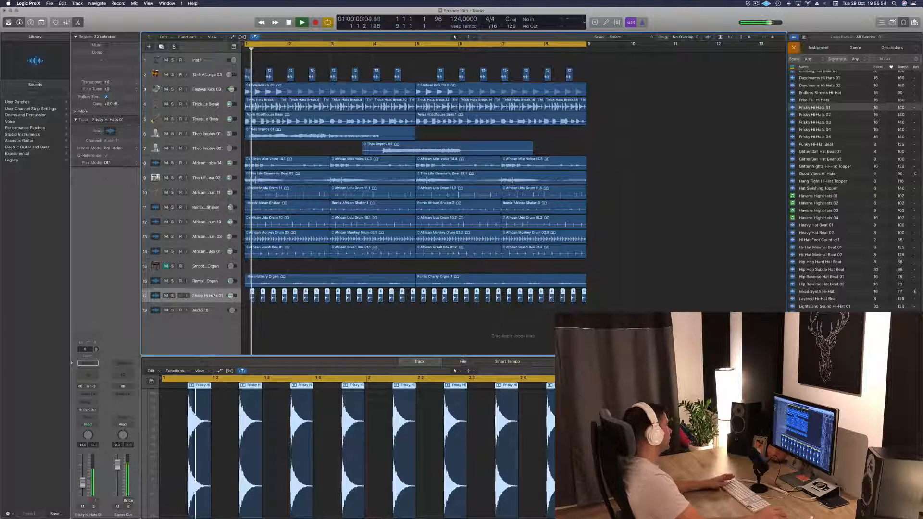
Stop playback and move the Frisky Hi Hats 01 track up to second place, directly below the empty instrument track.
{"action": "left_click_drag", "start_coordinate": [206, 295], "coordinate": [222, 75]}
{"action": "key", "text": "space"}
{"action": "key", "text": "super+Left"}
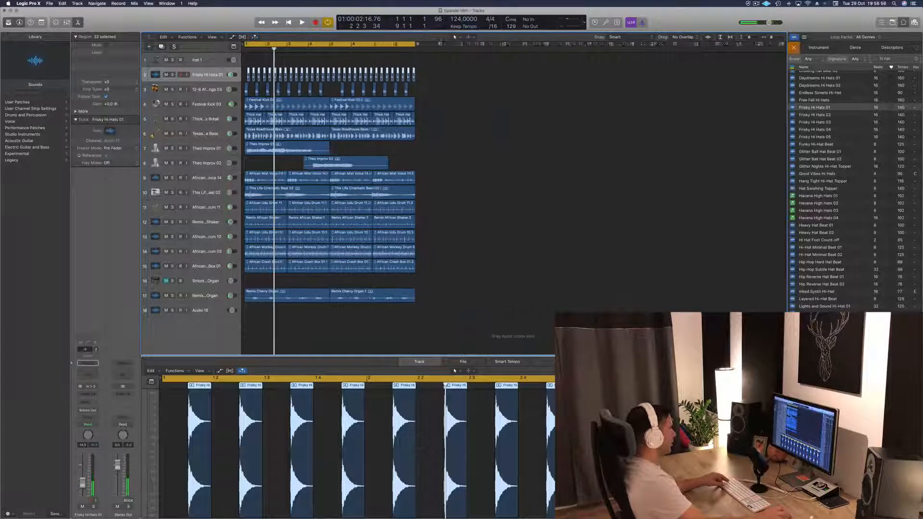
Close the loop browser and show the secondary time ruler above the arrangement.
{"action": "left_click", "coordinate": [904, 23]}
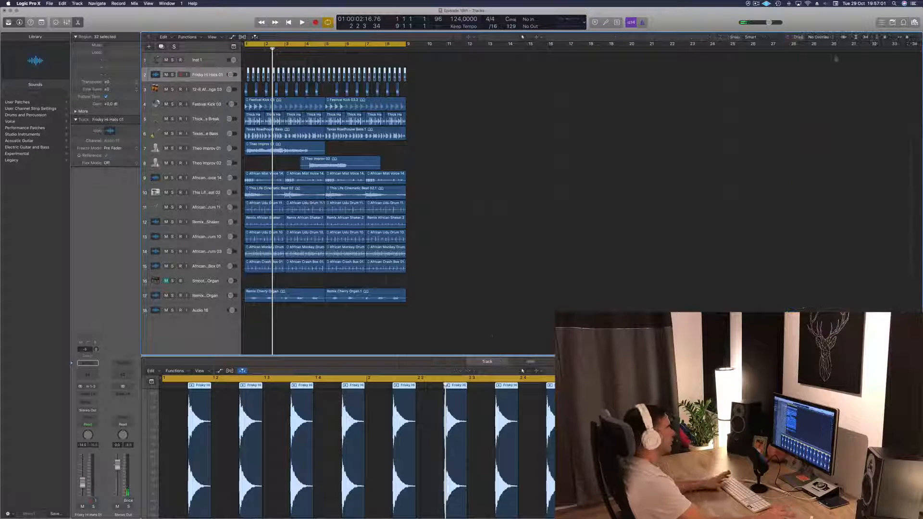
{"action": "key", "text": "space"}
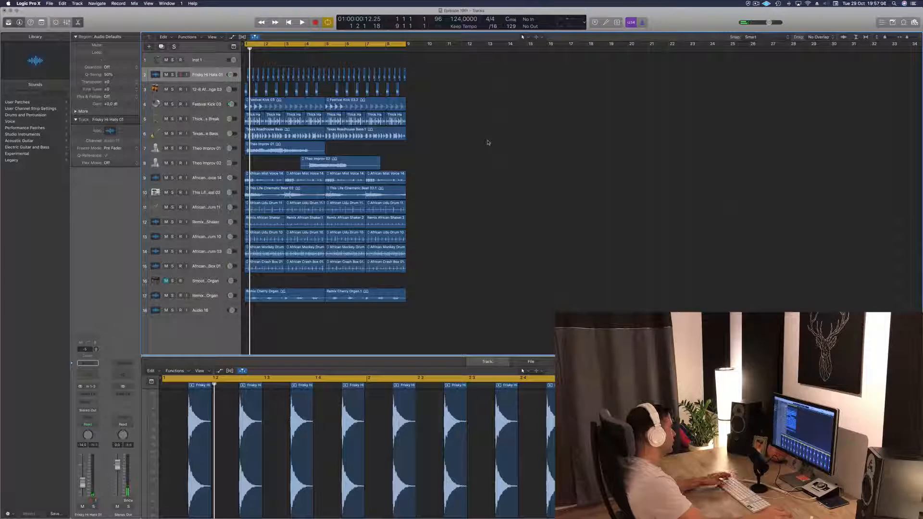
{"action": "left_click", "coordinate": [216, 38]}
{"action": "left_click", "coordinate": [226, 64]}
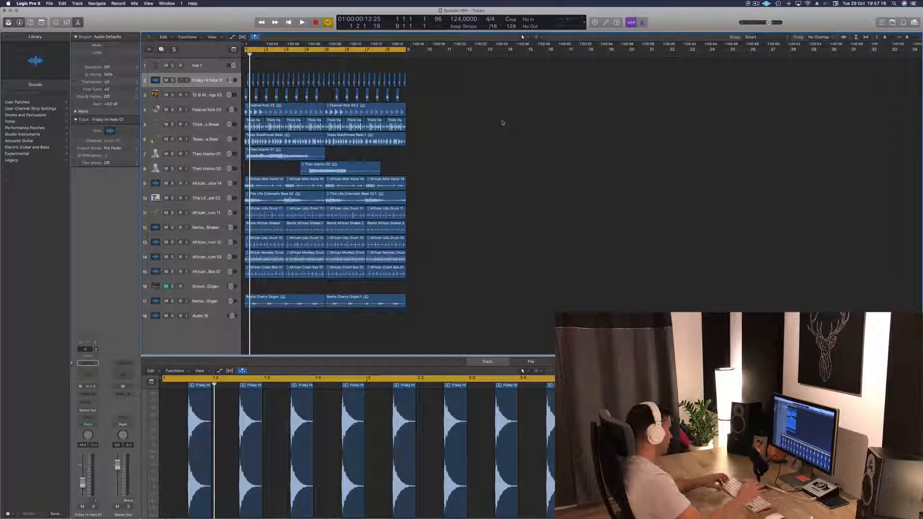
Select all regions of the eight-bar arrangement and repeat them three times, filling the timeline up to bar 33.
{"action": "key", "text": "super+a"}
{"action": "key", "text": "super+r"}
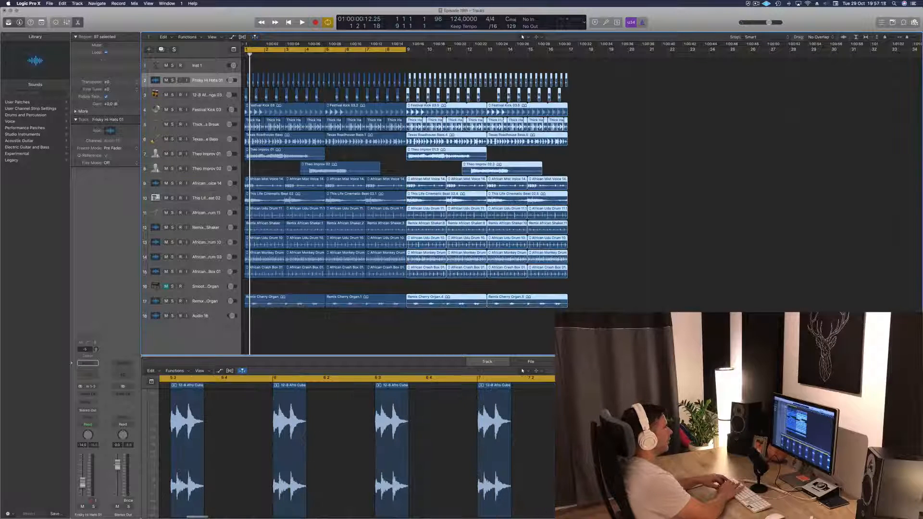
{"action": "key", "text": "super+r"}
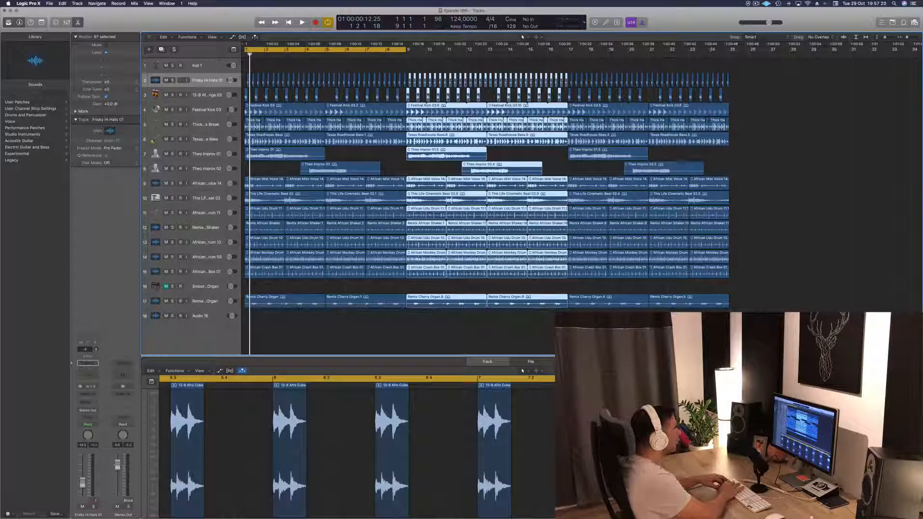
{"action": "key", "text": "super+r"}
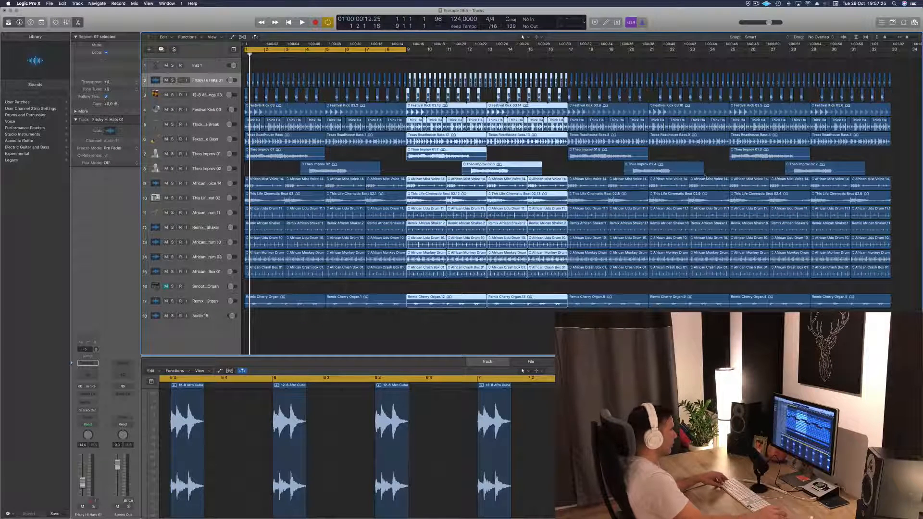
Extend the cycle range to bar 33 and repeat all regions once, filling the arrangement up to bar 65.
{"action": "scroll", "coordinate": [690, 175], "scroll_direction": "left", "scroll_amount": 5}
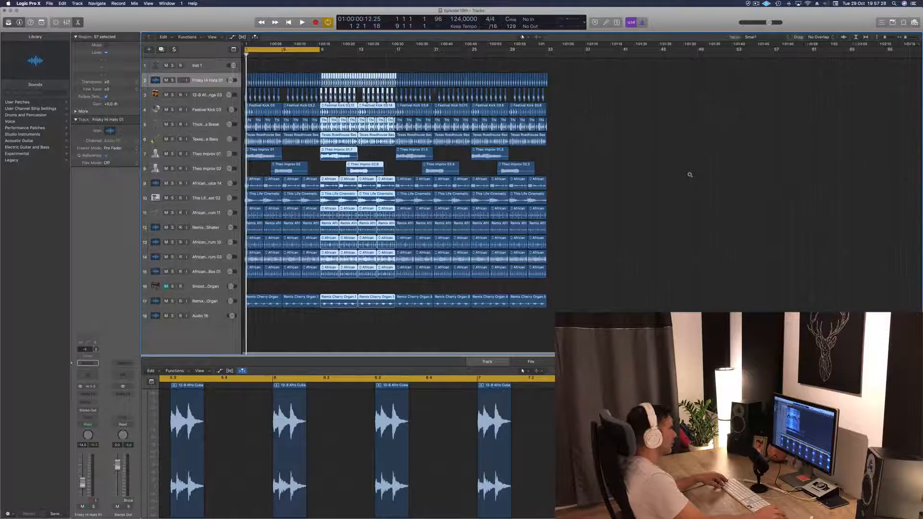
{"action": "scroll", "coordinate": [690, 175], "scroll_direction": "left", "scroll_amount": 3}
{"action": "left_click_drag", "start_coordinate": [289, 50], "coordinate": [416, 64]}
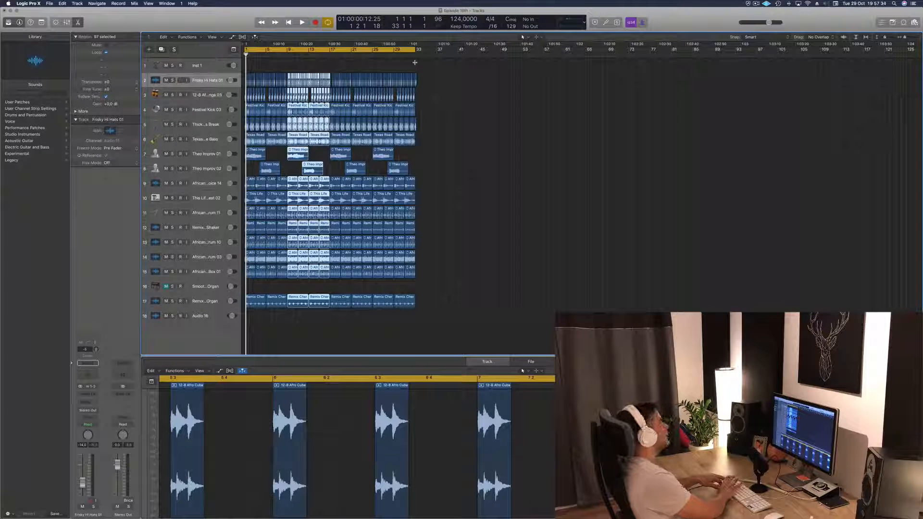
{"action": "key", "text": "super+a"}
{"action": "key", "text": "super+r"}
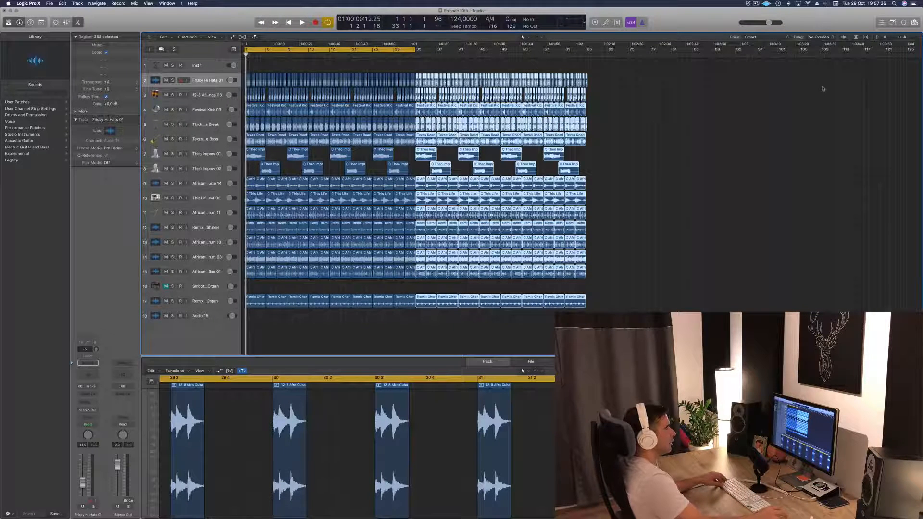
Move the project end marker to bar 67, just after the last regions, and deselect all regions.
{"action": "scroll", "coordinate": [822, 88], "scroll_direction": "down", "scroll_amount": 1}
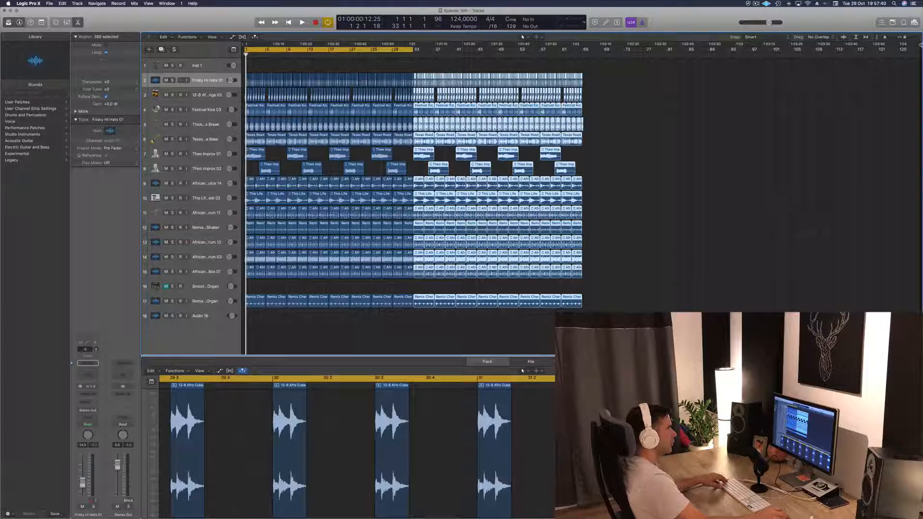
{"action": "mouse_move", "coordinate": [919, 45]}
{"action": "left_mouse_down"}
{"action": "mouse_move", "coordinate": [772, 66]}
{"action": "mouse_move", "coordinate": [593, 66]}
{"action": "left_mouse_up"}
{"action": "left_click", "coordinate": [391, 330]}
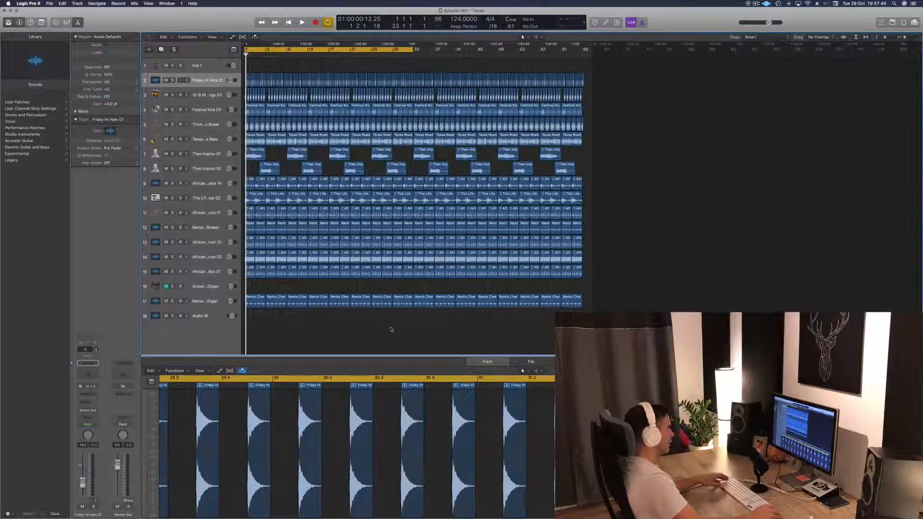
Fit the whole arrangement in the view and audition its opening bars, selecting the Festival Kick 03 track.
{"action": "key", "text": "z"}
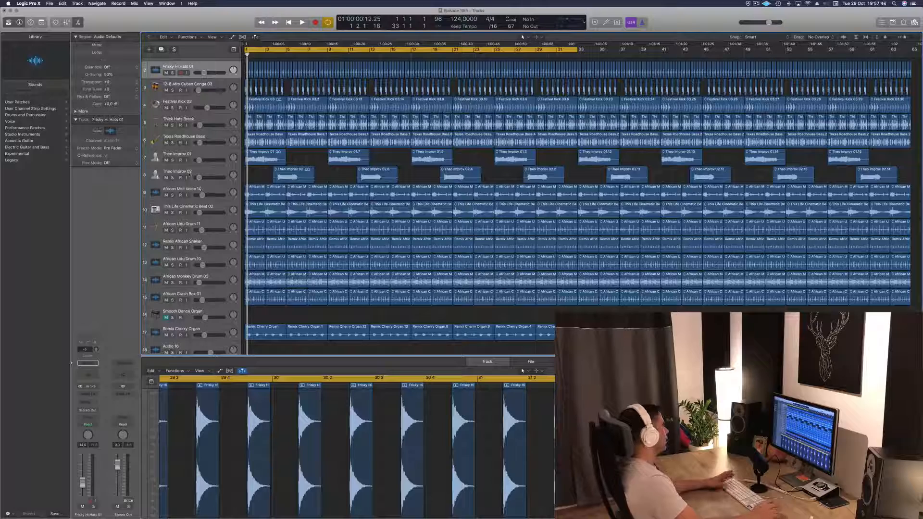
{"action": "key", "text": "space"}
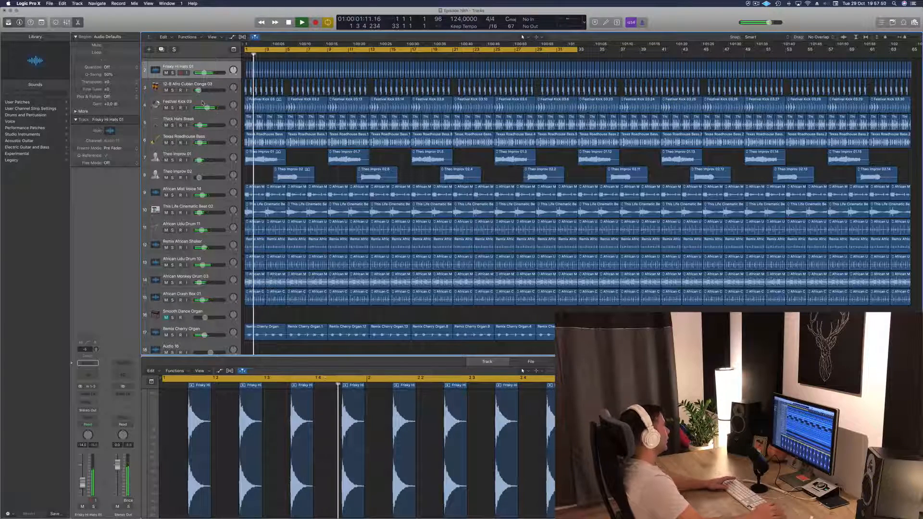
{"action": "left_click", "coordinate": [202, 102]}
{"action": "key", "text": "space"}
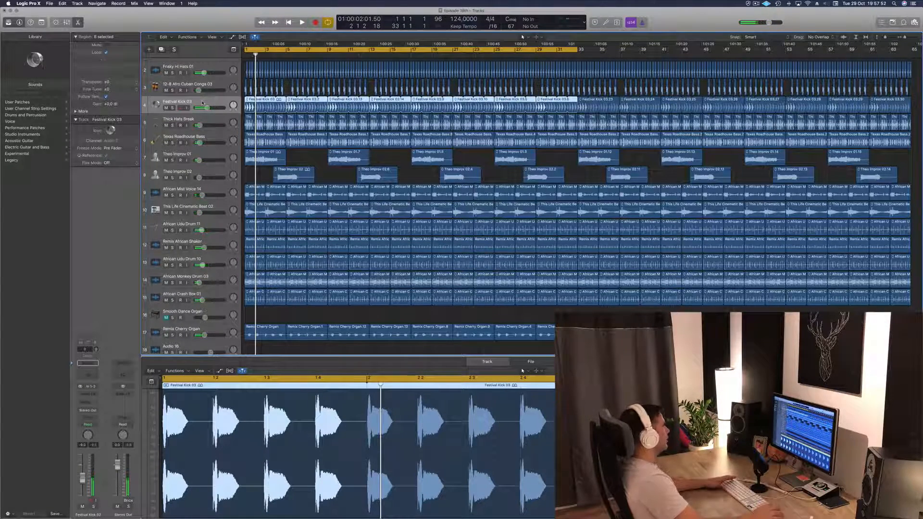
{"action": "key", "text": "space"}
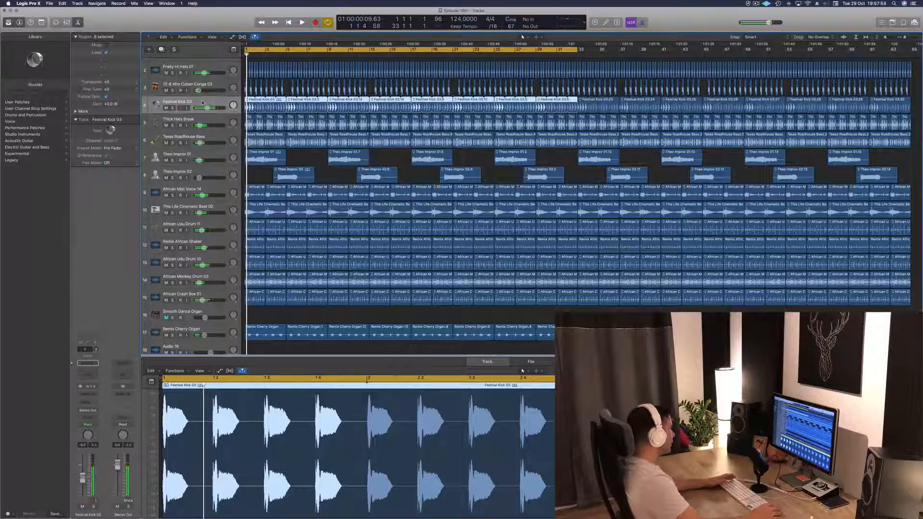
{"action": "scroll", "coordinate": [224, 257], "scroll_direction": "down", "scroll_amount": 3}
{"action": "scroll", "coordinate": [225, 262], "scroll_direction": "up", "scroll_amount": 4}
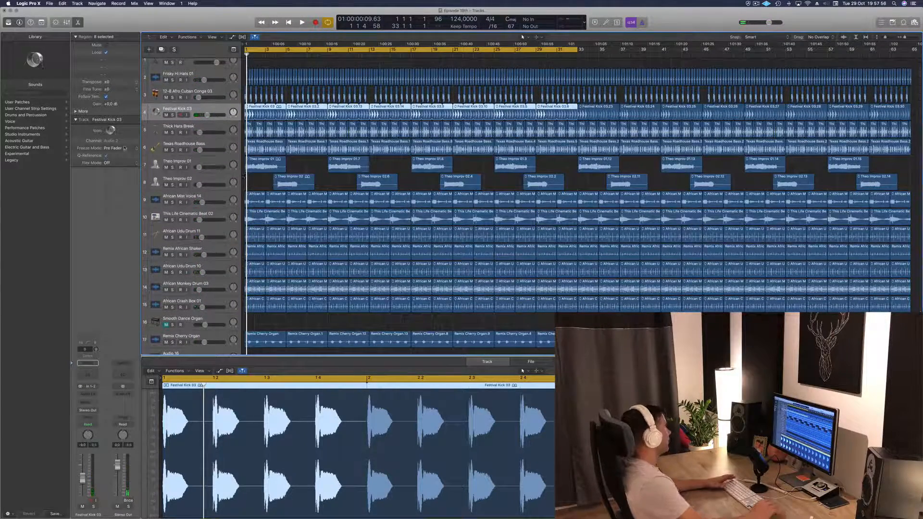
{"action": "key", "text": "space"}
{"action": "key", "text": "space"}
{"action": "key", "text": "space"}
{"action": "key", "text": "space"}
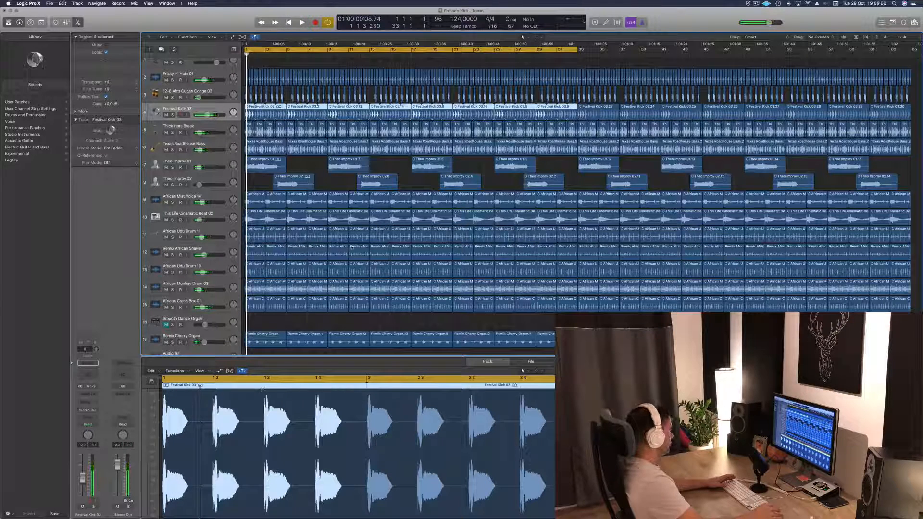
Open the mixer and pull the faders from Frisky Hi Hats 01 through Smooth Dance Organ down to minimum together.
{"action": "key", "text": "x"}
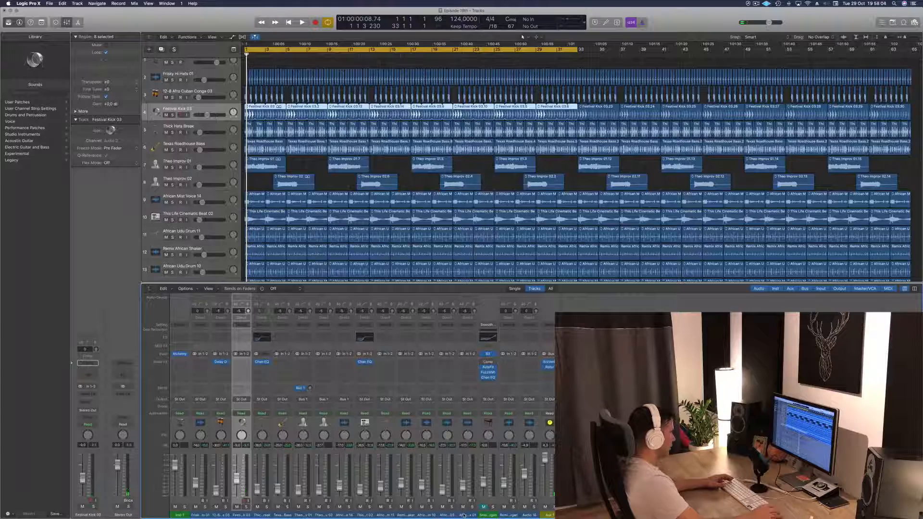
{"action": "left_click_drag", "start_coordinate": [465, 515], "coordinate": [195, 501]}
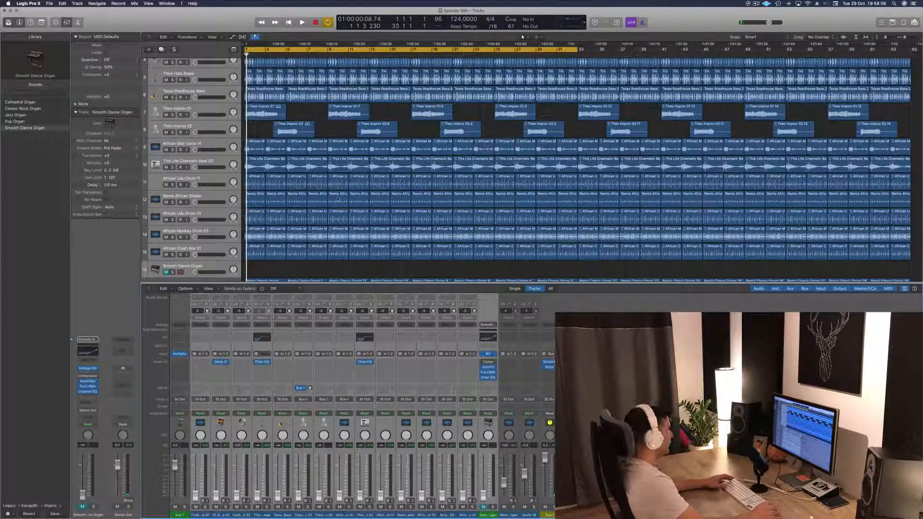
Move the Festival Kick 03 track above Frisky Hi Hats 01 in the track list.
{"action": "scroll", "coordinate": [308, 169], "scroll_direction": "up", "scroll_amount": 5}
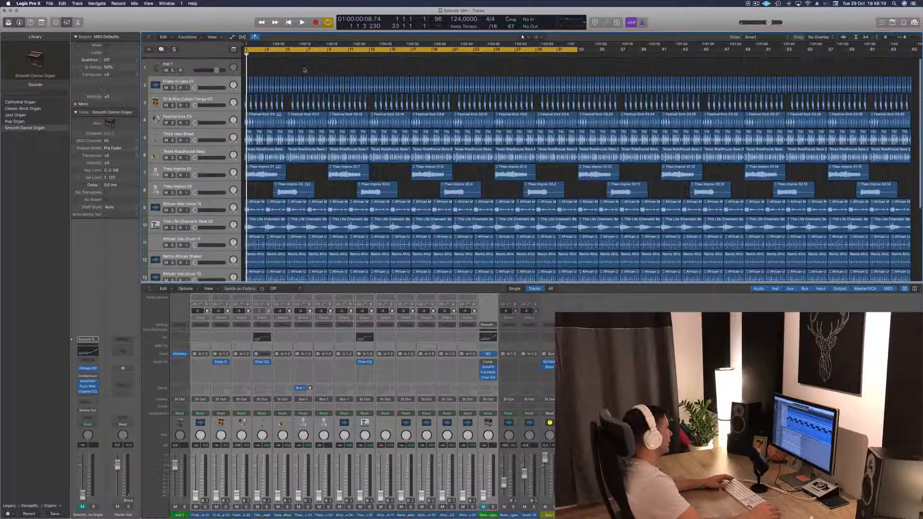
{"action": "left_click", "coordinate": [222, 82]}
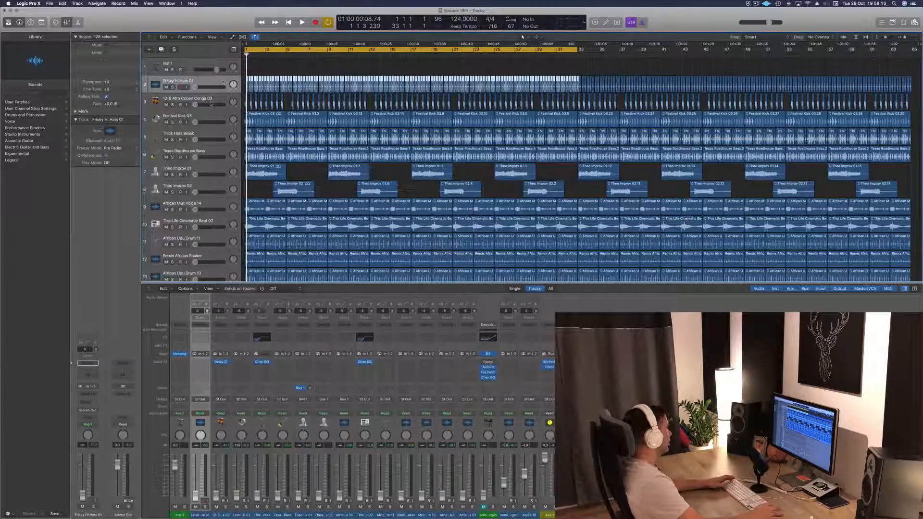
{"action": "left_click_drag", "start_coordinate": [209, 112], "coordinate": [215, 83]}
Pull the Remix Cherry Organ volume down to minimum and raise the Festival Kick 03 track's volume during playback.
{"action": "key", "text": "space"}
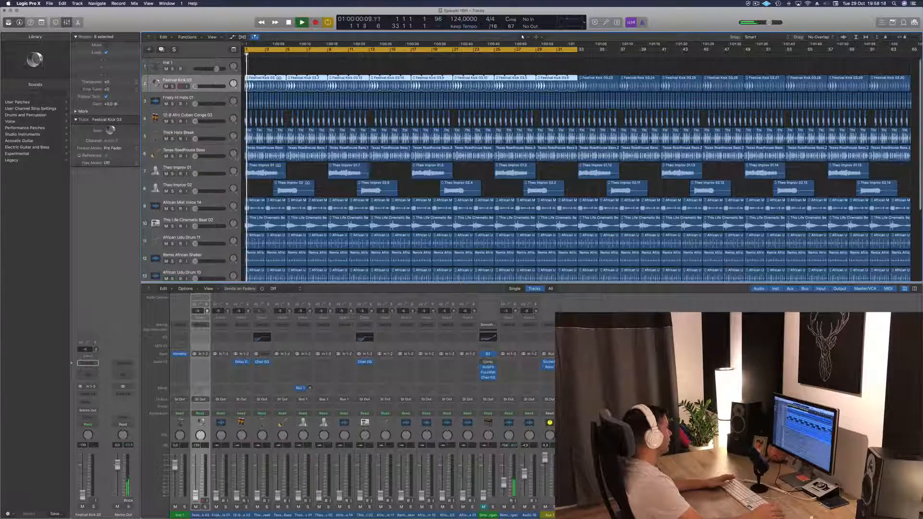
{"action": "scroll", "coordinate": [204, 231], "scroll_direction": "down", "scroll_amount": 5}
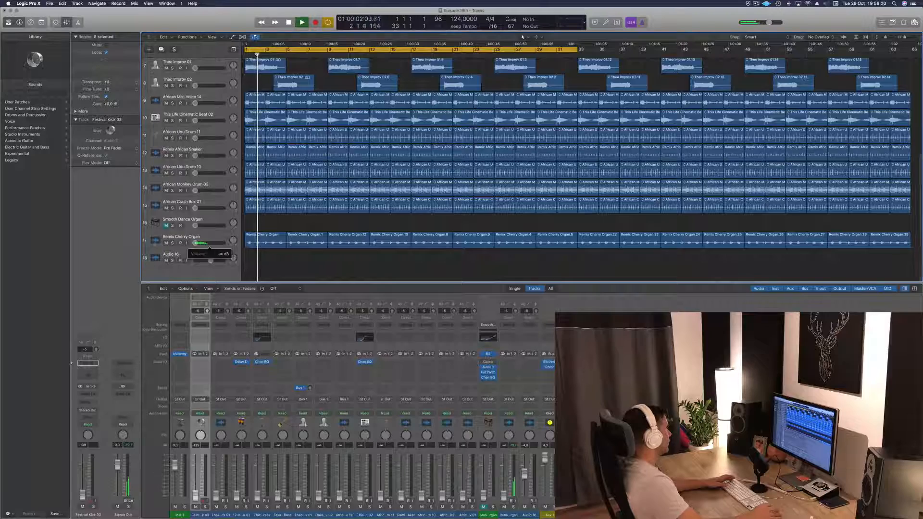
{"action": "scroll", "coordinate": [210, 231], "scroll_direction": "up", "scroll_amount": 5}
{"action": "key", "text": "space"}
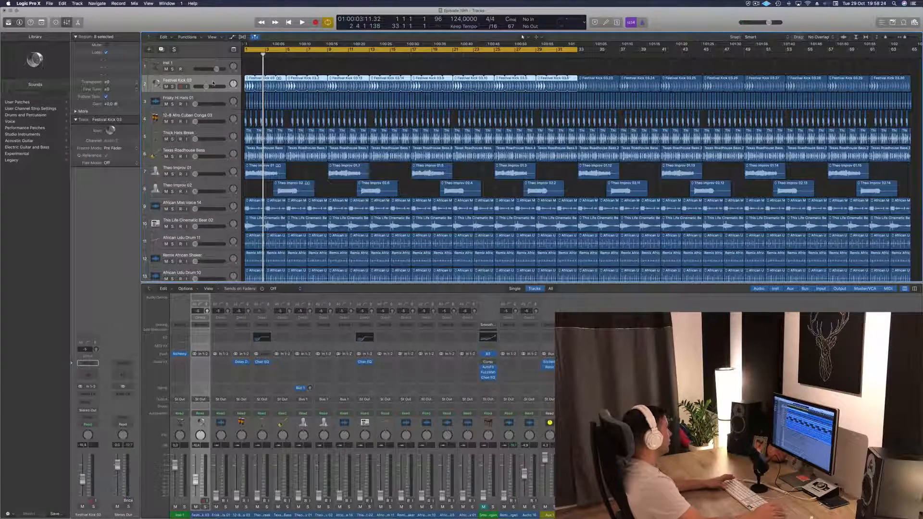
{"action": "left_click_drag", "start_coordinate": [211, 86], "coordinate": [212, 87]}
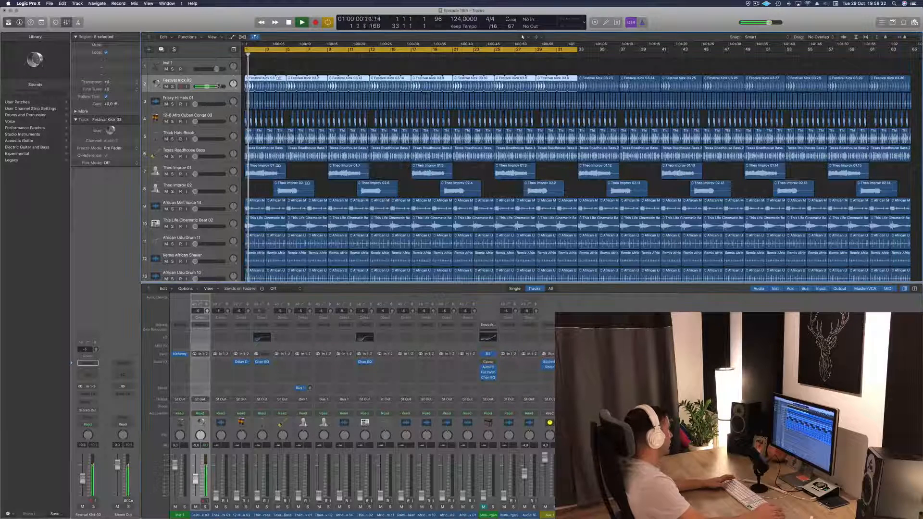
Insert a Channel EQ on the Festival Kick 03 channel and move its window aside to uncover the tracks.
{"action": "left_click", "coordinate": [89, 378]}
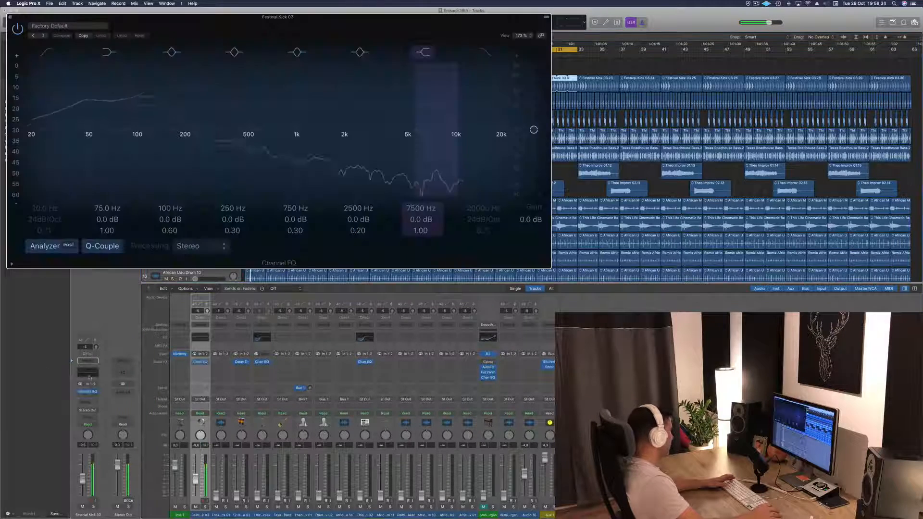
{"action": "left_click_drag", "start_coordinate": [148, 26], "coordinate": [693, 89]}
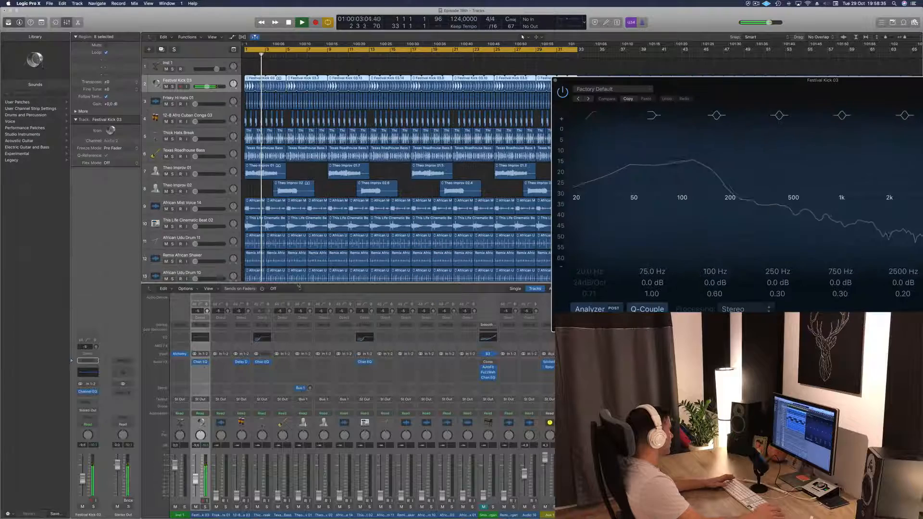
Insert a Compressor after the Channel EQ on Festival Kick 03, adjust its threshold and close its window.
{"action": "left_click", "coordinate": [89, 397]}
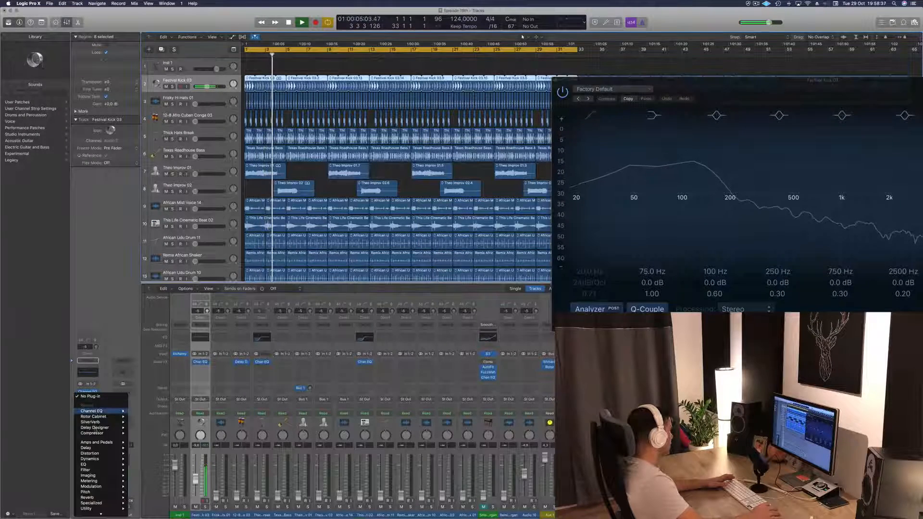
{"action": "left_click", "coordinate": [143, 435]}
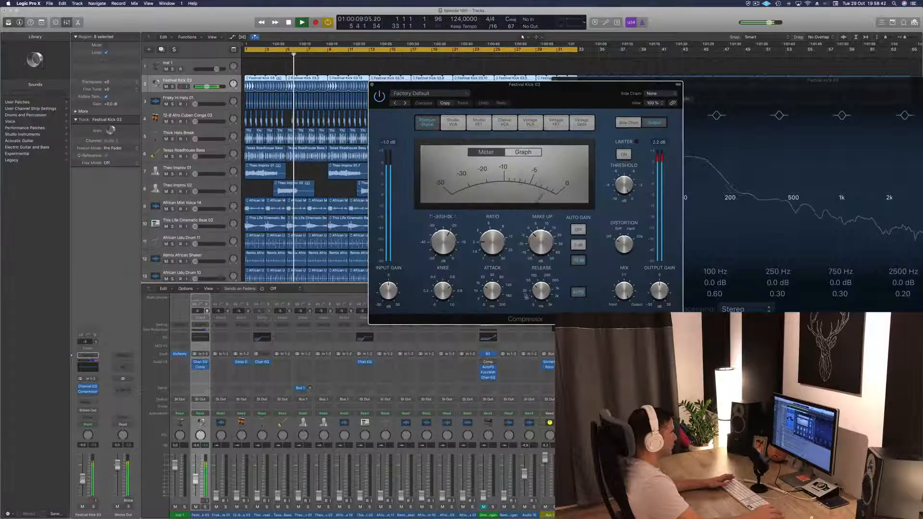
{"action": "mouse_move", "coordinate": [495, 294]}
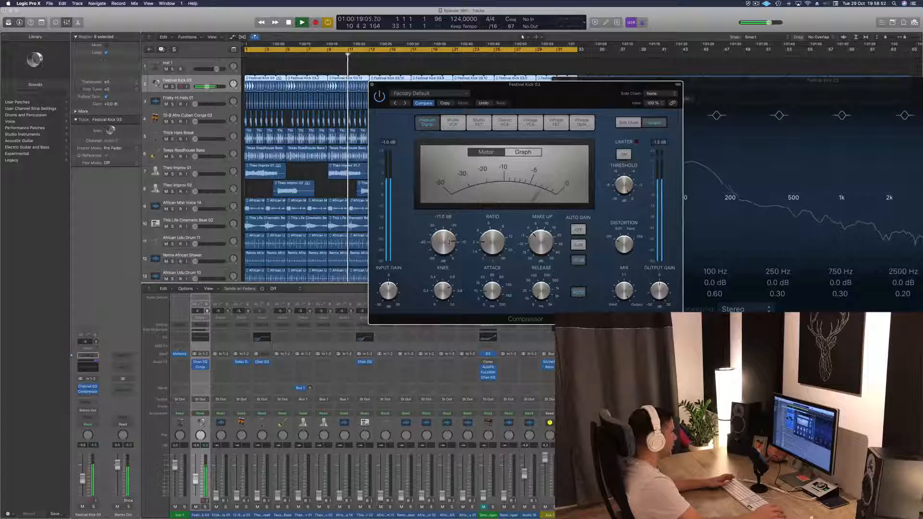
{"action": "left_click_drag", "start_coordinate": [447, 248], "coordinate": [448, 246]}
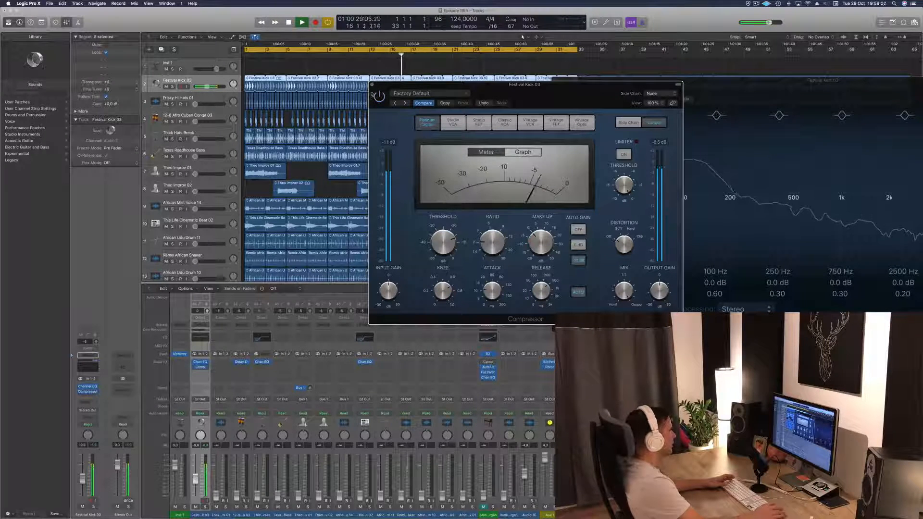
{"action": "left_click", "coordinate": [371, 85]}
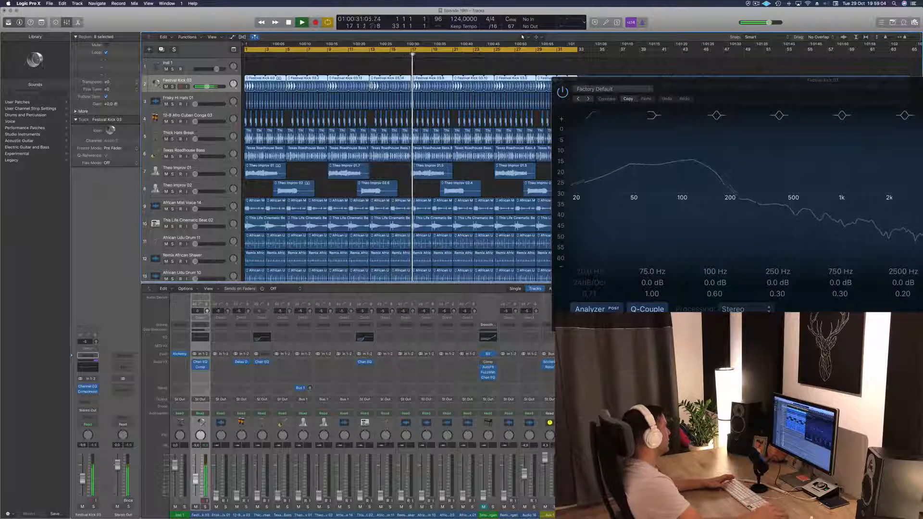
Restart playback from bar 1 and raise the Frisky Hi Hats 01 fader to bring the hi-hats in with the kick.
{"action": "key", "text": "Return"}
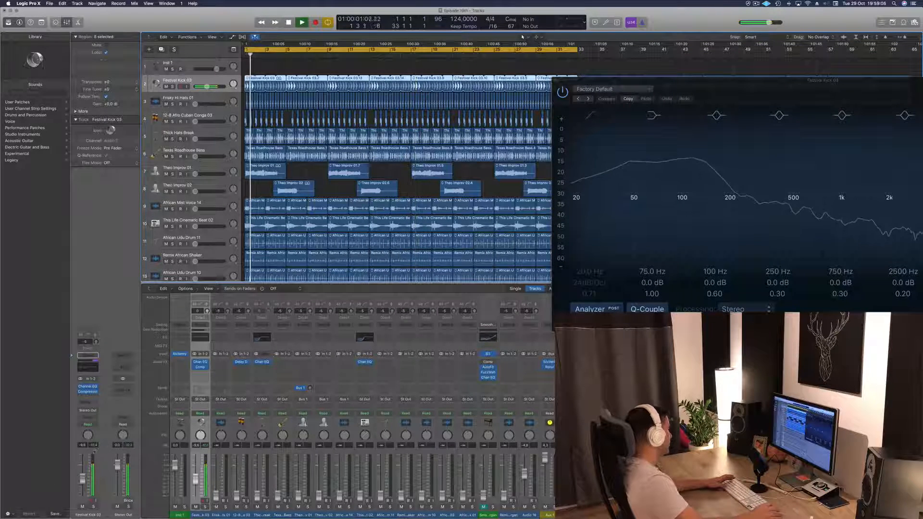
{"action": "key", "text": "Return"}
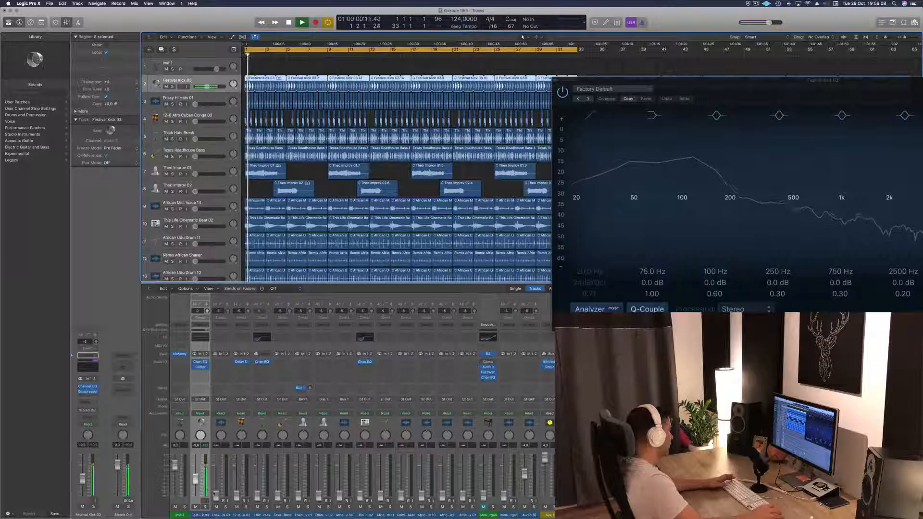
{"action": "left_click_drag", "start_coordinate": [215, 494], "coordinate": [217, 485]}
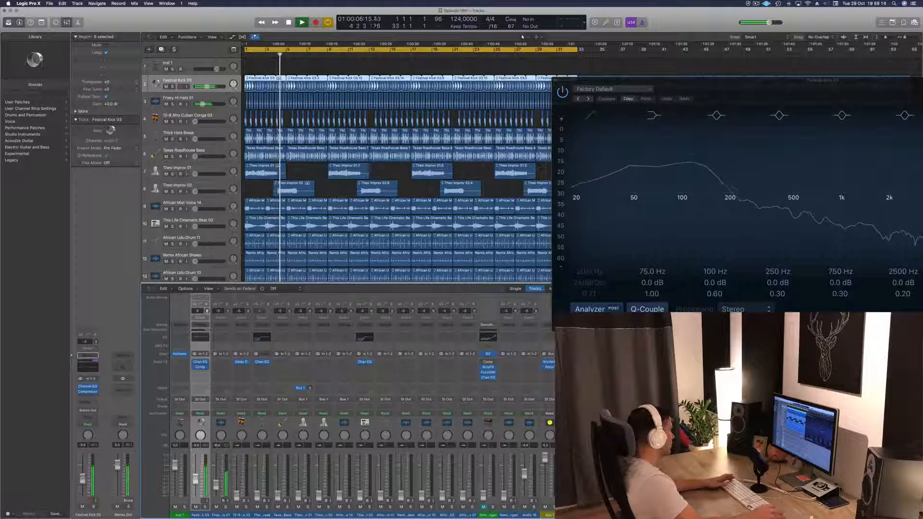
Try out the 12-8 Afro Cuban Conga 03 track by raising its fader and pulling it back down to minimum.
{"action": "left_click_drag", "start_coordinate": [237, 496], "coordinate": [236, 482]}
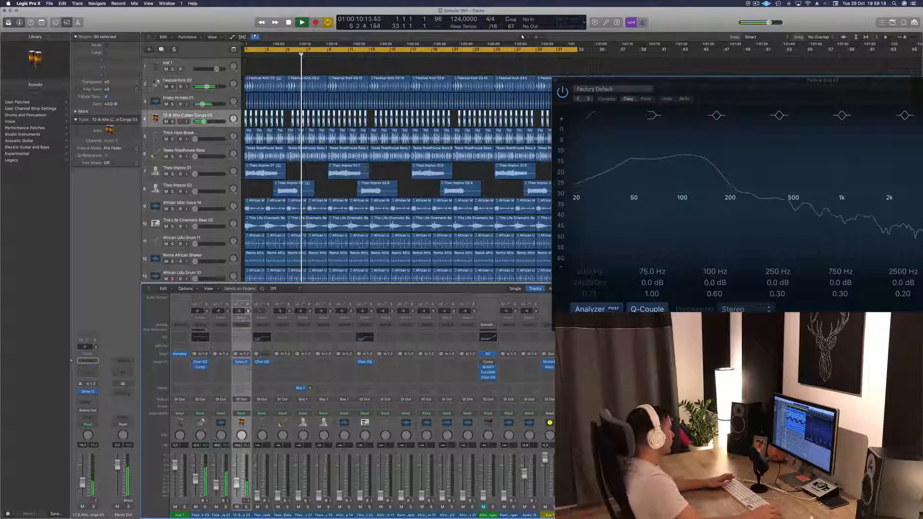
{"action": "left_click_drag", "start_coordinate": [237, 482], "coordinate": [237, 496]}
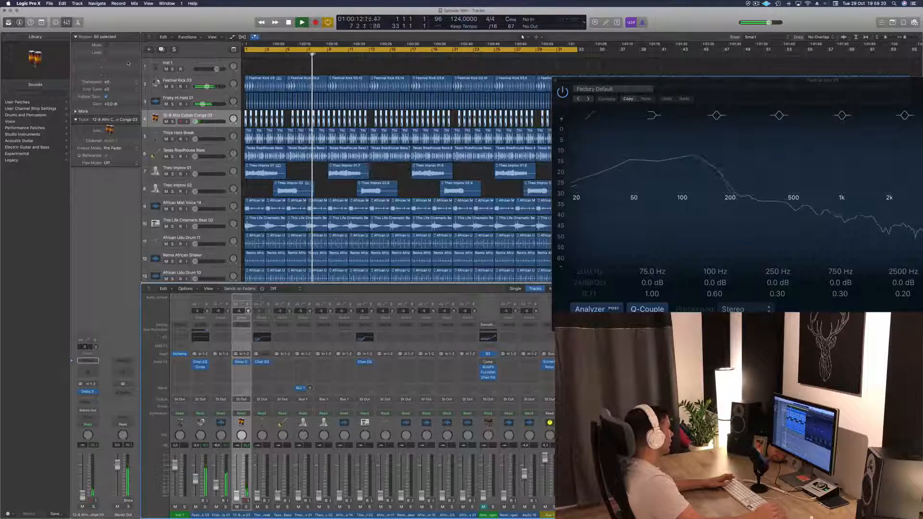
Move the African Udu Drum 11 track directly below Frisky Hi Hats 01 and raise its volume.
{"action": "scroll", "coordinate": [211, 205], "scroll_direction": "down", "scroll_amount": 2}
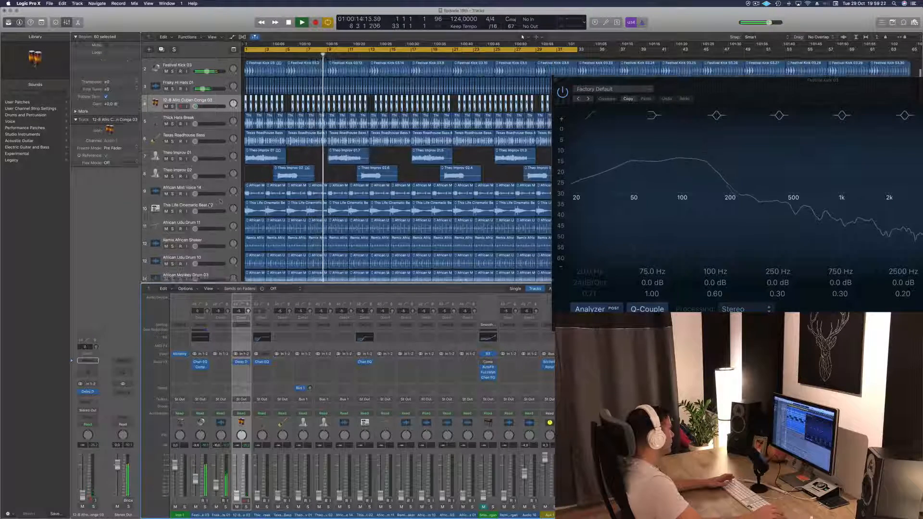
{"action": "left_click_drag", "start_coordinate": [215, 222], "coordinate": [204, 104]}
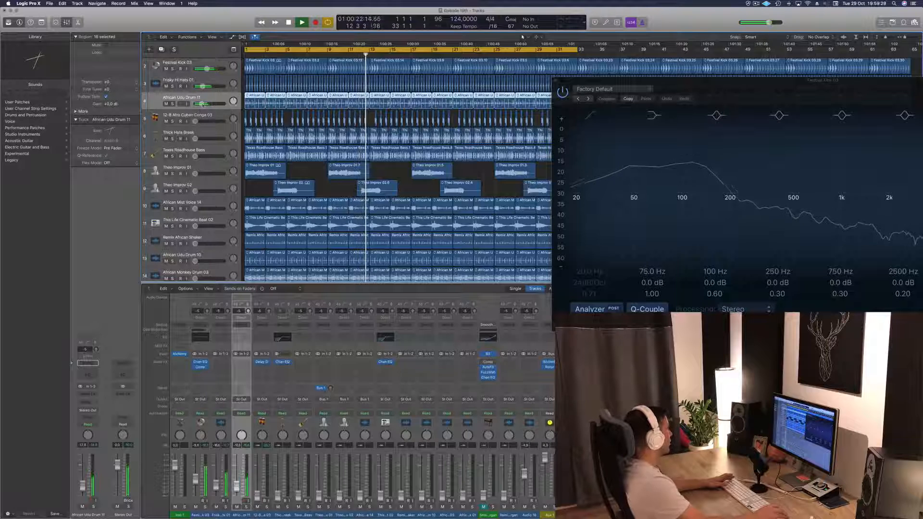
Insert a Channel EQ on African Udu Drum 11, enable its low-cut filter at 215 Hz with 24 dB/Oct, and close the EQ.
{"action": "left_click", "coordinate": [88, 375]}
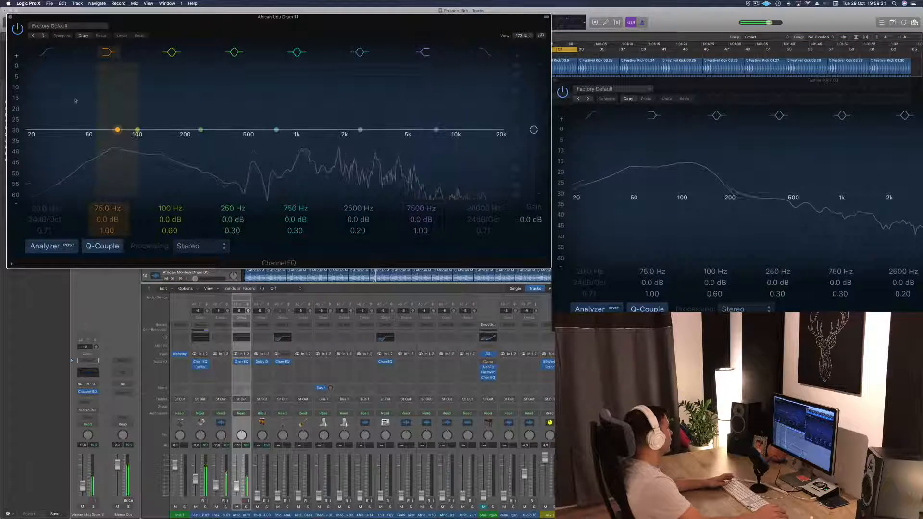
{"action": "left_click", "coordinate": [47, 52]}
{"action": "left_click_drag", "start_coordinate": [40, 146], "coordinate": [191, 145]}
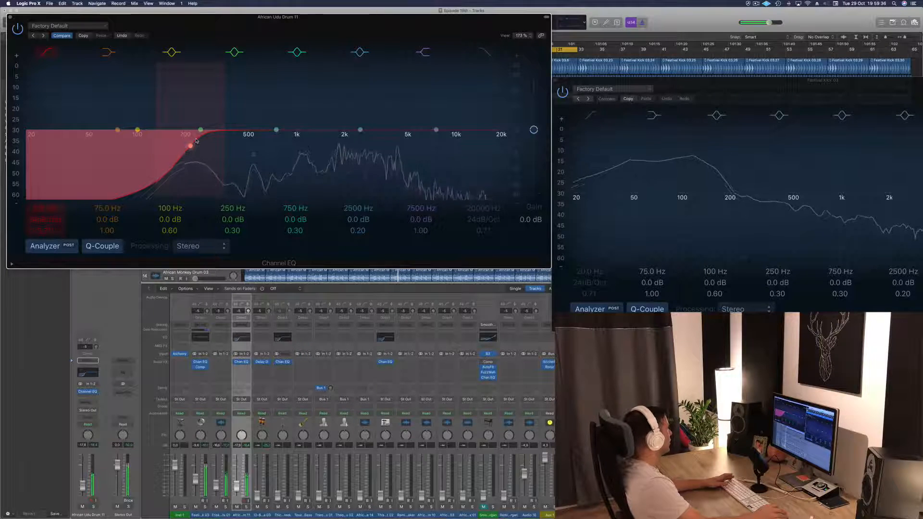
{"action": "left_click_drag", "start_coordinate": [288, 17], "coordinate": [432, 36]}
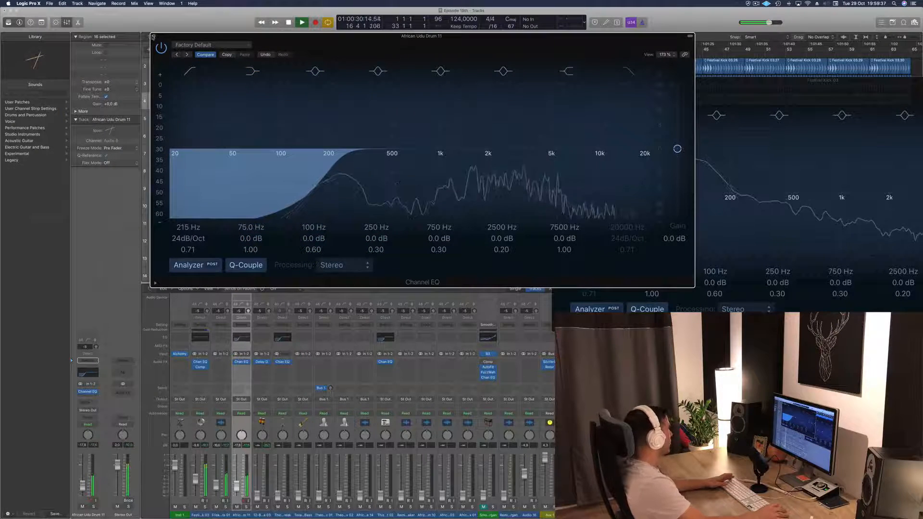
{"action": "left_click", "coordinate": [153, 37]}
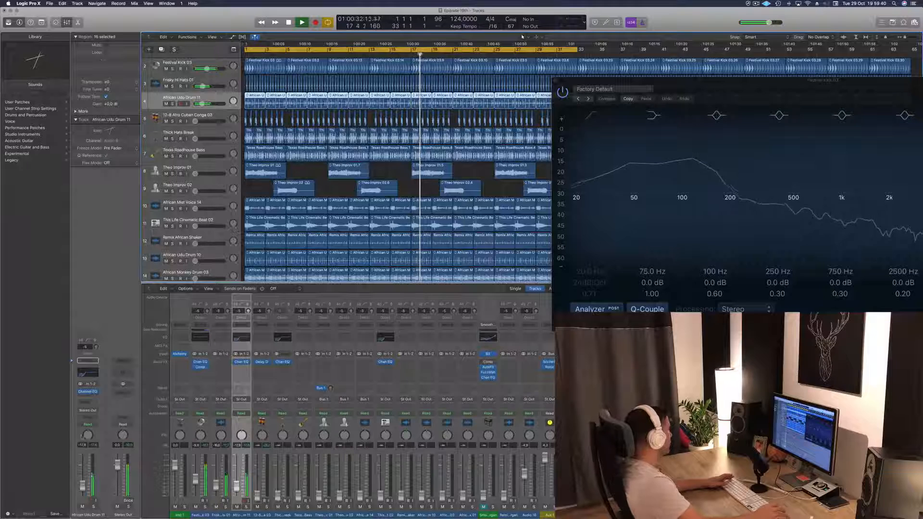
Add a Stereo Delay after the Channel EQ on African Udu Drum 11, keep its Factory Default settings, and close the plug-in window.
{"action": "left_click", "coordinate": [83, 397]}
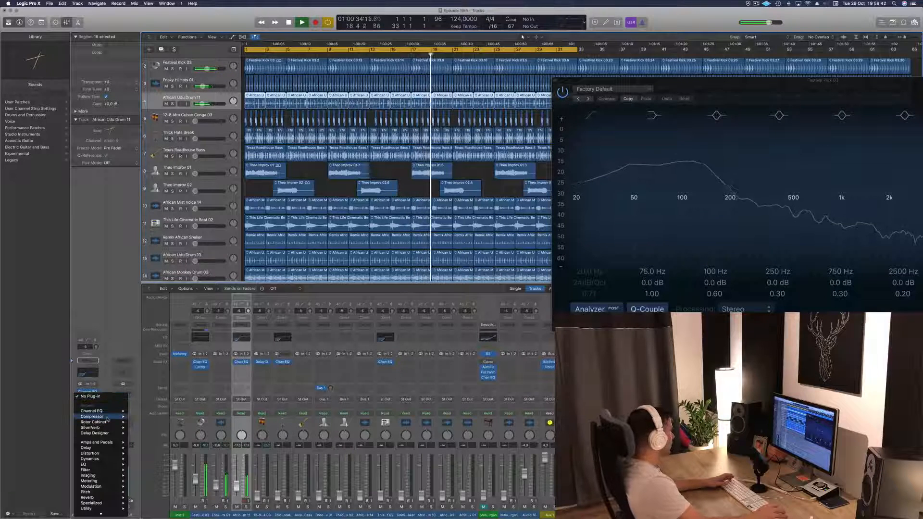
{"action": "mouse_move", "coordinate": [108, 434]}
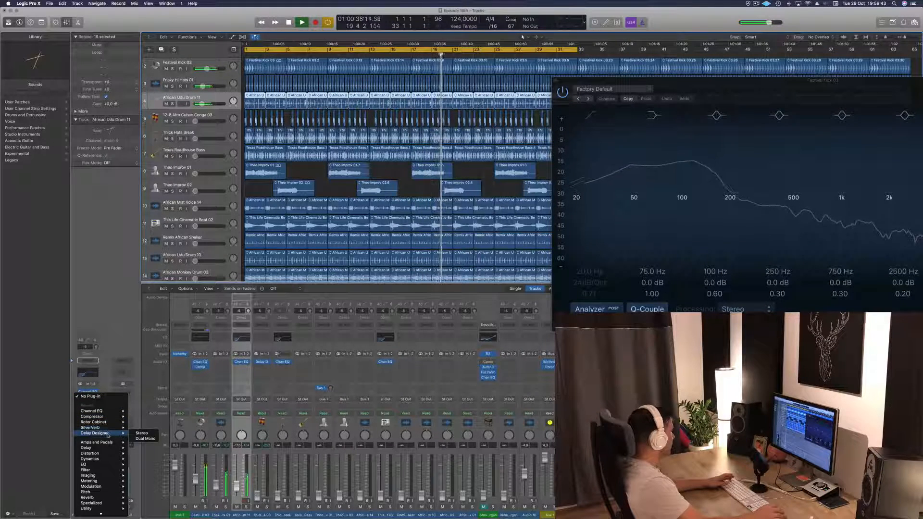
{"action": "mouse_move", "coordinate": [107, 460]}
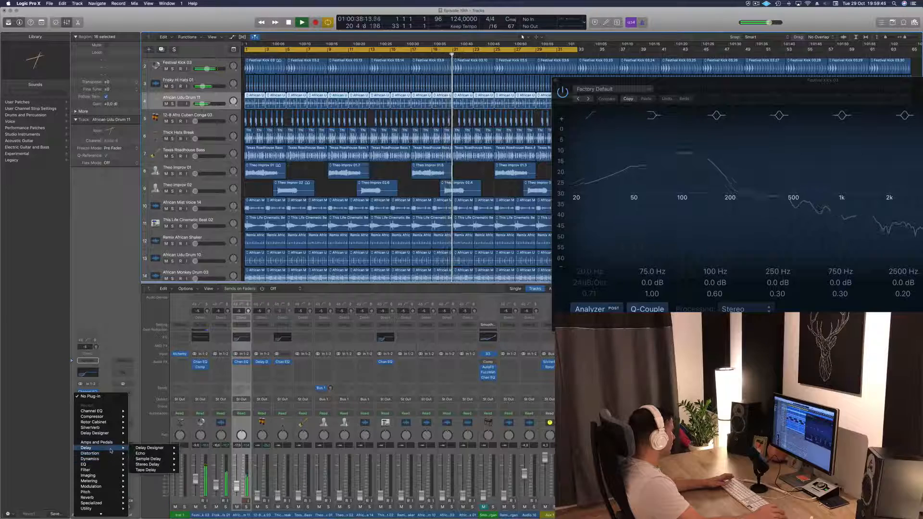
{"action": "mouse_move", "coordinate": [150, 453]}
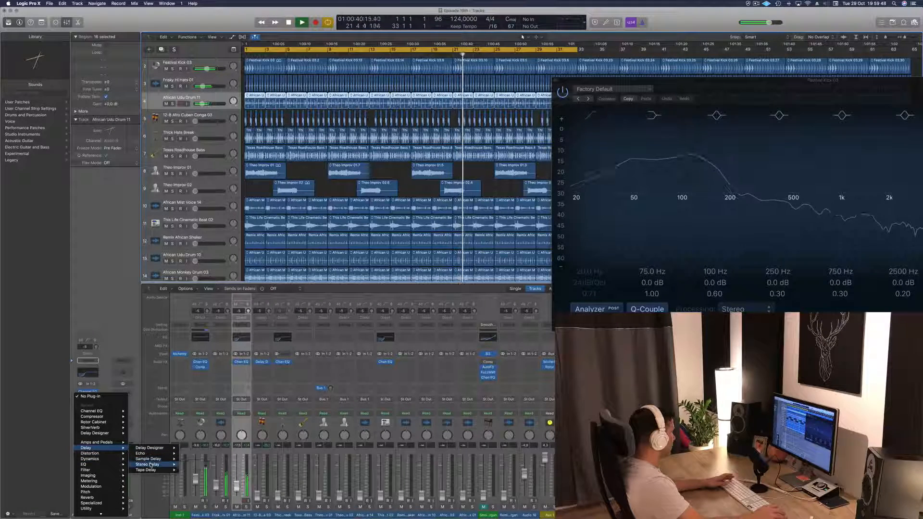
{"action": "left_click", "coordinate": [191, 465]}
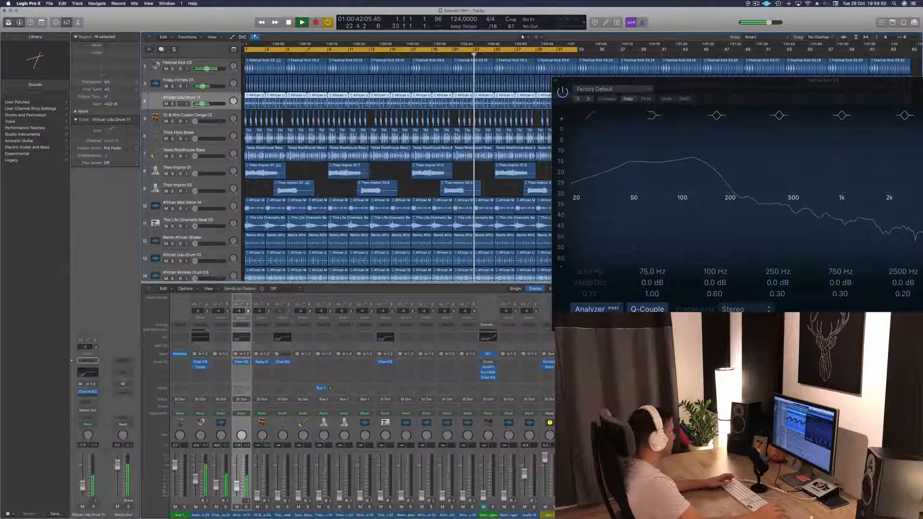
{"action": "left_click_drag", "start_coordinate": [153, 23], "coordinate": [468, 105]}
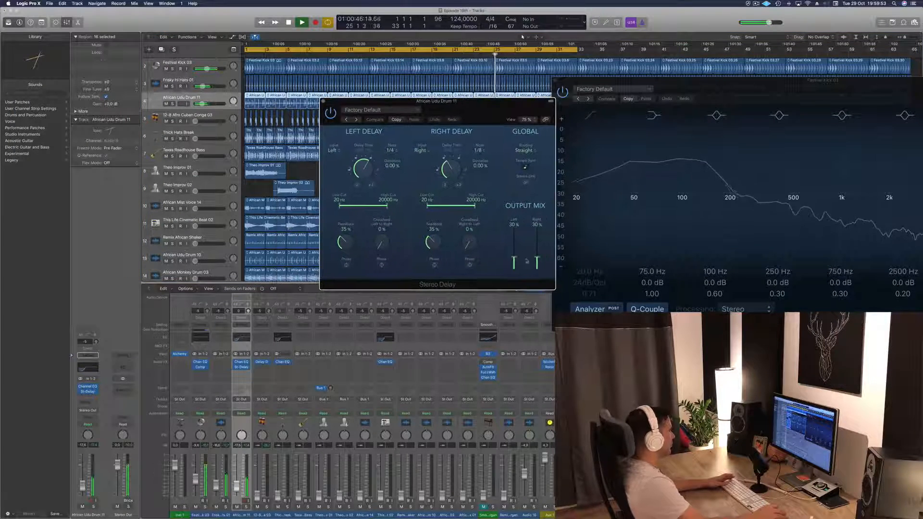
{"action": "left_click", "coordinate": [324, 101]}
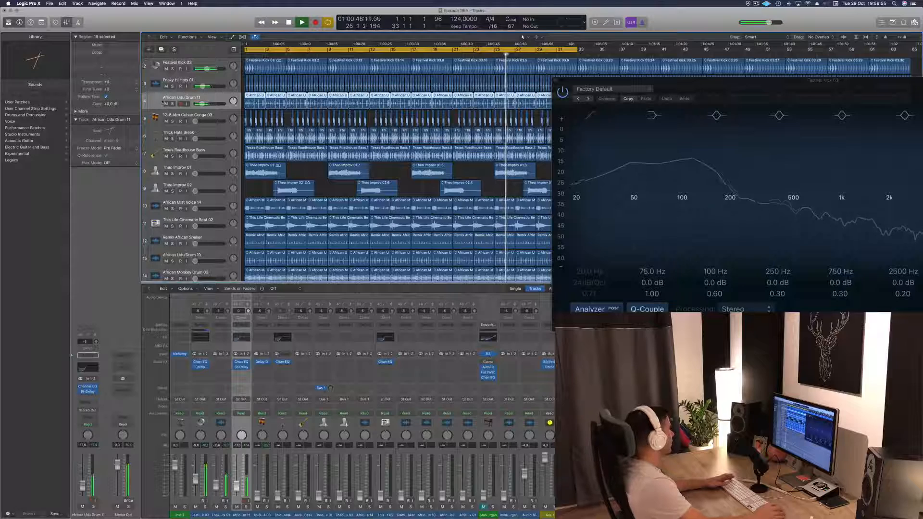
Move the Thick Hats Break track directly below African Udu Drum 11 and raise its volume to a low level.
{"action": "mouse_move", "coordinate": [201, 136]}
{"action": "left_mouse_down"}
{"action": "mouse_move", "coordinate": [173, 120]}
{"action": "mouse_move", "coordinate": [197, 122]}
{"action": "left_mouse_up"}
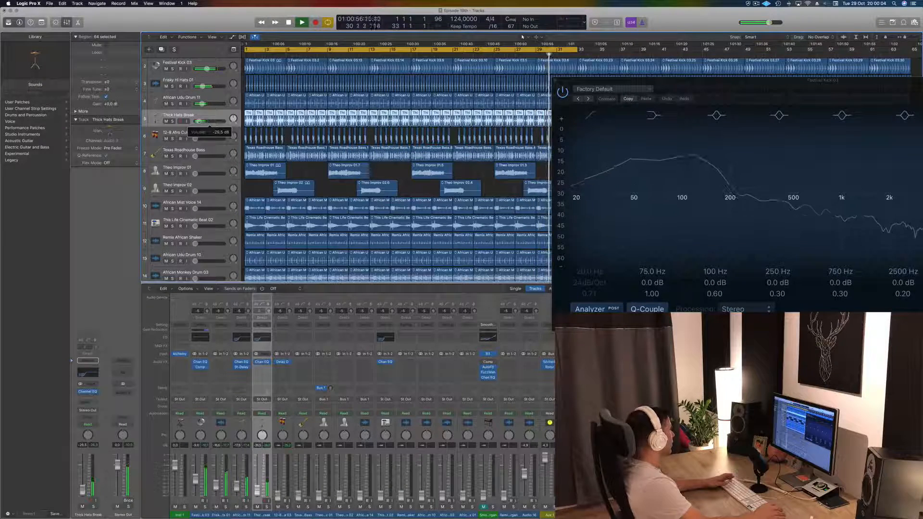
{"action": "left_click_drag", "start_coordinate": [200, 121], "coordinate": [198, 121]}
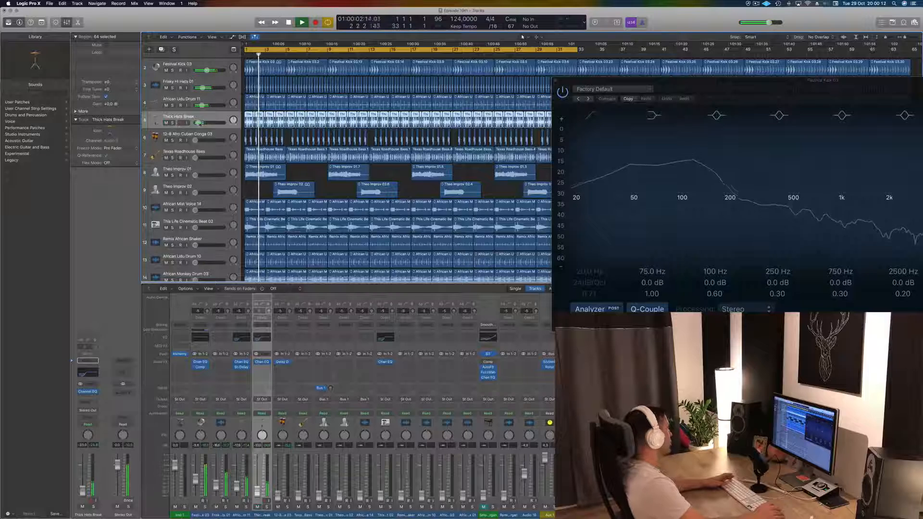
{"action": "left_click", "coordinate": [201, 123]}
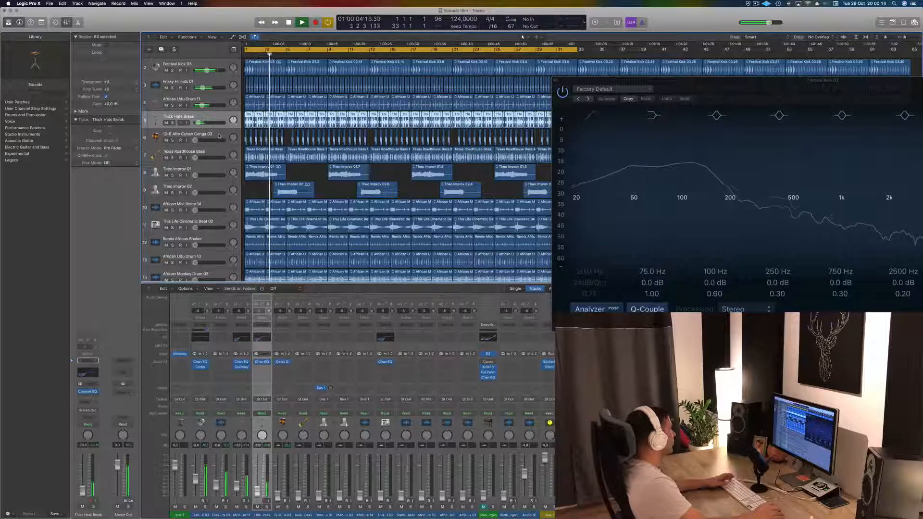
Move the Remix African Shaker track directly below Thick Hats Break and raise its volume.
{"action": "left_click", "coordinate": [224, 154]}
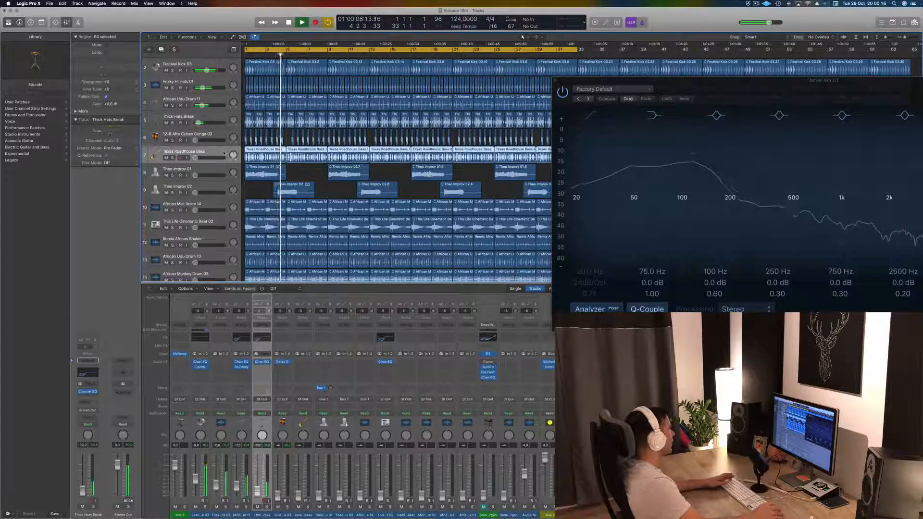
{"action": "scroll", "coordinate": [225, 144], "scroll_direction": "down", "scroll_amount": 1}
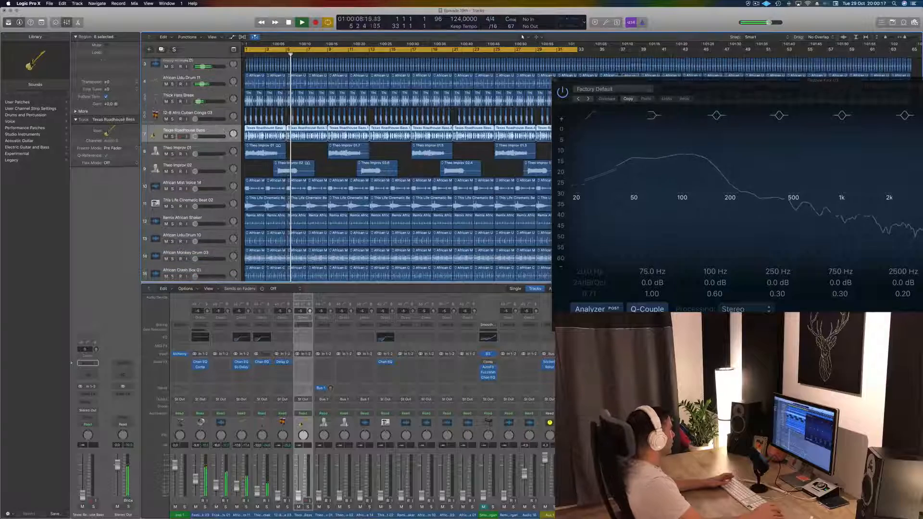
{"action": "scroll", "coordinate": [225, 137], "scroll_direction": "down", "scroll_amount": 2}
{"action": "left_click_drag", "start_coordinate": [225, 191], "coordinate": [227, 83]}
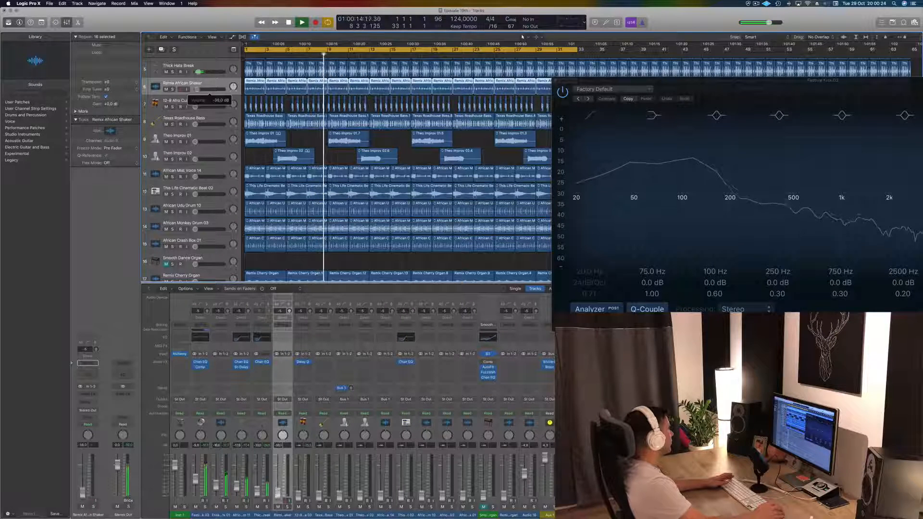
{"action": "left_click_drag", "start_coordinate": [195, 90], "coordinate": [214, 96]}
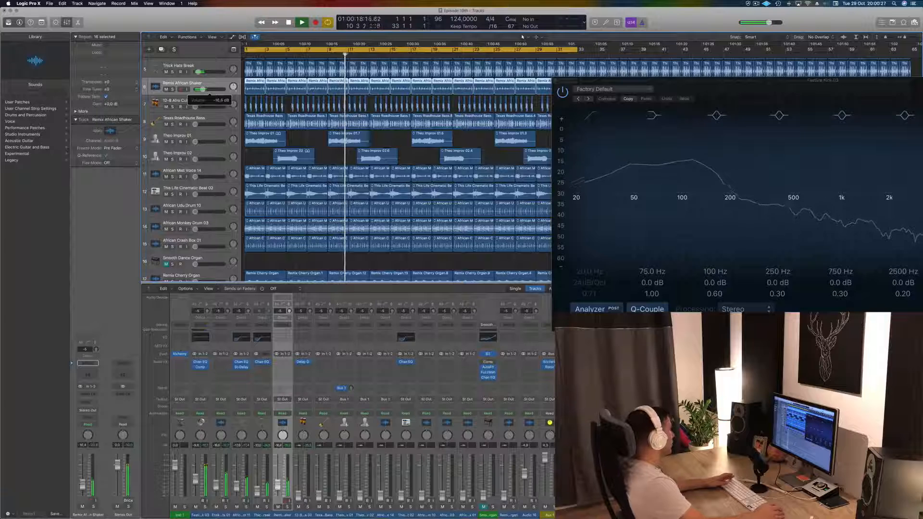
Insert a Stereo Delay with default settings on Remix African Shaker, and close the delay and the Festival Kick 03 EQ windows.
{"action": "left_click", "coordinate": [85, 397]}
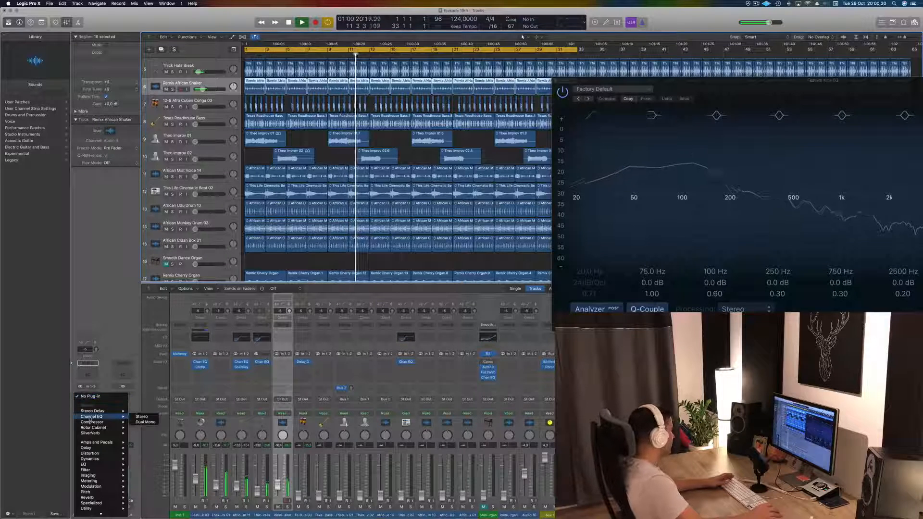
{"action": "scroll", "coordinate": [115, 412], "scroll_direction": "down", "scroll_amount": 1}
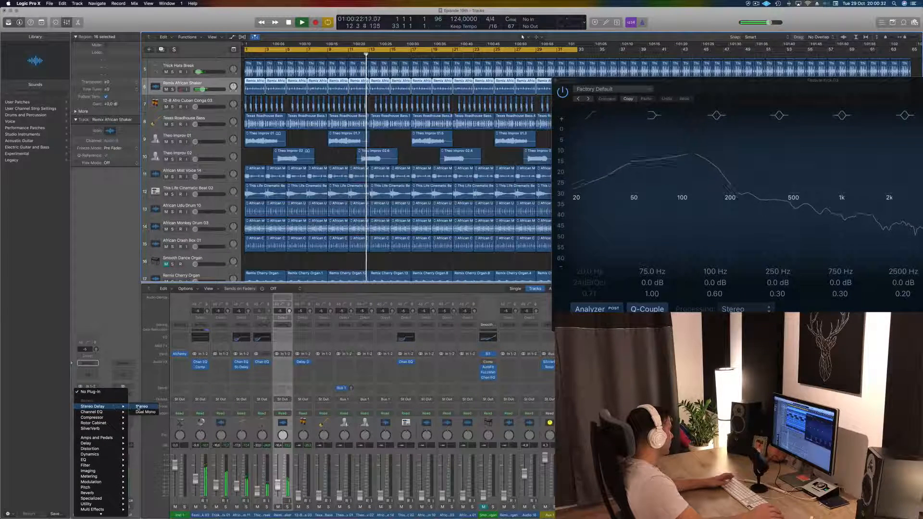
{"action": "left_click", "coordinate": [138, 407]}
{"action": "left_click_drag", "start_coordinate": [211, 17], "coordinate": [285, 57]}
{"action": "left_click_drag", "start_coordinate": [96, 21], "coordinate": [651, 115]}
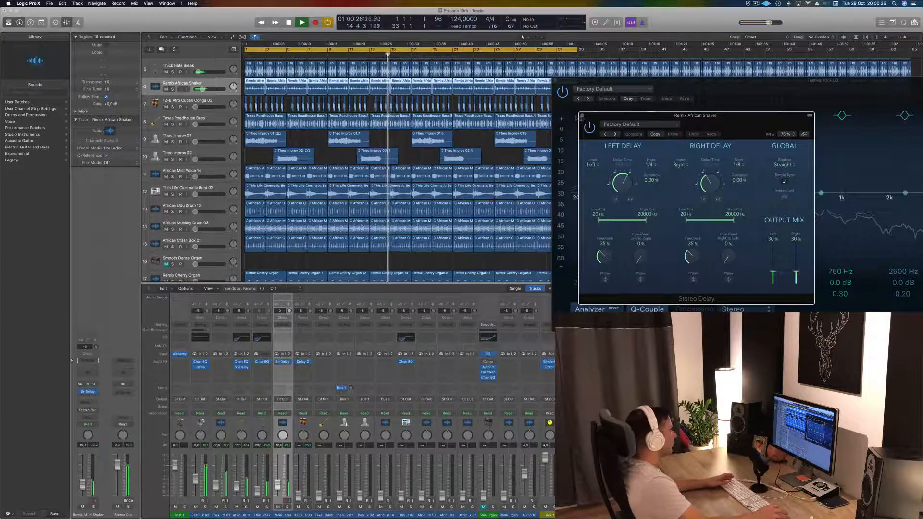
{"action": "left_click", "coordinate": [582, 116]}
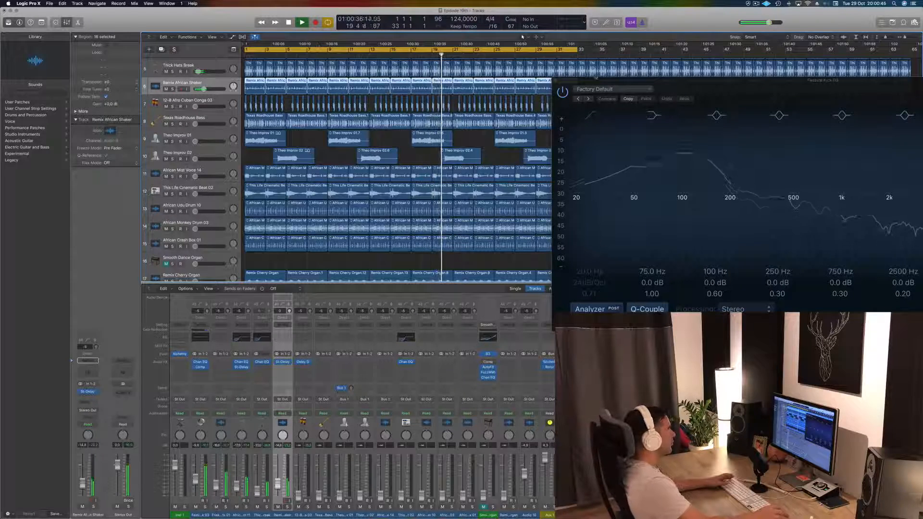
{"action": "left_click_drag", "start_coordinate": [611, 79], "coordinate": [532, 79]}
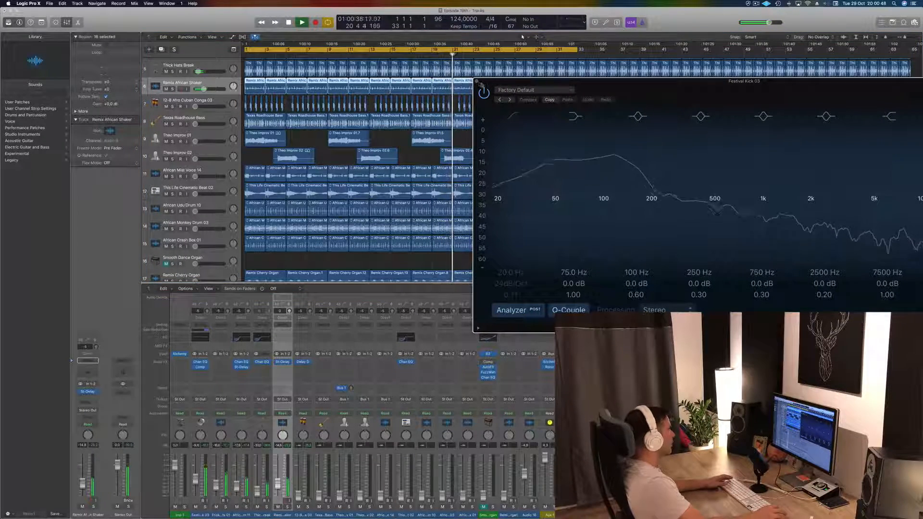
{"action": "left_click", "coordinate": [480, 83]}
Move the African Monkey Drum 03 track directly below Remix African Shaker and delete its regions across the first 32 bars.
{"action": "scroll", "coordinate": [202, 185], "scroll_direction": "down", "scroll_amount": 3}
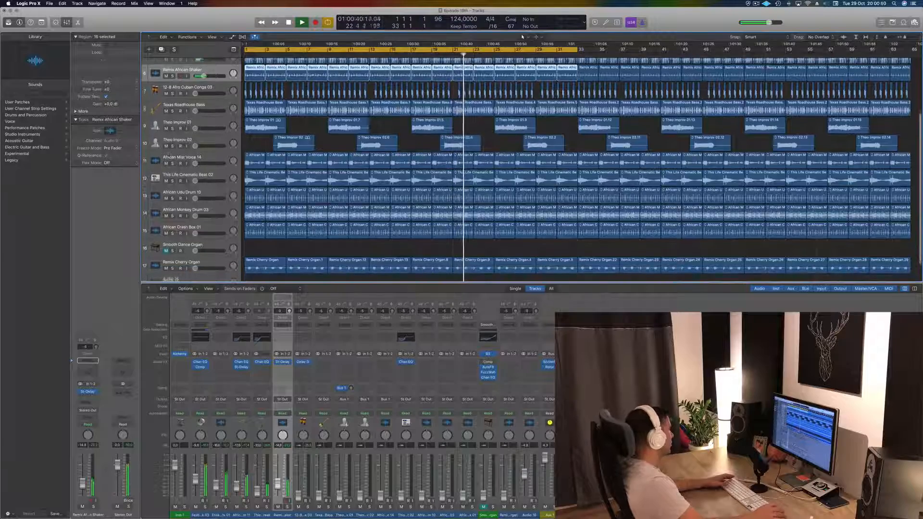
{"action": "scroll", "coordinate": [206, 177], "scroll_direction": "up", "scroll_amount": 2}
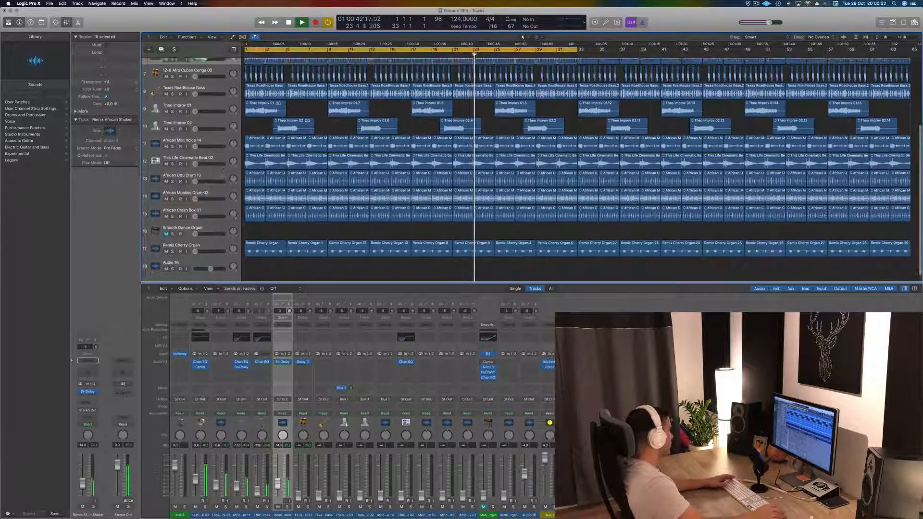
{"action": "left_click", "coordinate": [215, 190]}
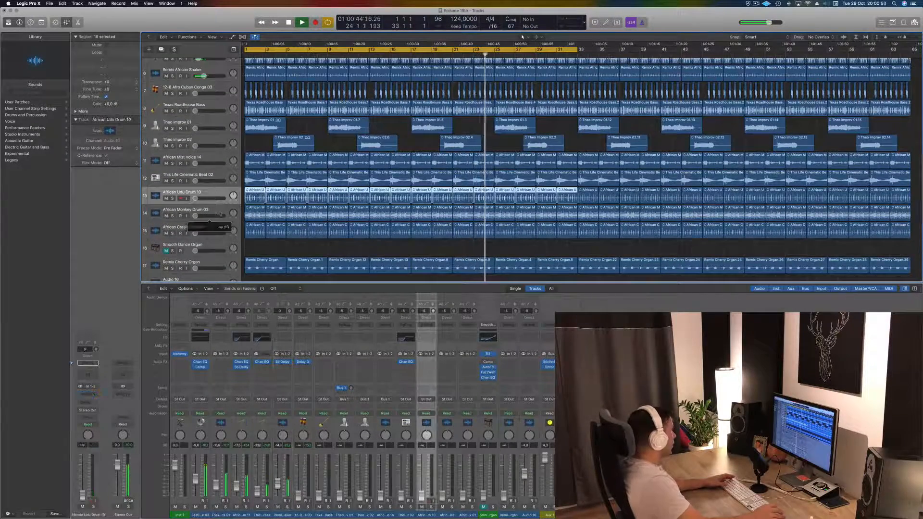
{"action": "left_click_drag", "start_coordinate": [215, 213], "coordinate": [203, 93]}
{"action": "mouse_move", "coordinate": [204, 94]}
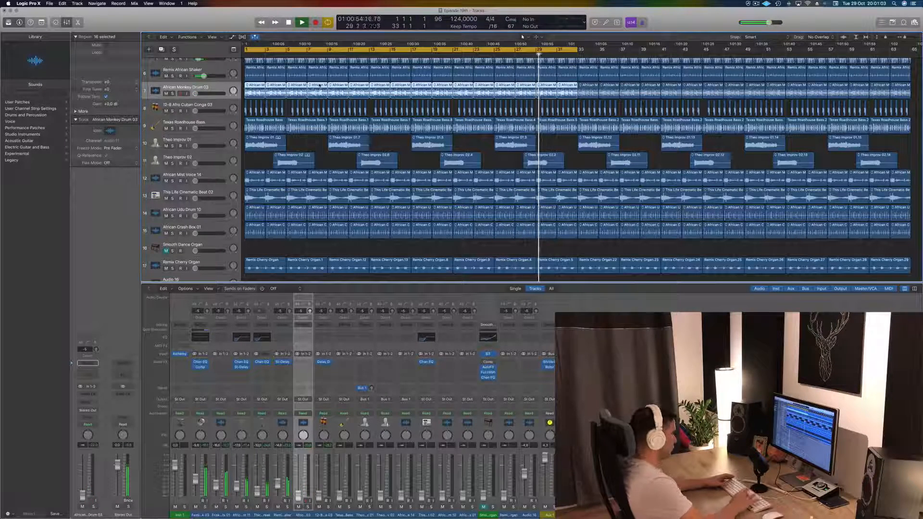
{"action": "key", "text": "Delete"}
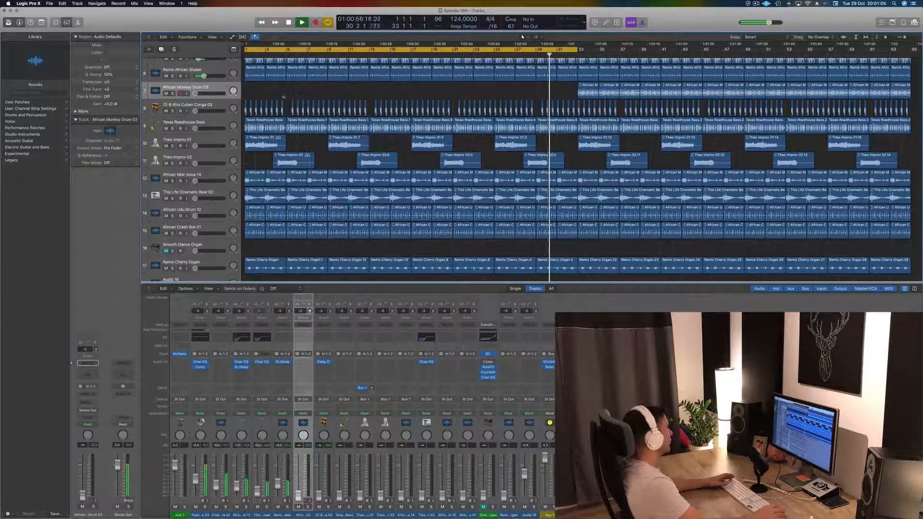
Raise the 12-8 Afro Cuban Conga 03 volume and replace its Delay Designer with a Stereo Delay.
{"action": "left_click", "coordinate": [206, 110]}
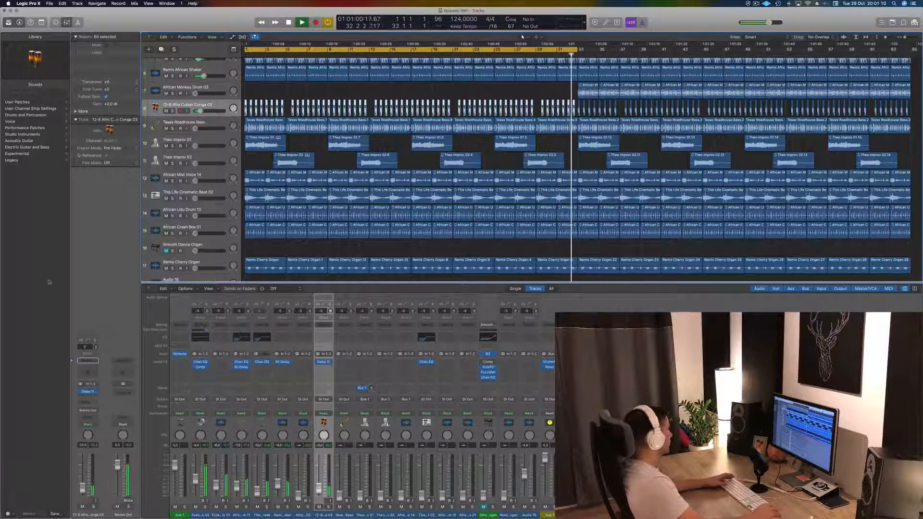
{"action": "left_click", "coordinate": [96, 392]}
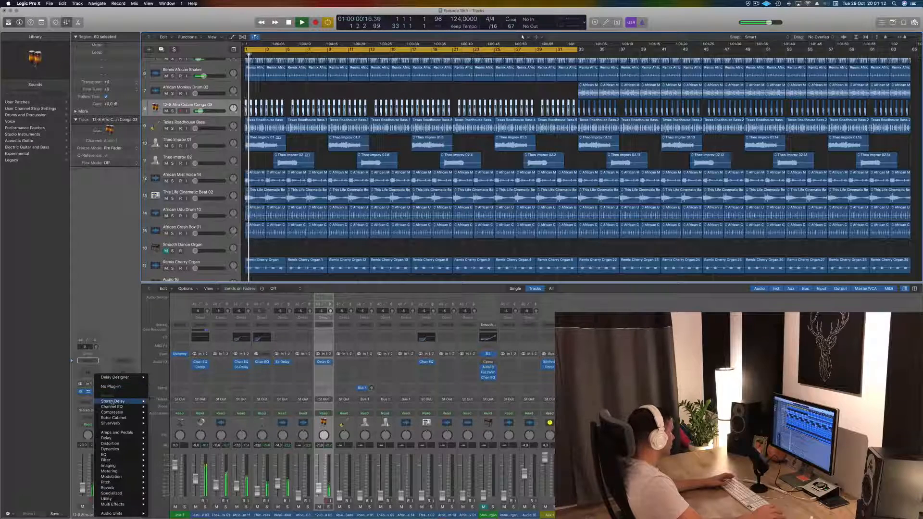
{"action": "left_click", "coordinate": [161, 401]}
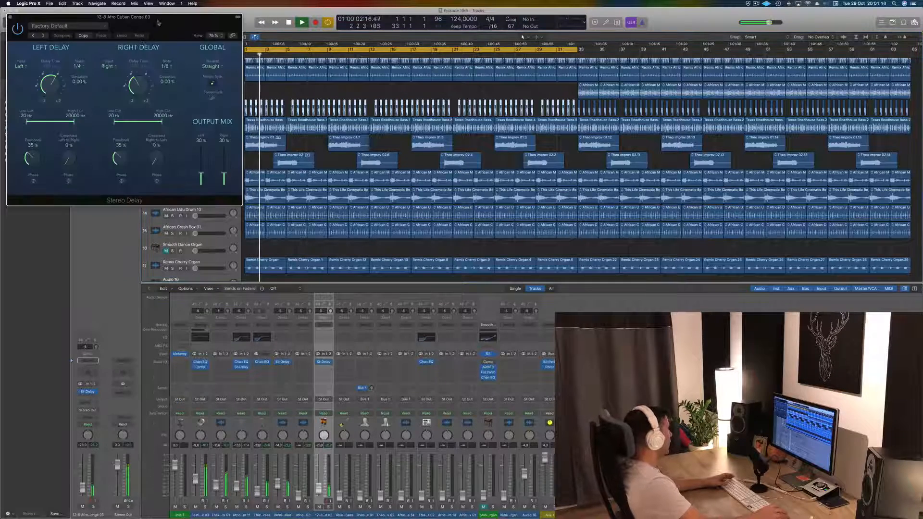
{"action": "left_click_drag", "start_coordinate": [158, 22], "coordinate": [572, 124]}
Audition the conga's Stereo Delay presets, load Dual 1/8 Note, set the output mix to 29% left and 28% right, and close the plug-in.
{"action": "left_click", "coordinate": [456, 138]}
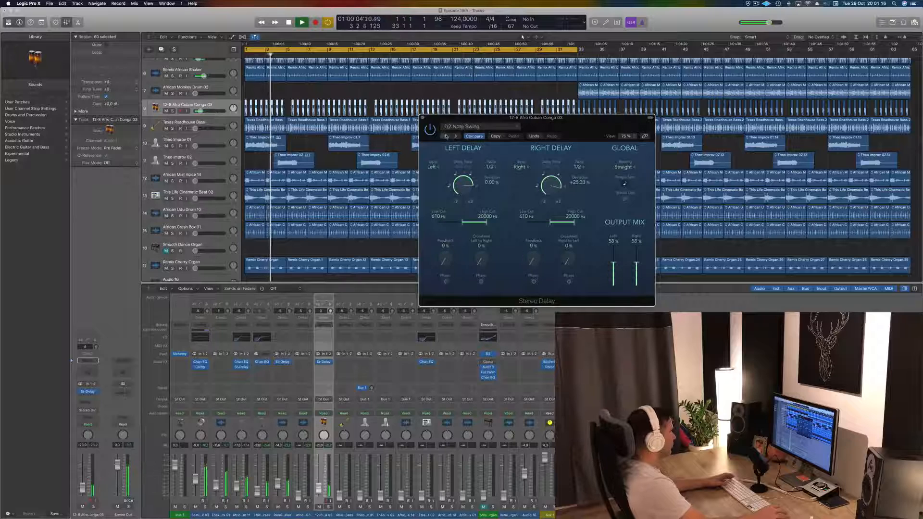
{"action": "left_click", "coordinate": [456, 137]}
{"action": "left_click", "coordinate": [456, 137]}
{"action": "left_click", "coordinate": [446, 137]}
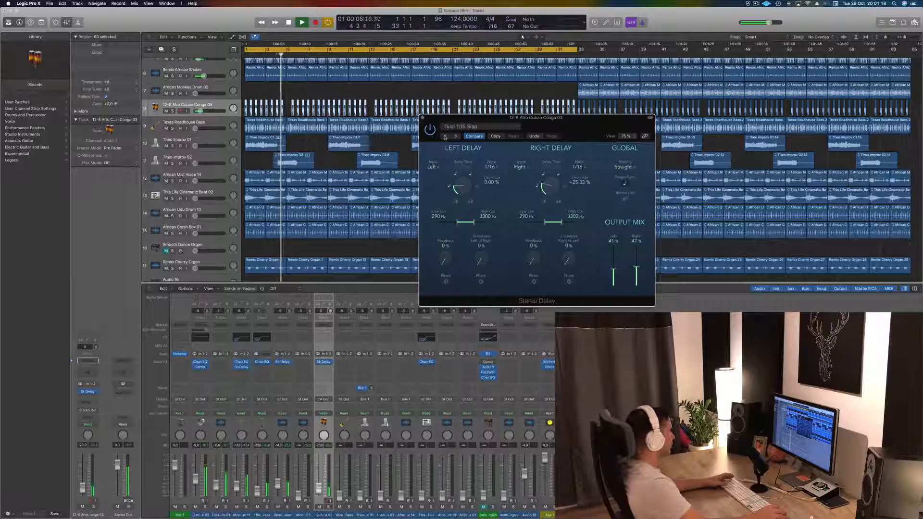
{"action": "left_click", "coordinate": [446, 137]}
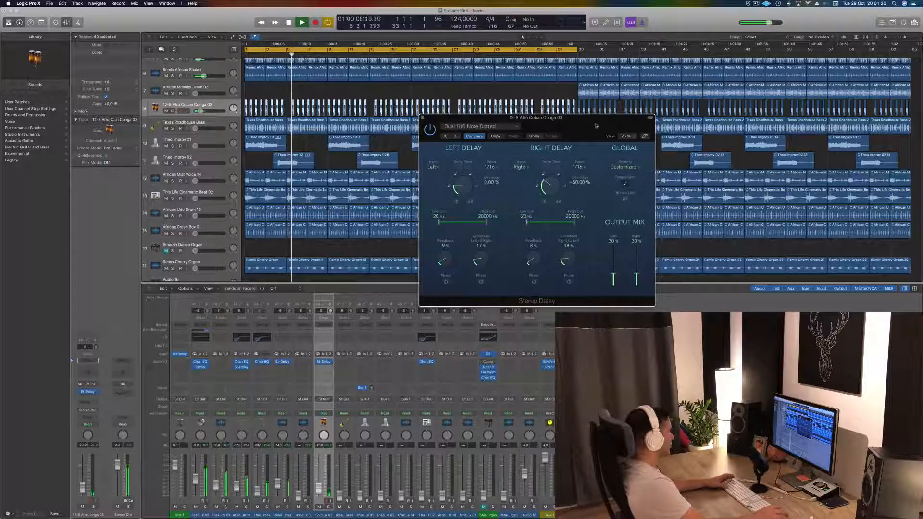
{"action": "key", "text": "Return"}
{"action": "key", "text": "space"}
{"action": "left_click_drag", "start_coordinate": [595, 126], "coordinate": [508, 106]}
{"action": "left_click", "coordinate": [412, 120]}
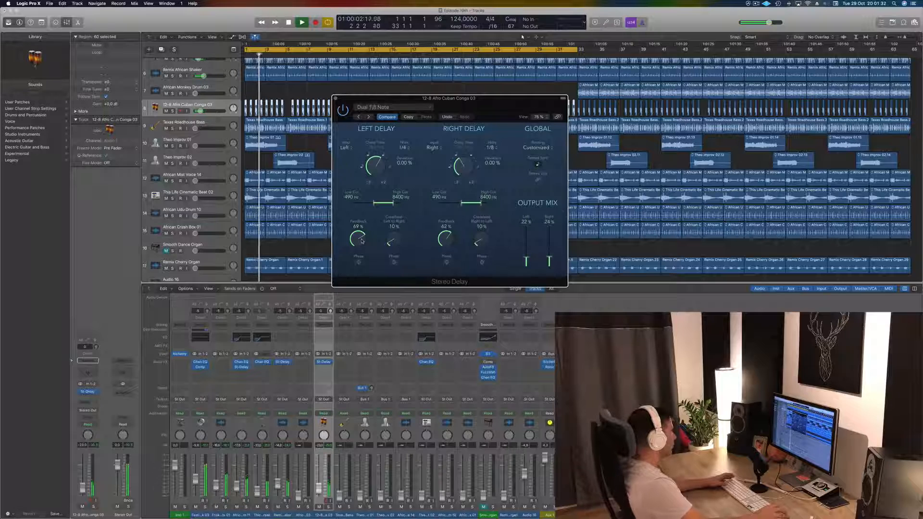
{"action": "mouse_move", "coordinate": [526, 259]}
{"action": "left_mouse_down"}
{"action": "mouse_move", "coordinate": [526, 250]}
{"action": "mouse_move", "coordinate": [549, 250]}
{"action": "mouse_move", "coordinate": [527, 256]}
{"action": "left_mouse_up"}
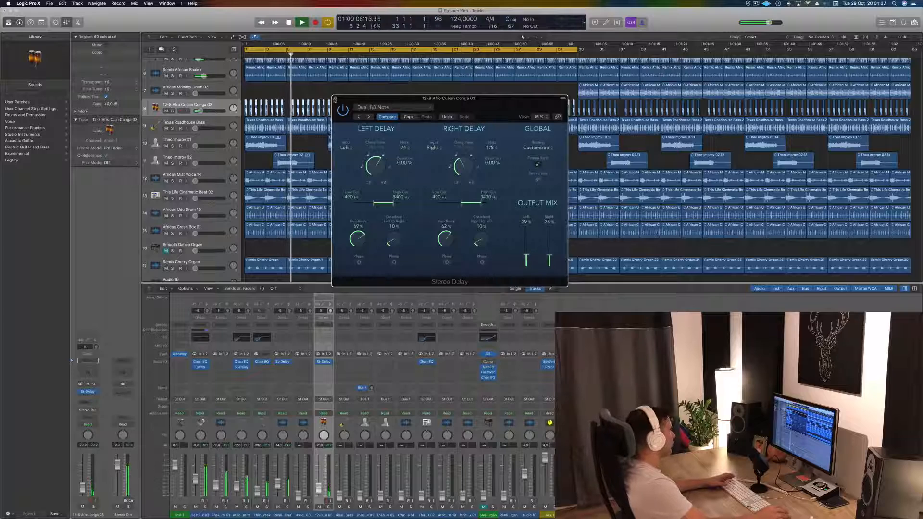
{"action": "left_click", "coordinate": [335, 99]}
Return the playhead to bar 1, clear the region selection and stop playback.
{"action": "key", "text": "Return"}
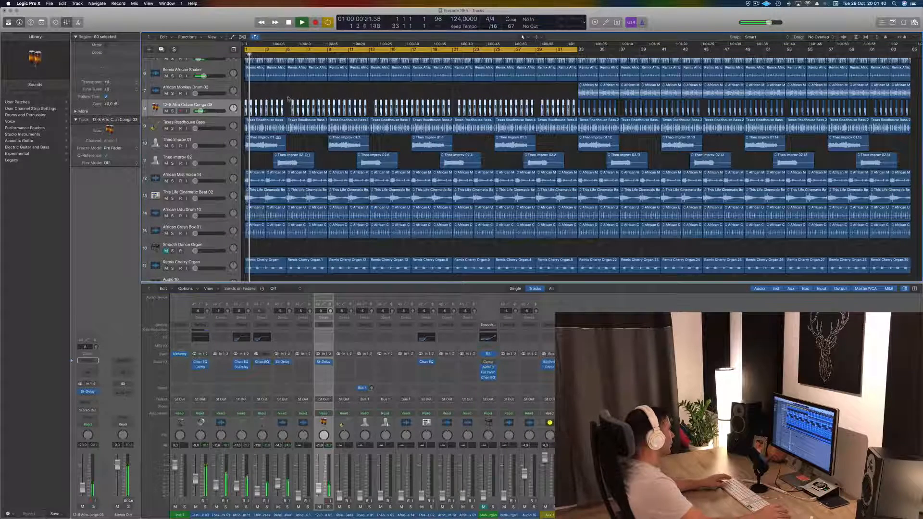
{"action": "left_click", "coordinate": [288, 99]}
{"action": "key", "text": "space"}
{"action": "scroll", "coordinate": [282, 109], "scroll_direction": "up", "scroll_amount": 3}
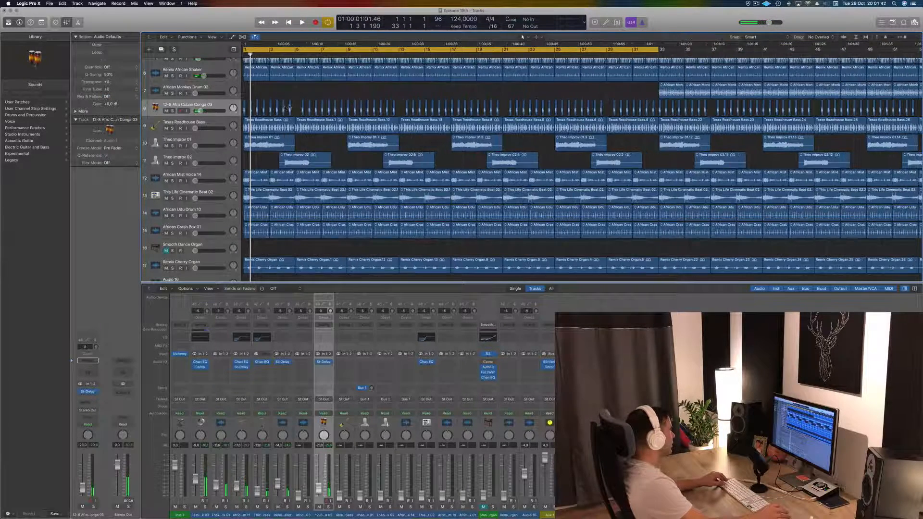
{"action": "scroll", "coordinate": [299, 99], "scroll_direction": "down", "scroll_amount": 4}
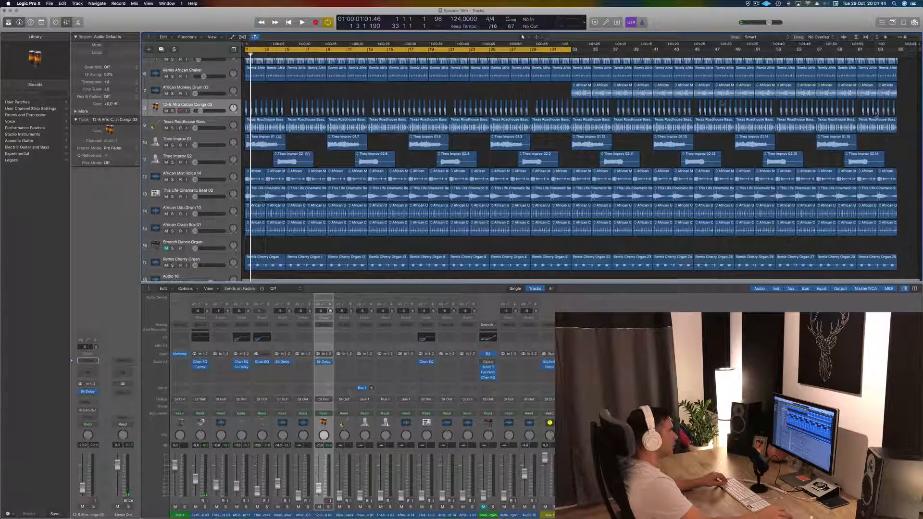
Delete the 12-8 Afro Cuban Conga 03 regions from bar 5 onward and duplicate the remaining four bars to fill bars 1 to 8.
{"action": "left_click_drag", "start_coordinate": [905, 110], "coordinate": [290, 107]}
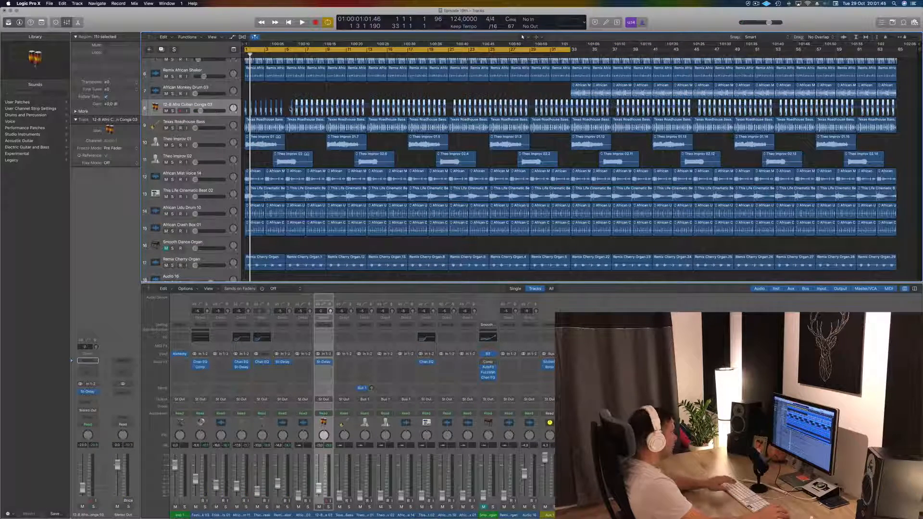
{"action": "key", "text": "Delete"}
{"action": "scroll", "coordinate": [358, 103], "scroll_direction": "up", "scroll_amount": 3}
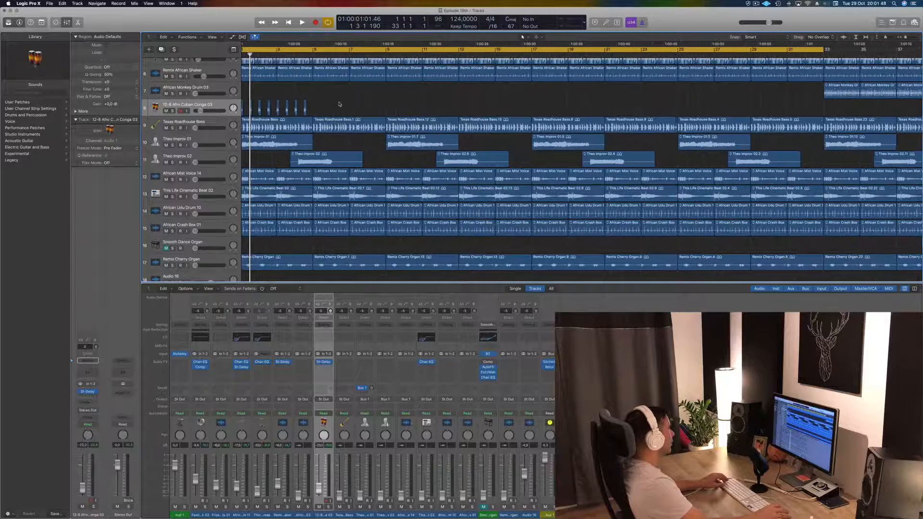
{"action": "mouse_move", "coordinate": [321, 105]}
{"action": "left_mouse_down"}
{"action": "mouse_move", "coordinate": [245, 110]}
{"action": "mouse_move", "coordinate": [327, 107]}
{"action": "mouse_move", "coordinate": [318, 108]}
{"action": "left_mouse_up"}
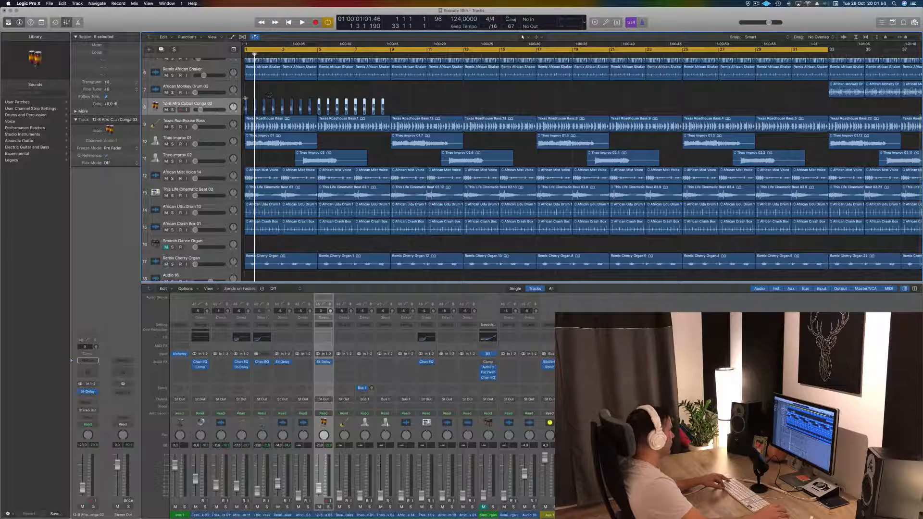
Repeat the conga's first eight bars back to back until the pattern runs to bar 65.
{"action": "left_click_drag", "start_coordinate": [245, 99], "coordinate": [390, 110]}
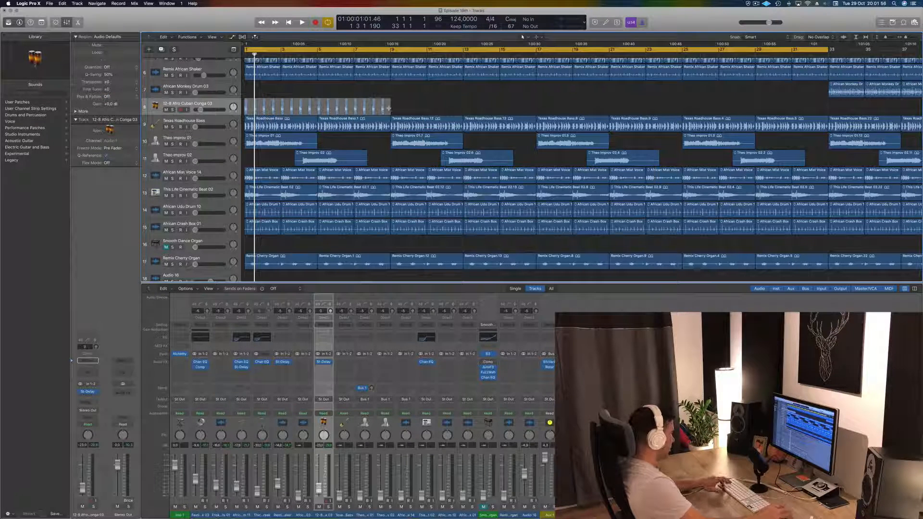
{"action": "key", "text": "super+r"}
{"action": "key", "text": "super+r"}
{"action": "key", "text": "super+r"}
{"action": "key", "text": "super+r"}
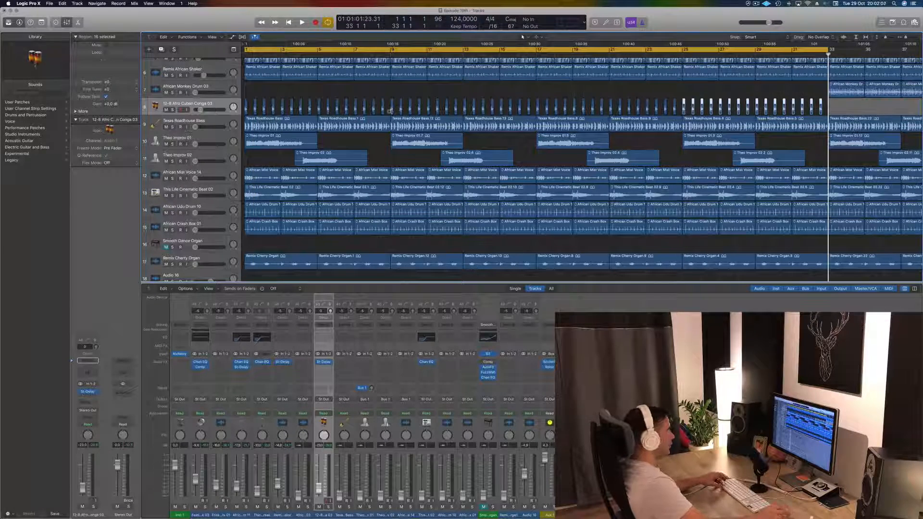
{"action": "key", "text": "super+Left"}
{"action": "key", "text": "super+Left"}
{"action": "key", "text": "super+Left"}
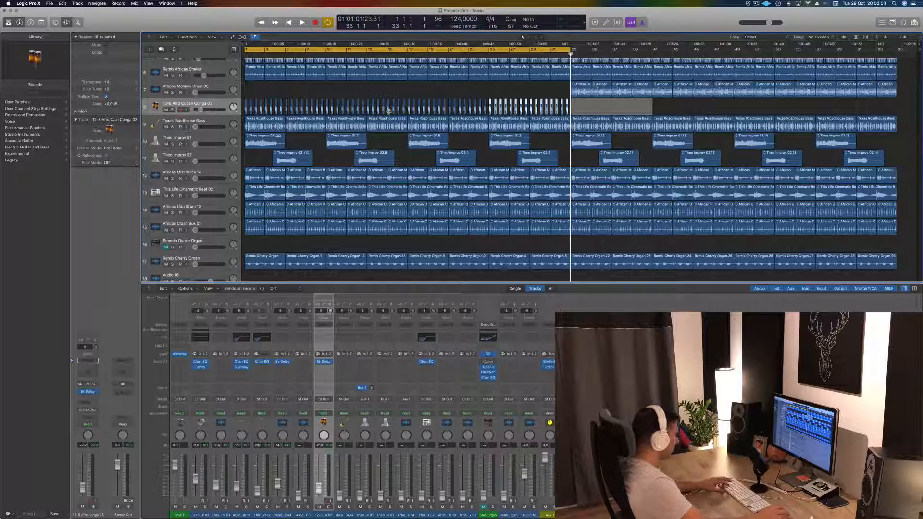
{"action": "key", "text": "super+r"}
{"action": "key", "text": "super+r"}
{"action": "key", "text": "super+r"}
{"action": "key", "text": "super+r"}
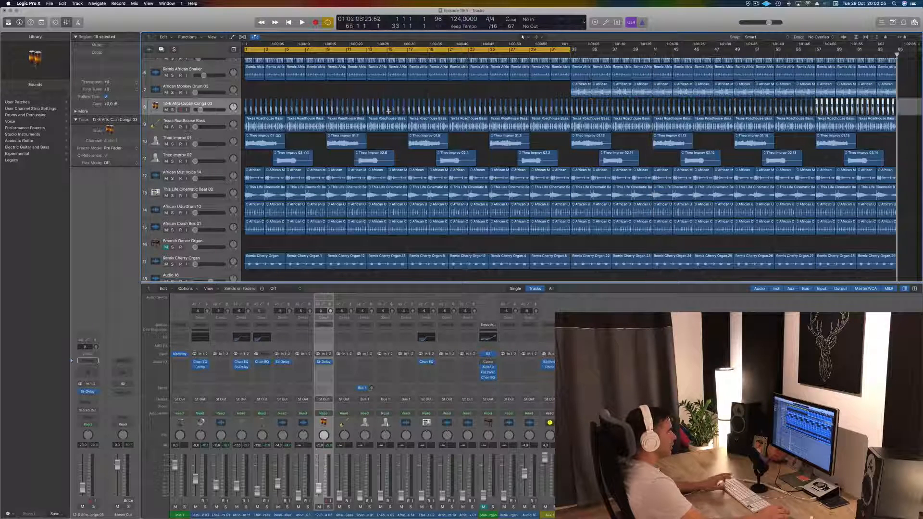
Clear the region selection and play the arrangement from bar 1.
{"action": "left_click", "coordinate": [355, 91]}
{"action": "key", "text": "space"}
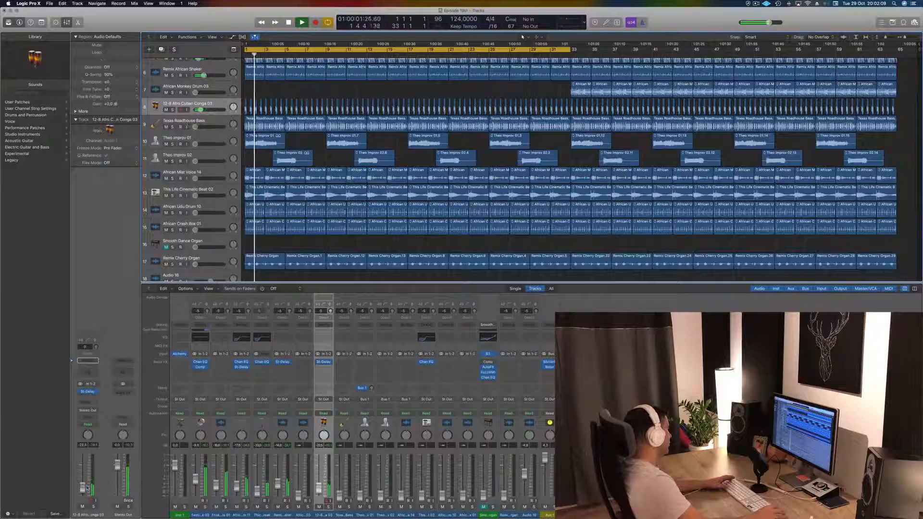
{"action": "key", "text": "space"}
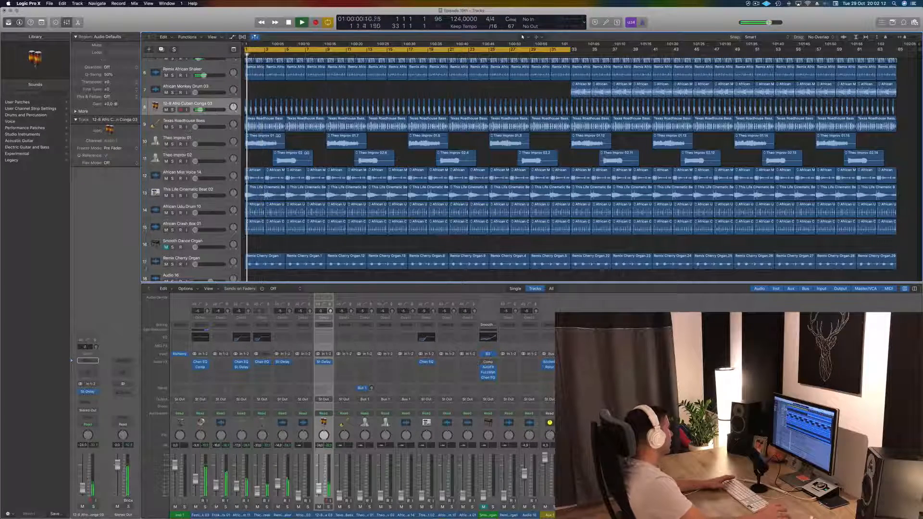
Add a Bus 10 send on the Festival Kick 03 track and set that bus's aux channel to No Output.
{"action": "scroll", "coordinate": [192, 82], "scroll_direction": "up", "scroll_amount": 5}
{"action": "left_click", "coordinate": [192, 82]}
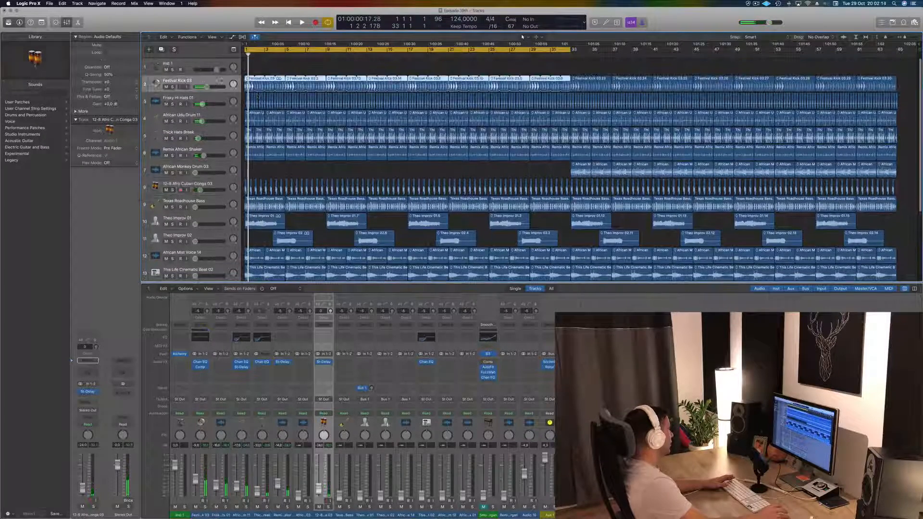
{"action": "left_click", "coordinate": [88, 410]}
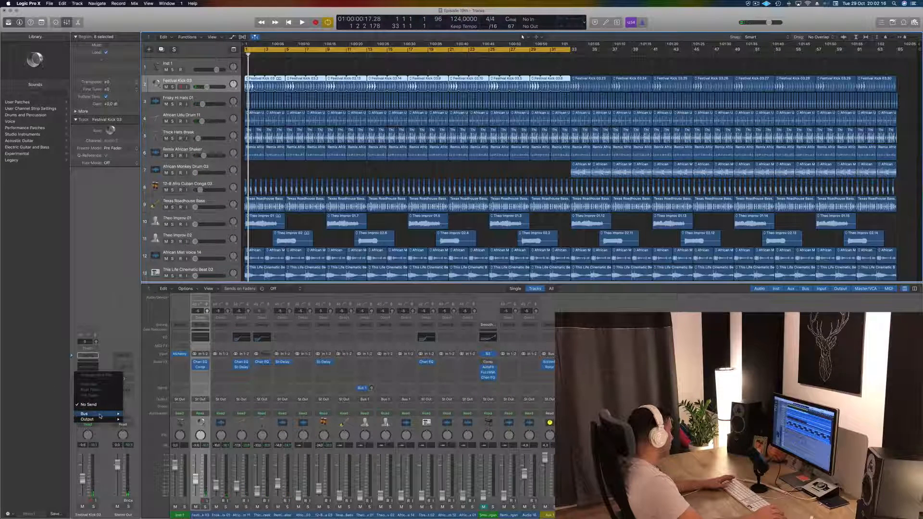
{"action": "mouse_move", "coordinate": [100, 415]}
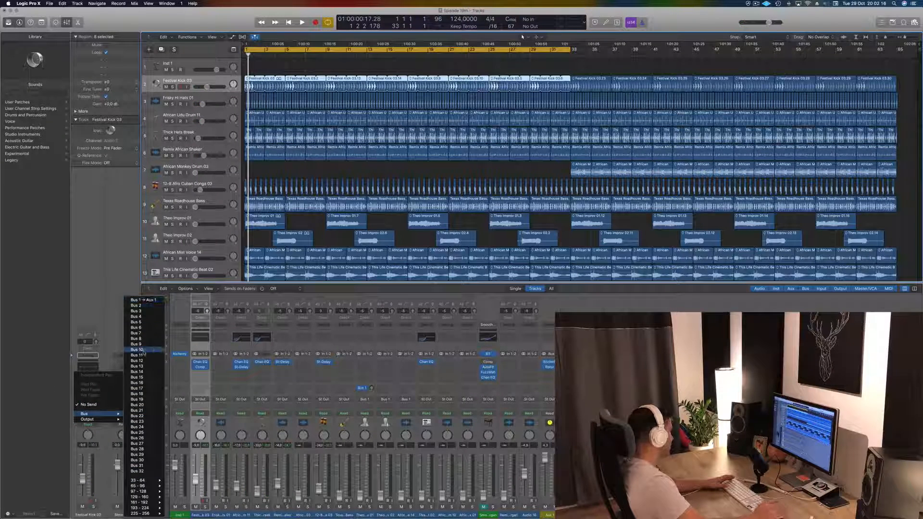
{"action": "left_click", "coordinate": [139, 350]}
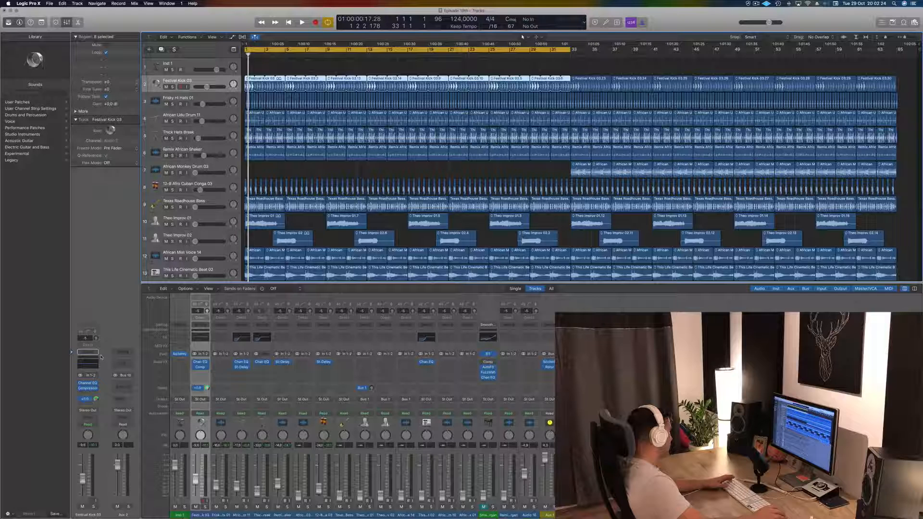
{"action": "left_click", "coordinate": [116, 411]}
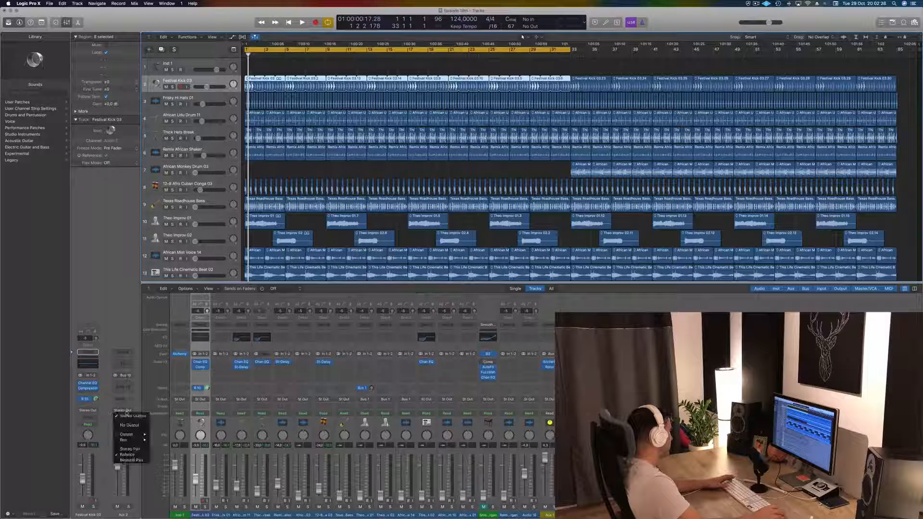
{"action": "left_click", "coordinate": [133, 427]}
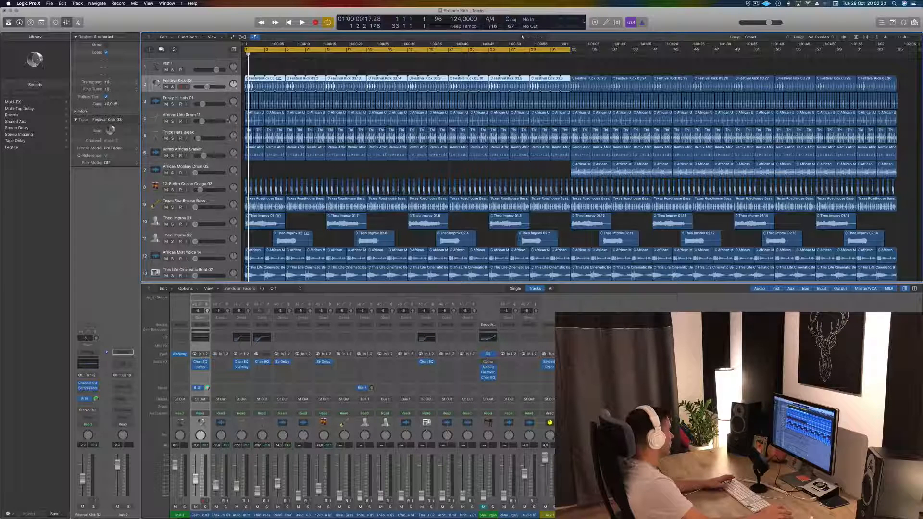
During playback, insert a stereo Compressor on the 12-8 Afro Cuban Conga 03 track and set its side chain to Bus 10.
{"action": "key", "text": "space"}
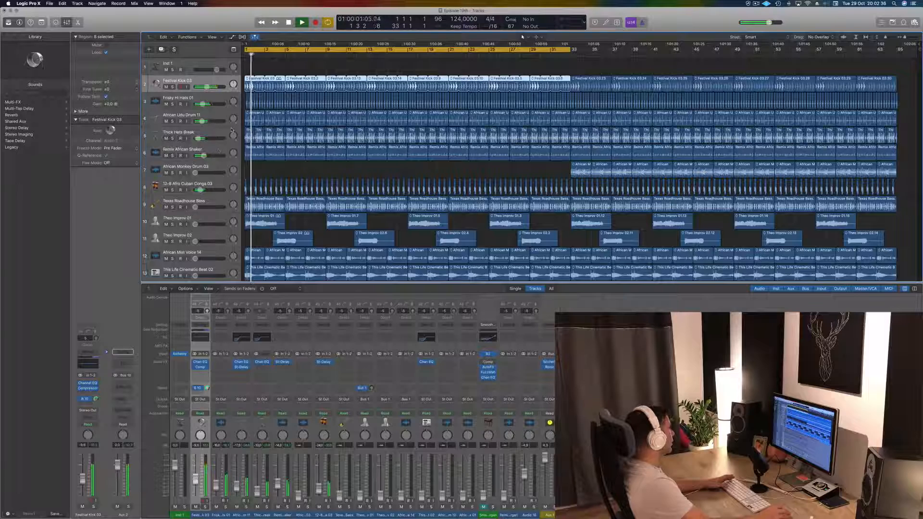
{"action": "left_click", "coordinate": [222, 184]}
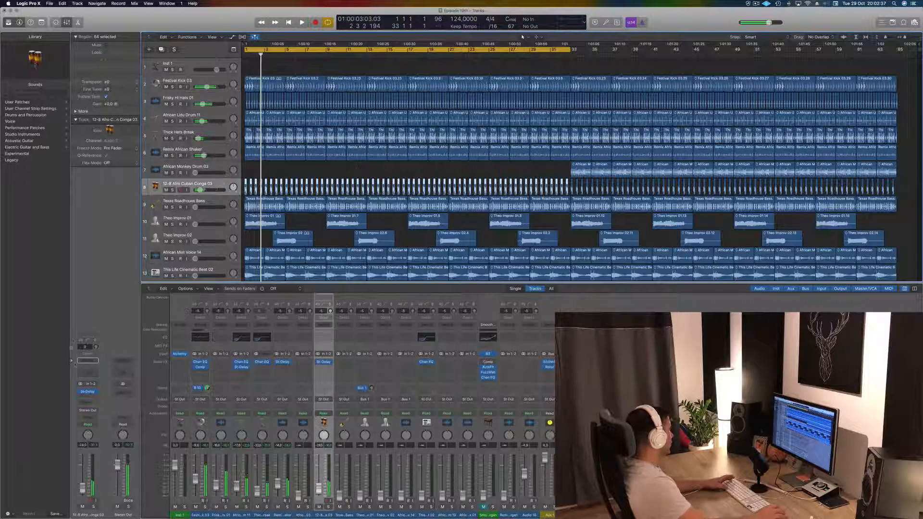
{"action": "key", "text": "Return"}
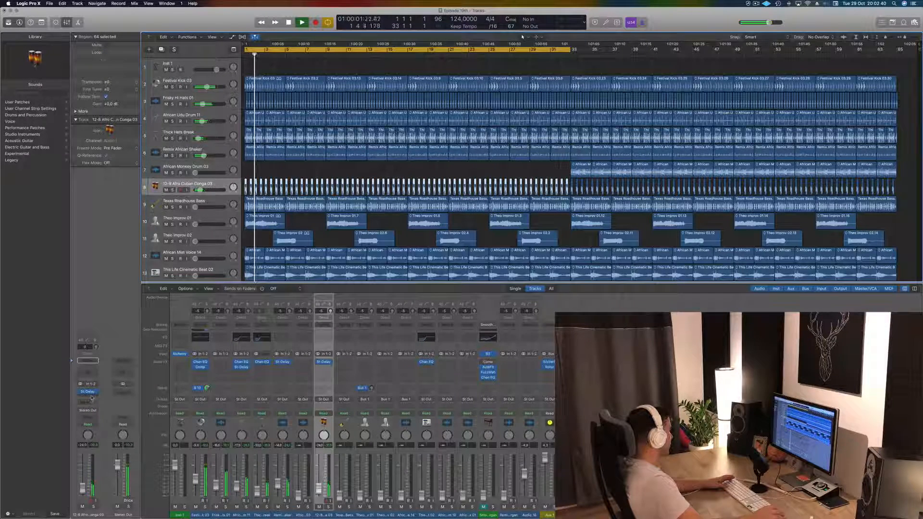
{"action": "left_click", "coordinate": [88, 402]}
{"action": "mouse_move", "coordinate": [103, 423]}
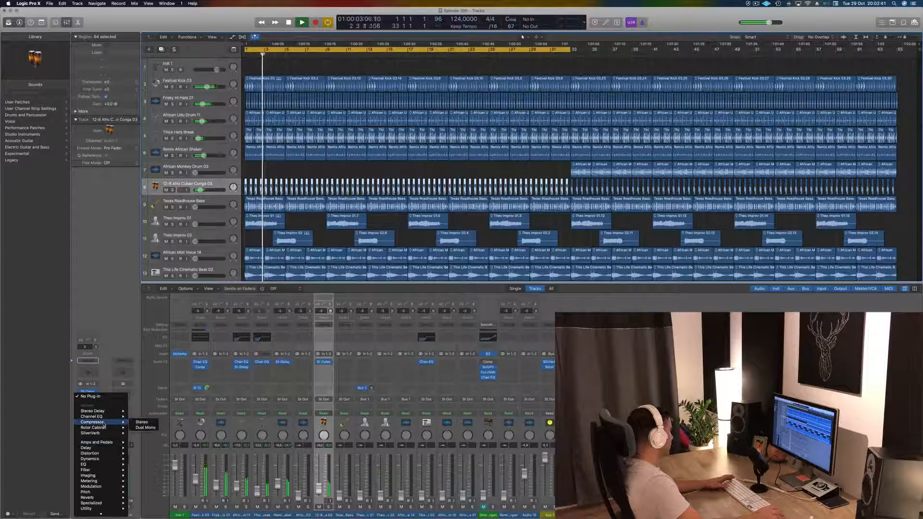
{"action": "left_click", "coordinate": [142, 422]}
{"action": "left_click", "coordinate": [308, 28]}
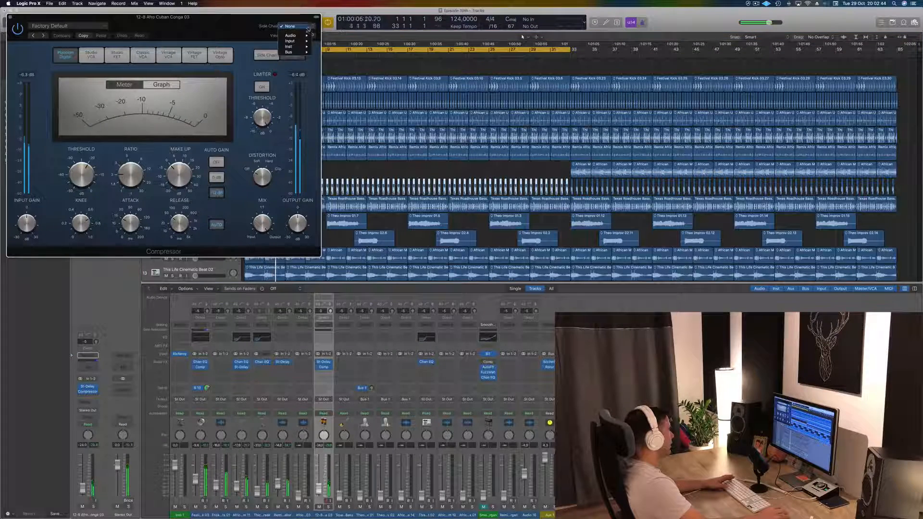
{"action": "mouse_move", "coordinate": [297, 54]}
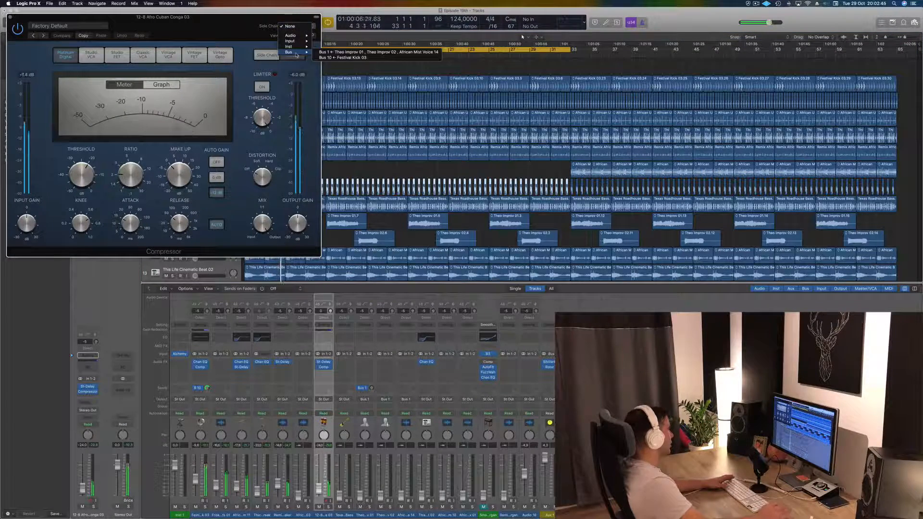
{"action": "left_click", "coordinate": [347, 58]}
Lower the conga Compressor's threshold and raise its ratio during playback, rebalancing the conga's track volume to suit.
{"action": "left_click_drag", "start_coordinate": [217, 17], "coordinate": [679, 113]}
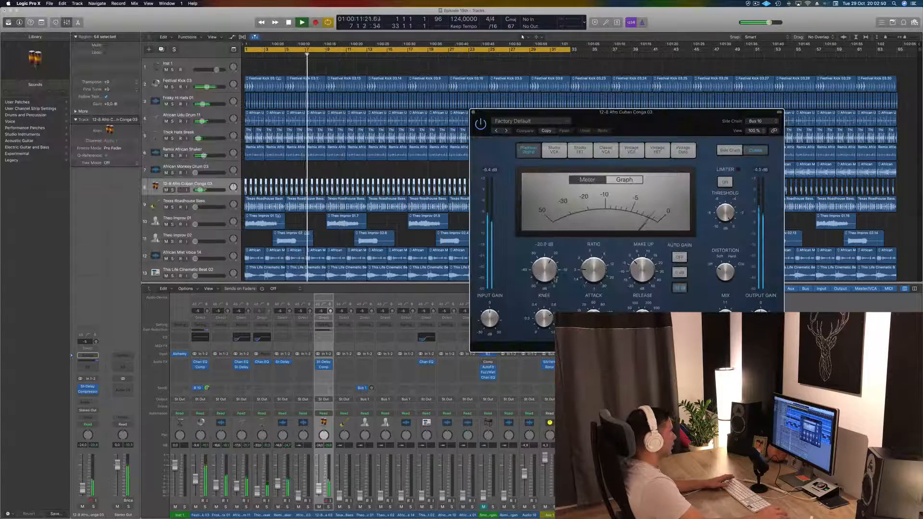
{"action": "left_click_drag", "start_coordinate": [596, 271], "coordinate": [600, 276]}
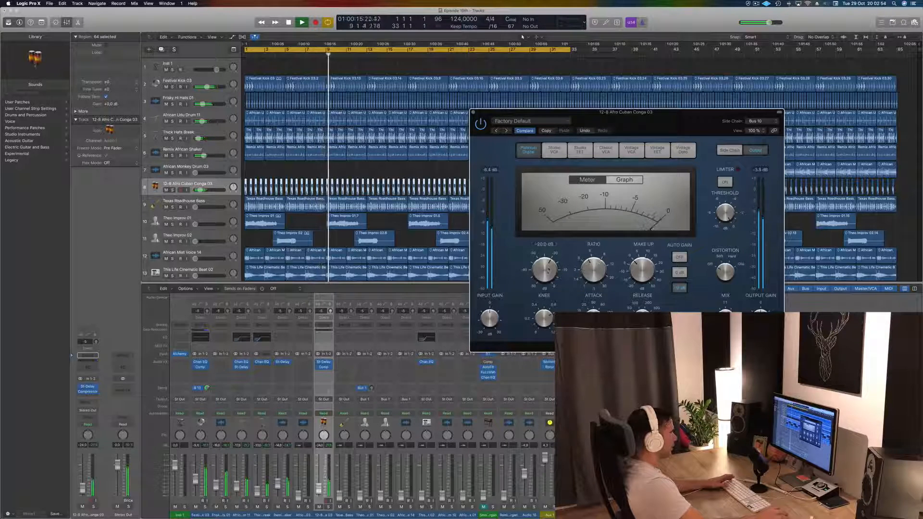
{"action": "left_click_drag", "start_coordinate": [544, 269], "coordinate": [543, 273]}
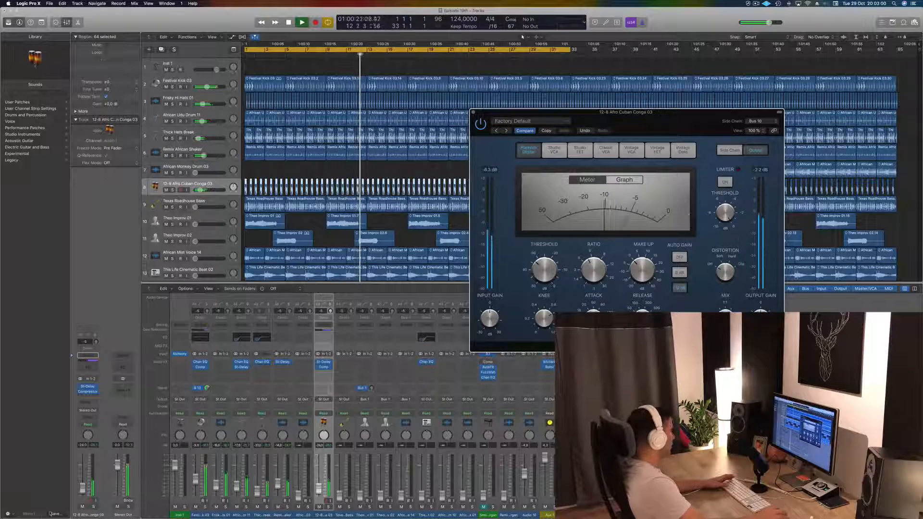
{"action": "left_click_drag", "start_coordinate": [200, 190], "coordinate": [199, 190]}
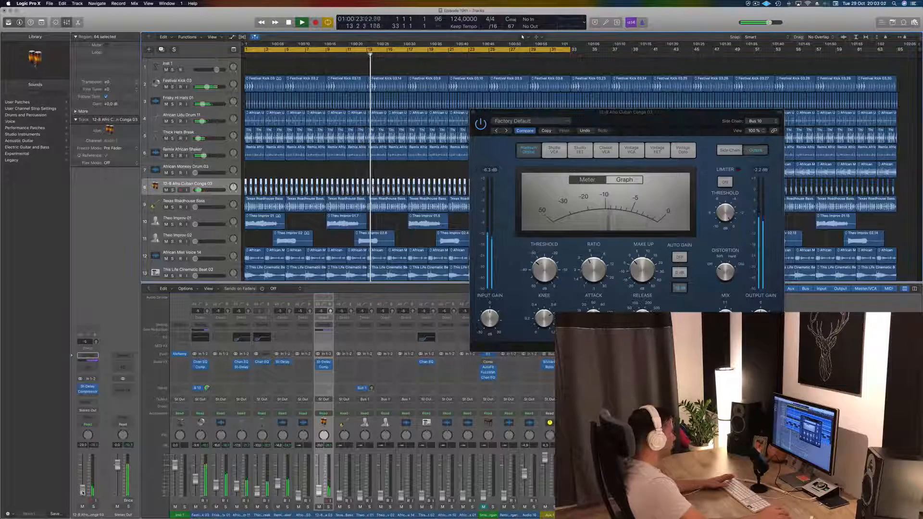
{"action": "left_click_drag", "start_coordinate": [596, 268], "coordinate": [597, 246]}
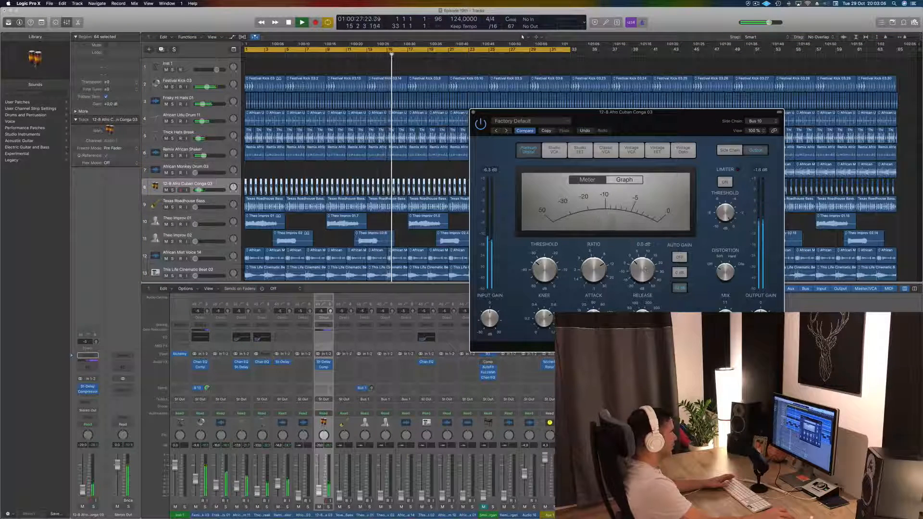
{"action": "left_click_drag", "start_coordinate": [198, 190], "coordinate": [200, 190]}
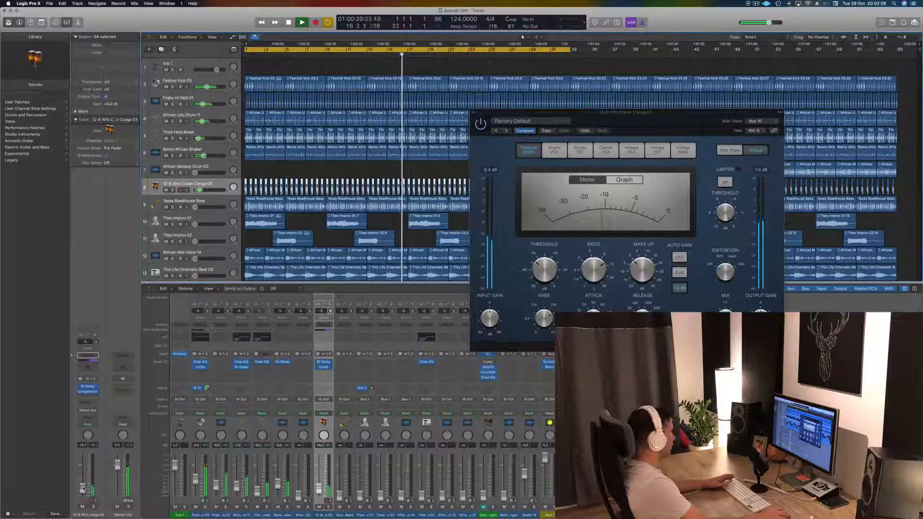
{"action": "left_click", "coordinate": [483, 126]}
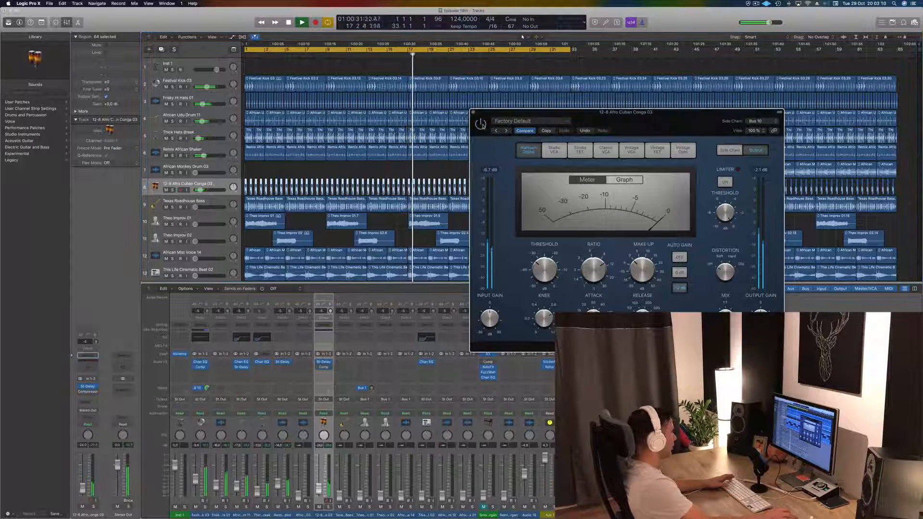
{"action": "left_click_drag", "start_coordinate": [652, 117], "coordinate": [519, 147]}
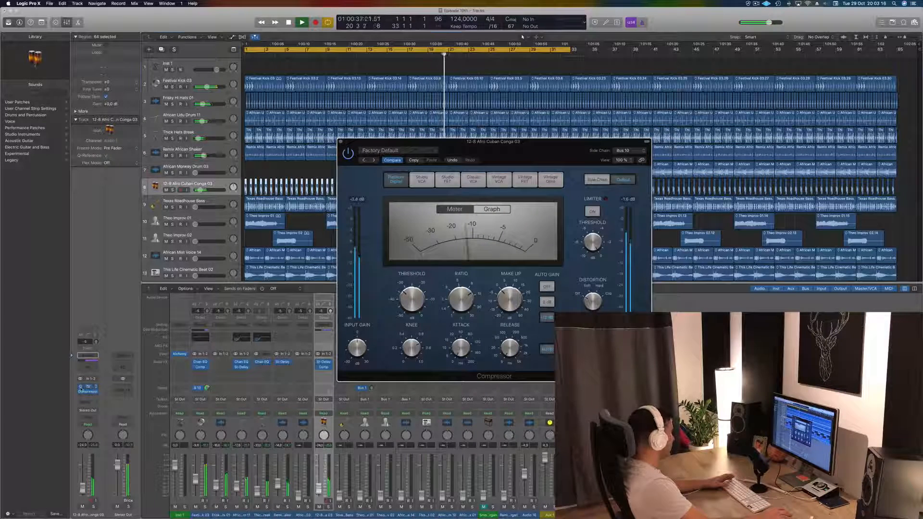
Move the conga's Compressor one insert slot down, leaving an empty slot below the Stereo Delay.
{"action": "left_click", "coordinate": [523, 36]}
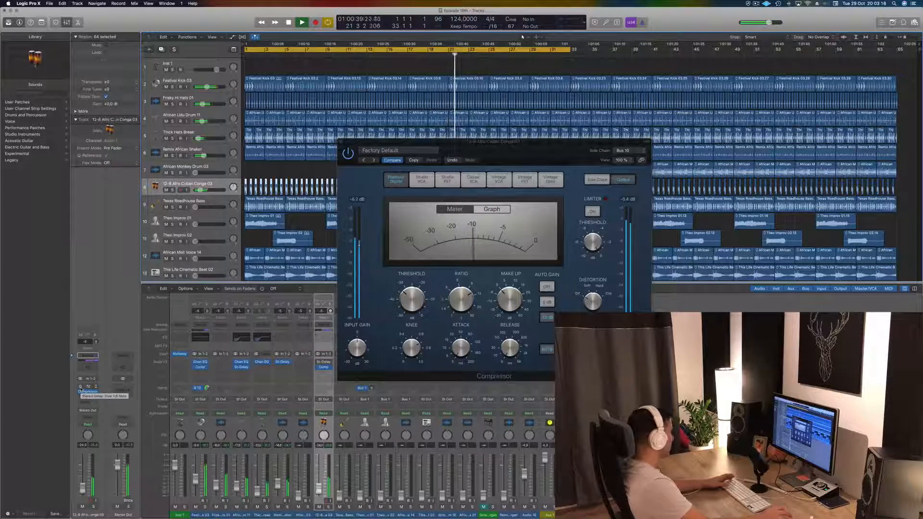
{"action": "left_click", "coordinate": [80, 387]}
{"action": "left_click", "coordinate": [95, 387]}
{"action": "key", "text": "Escape"}
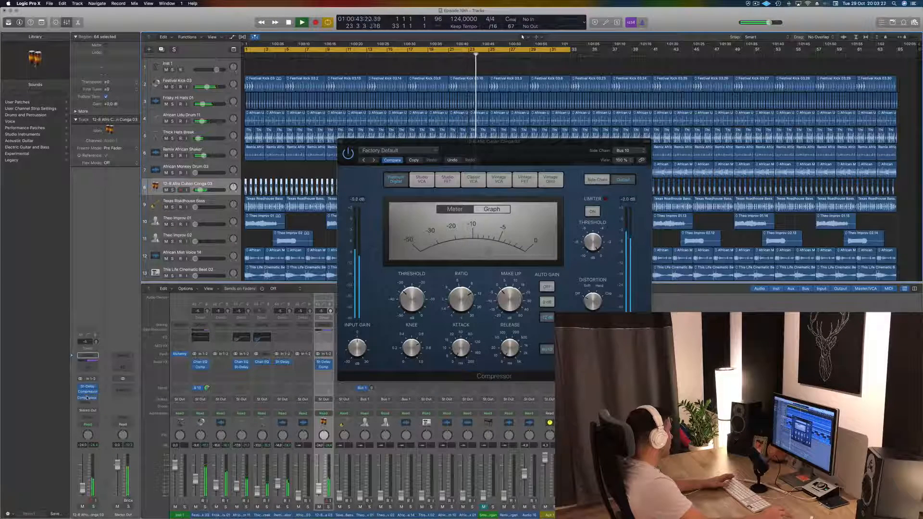
{"action": "left_click_drag", "start_coordinate": [87, 398], "coordinate": [88, 398]}
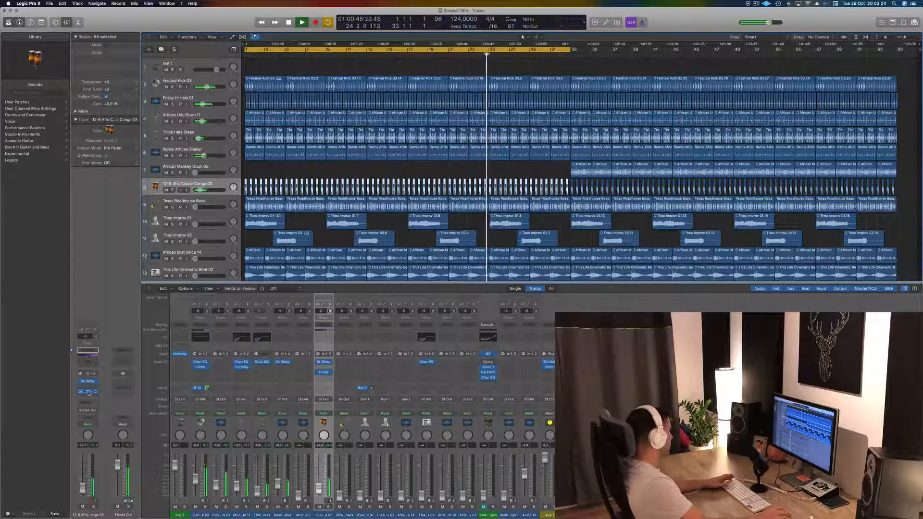
Open the conga's Compressor and Stereo Delay settings together.
{"action": "left_click", "coordinate": [89, 392]}
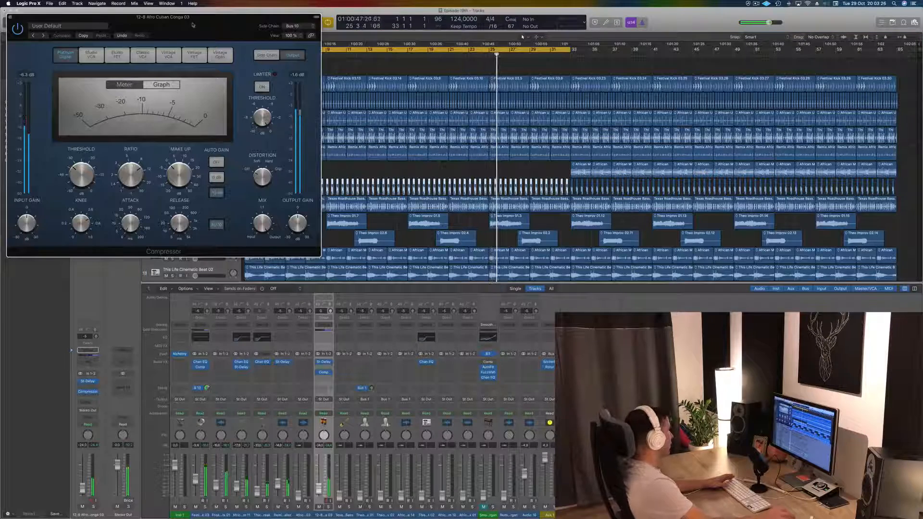
{"action": "left_click_drag", "start_coordinate": [192, 24], "coordinate": [701, 142]}
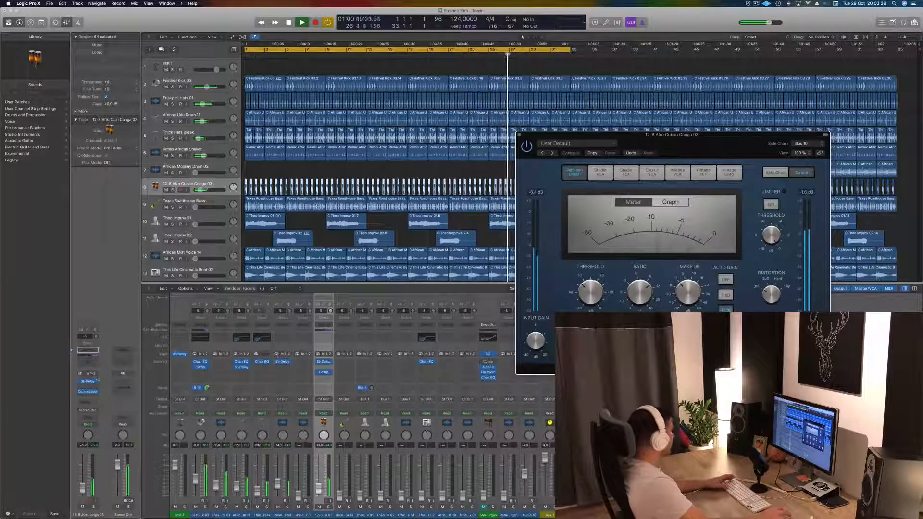
{"action": "left_click", "coordinate": [89, 381]}
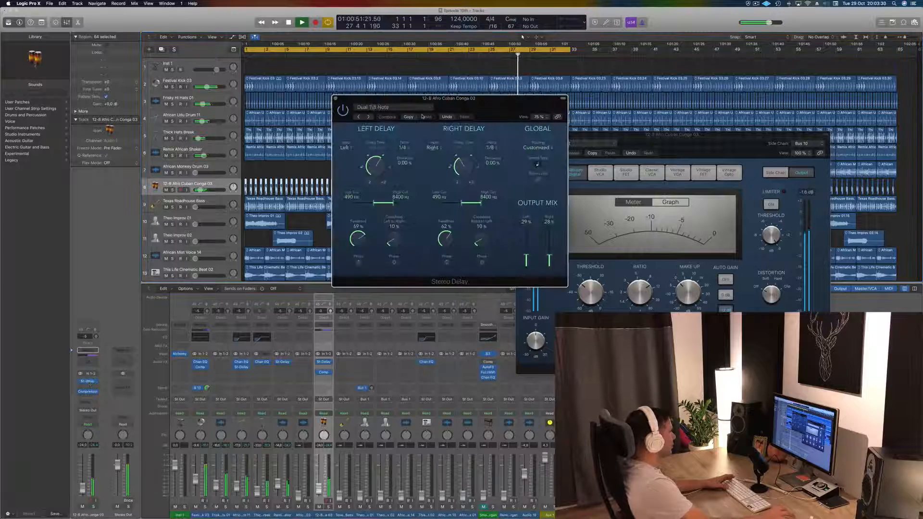
Load the Dual 1/8 Note Triplet preset in the conga's Stereo Delay and close the delay's settings.
{"action": "left_click", "coordinate": [357, 117]}
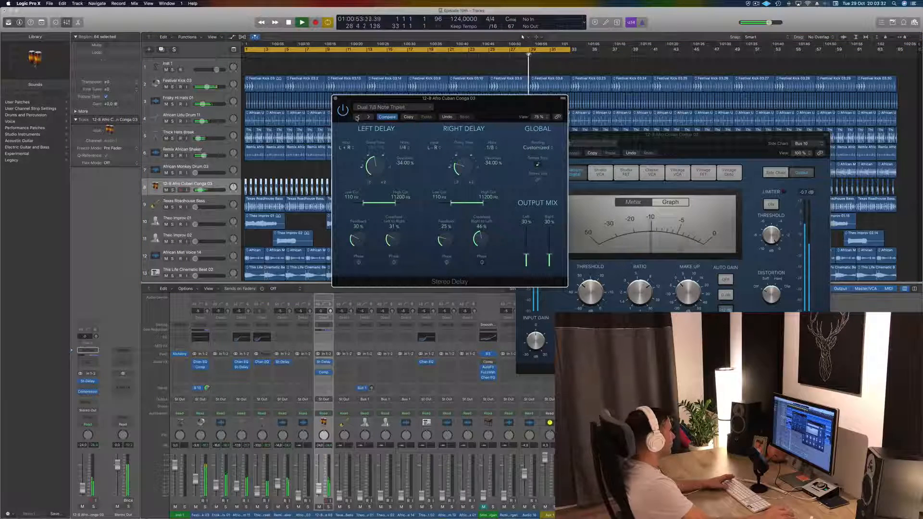
{"action": "left_click_drag", "start_coordinate": [437, 107], "coordinate": [386, 162]}
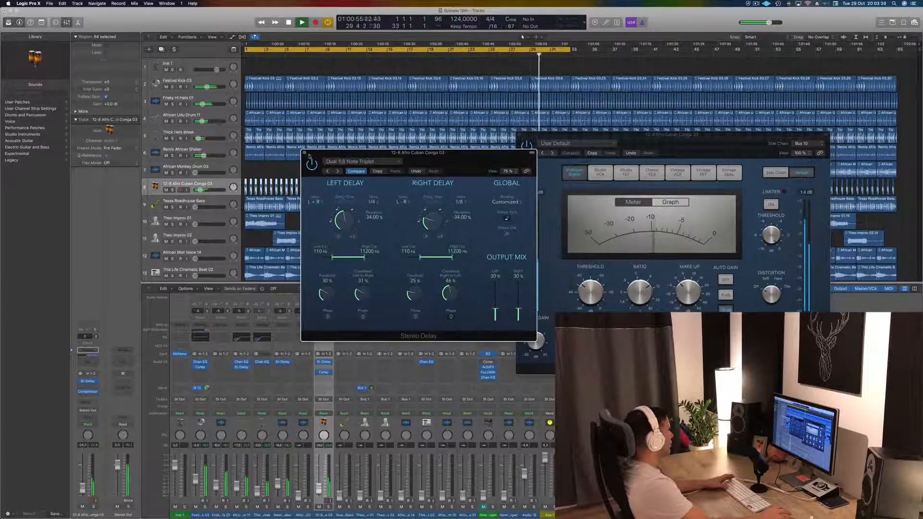
{"action": "left_click", "coordinate": [308, 154]}
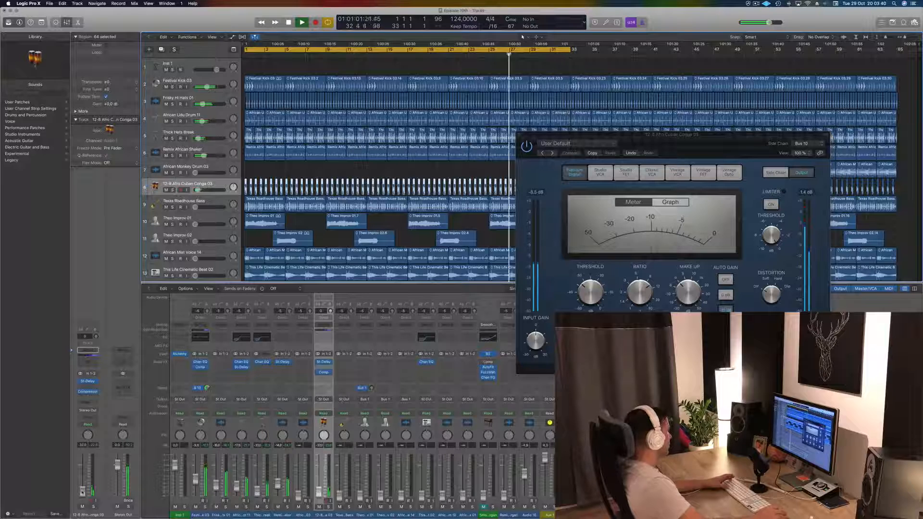
Lower the 12-8 Afro Cuban Conga 03 track's volume during playback and close its Compressor window.
{"action": "left_click_drag", "start_coordinate": [82, 491], "coordinate": [82, 495]}
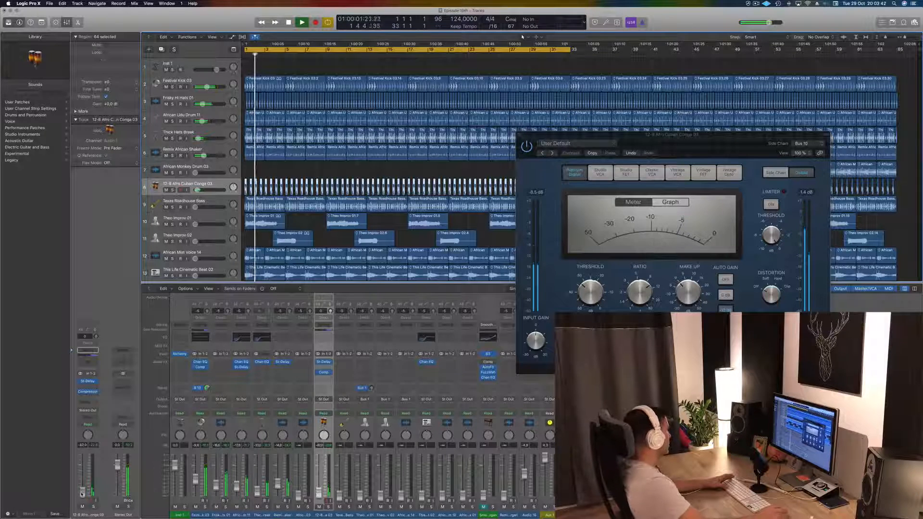
{"action": "left_click_drag", "start_coordinate": [698, 148], "coordinate": [627, 157]}
{"action": "left_click", "coordinate": [450, 143]}
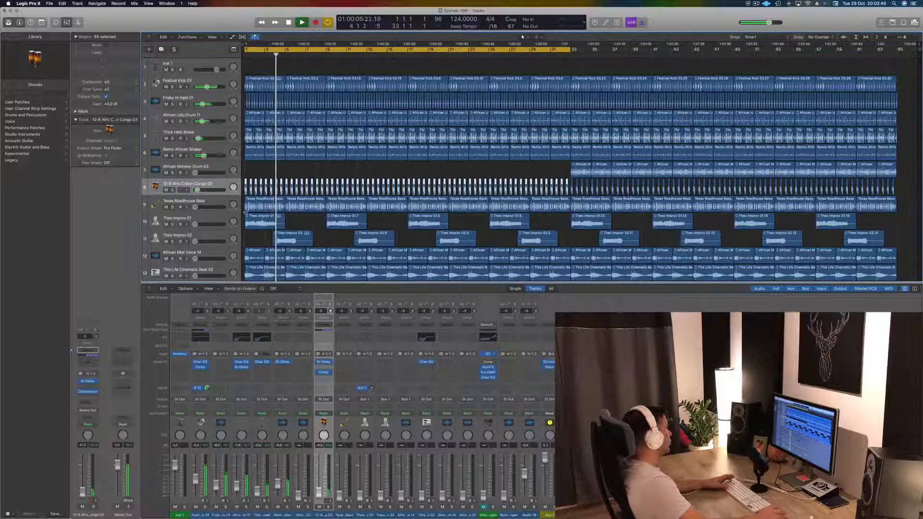
Bring up the Texas Roadhouse Bass track's volume and insert a Compressor on it during playback, closing its window when finished.
{"action": "left_click", "coordinate": [213, 201]}
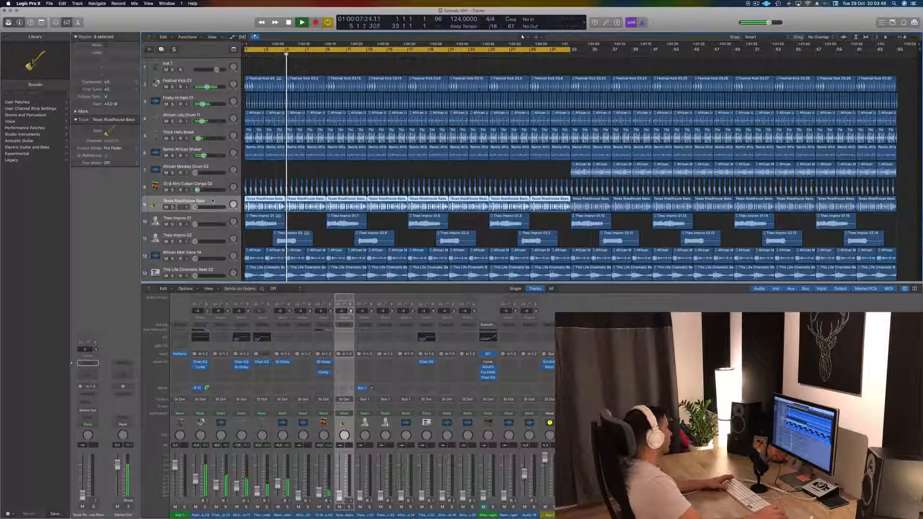
{"action": "left_click_drag", "start_coordinate": [195, 207], "coordinate": [209, 205]}
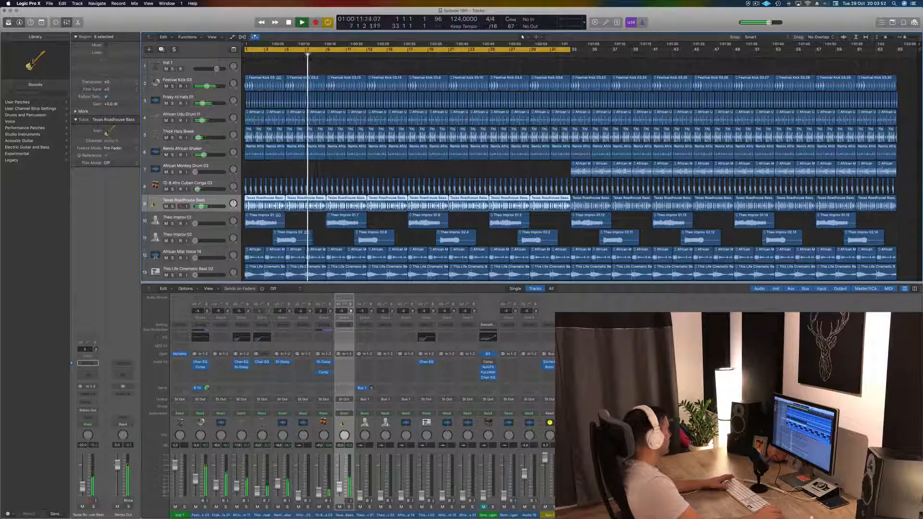
{"action": "left_click", "coordinate": [90, 393]}
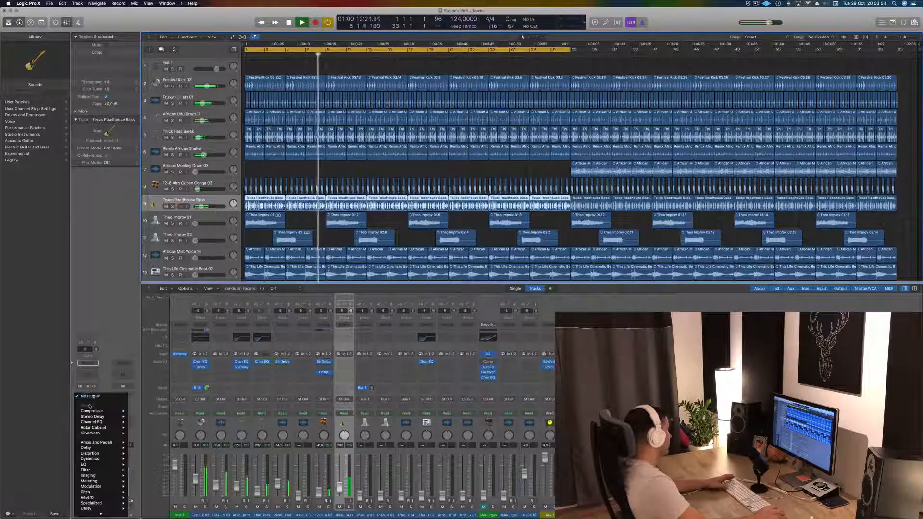
{"action": "mouse_move", "coordinate": [97, 411]}
{"action": "left_click", "coordinate": [140, 411]}
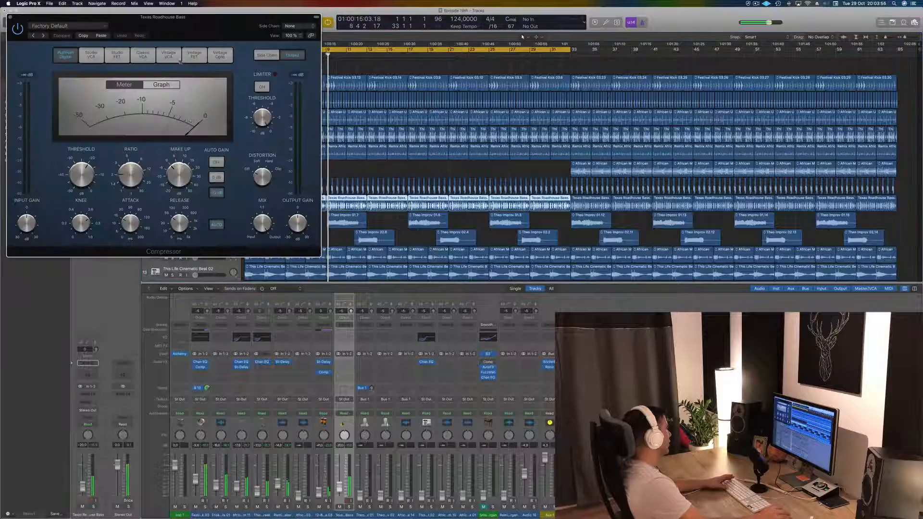
{"action": "left_click_drag", "start_coordinate": [234, 36], "coordinate": [456, 92]}
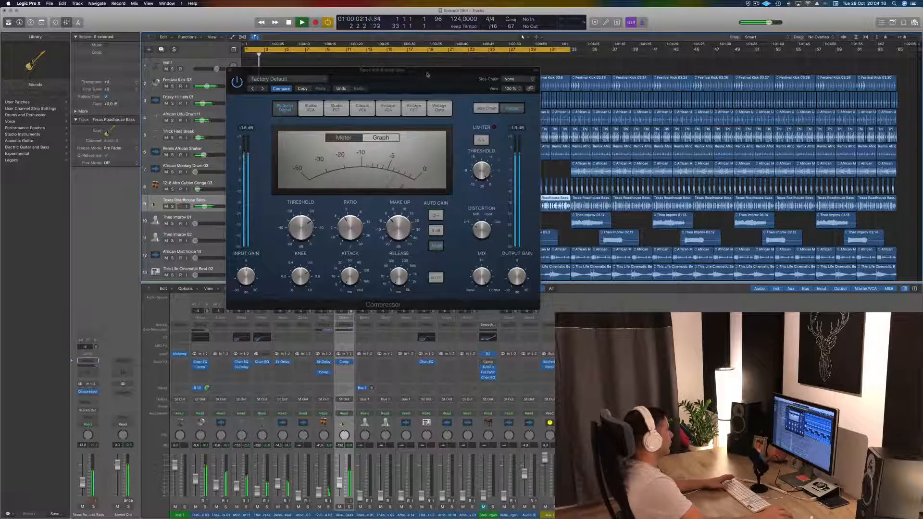
{"action": "left_click_drag", "start_coordinate": [427, 73], "coordinate": [568, 188]}
{"action": "left_click", "coordinate": [370, 186]}
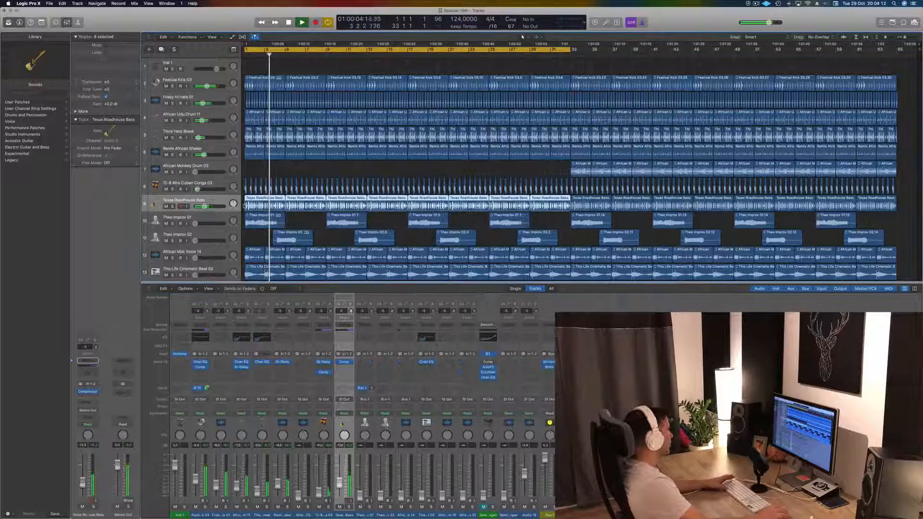
Mute the 12-8 Afro Cuban Conga 03 track and restart playback from the beginning to hear the bass.
{"action": "key", "text": "Return"}
{"action": "left_click", "coordinate": [166, 189]}
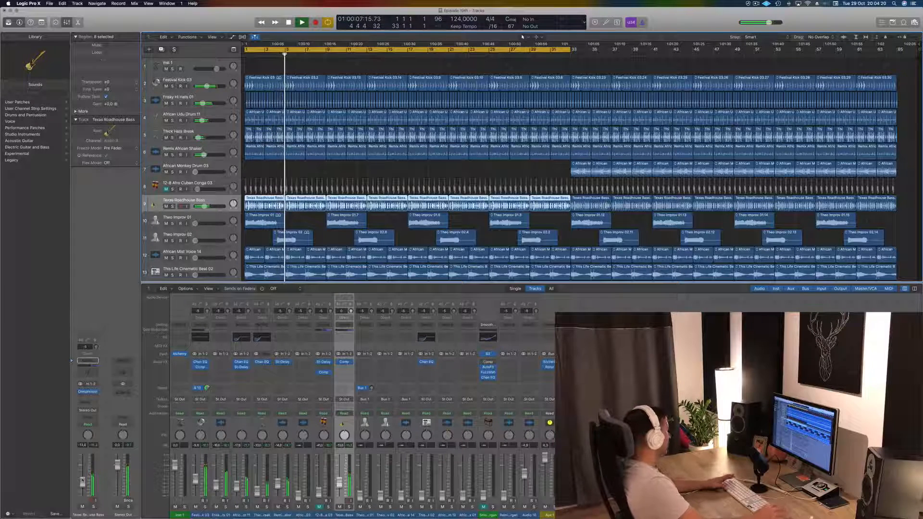
{"action": "key", "text": "Return"}
Insert a Pedalboard below the Compressor on the Texas Roadhouse Bass track and place the yellow-and-orange pedal on it.
{"action": "left_click", "coordinate": [92, 398]}
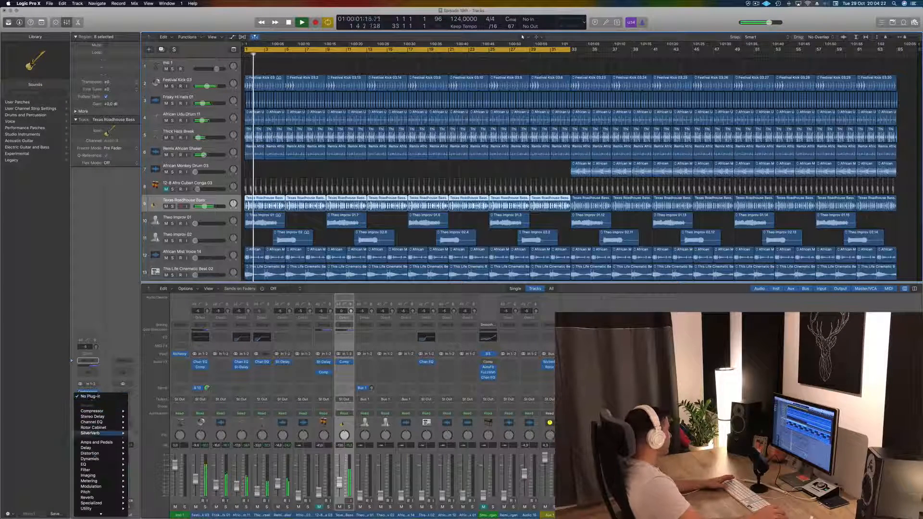
{"action": "mouse_move", "coordinate": [114, 445]}
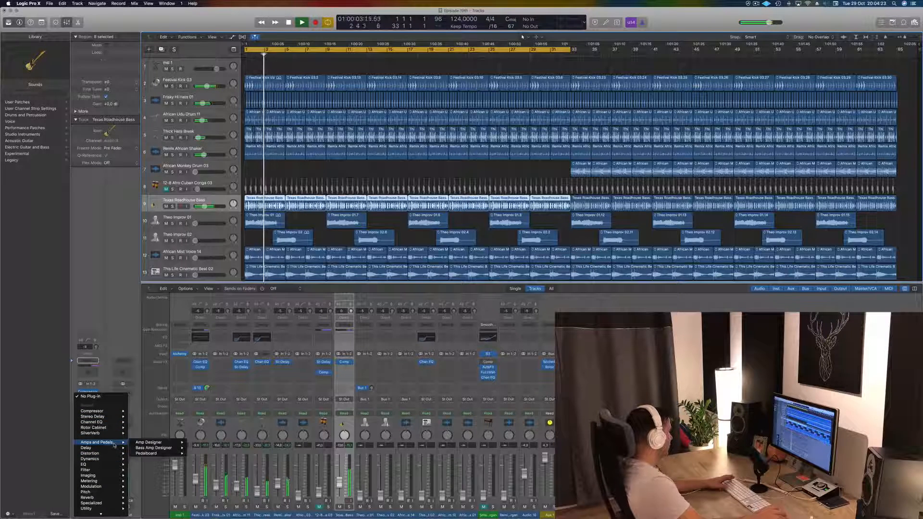
{"action": "mouse_move", "coordinate": [148, 443]}
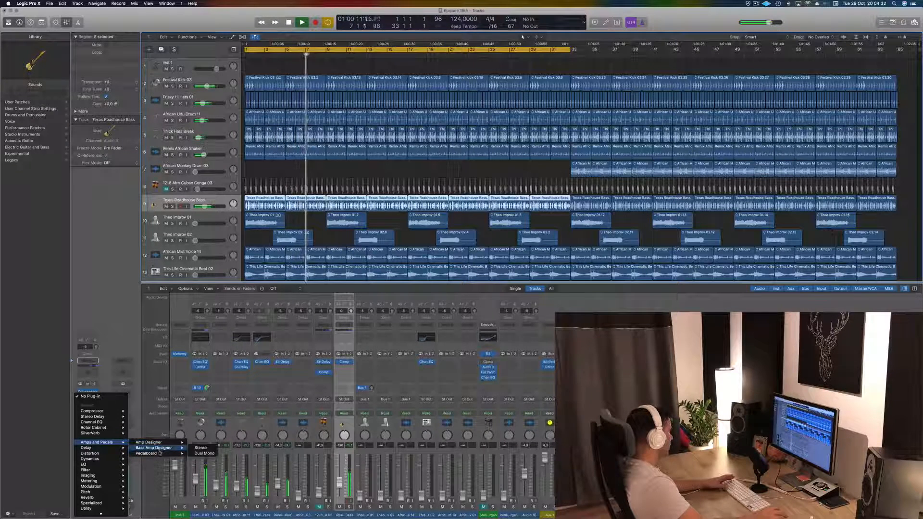
{"action": "left_click", "coordinate": [201, 453]}
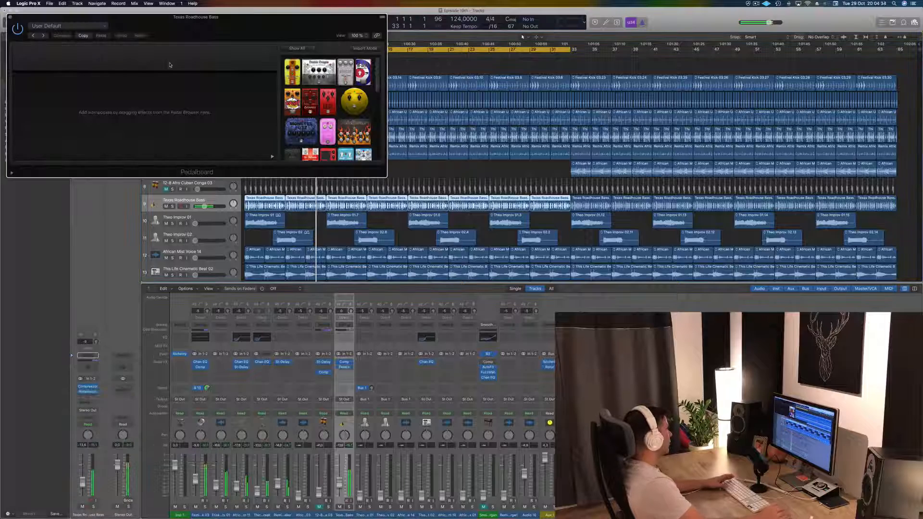
{"action": "left_click_drag", "start_coordinate": [243, 28], "coordinate": [451, 68]}
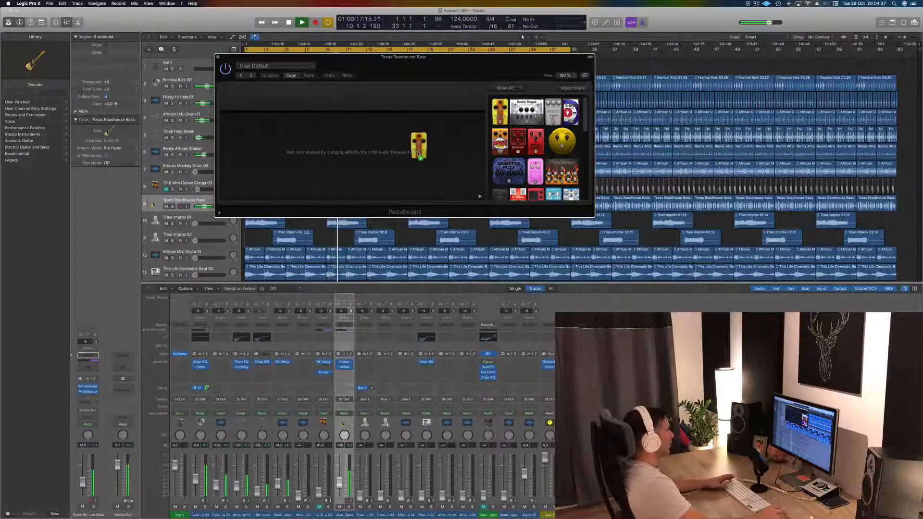
{"action": "left_click_drag", "start_coordinate": [418, 153], "coordinate": [418, 153]}
{"action": "left_click_drag", "start_coordinate": [365, 56], "coordinate": [382, 132]}
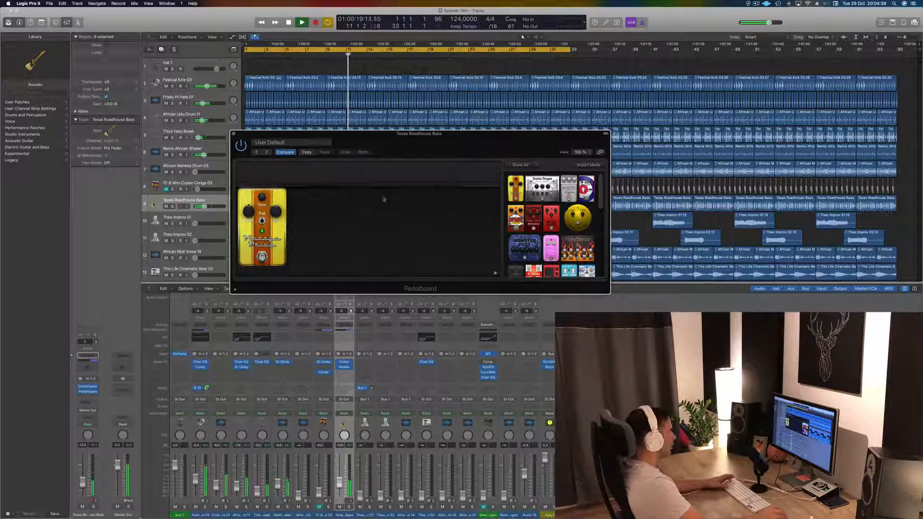
Audition the Pedalboard's Fuzz presets on the bass during playback, from Basic Candy through Basic Face and Big Bright Fuzz to Cotton Candy.
{"action": "left_click", "coordinate": [291, 142]}
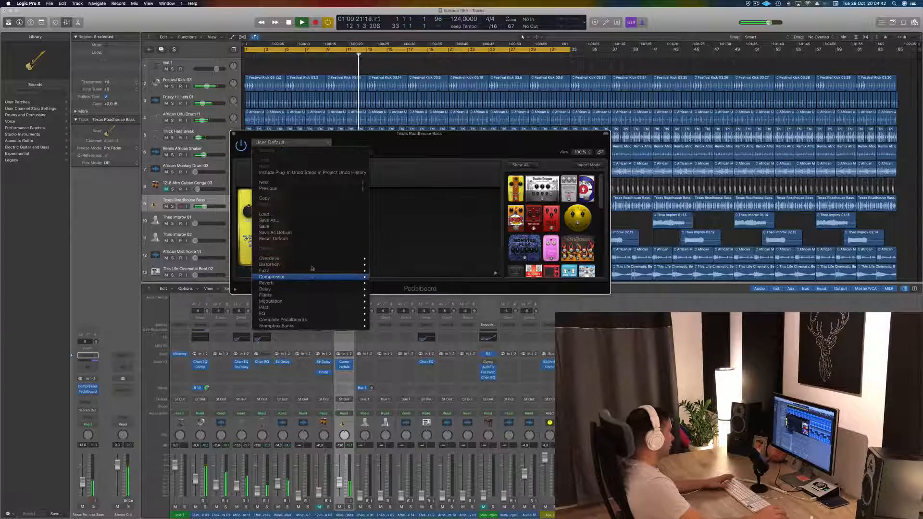
{"action": "mouse_move", "coordinate": [313, 265]}
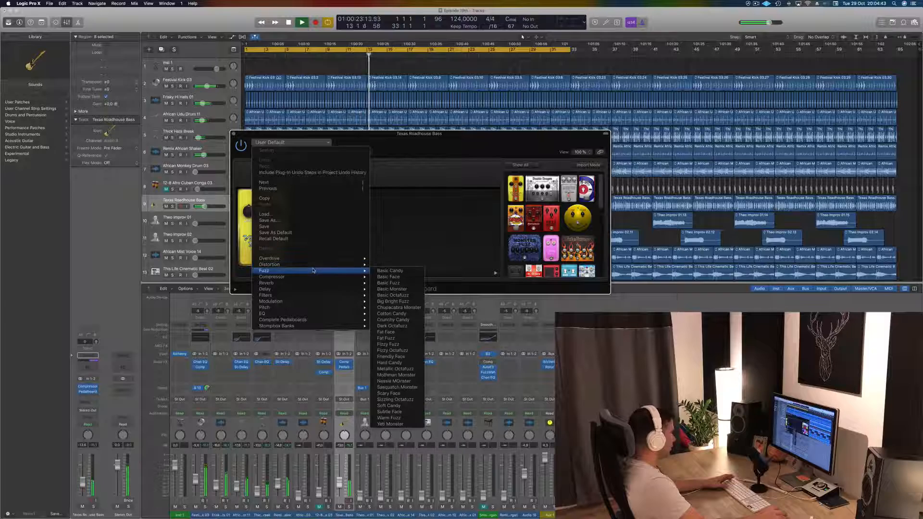
{"action": "left_click", "coordinate": [393, 271]}
{"action": "left_click_drag", "start_coordinate": [423, 134], "coordinate": [558, 128]}
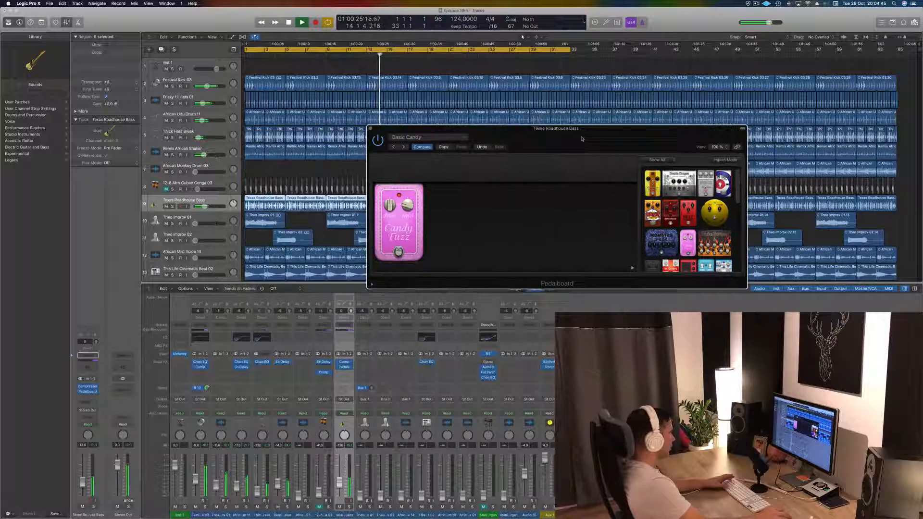
{"action": "left_click", "coordinate": [404, 148]}
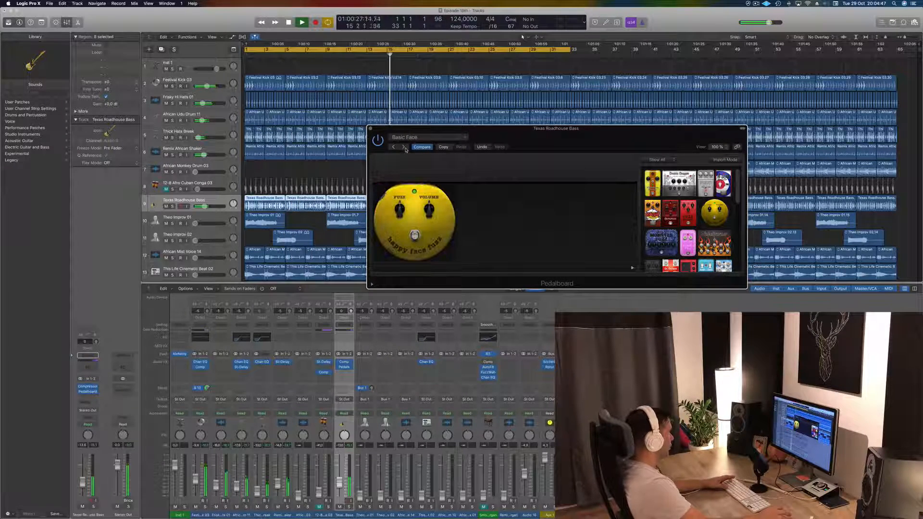
{"action": "left_click", "coordinate": [404, 147]}
{"action": "left_click", "coordinate": [404, 148]}
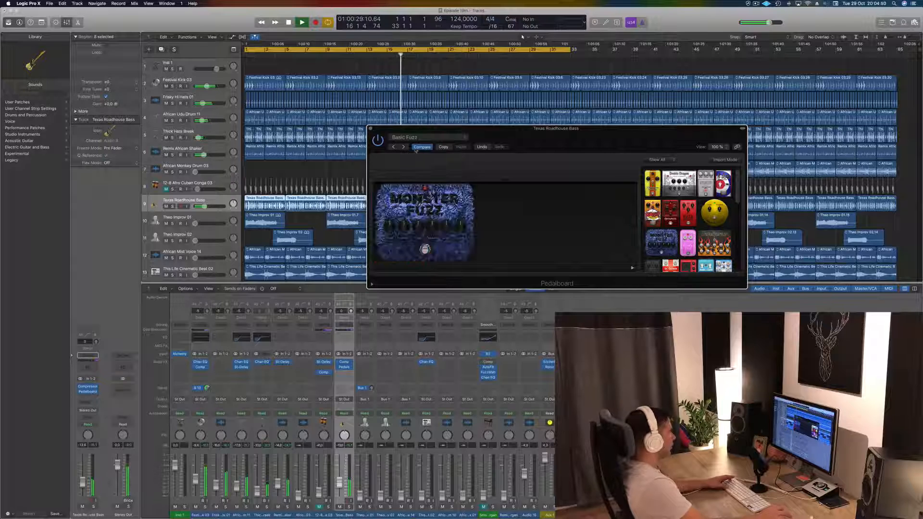
{"action": "left_click_drag", "start_coordinate": [425, 155], "coordinate": [275, 167]}
{"action": "left_click", "coordinate": [253, 160]}
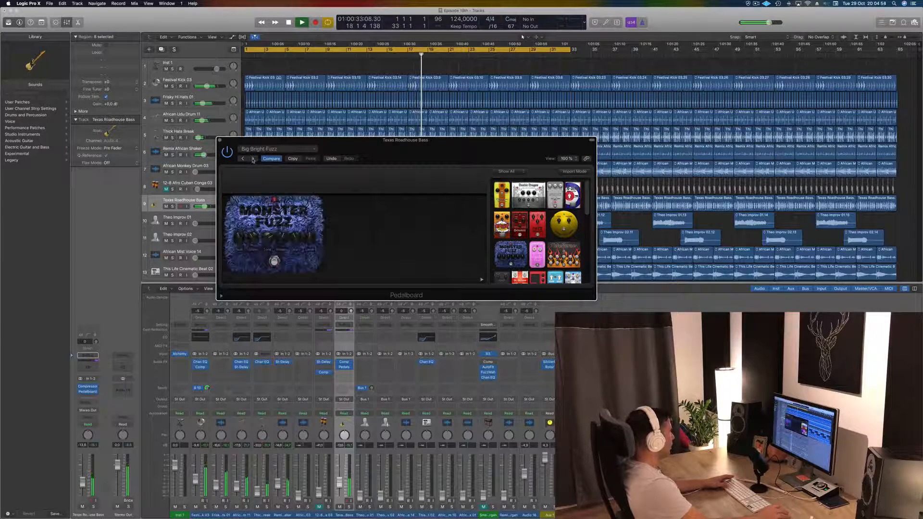
{"action": "left_click", "coordinate": [254, 159]}
Bypass the bass track's Pedalboard, close its window and stop playback.
{"action": "left_click_drag", "start_coordinate": [413, 150], "coordinate": [411, 151]}
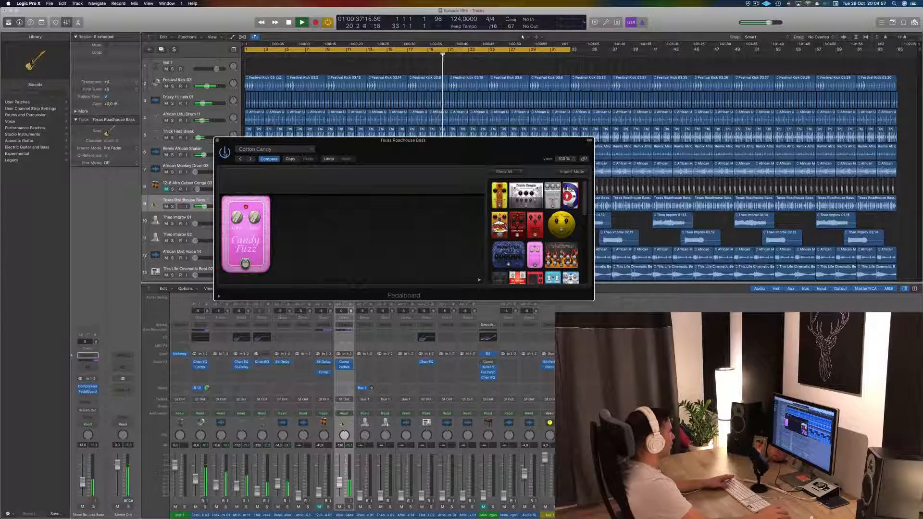
{"action": "left_click", "coordinate": [217, 141]}
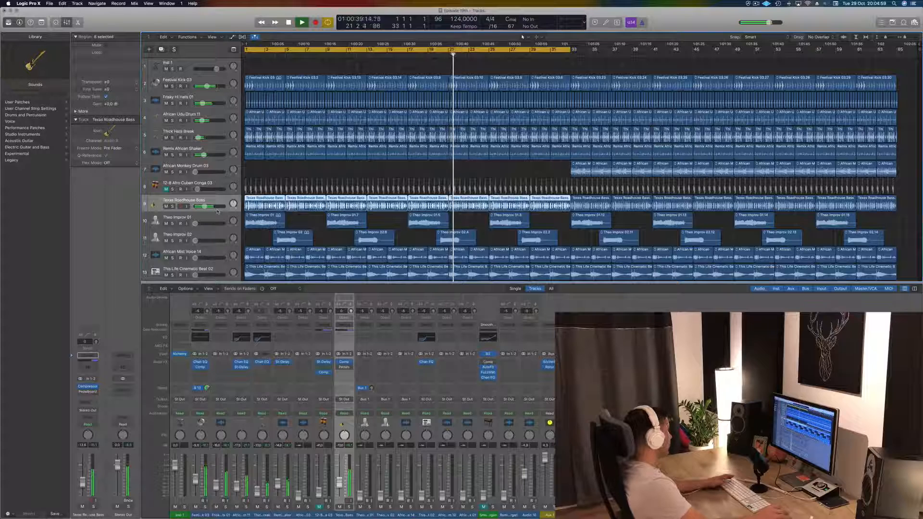
{"action": "key", "text": "space"}
Reopen the bass track's Compressor, place its window clear of the channel strips and play the song from the beginning.
{"action": "left_click", "coordinate": [88, 392]}
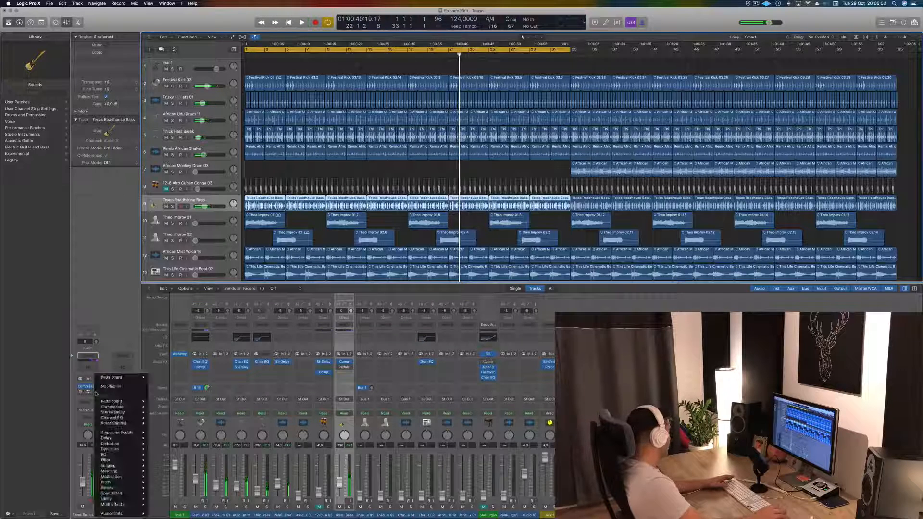
{"action": "left_click", "coordinate": [90, 387]}
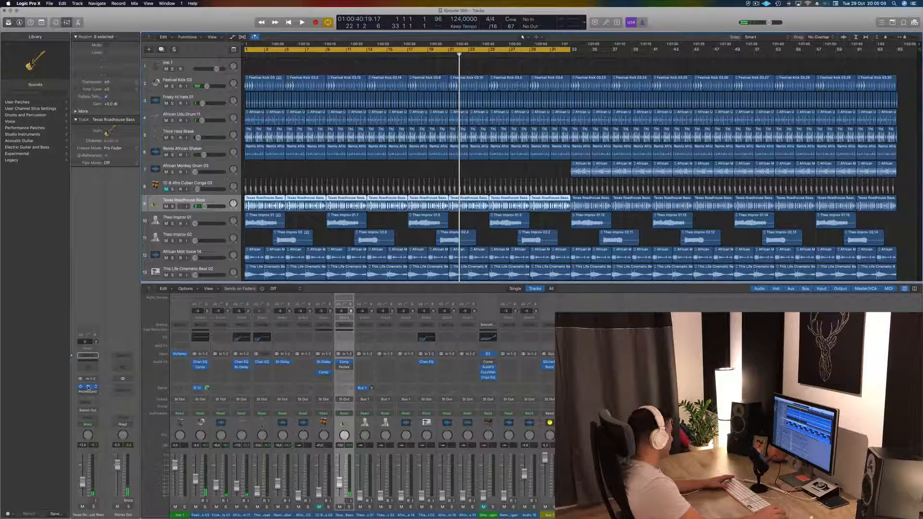
{"action": "left_click", "coordinate": [88, 388]}
{"action": "key", "text": "Return"}
{"action": "key", "text": "space"}
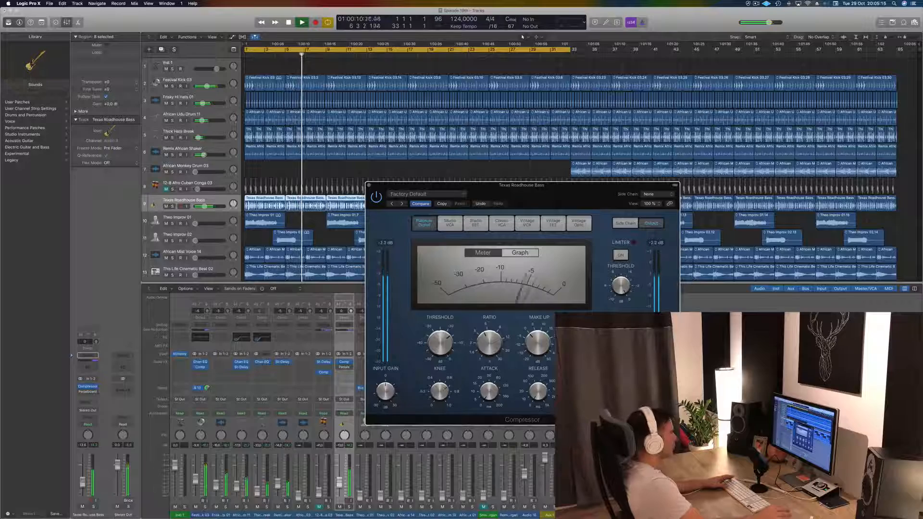
{"action": "left_click_drag", "start_coordinate": [539, 191], "coordinate": [741, 110]}
{"action": "key", "text": "Return"}
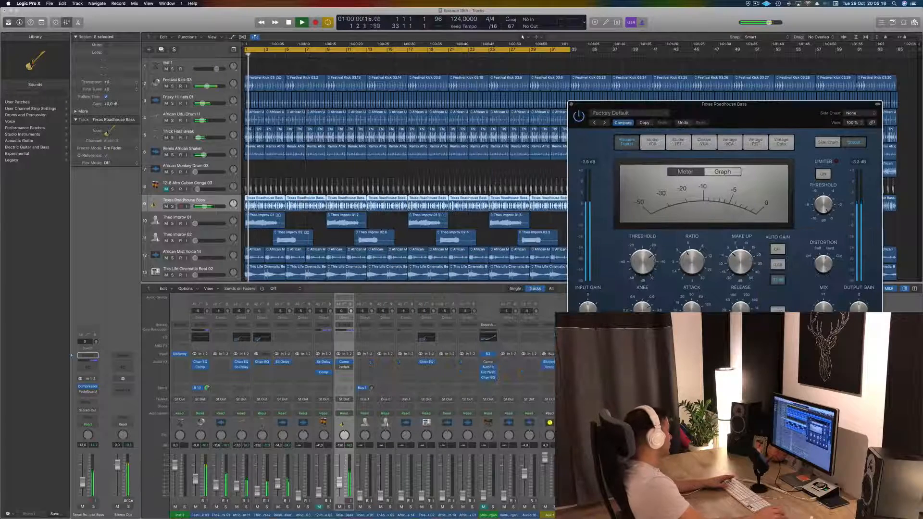
Lower the Texas Roadhouse Bass track's volume and switch its Compressor to the Vintage Opto model.
{"action": "left_click_drag", "start_coordinate": [82, 485], "coordinate": [82, 490]}
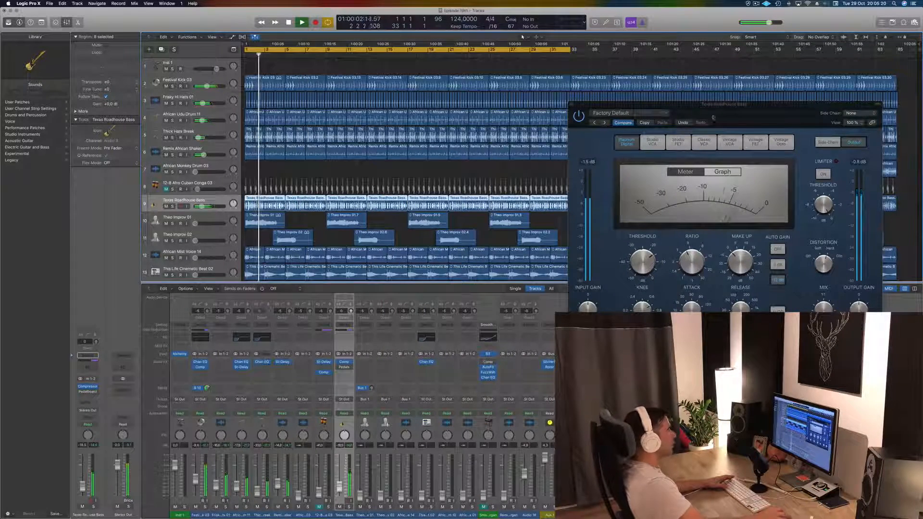
{"action": "left_click_drag", "start_coordinate": [761, 109], "coordinate": [592, 133]}
{"action": "left_click", "coordinate": [602, 161]}
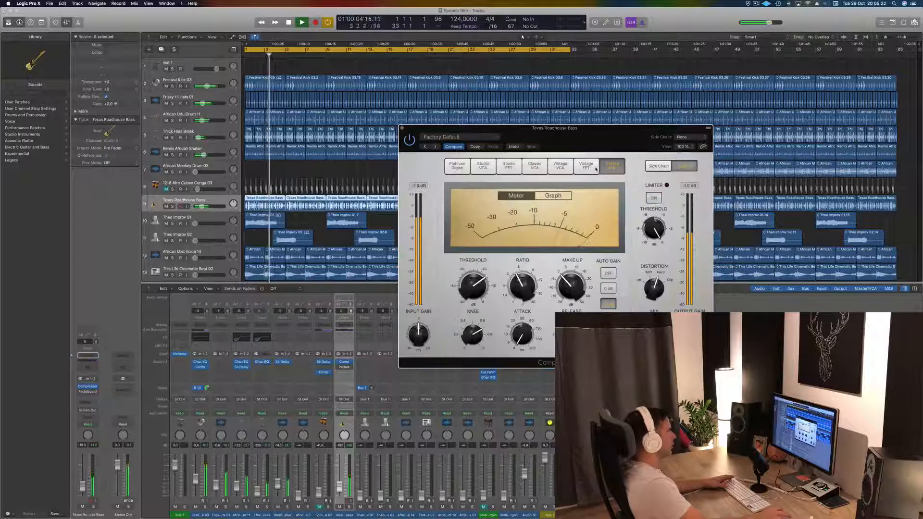
Raise the Texas Roadhouse Bass track's volume to about -14.8 dB and adjust its Compressor's distortion mode during playback.
{"action": "left_click_drag", "start_coordinate": [556, 128], "coordinate": [526, 132]}
{"action": "left_click_drag", "start_coordinate": [83, 488], "coordinate": [82, 486]}
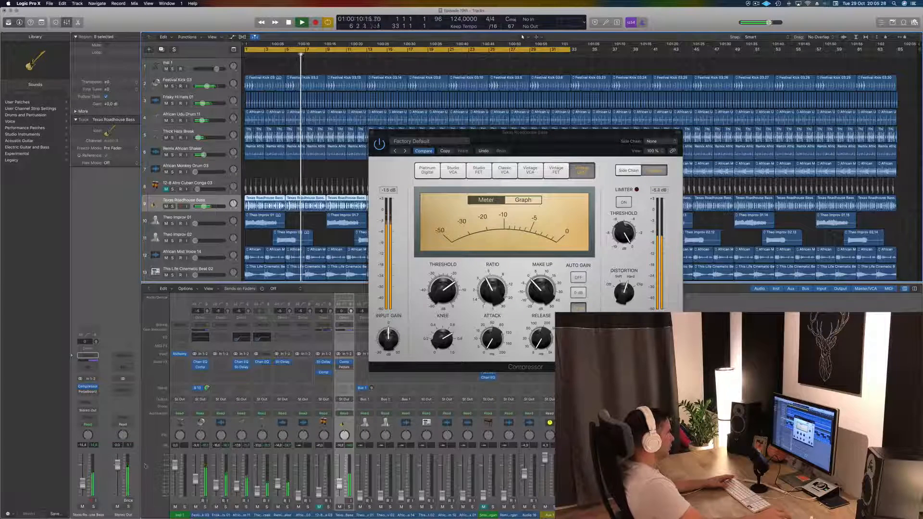
{"action": "left_click", "coordinate": [626, 302]}
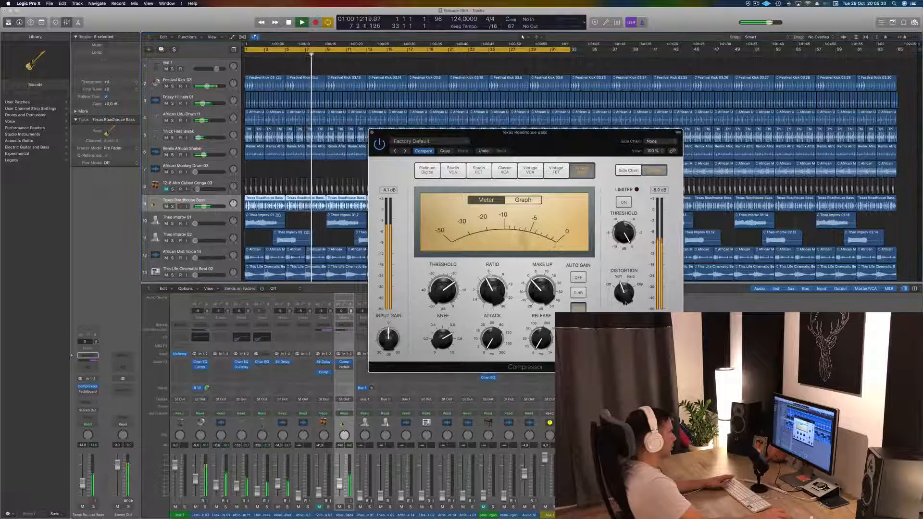
{"action": "left_click", "coordinate": [82, 483]}
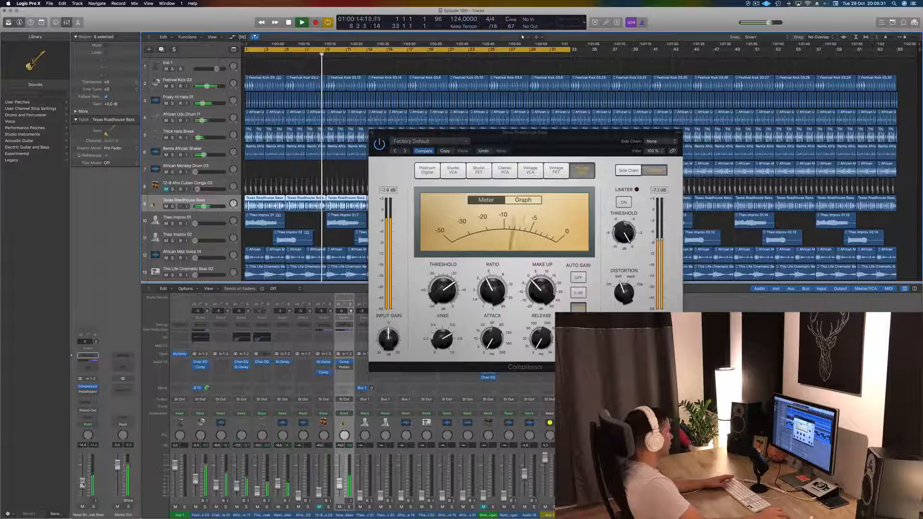
Close the bass Compressor window, stop playback, return to the song's beginning and select the Theo Improv 01 track.
{"action": "left_click", "coordinate": [372, 133]}
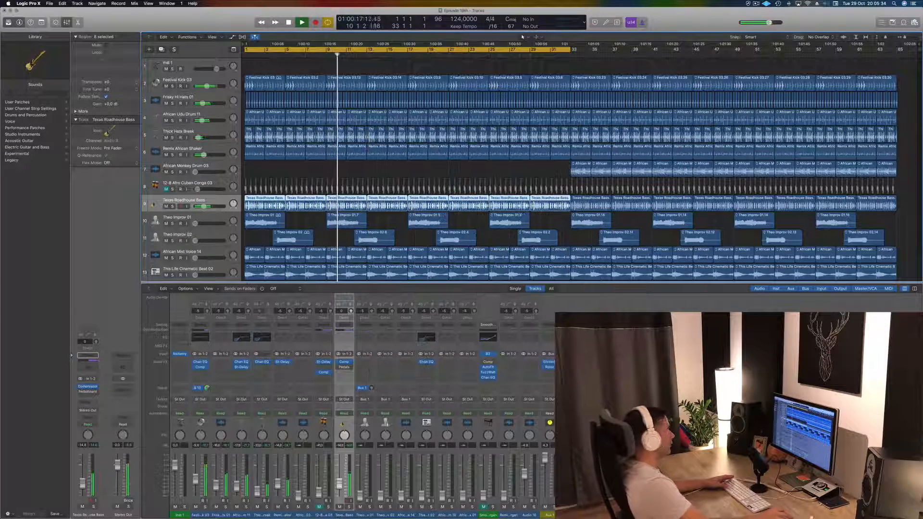
{"action": "left_click", "coordinate": [756, 4]}
{"action": "left_click", "coordinate": [757, 3]}
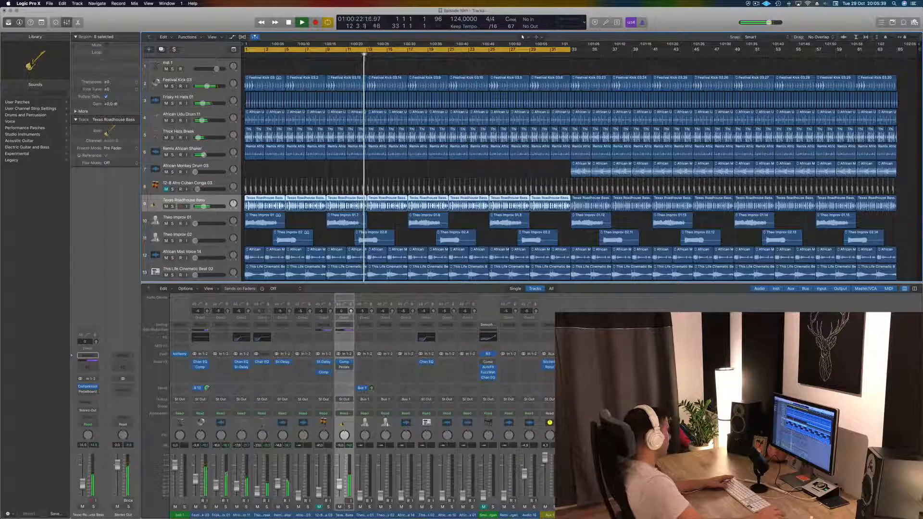
{"action": "scroll", "coordinate": [302, 165], "scroll_direction": "down", "scroll_amount": 5}
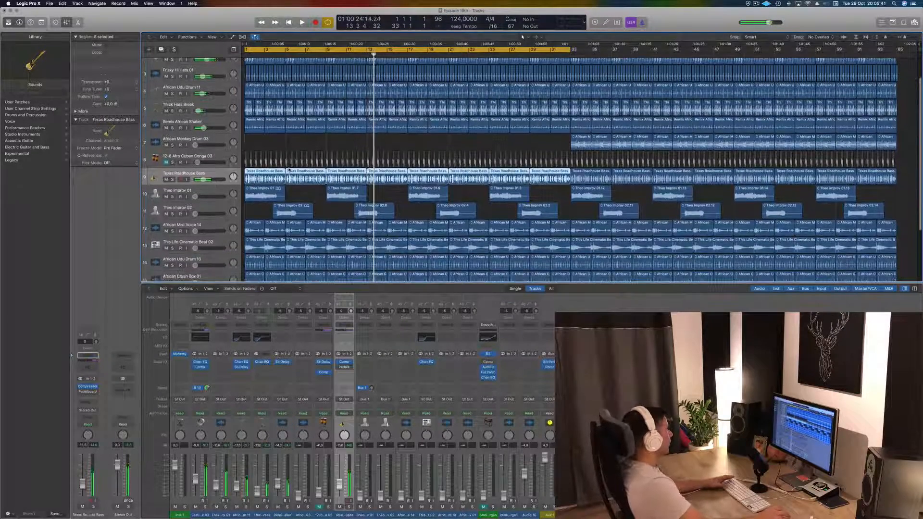
{"action": "key", "text": "Return"}
{"action": "left_click", "coordinate": [195, 180]}
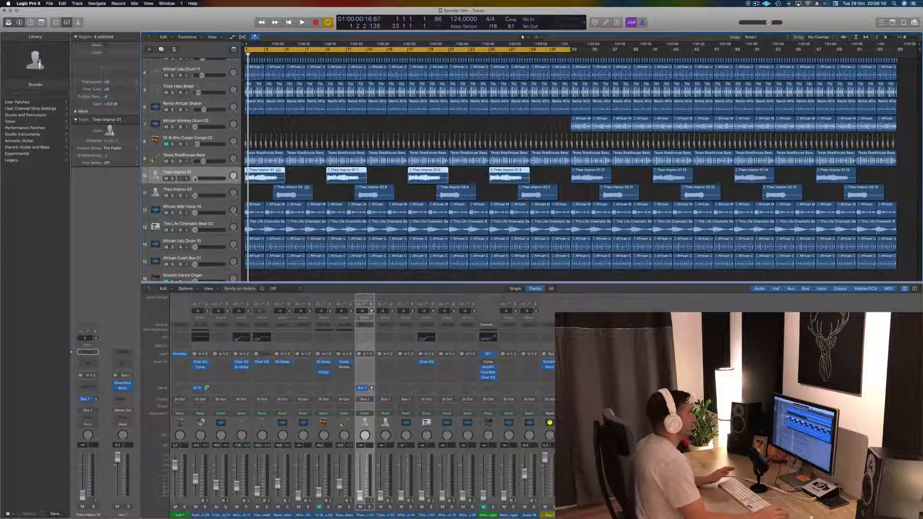
{"action": "left_click", "coordinate": [296, 120]}
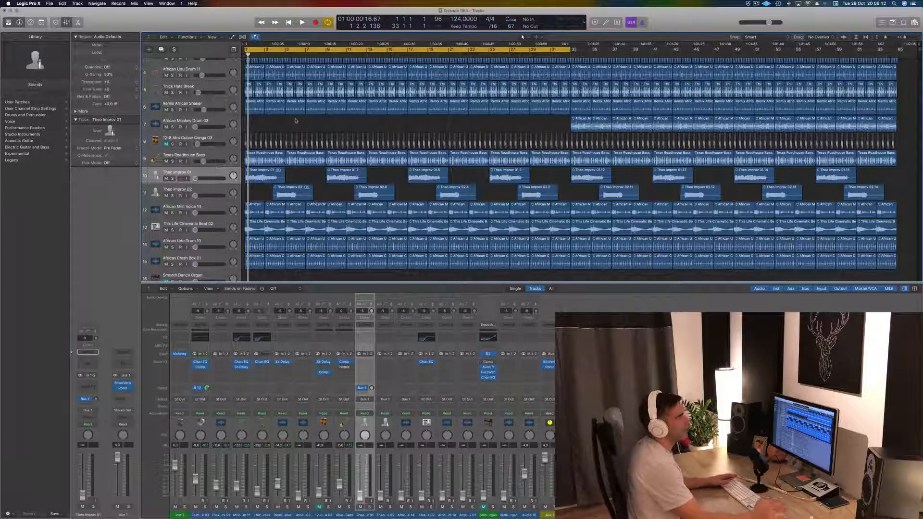
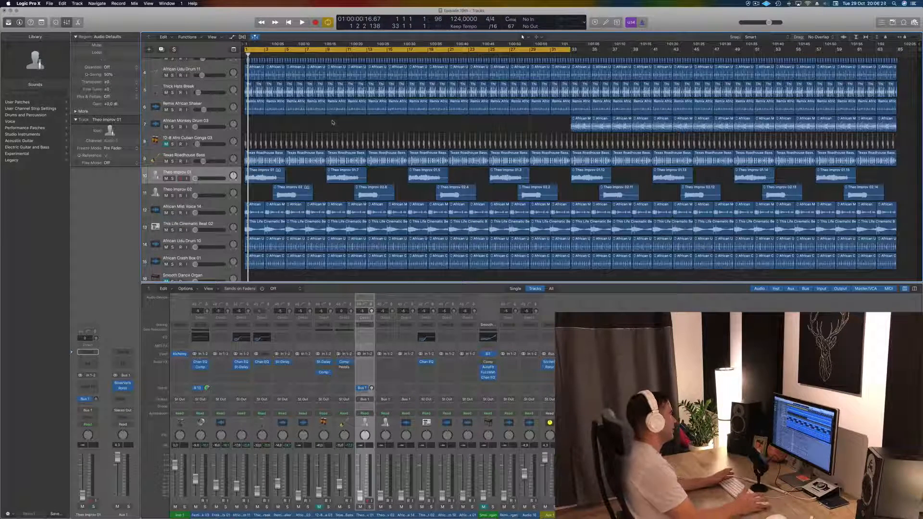
Play the song, lower the Texas Roadhouse Bass volume to about -16 dB and raise Theo Improv 01's volume to about -17 dB.
{"action": "scroll", "coordinate": [332, 123], "scroll_direction": "down", "scroll_amount": 1}
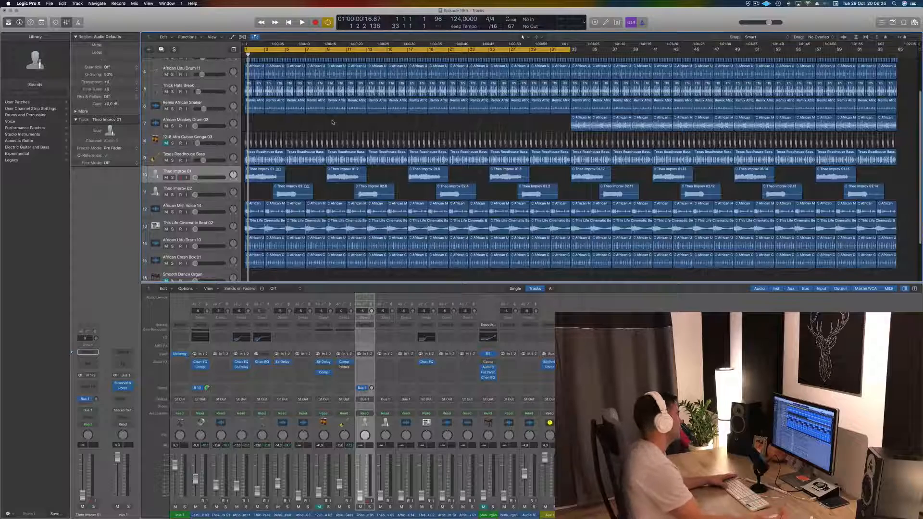
{"action": "key", "text": "space"}
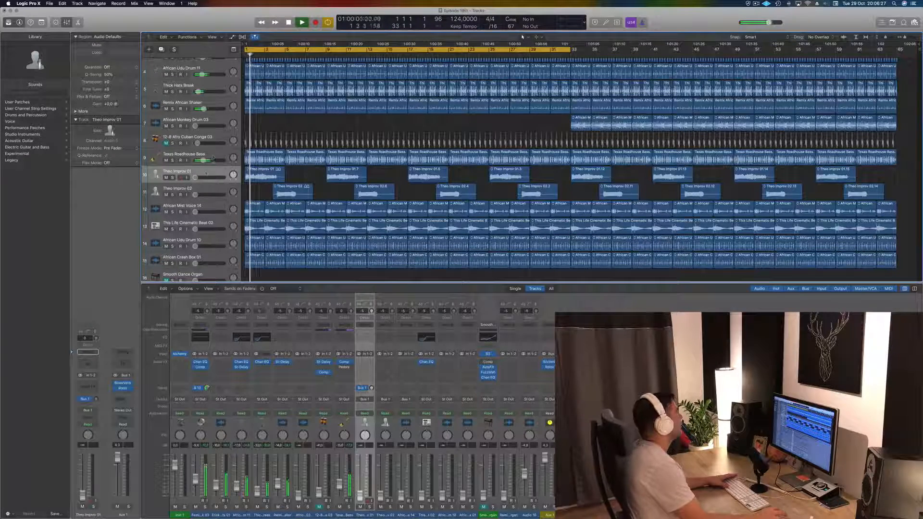
{"action": "left_click_drag", "start_coordinate": [204, 160], "coordinate": [202, 160]}
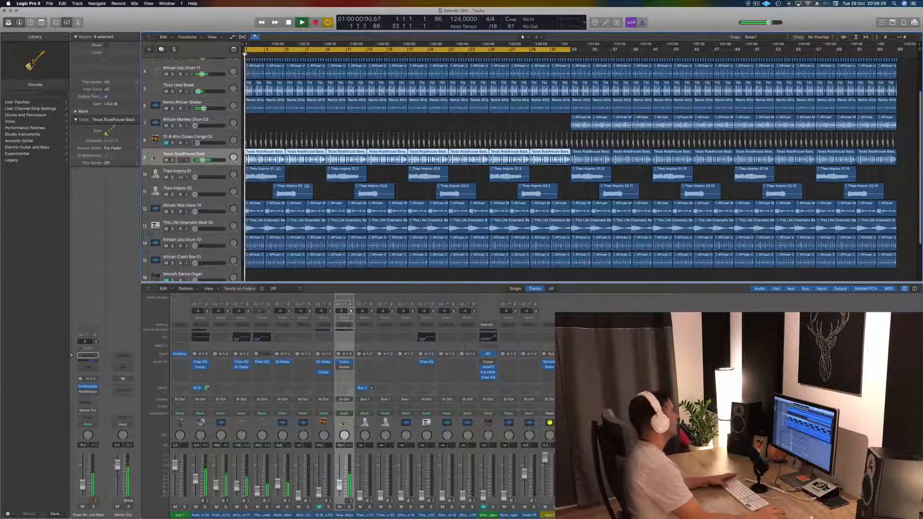
{"action": "left_click", "coordinate": [166, 177]}
{"action": "left_click", "coordinate": [166, 177]}
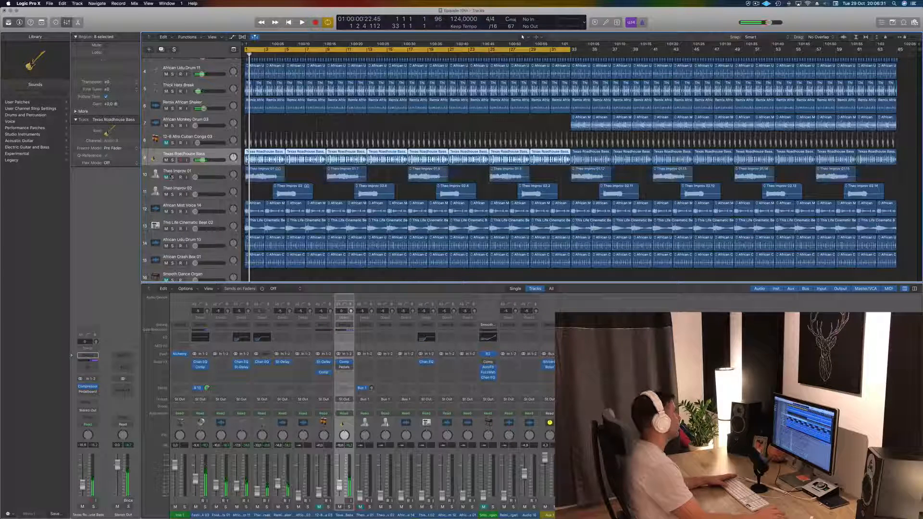
{"action": "left_click_drag", "start_coordinate": [198, 177], "coordinate": [199, 178]}
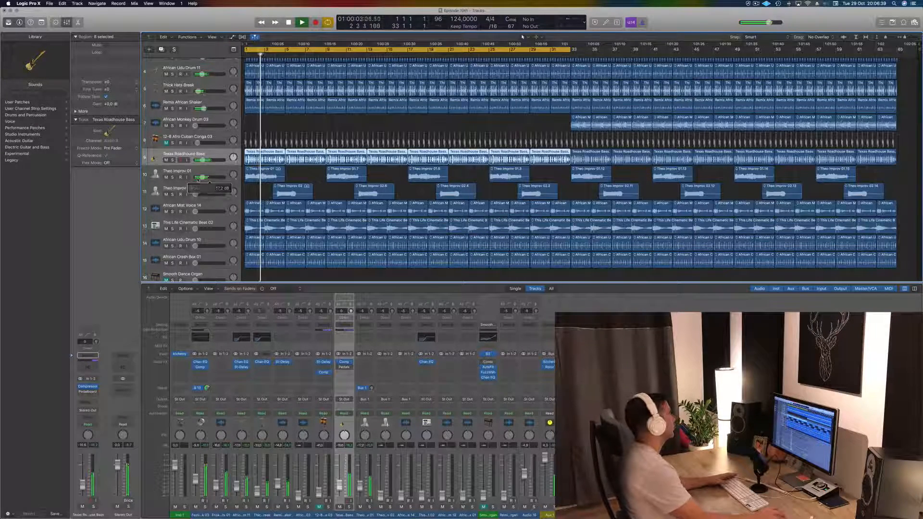
{"action": "left_click_drag", "start_coordinate": [198, 179], "coordinate": [198, 179]}
Move the African Udu Drum 10 track directly below Remix African Shaker and add a Channel EQ with a low cut to it.
{"action": "scroll", "coordinate": [198, 180], "scroll_direction": "up", "scroll_amount": 1}
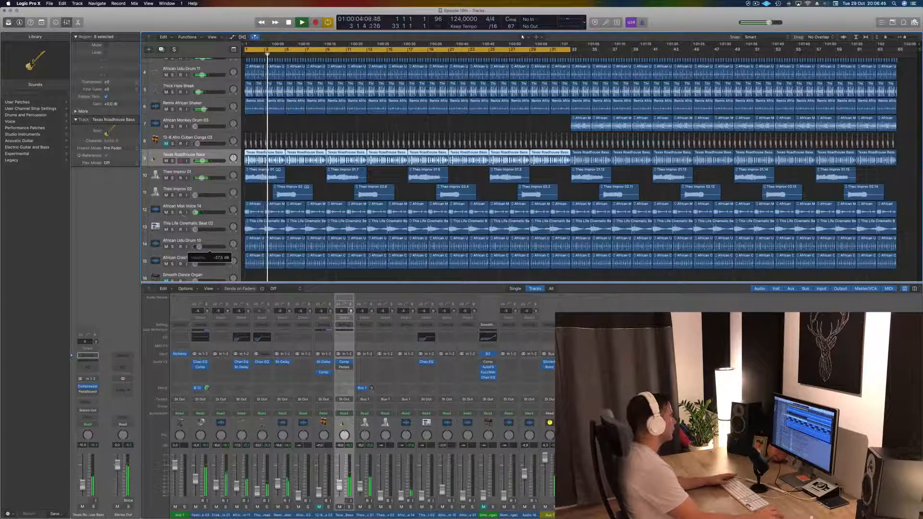
{"action": "left_click_drag", "start_coordinate": [217, 243], "coordinate": [226, 120]}
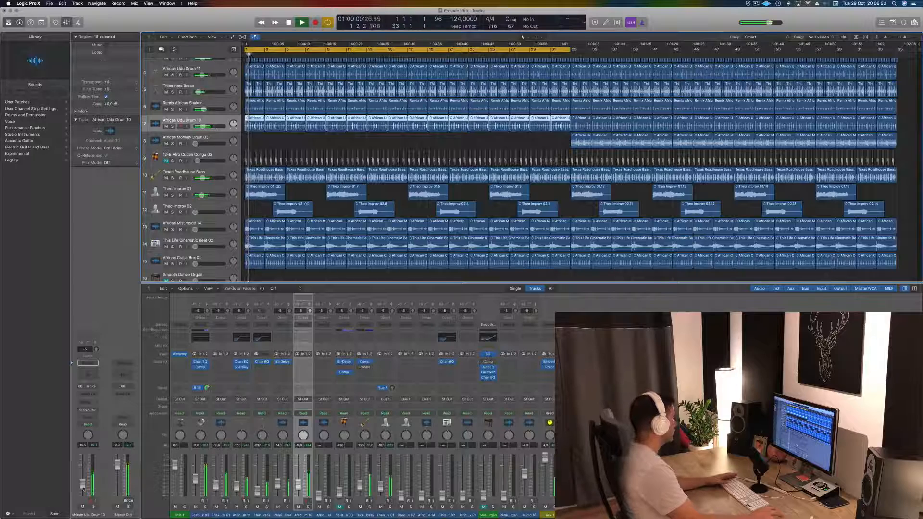
{"action": "left_click", "coordinate": [88, 377]}
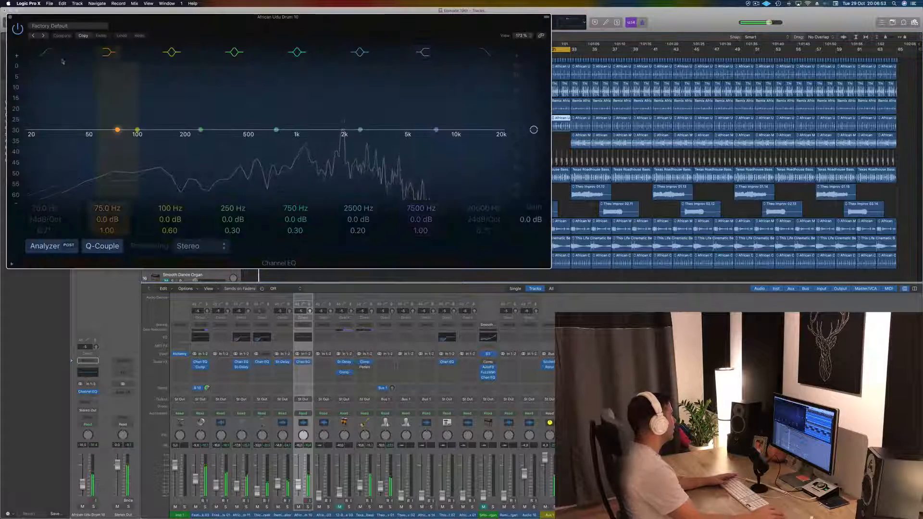
{"action": "left_click_drag", "start_coordinate": [42, 145], "coordinate": [212, 146]}
{"action": "left_click", "coordinate": [10, 17]}
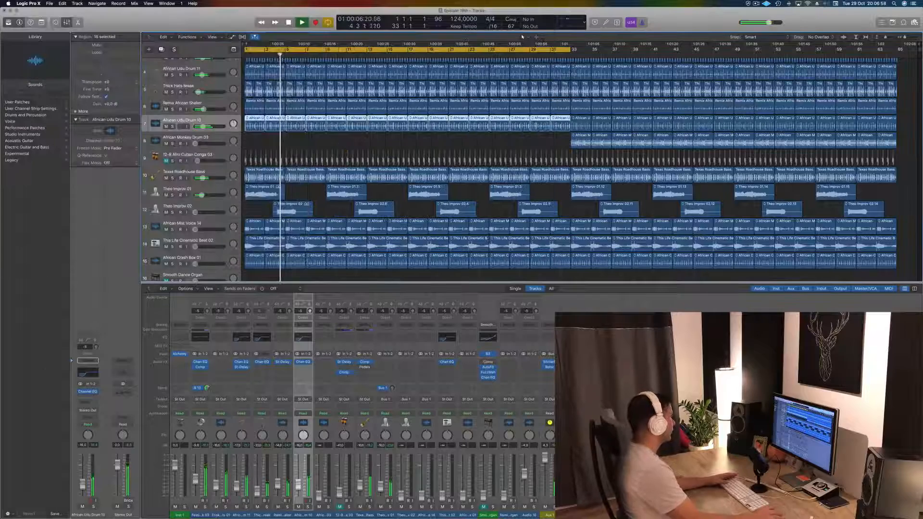
Raise the Theo Improv 02 track's volume while playing the song from the beginning.
{"action": "scroll", "coordinate": [529, 169], "scroll_direction": "down", "scroll_amount": 3}
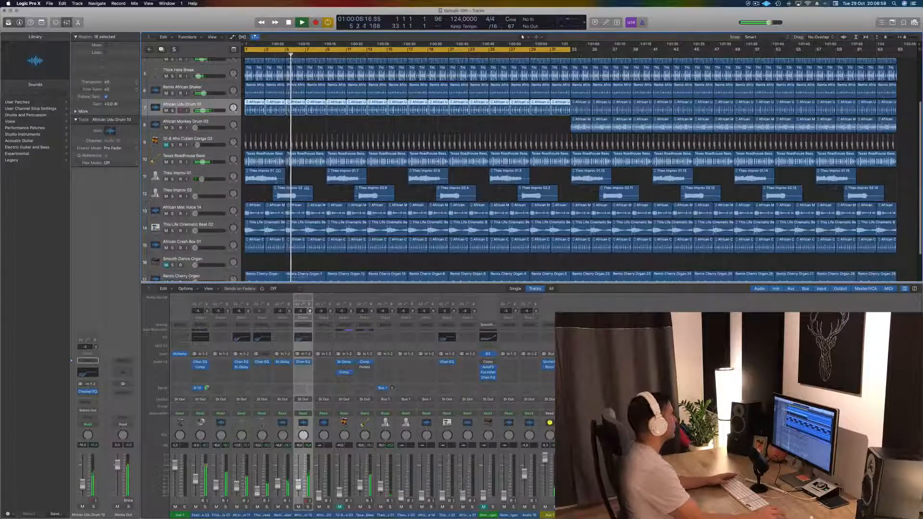
{"action": "key", "text": "Return"}
{"action": "left_click_drag", "start_coordinate": [197, 197], "coordinate": [202, 197]}
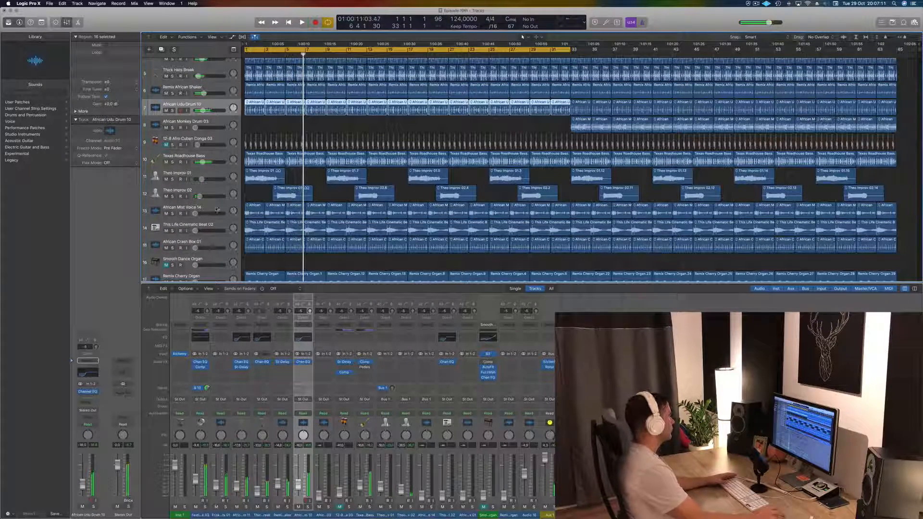
{"action": "key", "text": "Return"}
Raise This Life Cinematic Beat 02's volume, replay the song from the beginning and mute that track.
{"action": "left_click", "coordinate": [216, 208]}
{"action": "scroll", "coordinate": [193, 226], "scroll_direction": "down", "scroll_amount": 1}
{"action": "key", "text": "Return"}
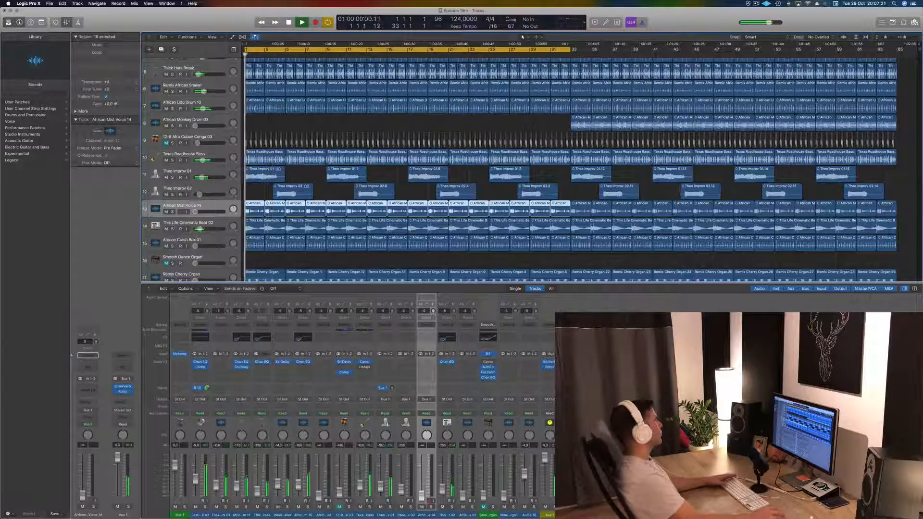
{"action": "left_click", "coordinate": [167, 229]}
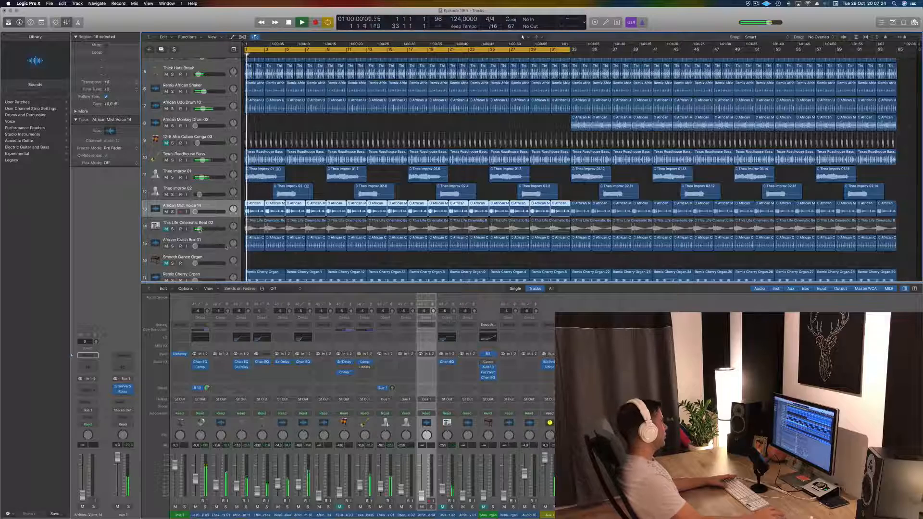
Raise African Crash Box 01's volume to about -17.2 dB and move the track directly below African Udu Drum 10.
{"action": "left_click", "coordinate": [206, 240]}
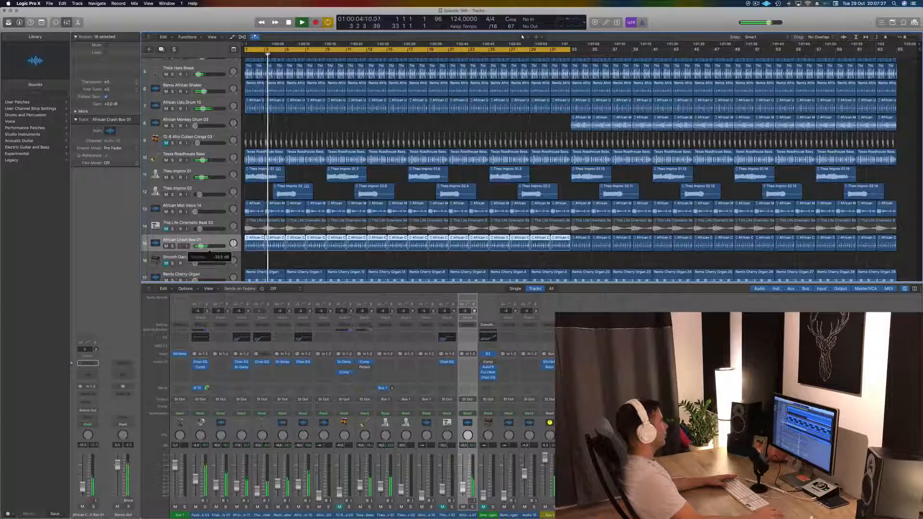
{"action": "left_click_drag", "start_coordinate": [228, 240], "coordinate": [234, 120]}
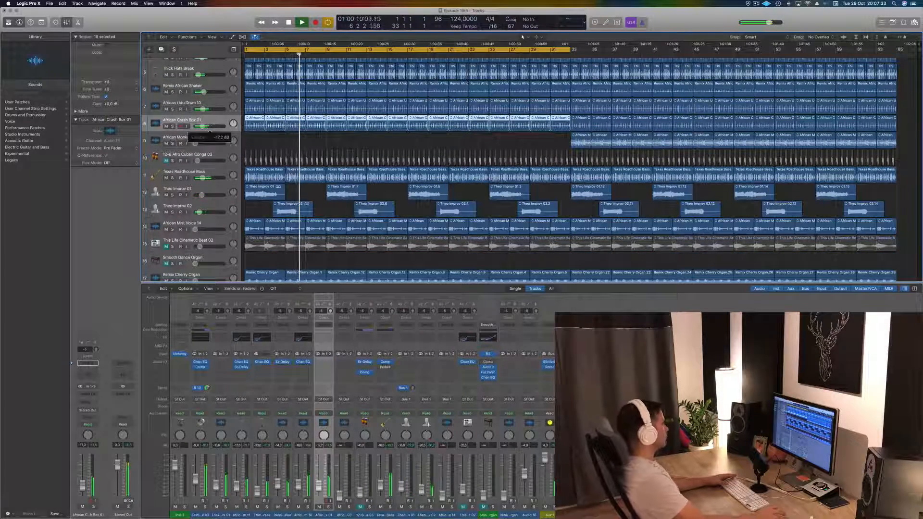
Raise the volumes of the Remix Cherry Organ and African Mist Voice 14 tracks during playback.
{"action": "scroll", "coordinate": [320, 223], "scroll_direction": "down", "scroll_amount": 3}
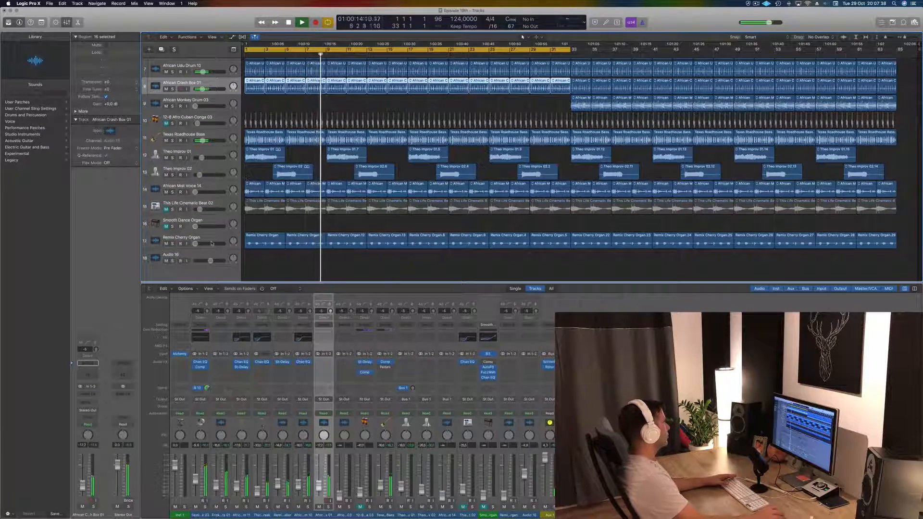
{"action": "left_click_drag", "start_coordinate": [195, 244], "coordinate": [200, 244]}
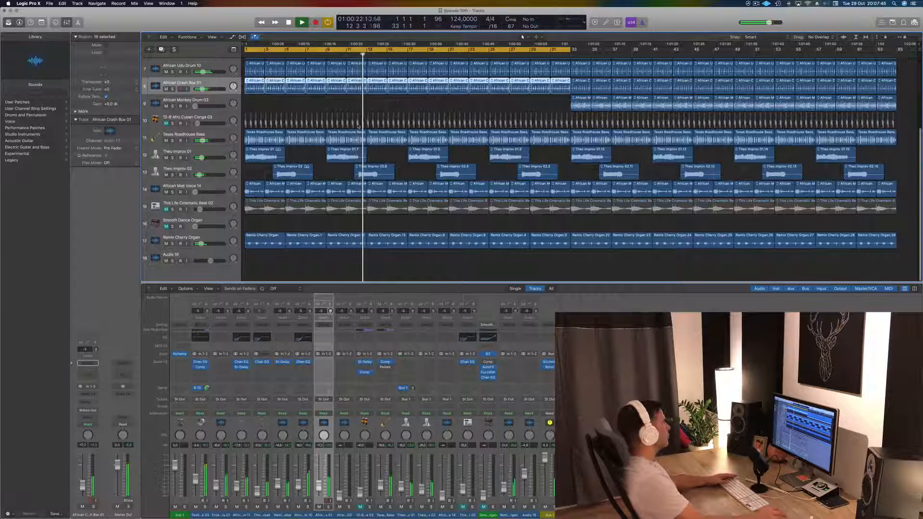
{"action": "mouse_move", "coordinate": [210, 193]}
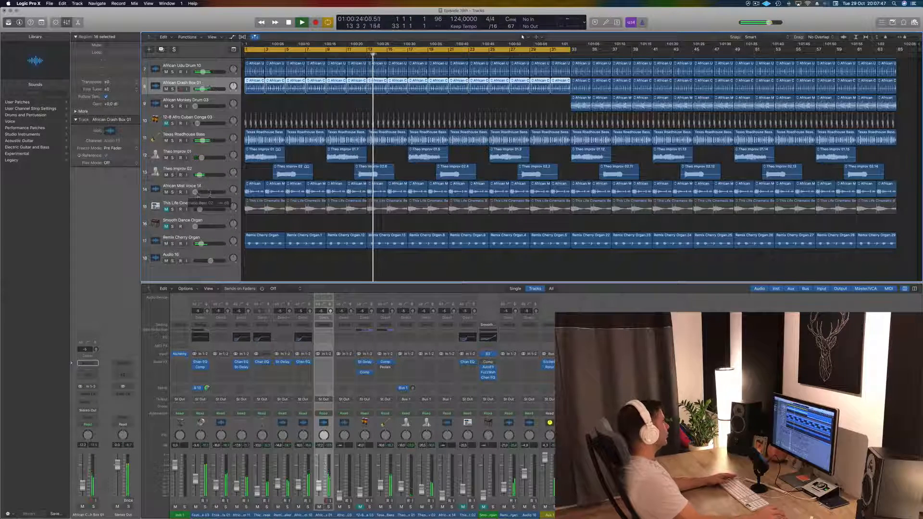
{"action": "left_click_drag", "start_coordinate": [210, 193], "coordinate": [203, 194]}
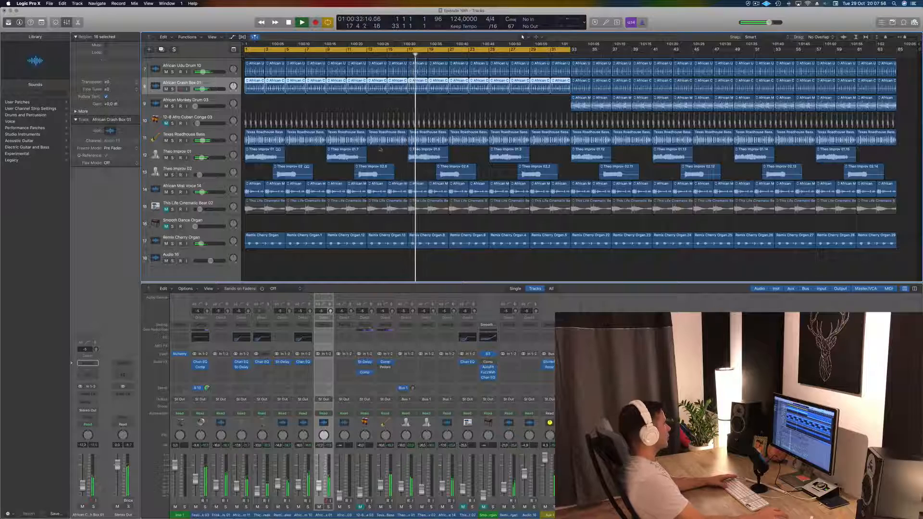
Restart playback from the beginning and delete the African Mist Voice 14 regions in the first eight bars.
{"action": "key", "text": "Return"}
{"action": "left_click", "coordinate": [311, 158]}
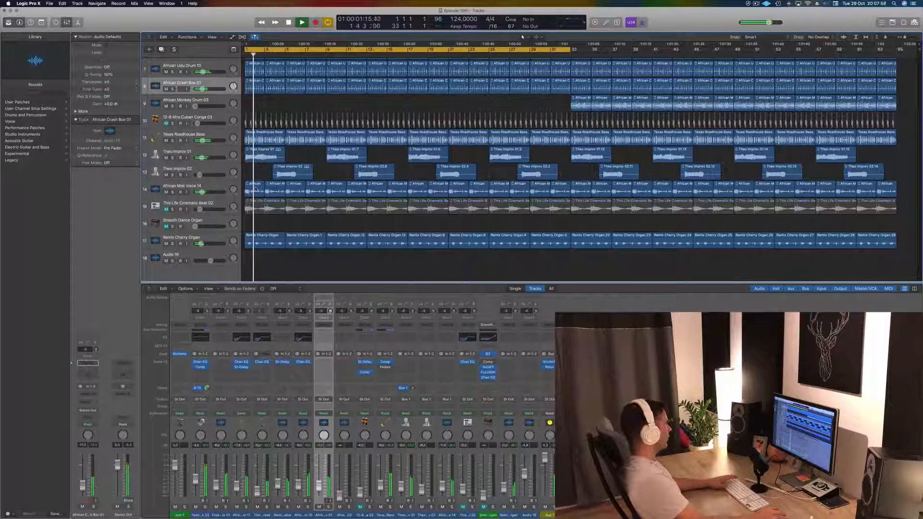
{"action": "left_click", "coordinate": [256, 189]}
{"action": "key", "text": "Delete"}
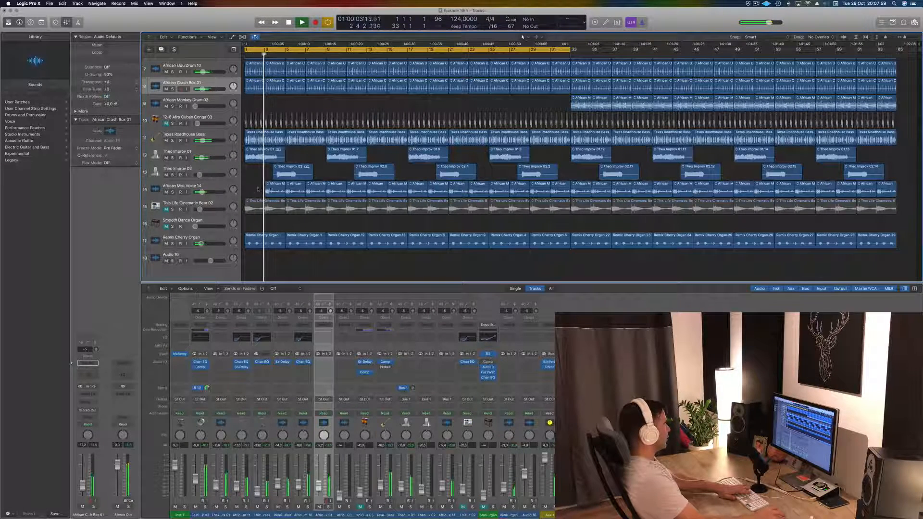
{"action": "left_click_drag", "start_coordinate": [256, 189], "coordinate": [310, 191]}
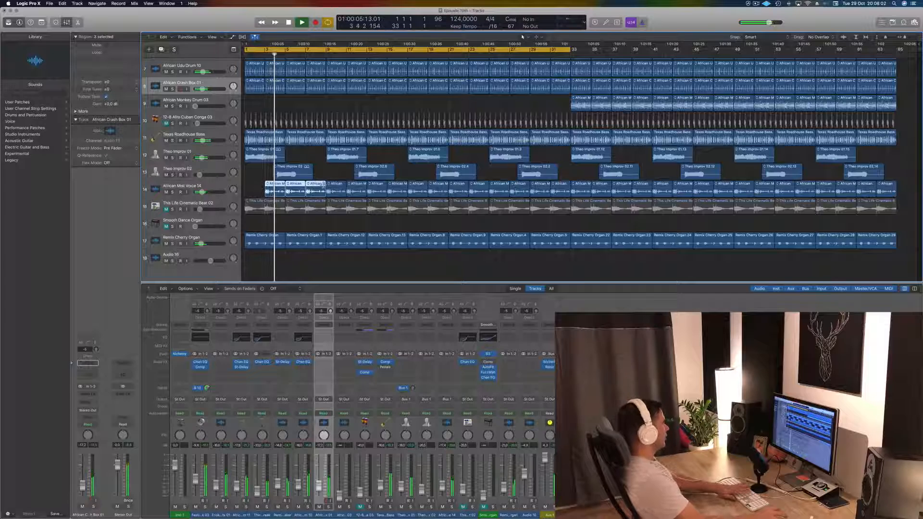
{"action": "key", "text": "Delete"}
Delete the Theo Improv 01 region starting at bar 9 and the Theo Improv 02 region that overlaps its end.
{"action": "left_click", "coordinate": [343, 157]}
{"action": "key", "text": "Delete"}
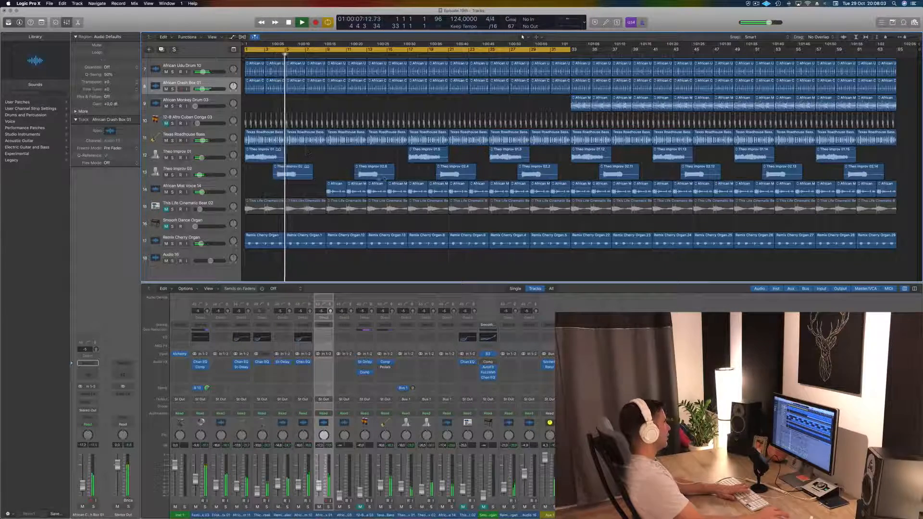
{"action": "left_click", "coordinate": [375, 174]}
{"action": "key", "text": "Delete"}
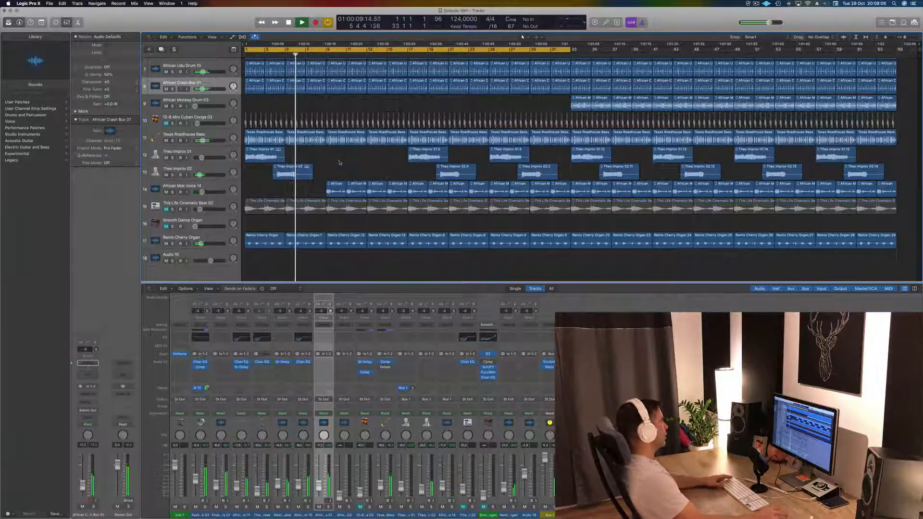
Delete the two Remix Cherry Organ regions between bars 9 and 17.
{"action": "left_click", "coordinate": [358, 234]}
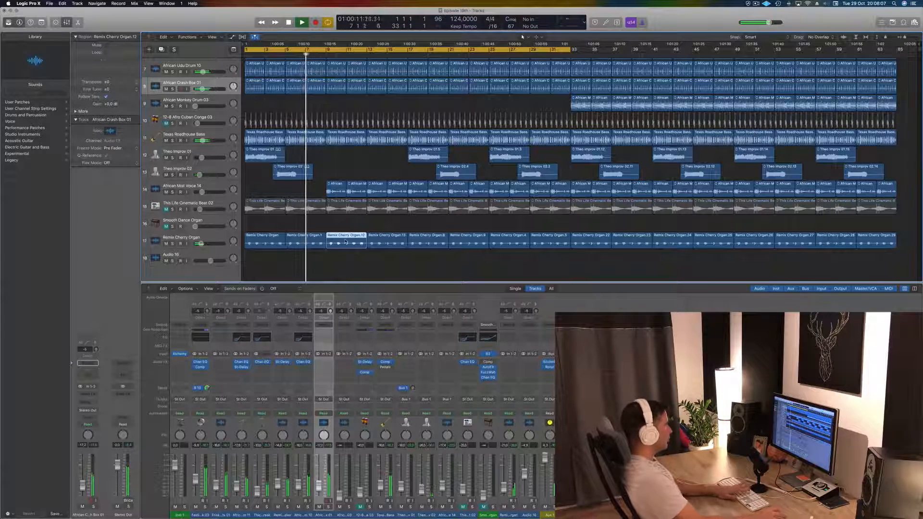
{"action": "key", "text": "Delete"}
{"action": "left_click", "coordinate": [378, 238]}
{"action": "key", "text": "Delete"}
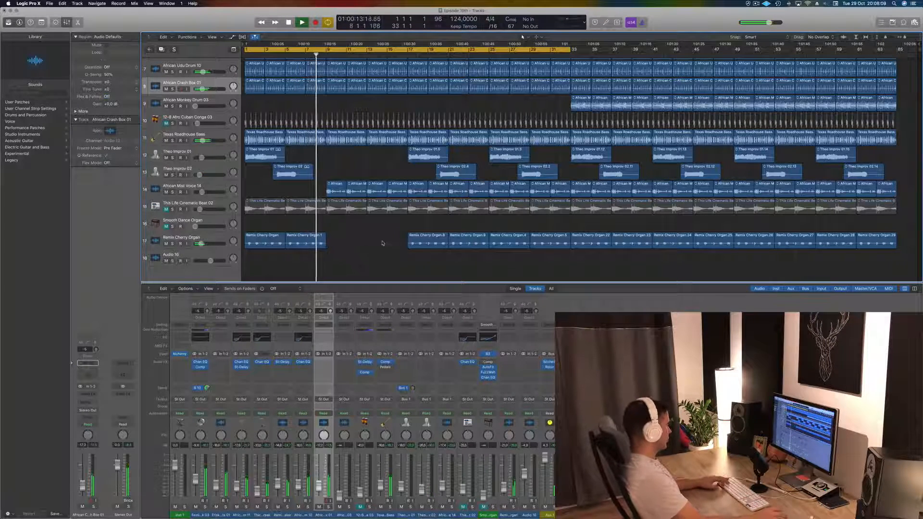
Delete the Theo Improv 01 and 02 regions between bars 17 and 33, and the African Mist Voice 14 and This Life Cinematic Beat 02 regions in bars 17–25.
{"action": "scroll", "coordinate": [379, 146], "scroll_direction": "up", "scroll_amount": 5}
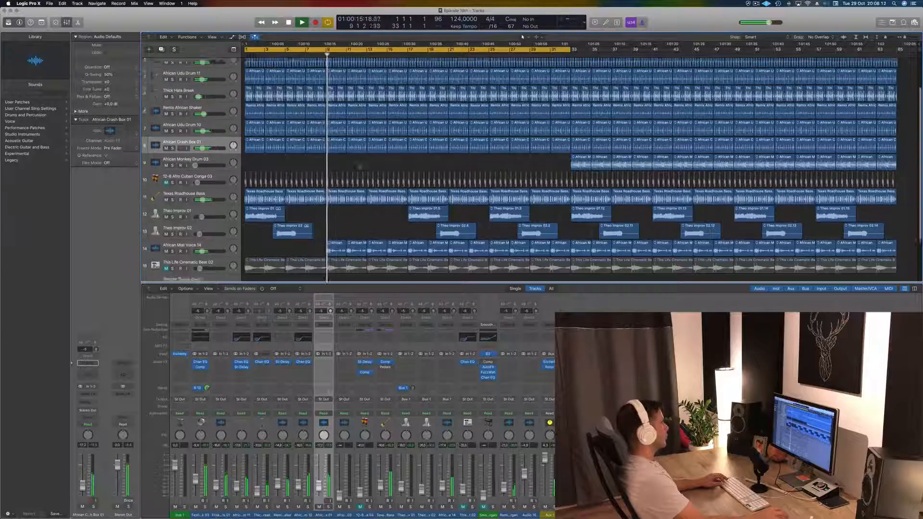
{"action": "scroll", "coordinate": [377, 191], "scroll_direction": "down", "scroll_amount": 3}
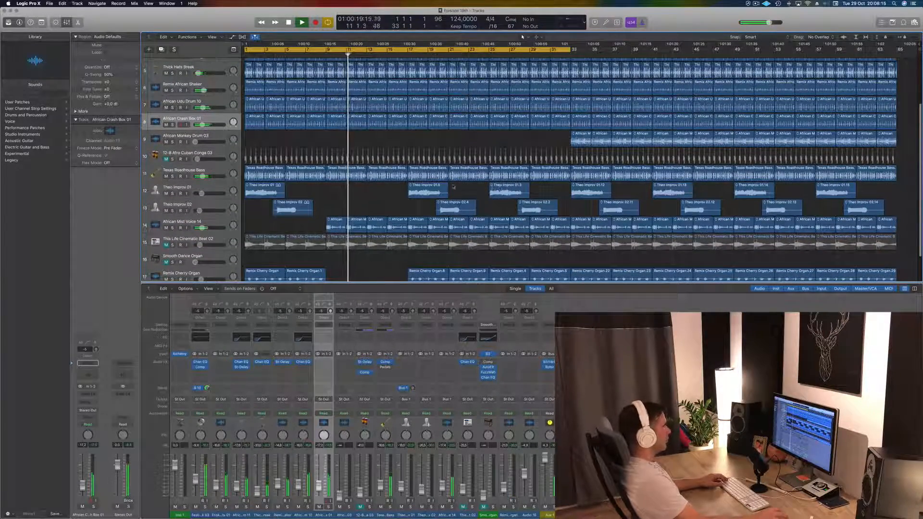
{"action": "left_click_drag", "start_coordinate": [398, 188], "coordinate": [537, 211]}
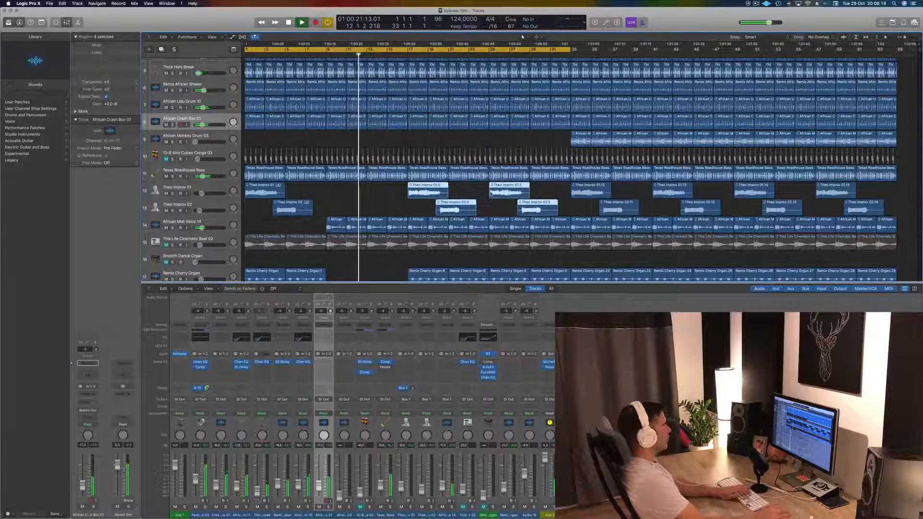
{"action": "key", "text": "Delete"}
{"action": "left_click_drag", "start_coordinate": [417, 204], "coordinate": [479, 245]}
{"action": "key", "text": "Delete"}
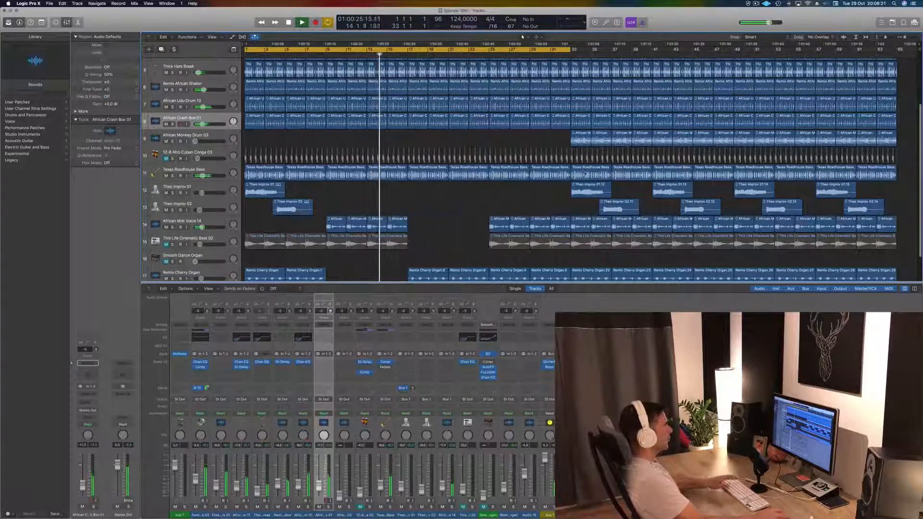
Move the first five African Monkey Drum 03 regions to bar 17 and delete the two Remix Cherry Organ regions between bars 17 and 25.
{"action": "left_click_drag", "start_coordinate": [553, 144], "coordinate": [661, 133]}
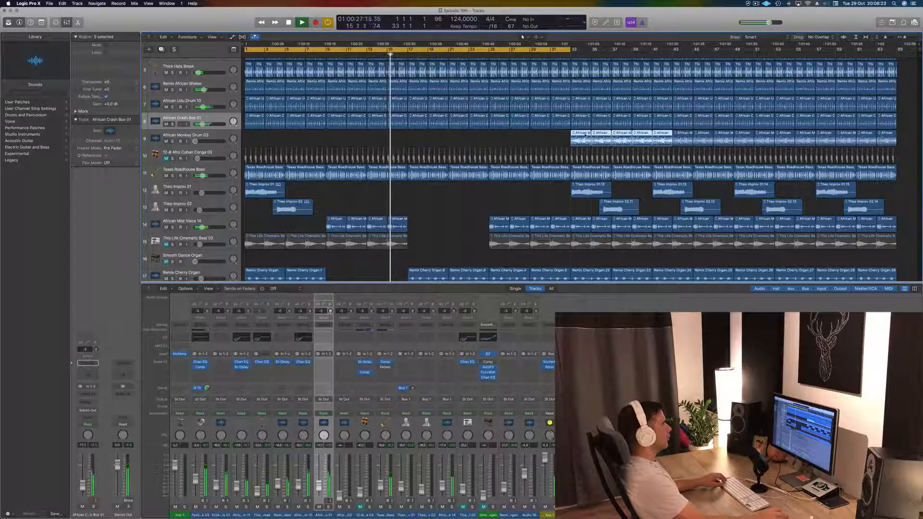
{"action": "left_click_drag", "start_coordinate": [585, 136], "coordinate": [423, 139]}
{"action": "scroll", "coordinate": [426, 210], "scroll_direction": "down", "scroll_amount": 5}
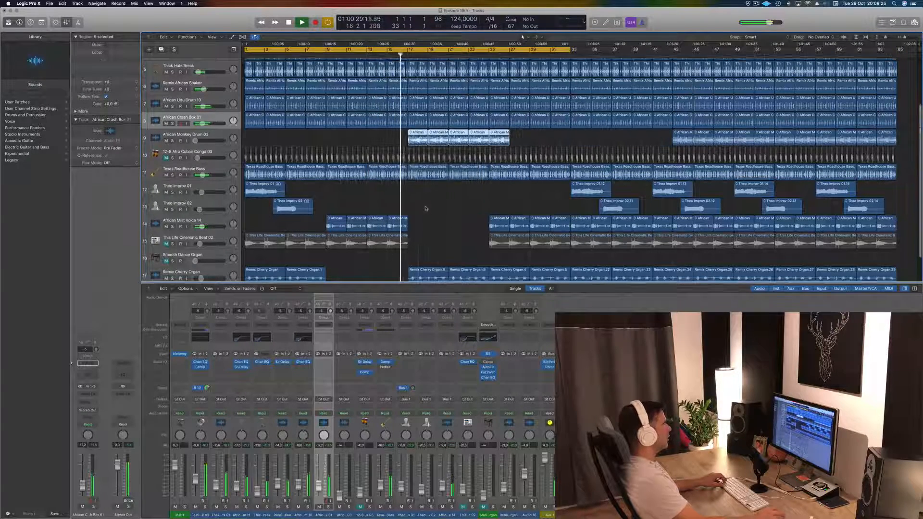
{"action": "left_click_drag", "start_coordinate": [421, 220], "coordinate": [476, 239]}
{"action": "key", "text": "Delete"}
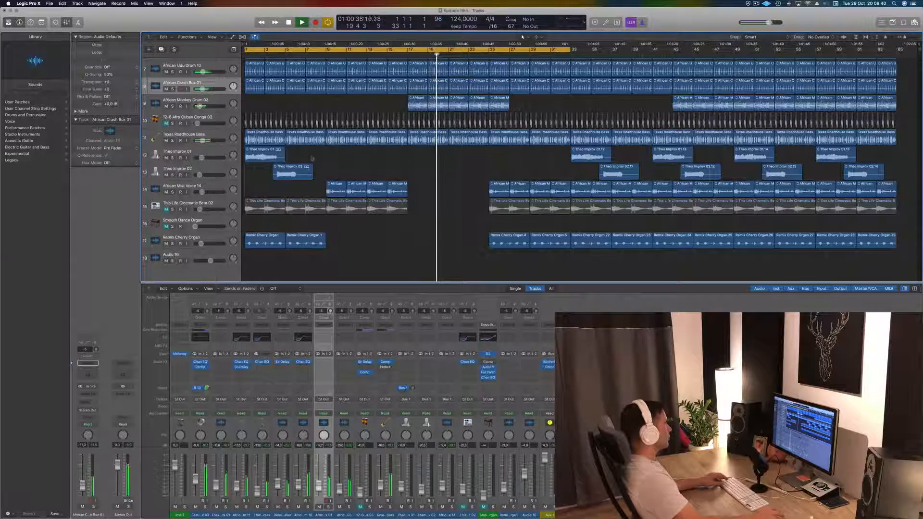
Switch the Texas Roadhouse Bass track's Compressor to the Platinum Digital model, audition it from the beginning and close the plug-in.
{"action": "scroll", "coordinate": [328, 156], "scroll_direction": "down", "scroll_amount": 2}
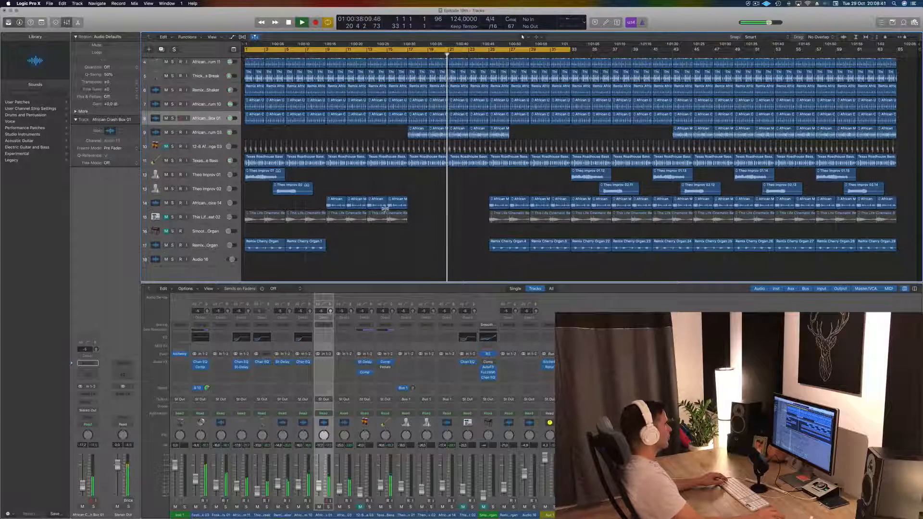
{"action": "scroll", "coordinate": [303, 223], "scroll_direction": "down", "scroll_amount": 4}
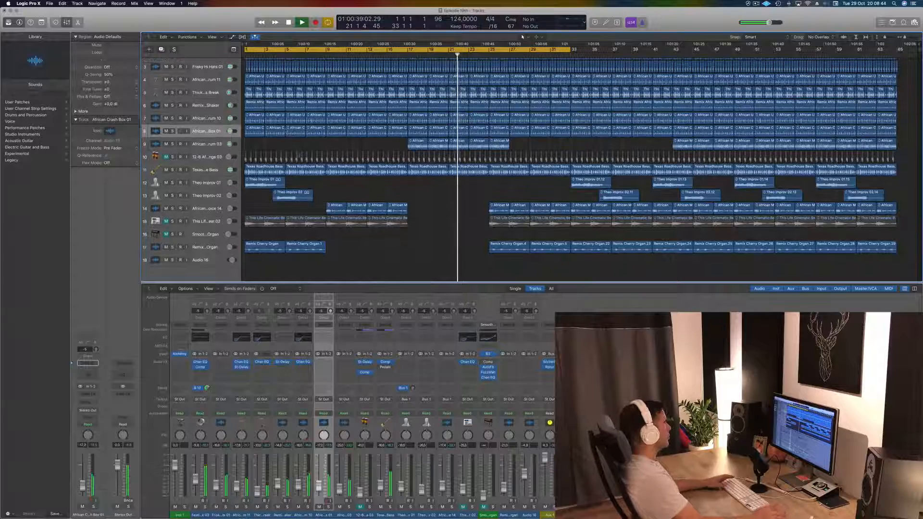
{"action": "scroll", "coordinate": [303, 222], "scroll_direction": "down", "scroll_amount": 1}
{"action": "left_click", "coordinate": [207, 173]}
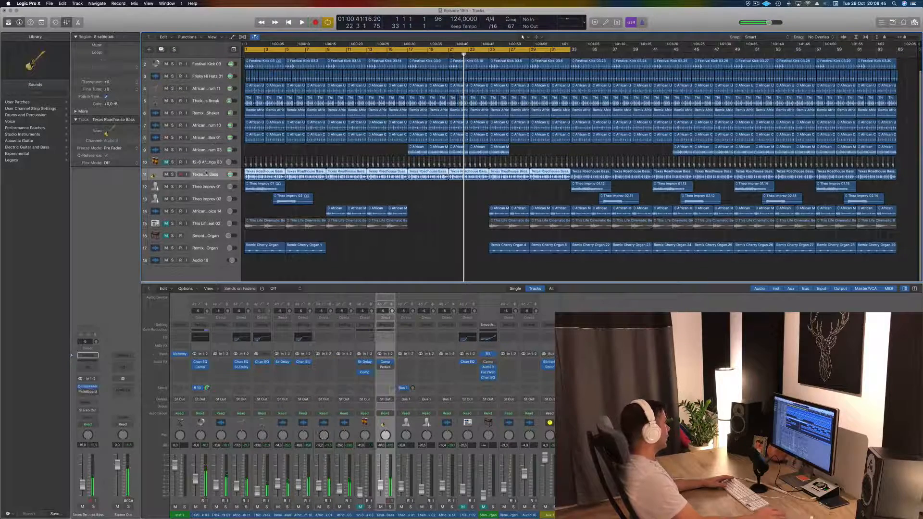
{"action": "left_click", "coordinate": [88, 388]}
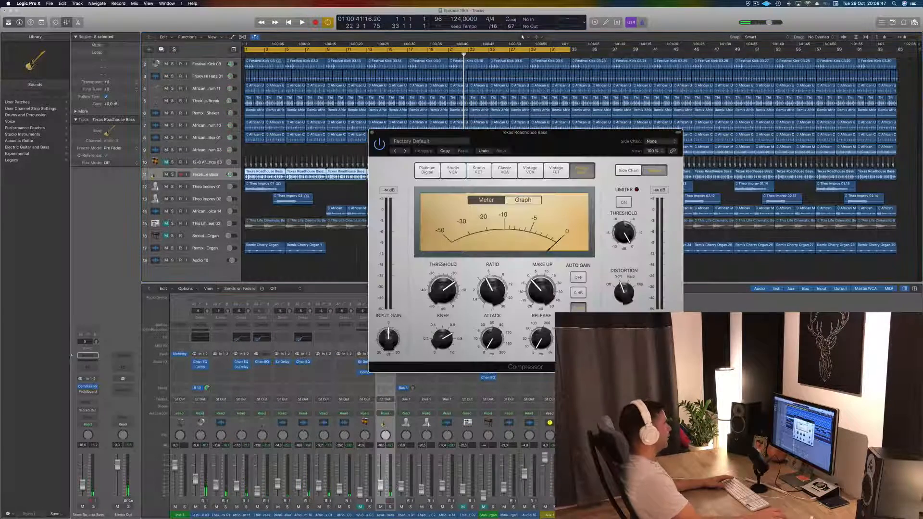
{"action": "key", "text": "shift+space"}
{"action": "left_click", "coordinate": [455, 172]}
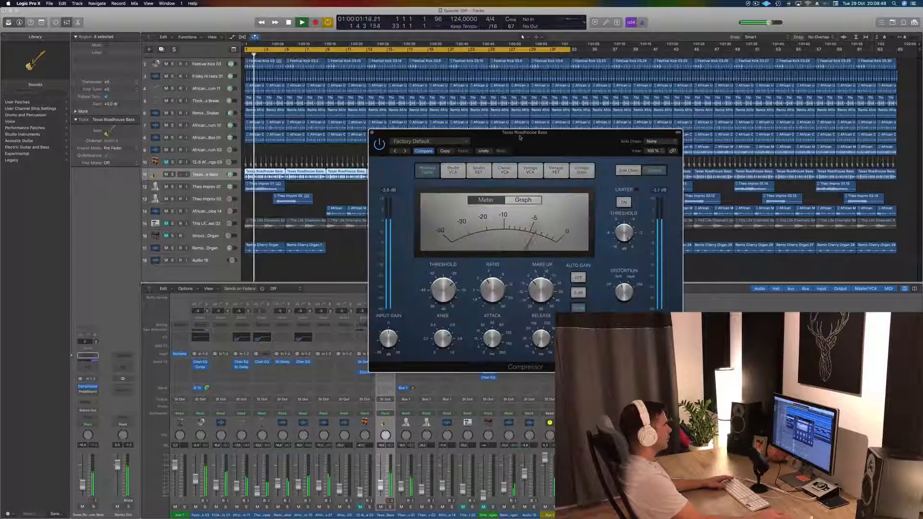
{"action": "left_click_drag", "start_coordinate": [519, 137], "coordinate": [556, 140]}
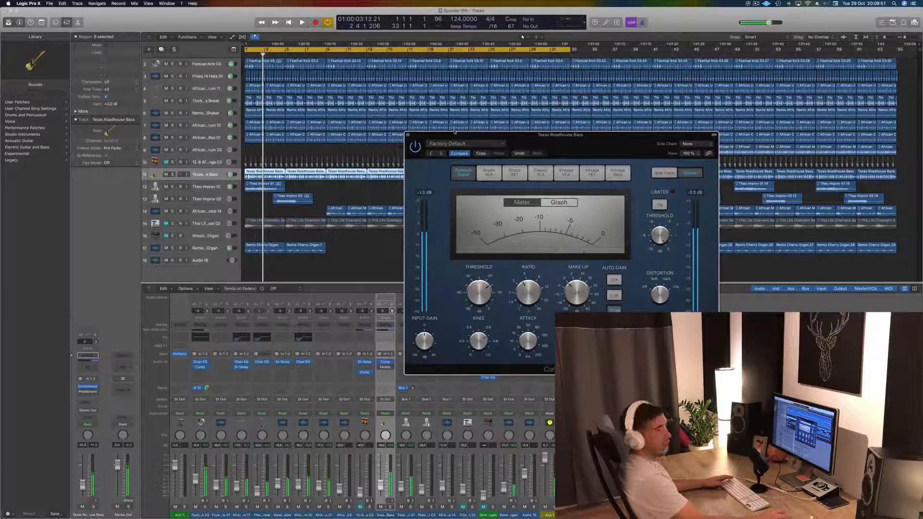
{"action": "key", "text": "space"}
{"action": "left_click_drag", "start_coordinate": [528, 135], "coordinate": [503, 138]}
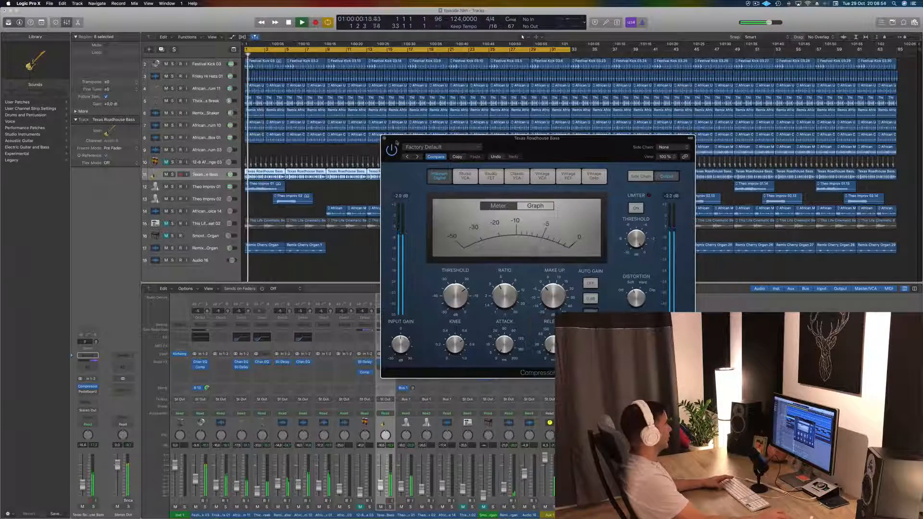
{"action": "left_click", "coordinate": [384, 138]}
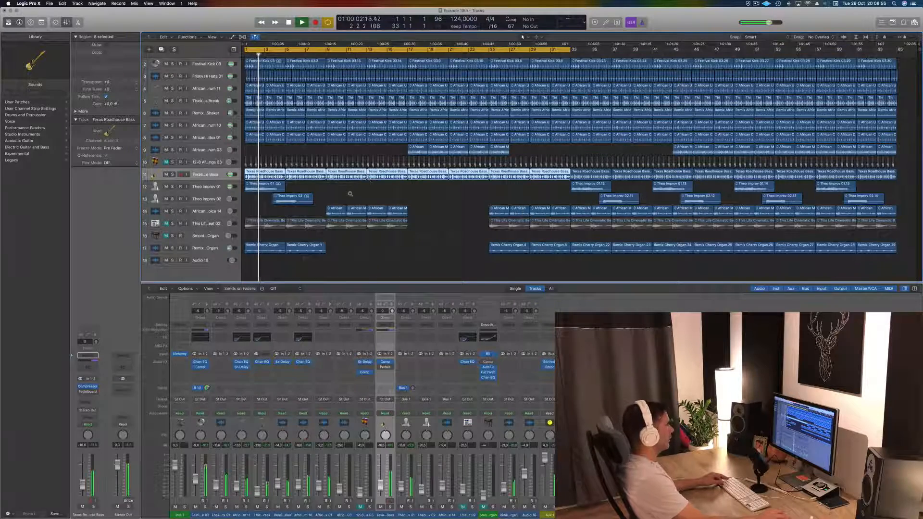
Hide the mixer and return the playhead to the beginning with playback stopped.
{"action": "scroll", "coordinate": [350, 192], "scroll_direction": "down", "scroll_amount": 2}
{"action": "scroll", "coordinate": [357, 198], "scroll_direction": "up", "scroll_amount": 3}
{"action": "scroll", "coordinate": [357, 198], "scroll_direction": "up", "scroll_amount": 2}
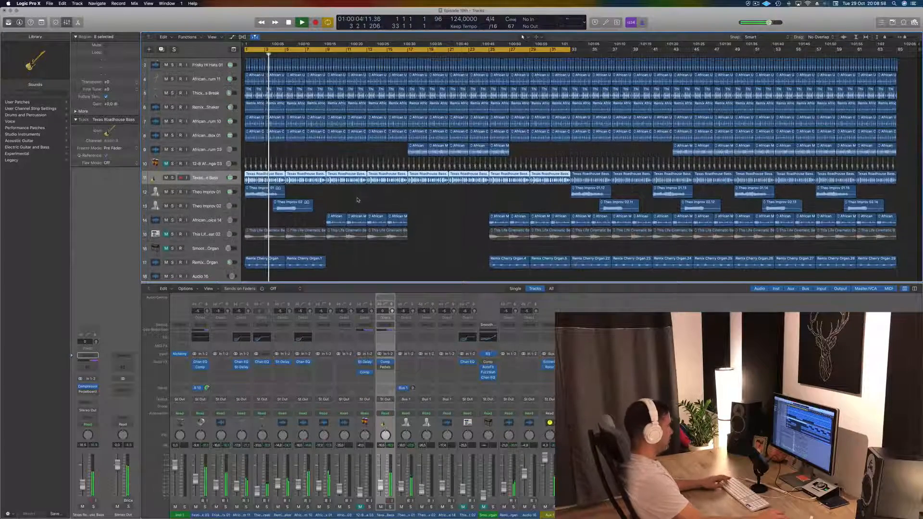
{"action": "key", "text": "x"}
{"action": "scroll", "coordinate": [426, 320], "scroll_direction": "up", "scroll_amount": 4}
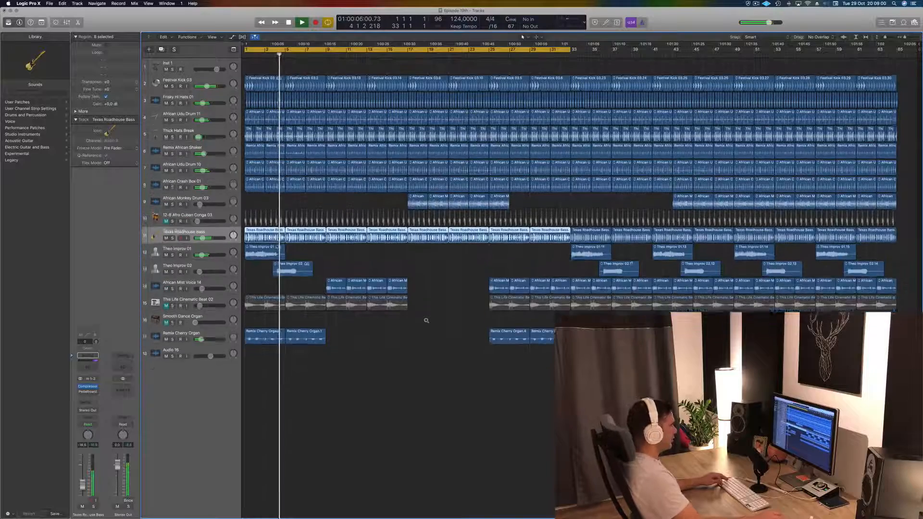
{"action": "key", "text": "Return"}
{"action": "key", "text": "space"}
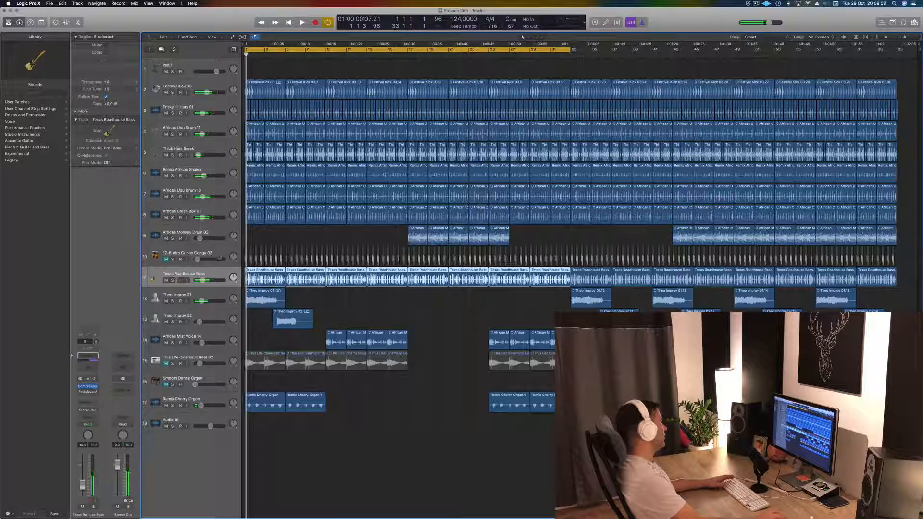
Delete the muted 12-8 Afro Cuban Conga 03 track together with its regions.
{"action": "left_click", "coordinate": [219, 257]}
{"action": "key", "text": "BackSpace"}
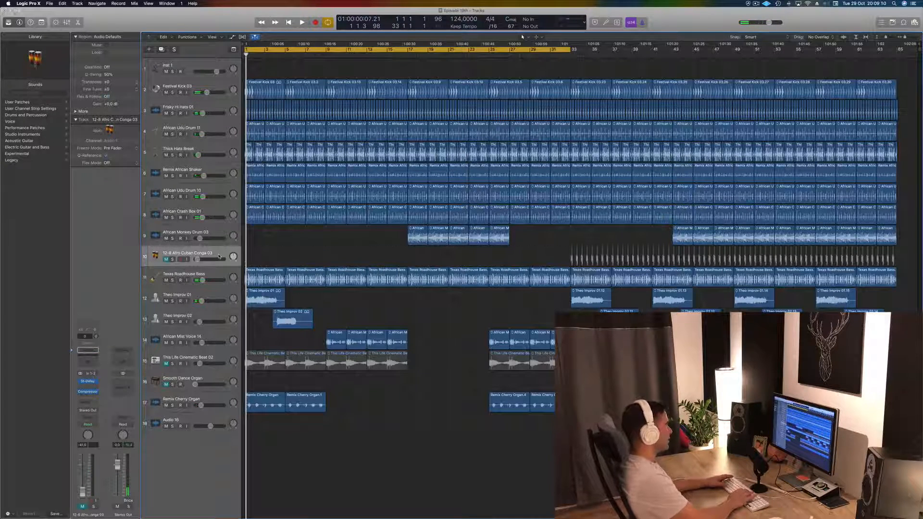
{"action": "key", "text": "super+BackSpace"}
{"action": "key", "text": "Return"}
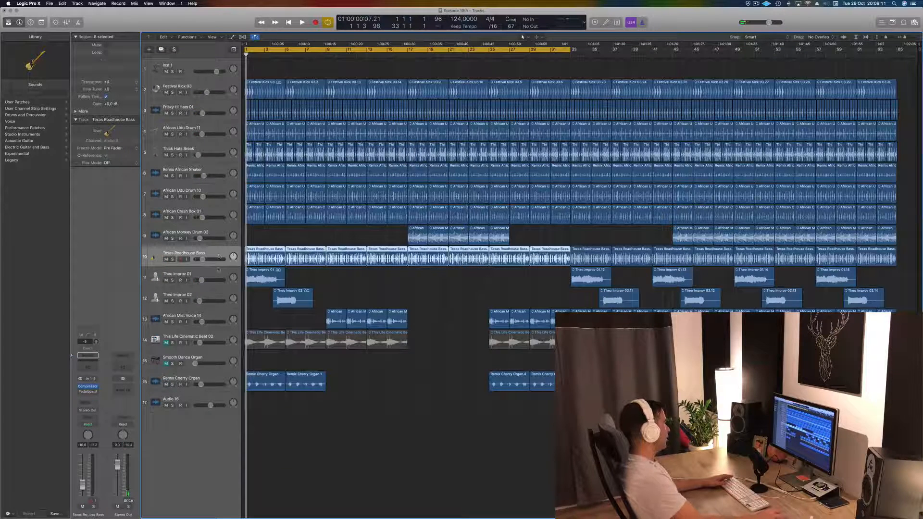
Delete the This Life Cinematic Beat 02, Smooth Dance Organ and Audio 16 tracks.
{"action": "left_click", "coordinate": [211, 332]}
{"action": "key", "text": "BackSpace"}
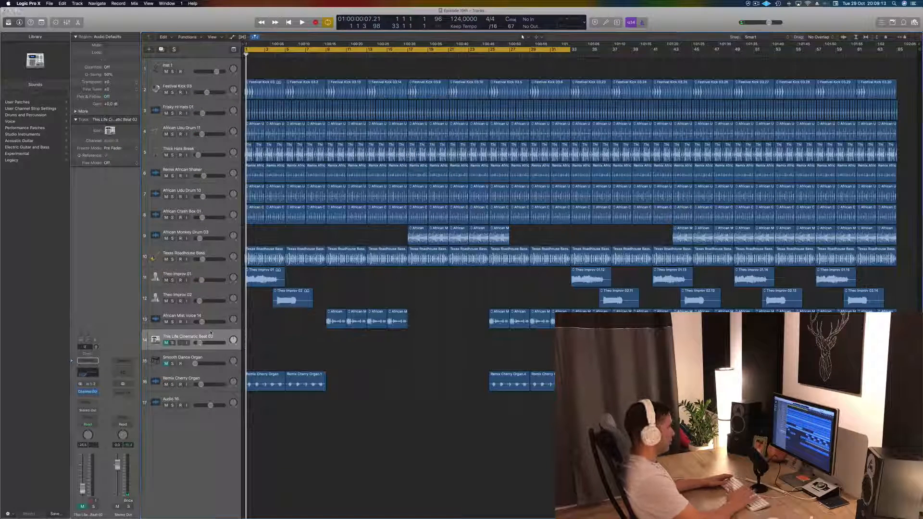
{"action": "key", "text": "super+BackSpace"}
{"action": "key", "text": "Return"}
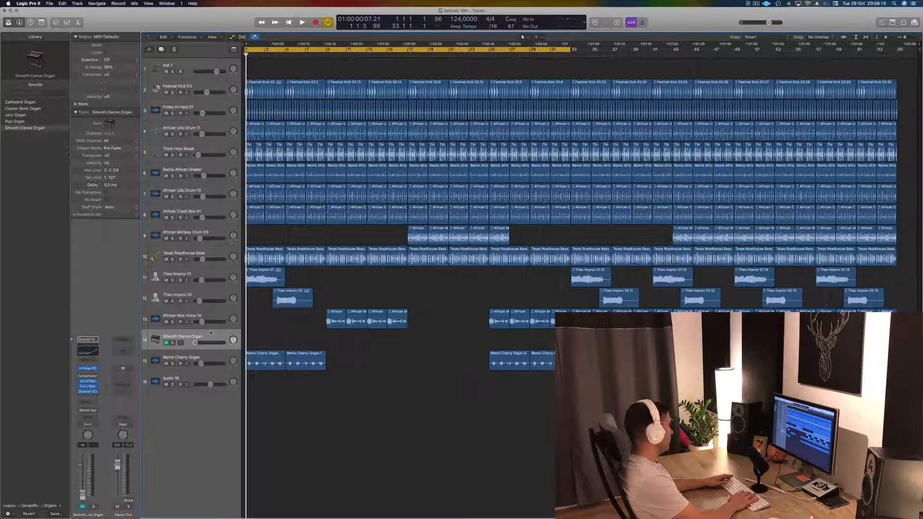
{"action": "key", "text": "super+BackSpace"}
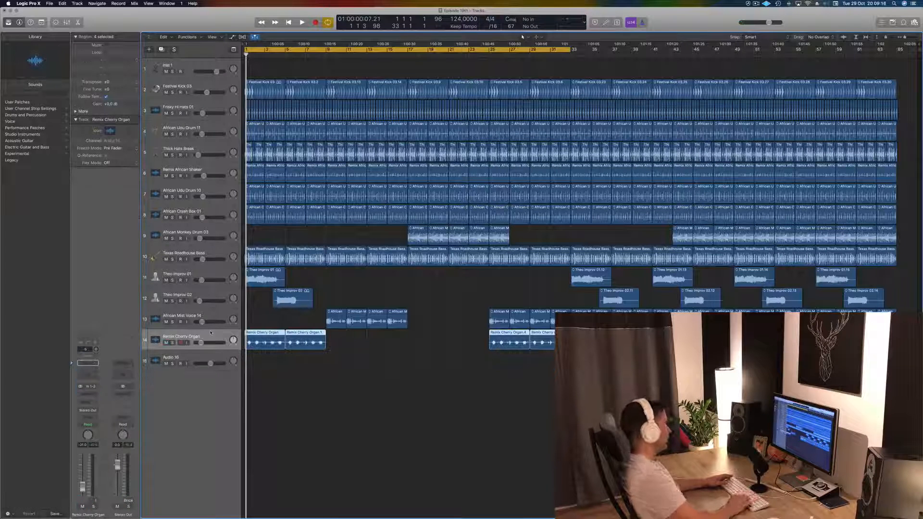
{"action": "key", "text": "Down"}
{"action": "key", "text": "super+BackSpace"}
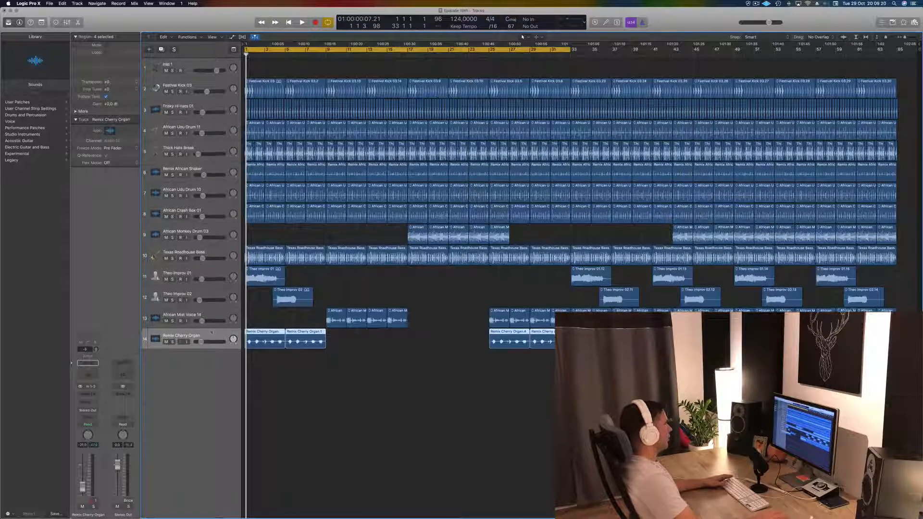
Lower the Remix Cherry Organ track's volume to -25.0 dB during playback and save the project.
{"action": "key", "text": "space"}
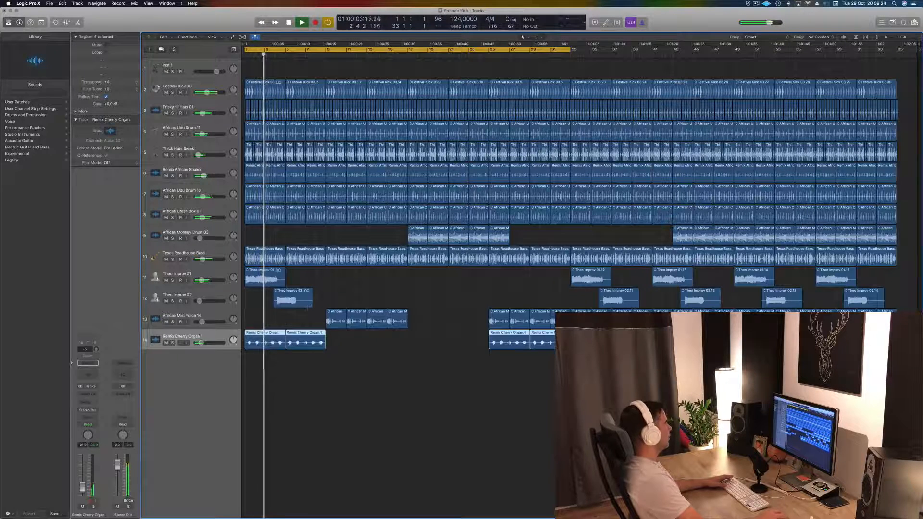
{"action": "left_click_drag", "start_coordinate": [202, 343], "coordinate": [199, 343]}
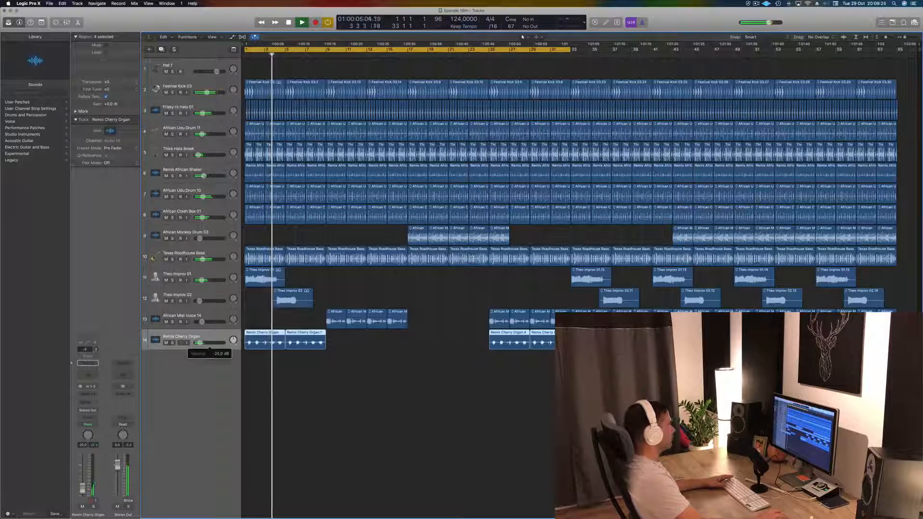
{"action": "left_click", "coordinate": [384, 289]}
{"action": "key", "text": "super+s"}
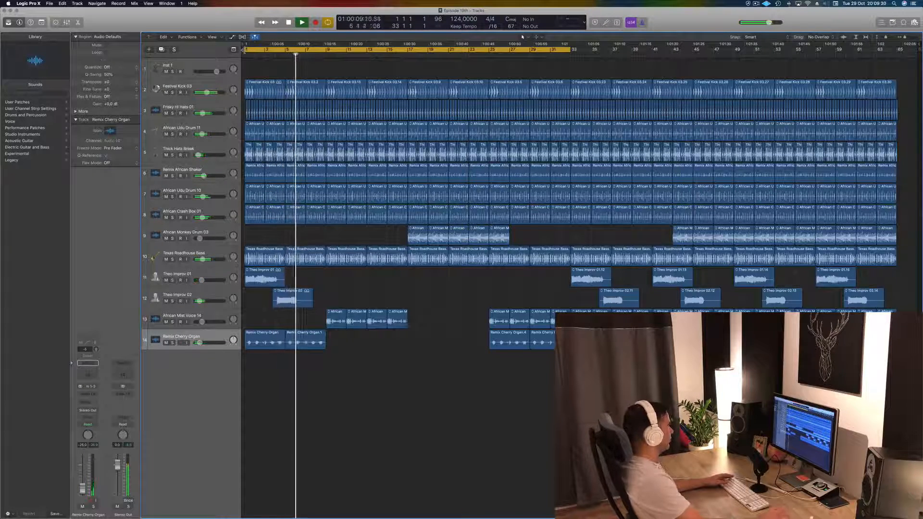
{"action": "key", "text": "space"}
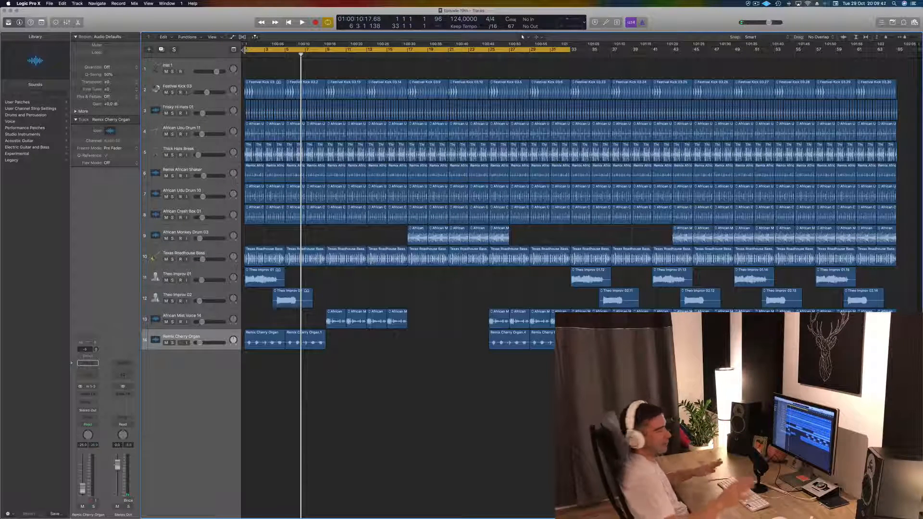
Move the cycle range to bars 17–49 and restart playback from its beginning.
{"action": "key", "text": "space"}
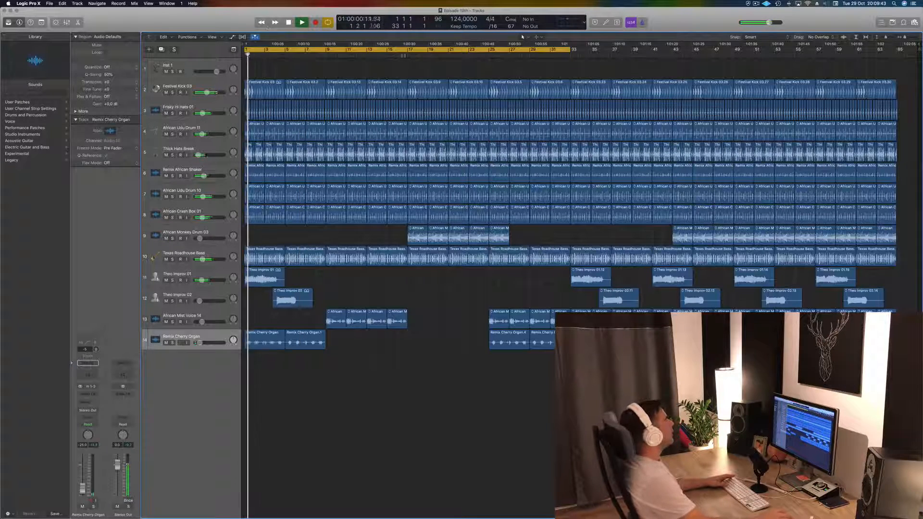
{"action": "left_click_drag", "start_coordinate": [299, 50], "coordinate": [471, 52]}
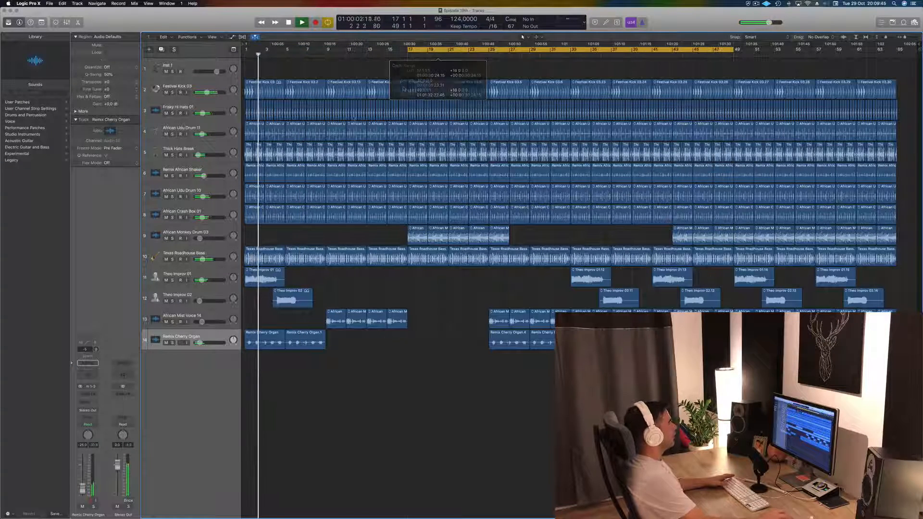
{"action": "key", "text": "space"}
{"action": "key", "text": "space"}
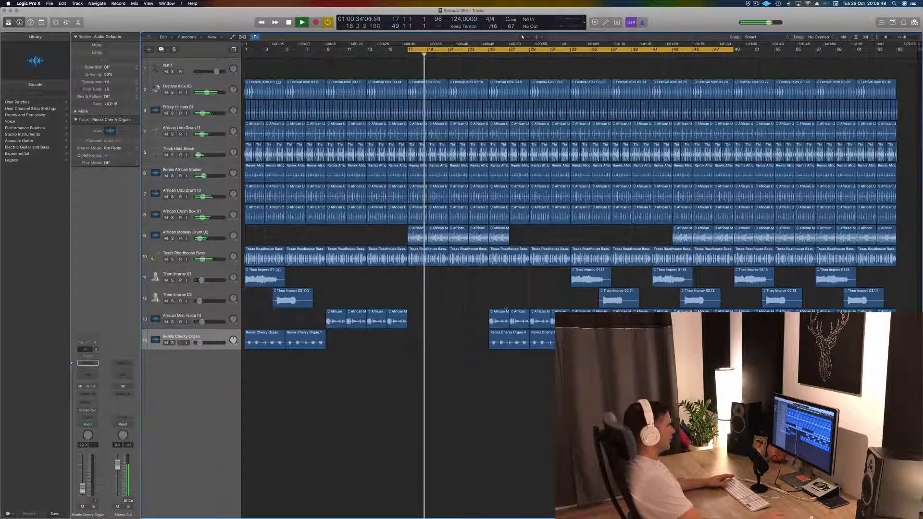
Delete the Remix Cherry Organ regions starting at bars 25 and 29 and the African Monkey Drum 03 region at bar 25.
{"action": "left_click_drag", "start_coordinate": [478, 341], "coordinate": [534, 343]}
{"action": "key", "text": "Delete"}
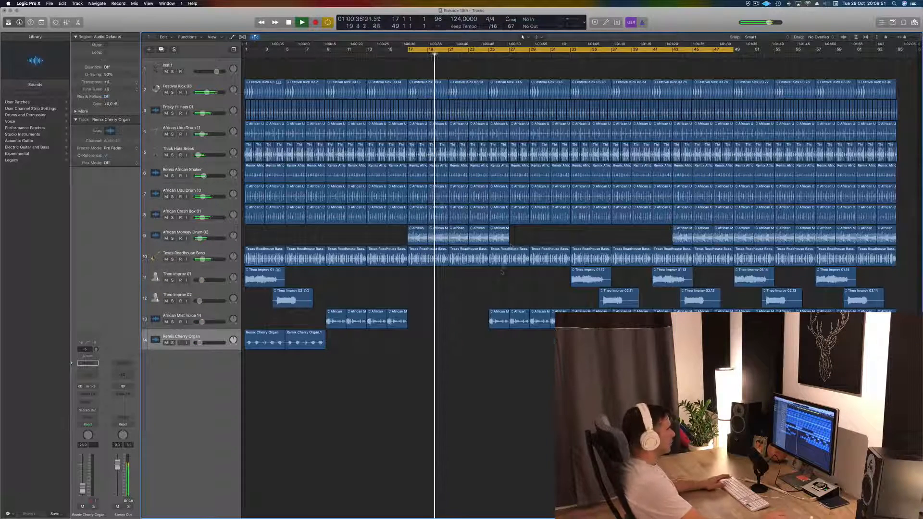
{"action": "left_click_drag", "start_coordinate": [527, 235], "coordinate": [422, 237]}
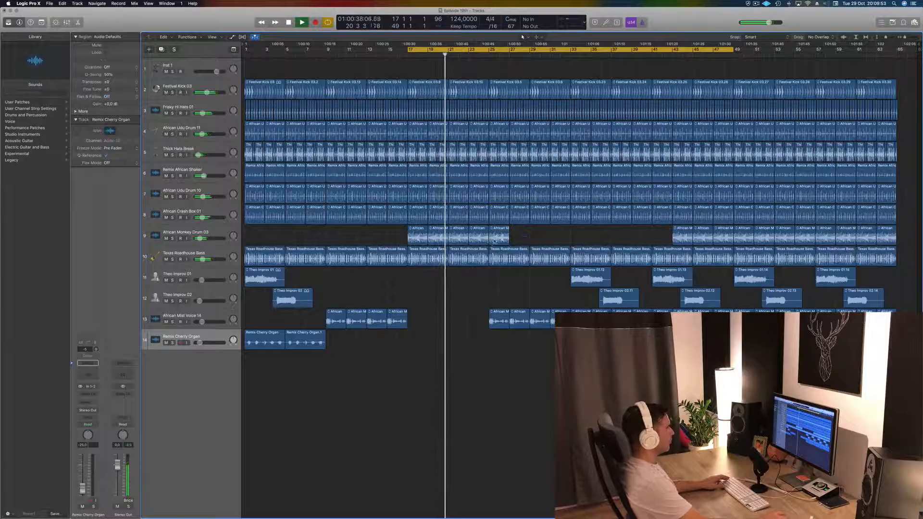
{"action": "left_click", "coordinate": [497, 237]}
{"action": "key", "text": "Delete"}
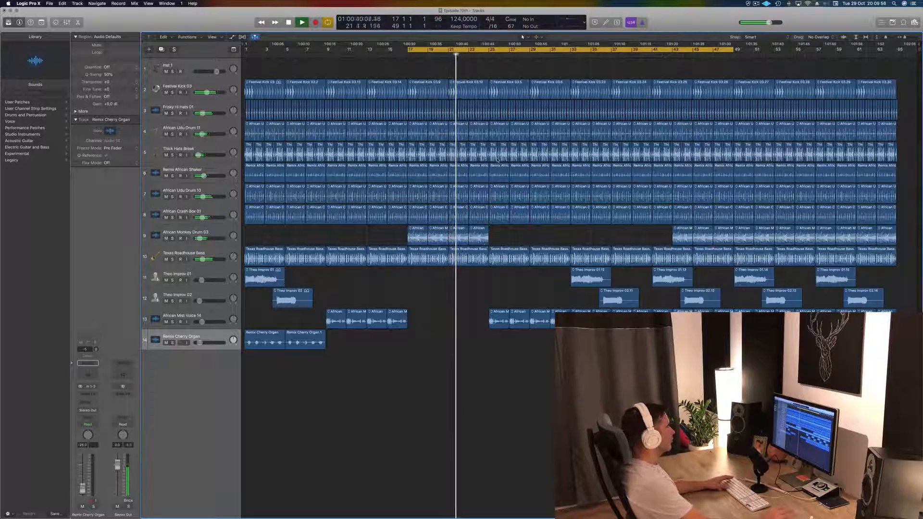
Delete the African Udu Drum 11, Thick Hats Break, Remix African Shaker, African Udu Drum 10 and African Crash Box 01 regions in bars 25–33.
{"action": "left_click_drag", "start_coordinate": [509, 223], "coordinate": [563, 126]}
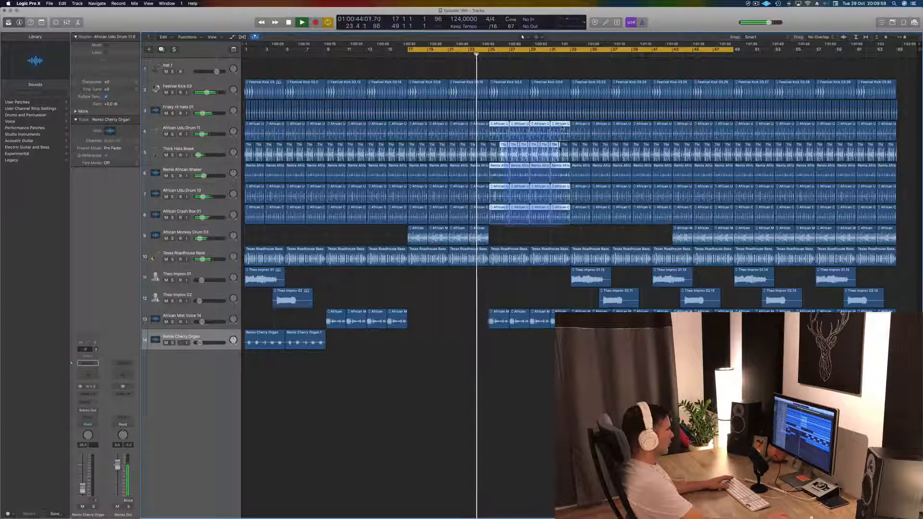
{"action": "key", "text": "Delete"}
{"action": "key", "text": "space"}
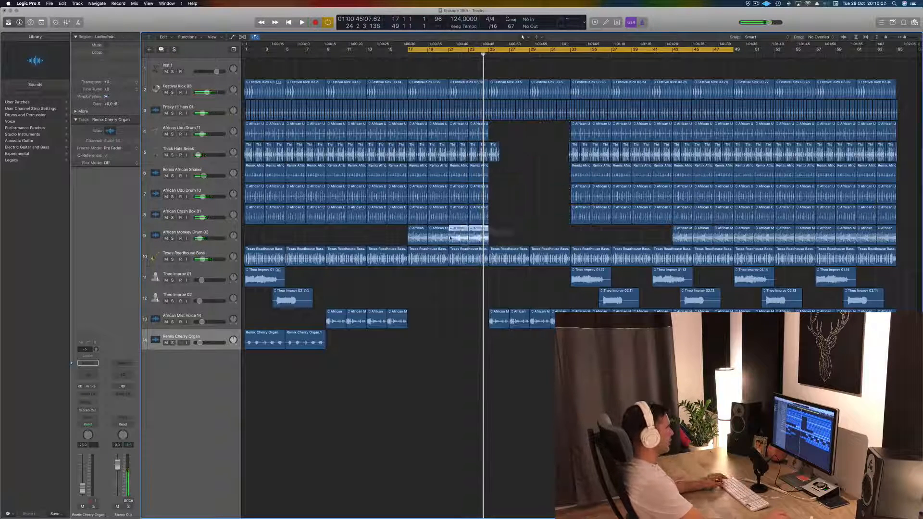
Copy the four African Monkey Drum 03 regions from bar 17 to bar 25 and move the cycle start to bar 25.
{"action": "left_click_drag", "start_coordinate": [415, 229], "coordinate": [495, 234]}
{"action": "key", "text": "space"}
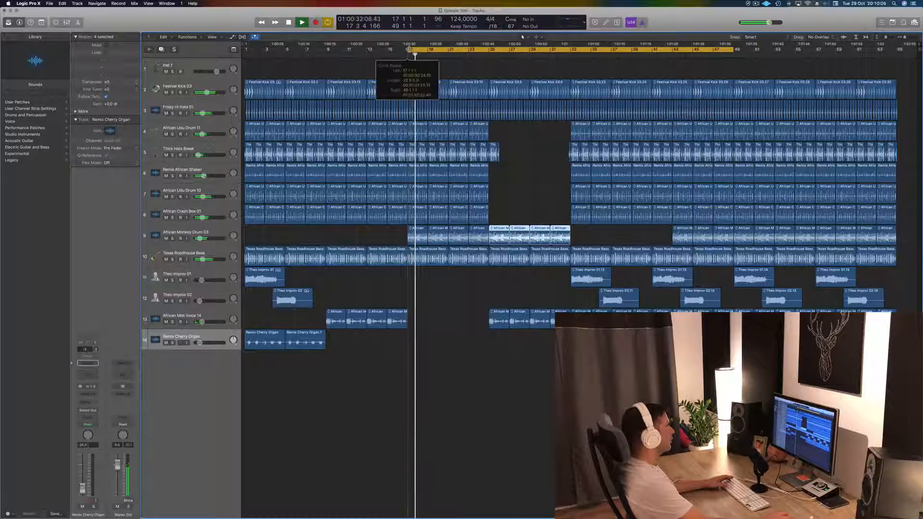
{"action": "left_click_drag", "start_coordinate": [409, 49], "coordinate": [490, 49]}
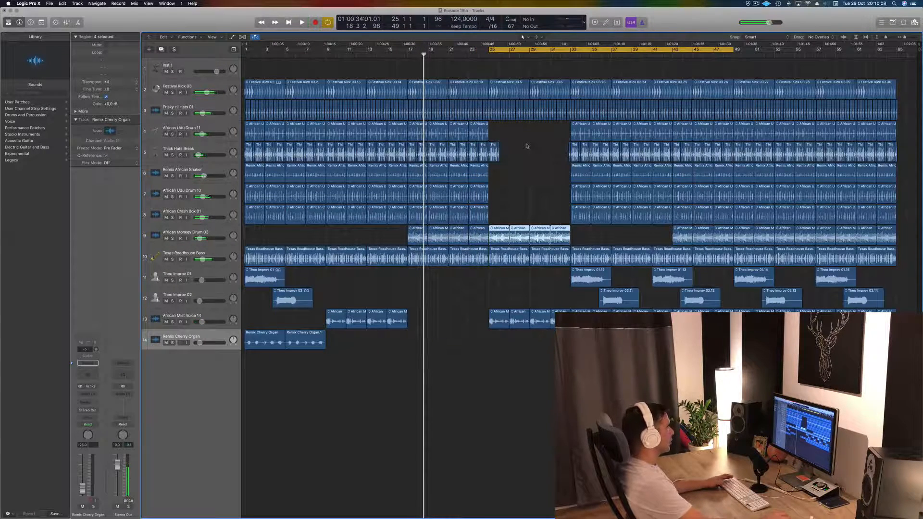
Delete the leftover Thick Hats Break region at bar 25 plus the African Monkey Drum 03 and Texas Roadhouse Bass regions in bars 25–33.
{"action": "key", "text": "Delete"}
{"action": "key", "text": "space"}
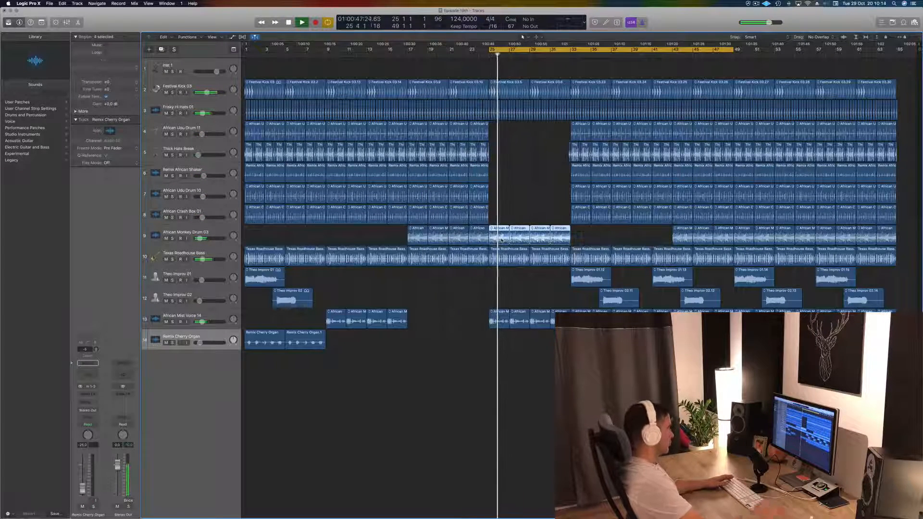
{"action": "key", "text": "Delete"}
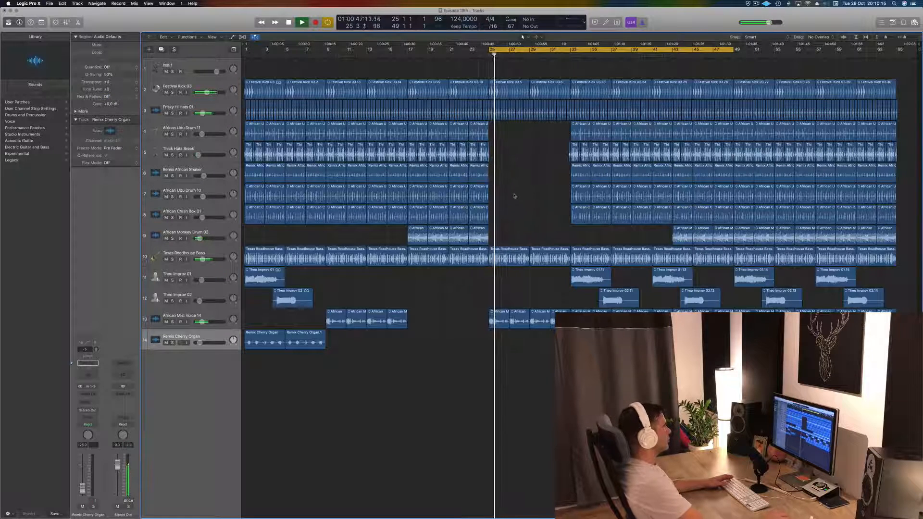
{"action": "left_click_drag", "start_coordinate": [519, 243], "coordinate": [548, 264]}
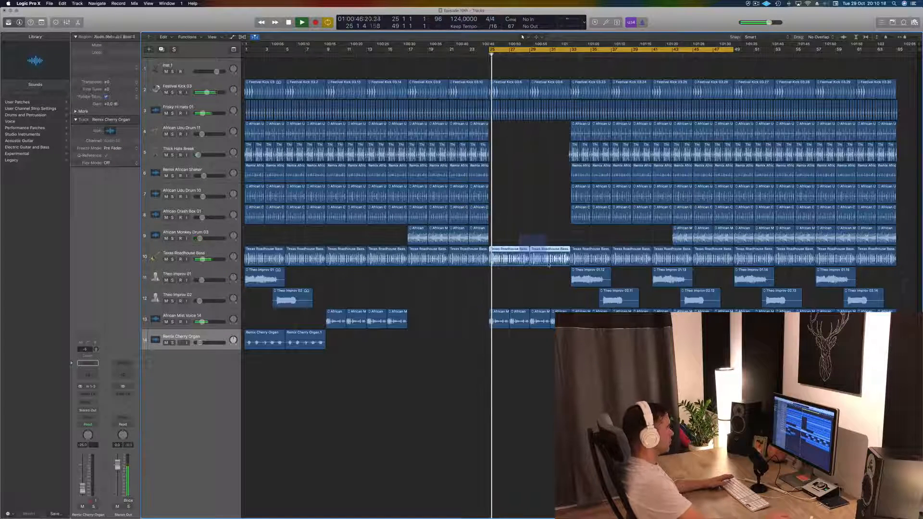
{"action": "key", "text": "Delete"}
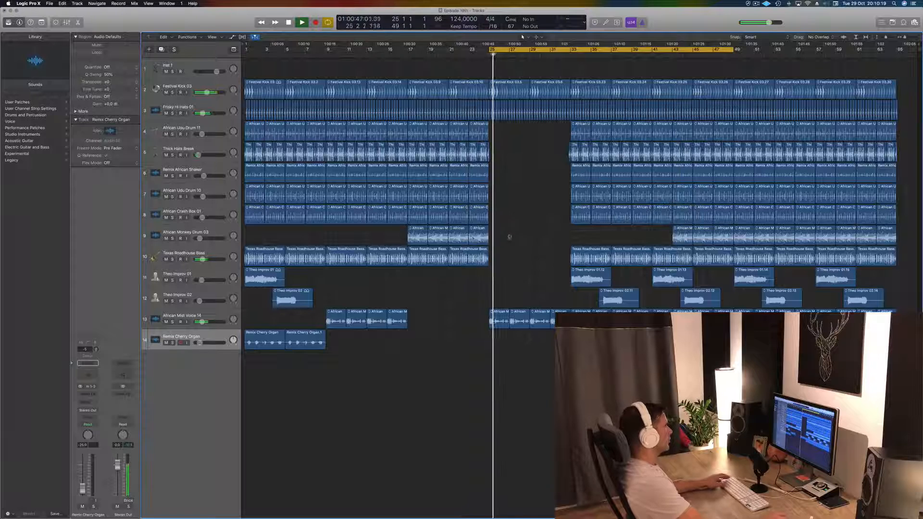
Put the four African Monkey Drum 03 regions back at bars 25–33 and delete the Frisky Hi Hats 01 regions there.
{"action": "mouse_move", "coordinate": [509, 236]}
{"action": "left_mouse_down"}
{"action": "mouse_move", "coordinate": [404, 243]}
{"action": "mouse_move", "coordinate": [495, 230]}
{"action": "left_mouse_up"}
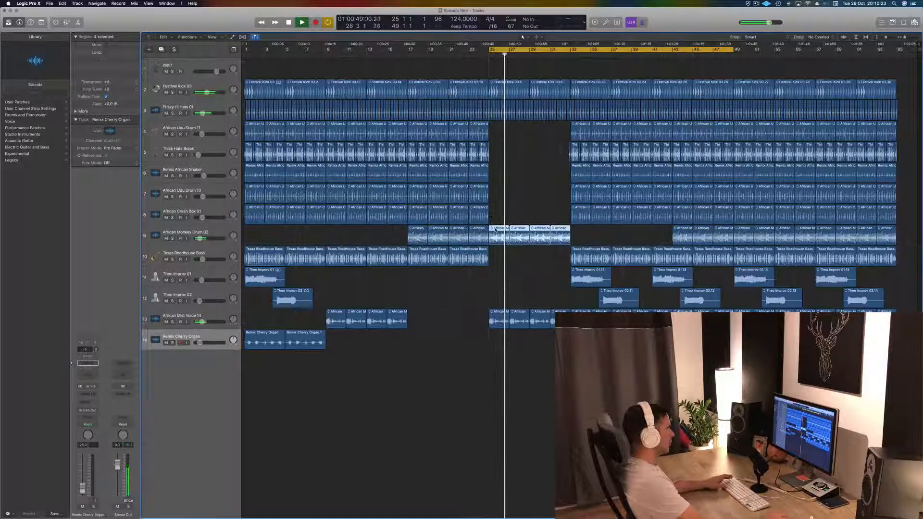
{"action": "left_click", "coordinate": [554, 199]}
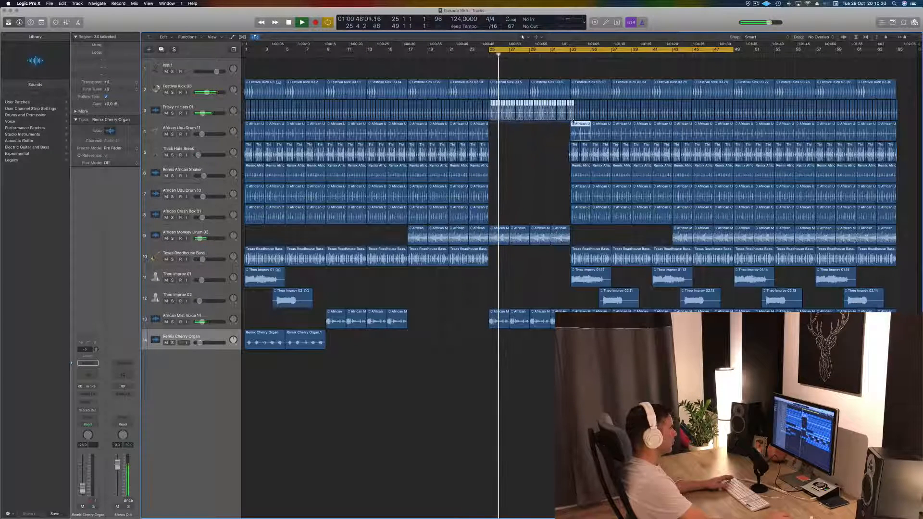
{"action": "key", "text": "Delete"}
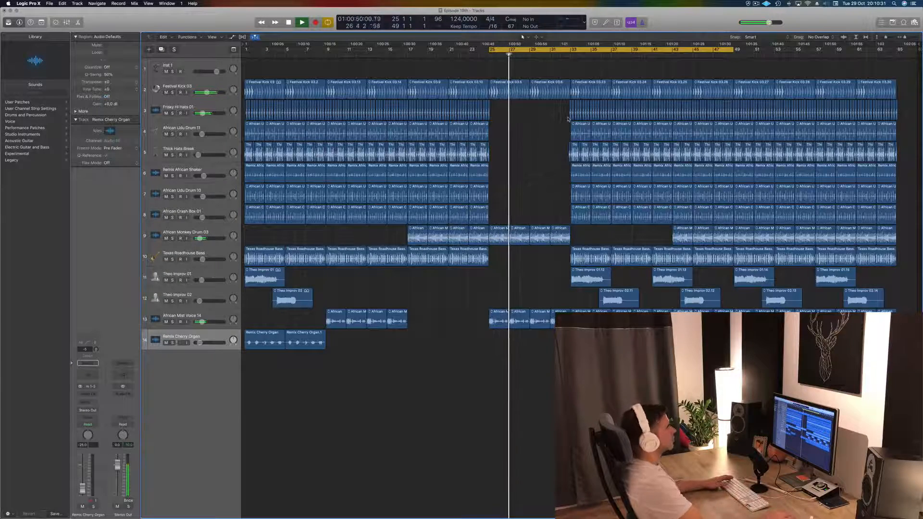
Add a Channel EQ to the African Monkey Drum 03 track with a low cut at about 250 Hz.
{"action": "scroll", "coordinate": [533, 173], "scroll_direction": "up", "scroll_amount": 4}
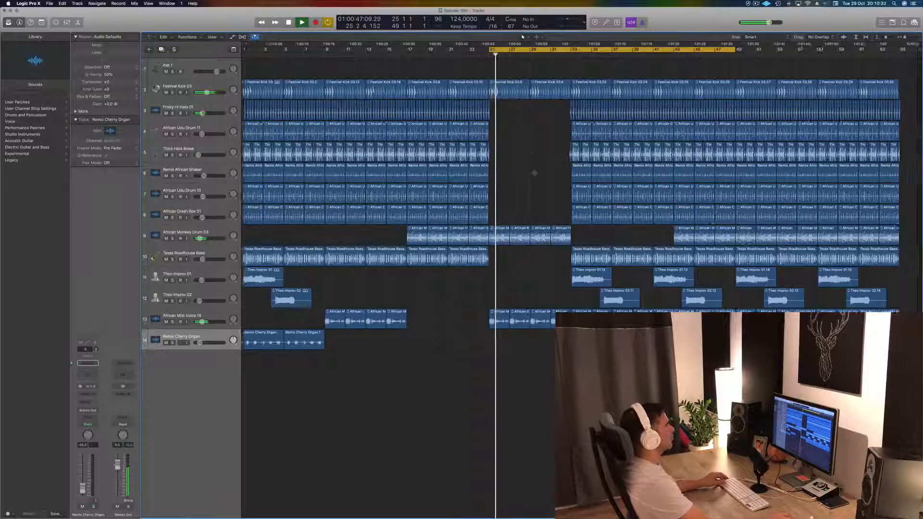
{"action": "scroll", "coordinate": [538, 178], "scroll_direction": "down", "scroll_amount": 3}
{"action": "left_click", "coordinate": [223, 234]}
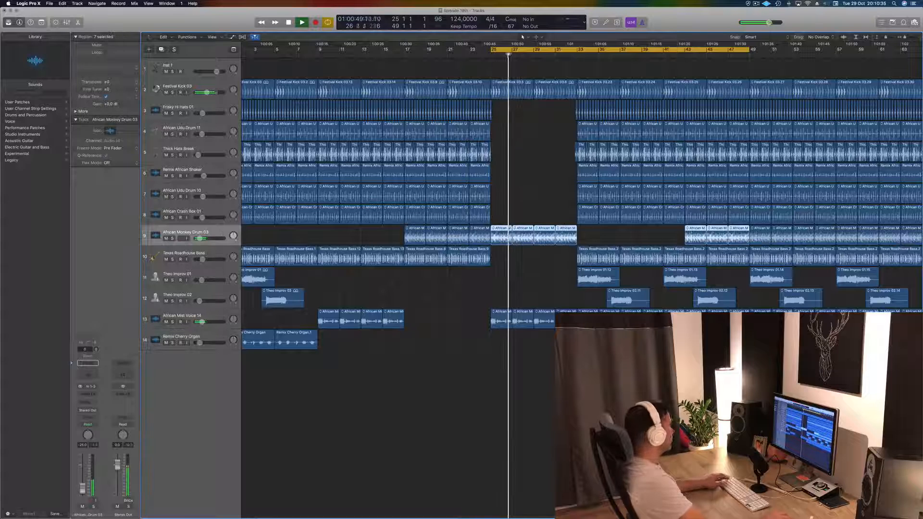
{"action": "left_click", "coordinate": [82, 376]}
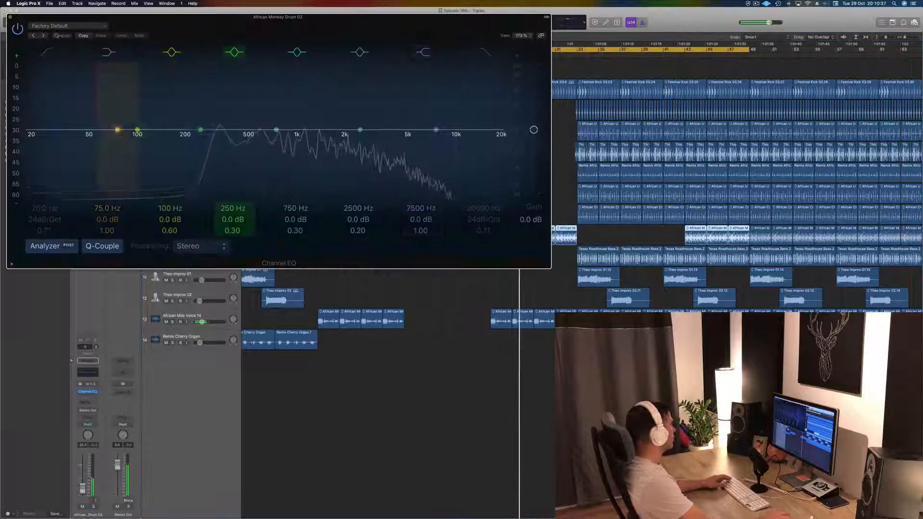
{"action": "left_click_drag", "start_coordinate": [41, 115], "coordinate": [236, 117]}
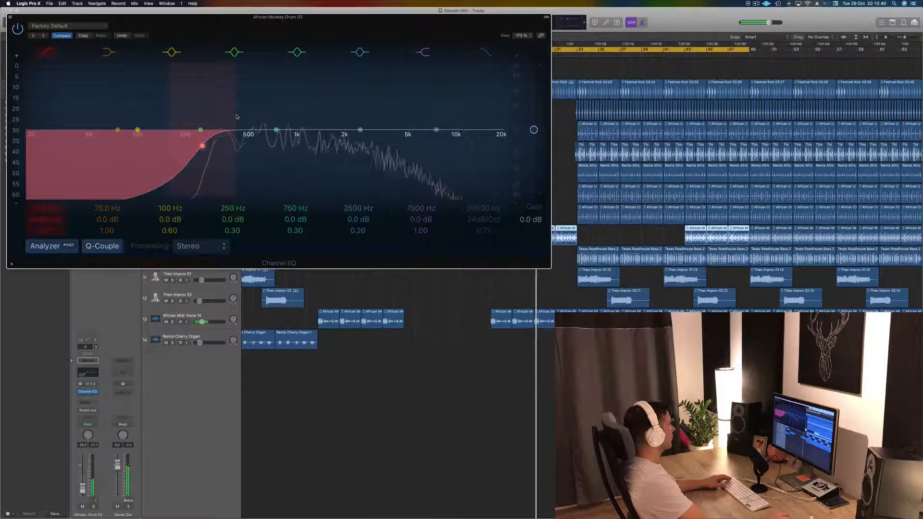
{"action": "left_click", "coordinate": [10, 17]}
{"action": "key", "text": "space"}
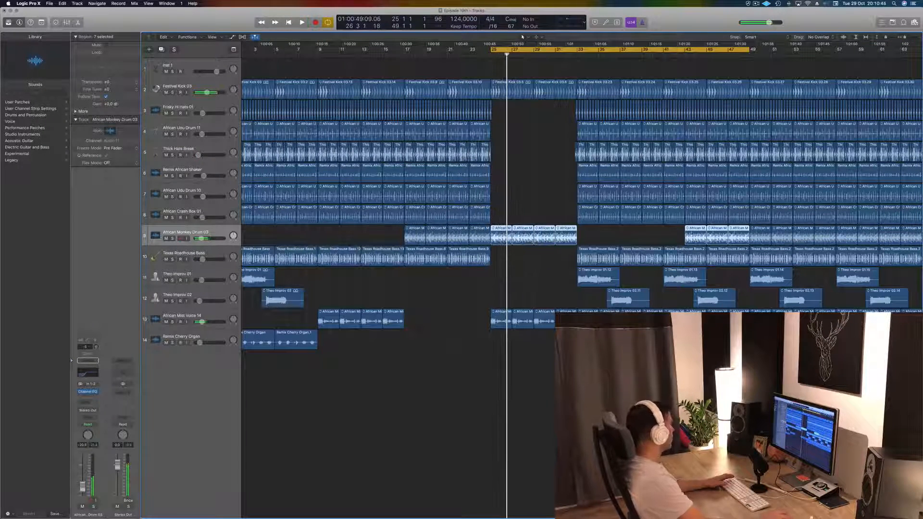
{"action": "key", "text": "space"}
{"action": "left_click", "coordinate": [88, 402]}
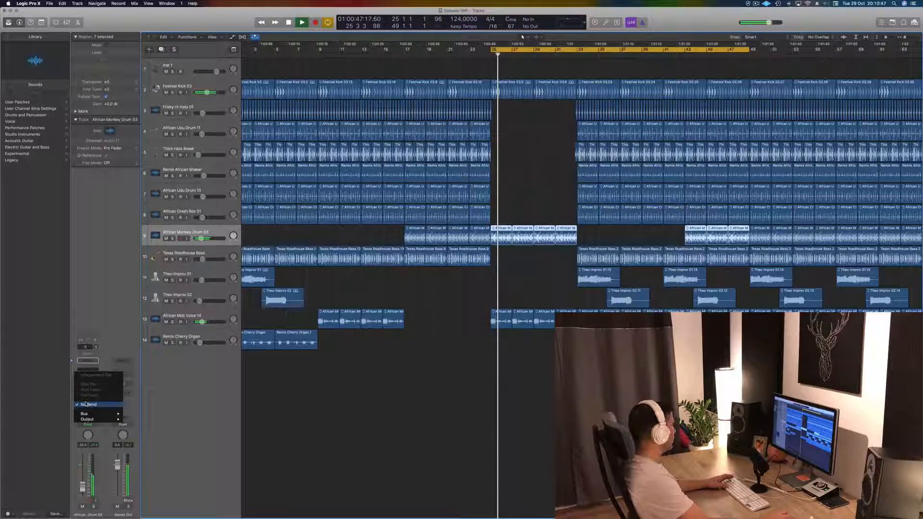
{"action": "left_click", "coordinate": [158, 441]}
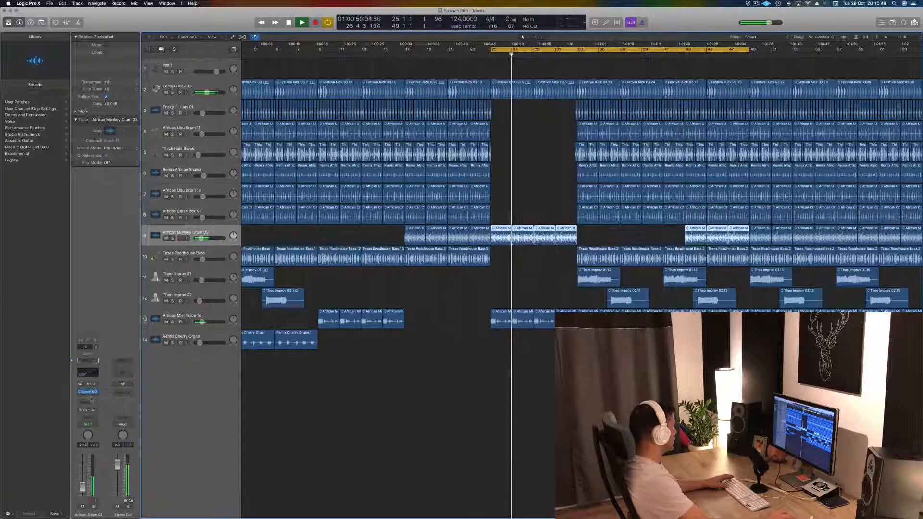
Add a stereo Compressor to the African Monkey Drum 03 track and set its side chain to Bus 10, fed by Festival Kick 03.
{"action": "left_click", "coordinate": [91, 399]}
{"action": "mouse_move", "coordinate": [104, 417]}
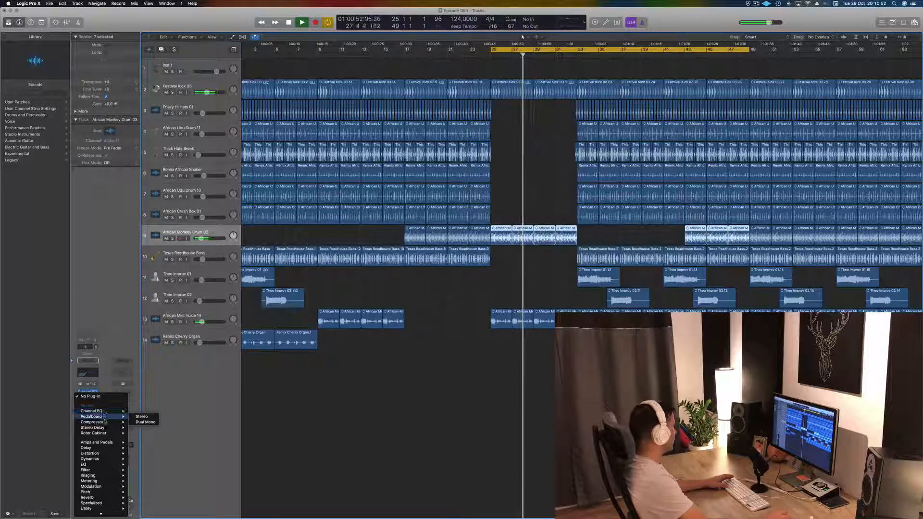
{"action": "left_click", "coordinate": [142, 422]}
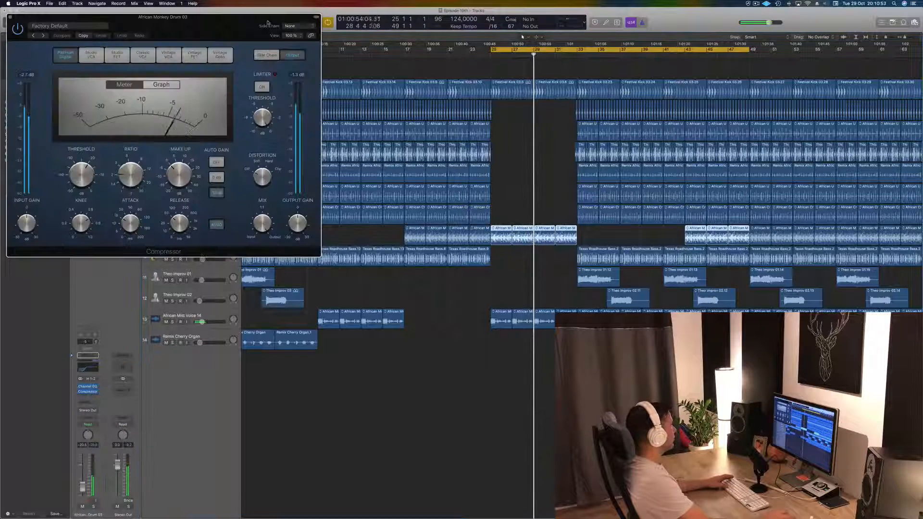
{"action": "left_click_drag", "start_coordinate": [267, 22], "coordinate": [415, 31]}
{"action": "left_click", "coordinate": [444, 35]}
{"action": "mouse_move", "coordinate": [447, 62]}
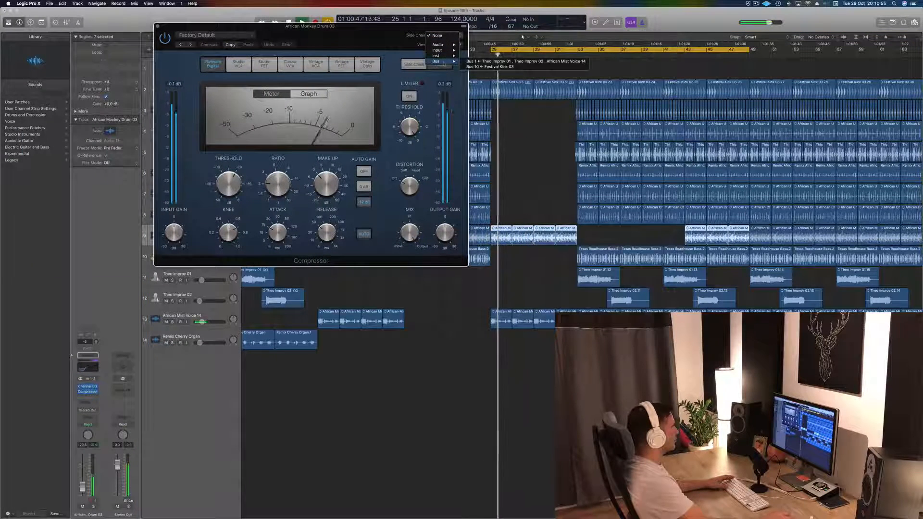
{"action": "left_click", "coordinate": [511, 67]}
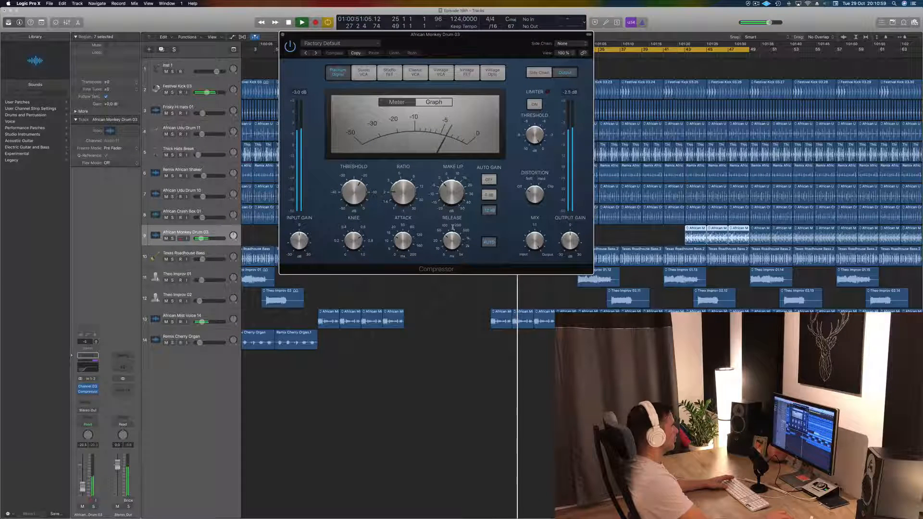
{"action": "left_click_drag", "start_coordinate": [452, 241], "coordinate": [451, 276]}
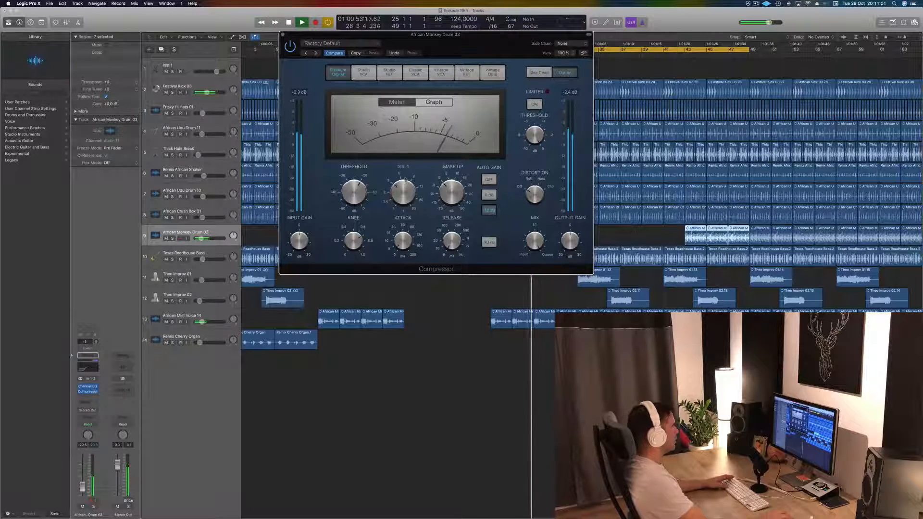
{"action": "left_click", "coordinate": [564, 44]}
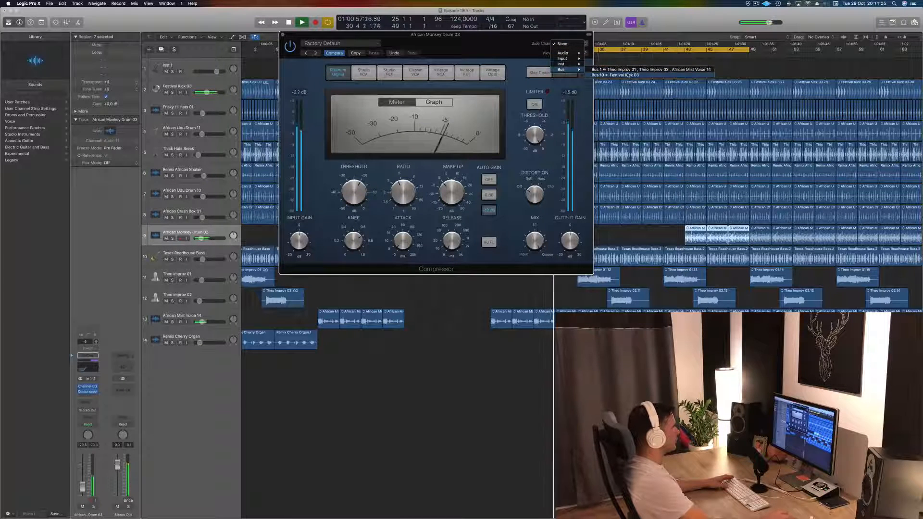
{"action": "left_click", "coordinate": [604, 71]}
Turn on the compressor's limiter during playback and slightly lower the African Monkey Drum 03 track's volume.
{"action": "left_click_drag", "start_coordinate": [486, 50], "coordinate": [538, 52]}
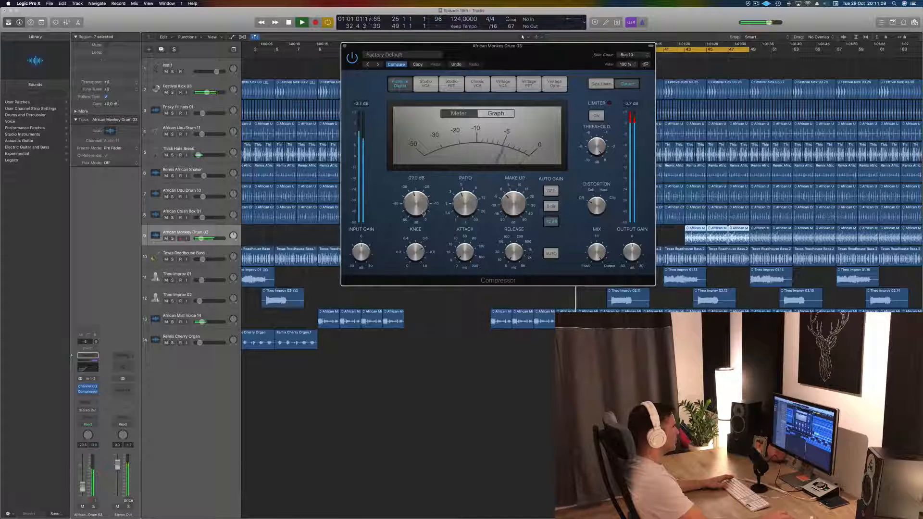
{"action": "key", "text": "space"}
{"action": "left_click_drag", "start_coordinate": [552, 53], "coordinate": [461, 88]}
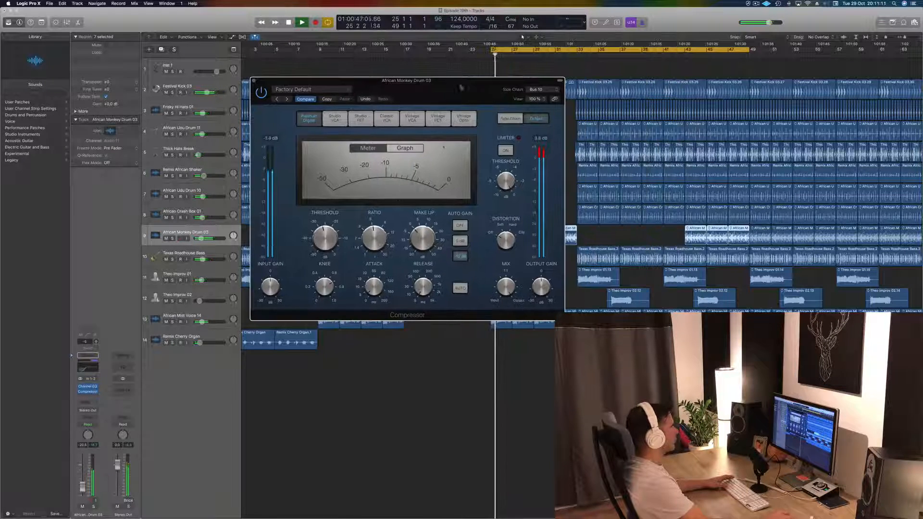
{"action": "left_click", "coordinate": [506, 151]}
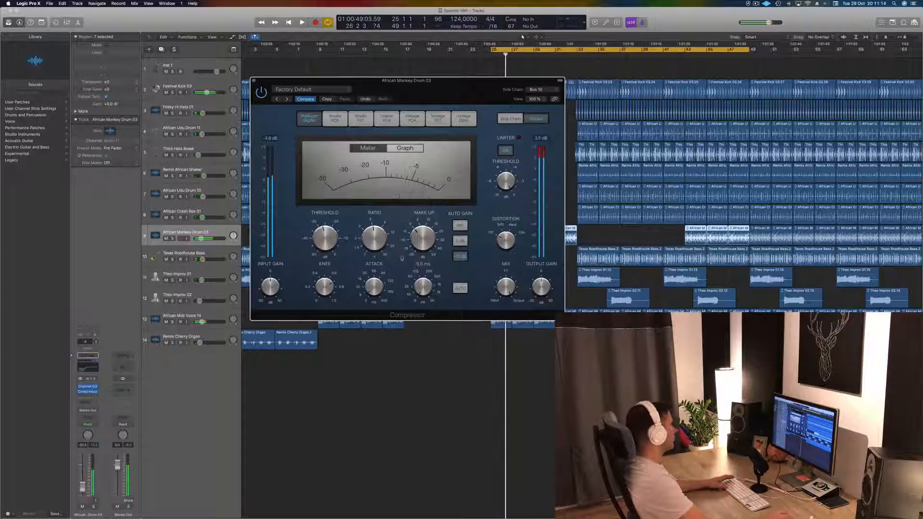
{"action": "key", "text": "space"}
{"action": "left_click_drag", "start_coordinate": [82, 489], "coordinate": [83, 490]}
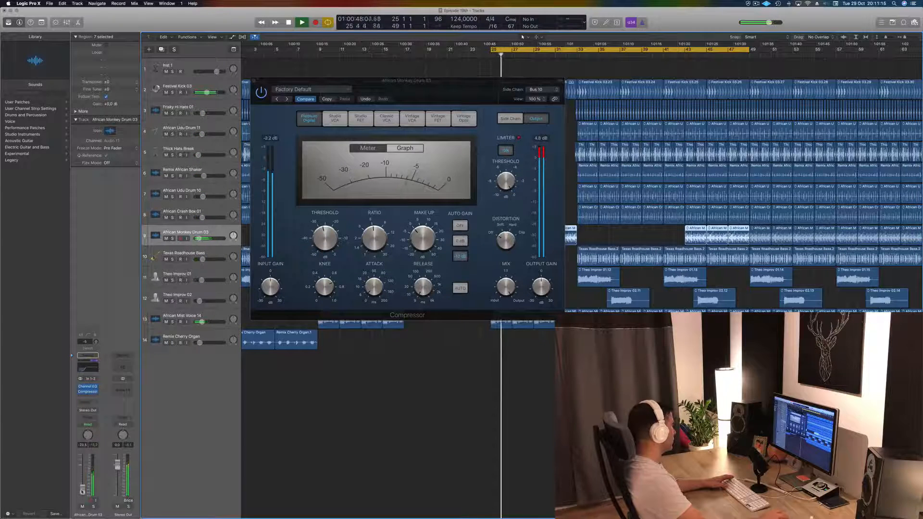
Using the compressor's graph display, set the threshold to -31.0 dB and the ratio to 4.1:1, then close it and restart playback.
{"action": "left_click", "coordinate": [406, 148]}
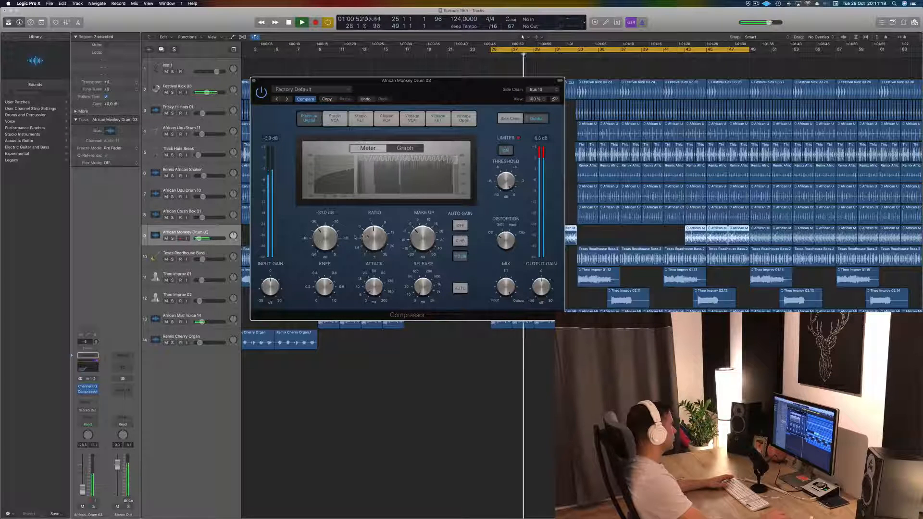
{"action": "left_click_drag", "start_coordinate": [368, 240], "coordinate": [369, 242]}
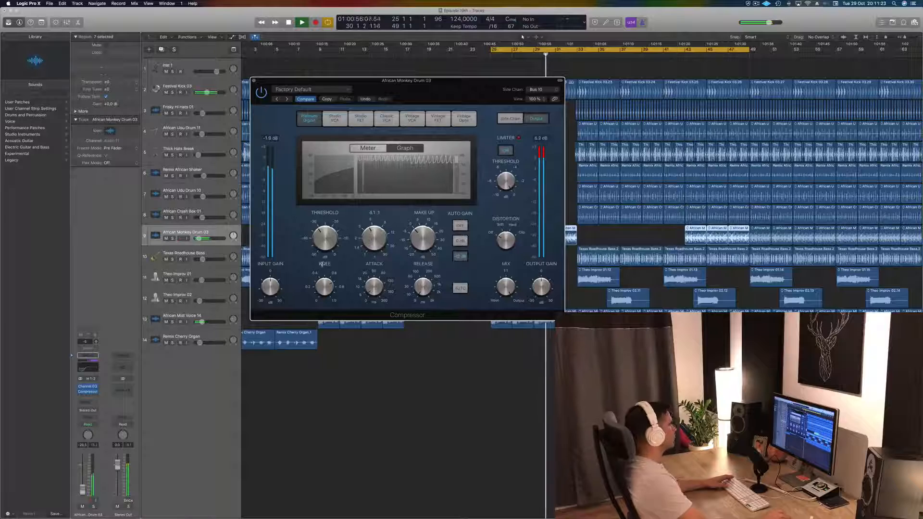
{"action": "left_click", "coordinate": [254, 82]}
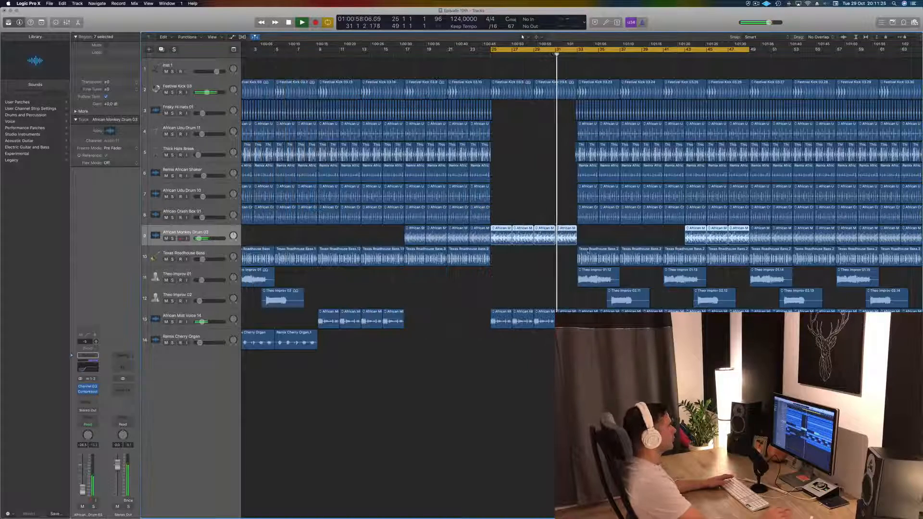
{"action": "key", "text": "Return"}
{"action": "left_click", "coordinate": [531, 289]}
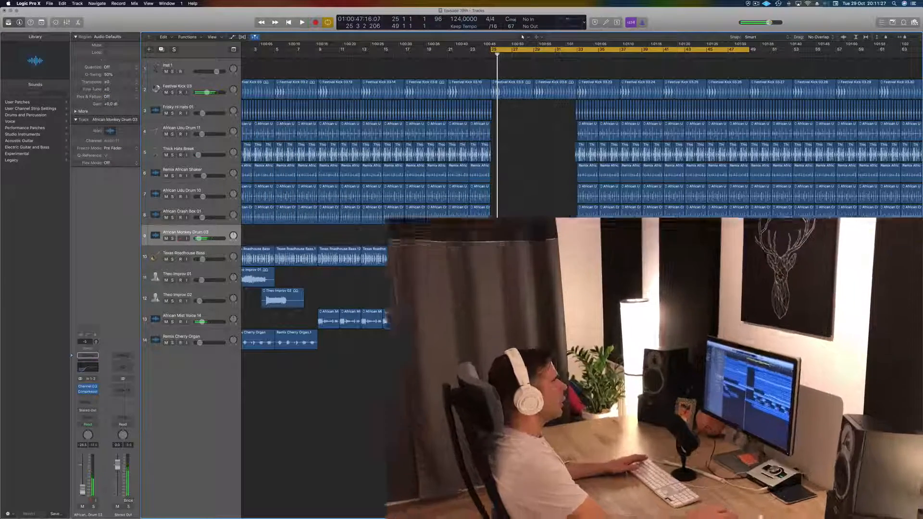